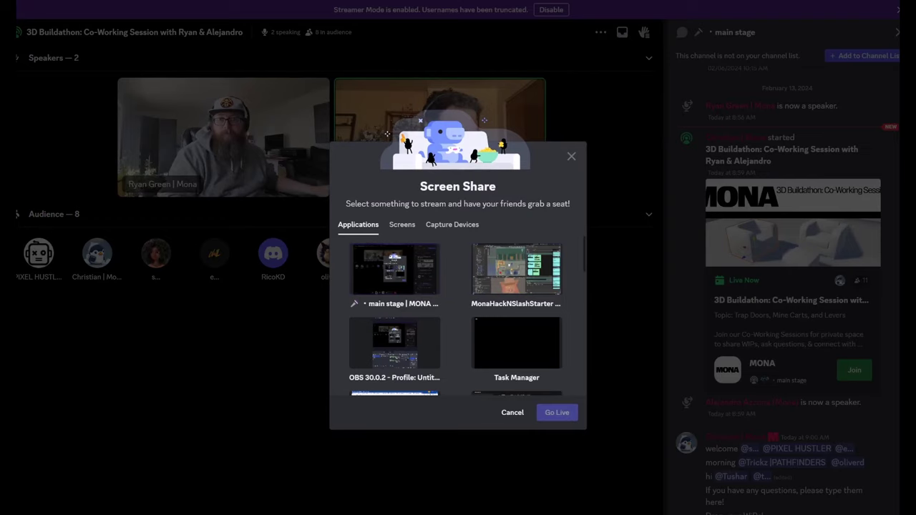
click(401, 224)
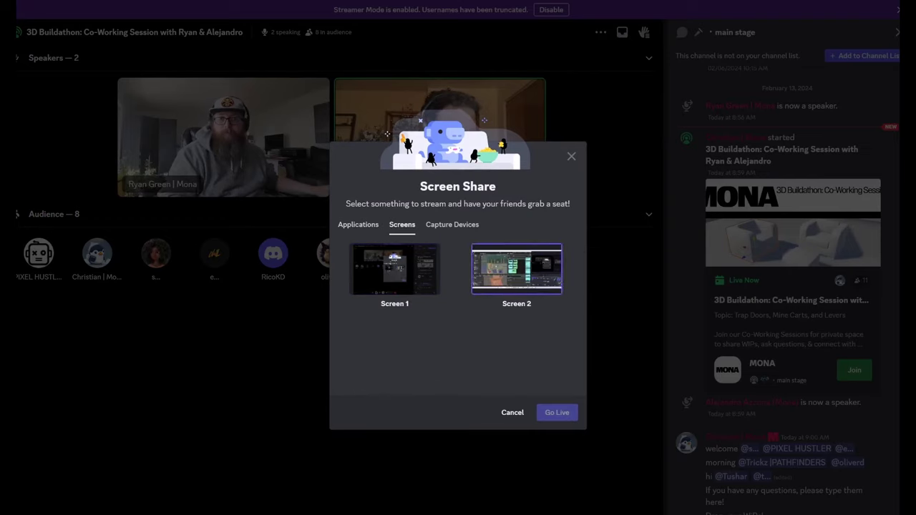
click(517, 270)
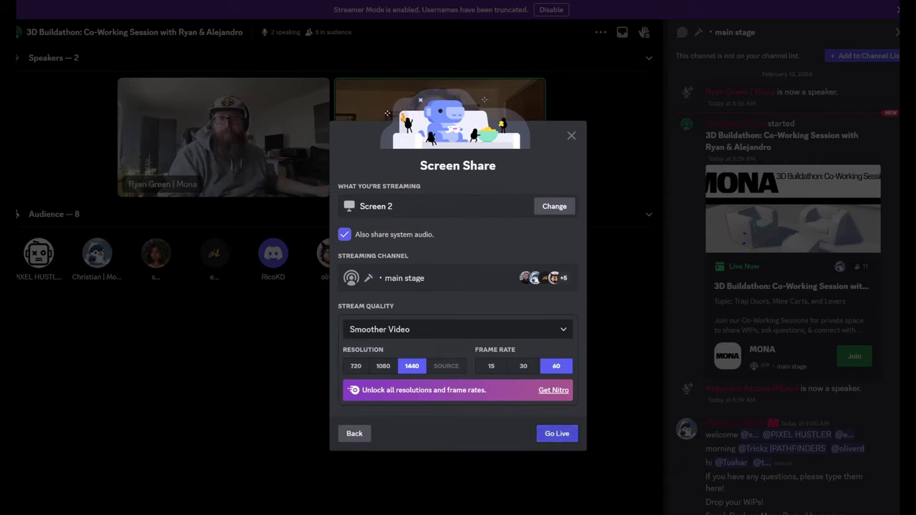
click(354, 433)
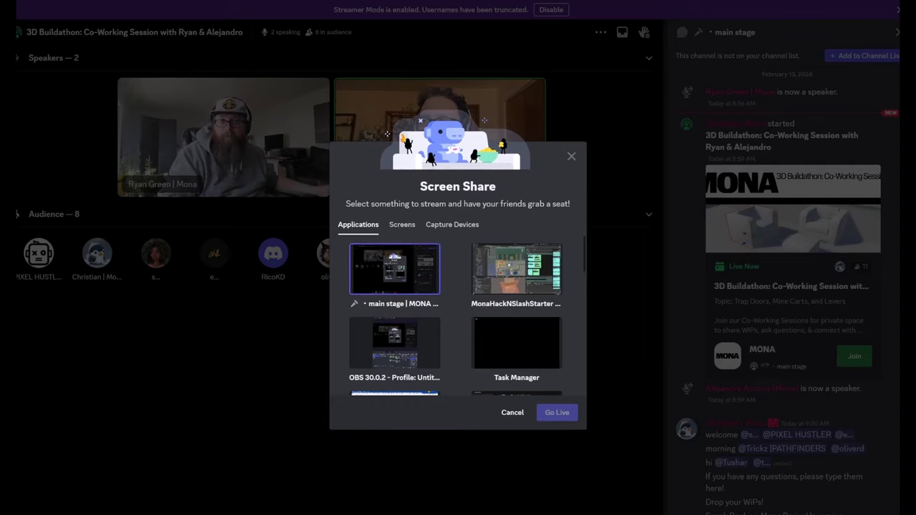
- Share the MonaHackNSlashStarter application window live on the main stage
click(516, 270)
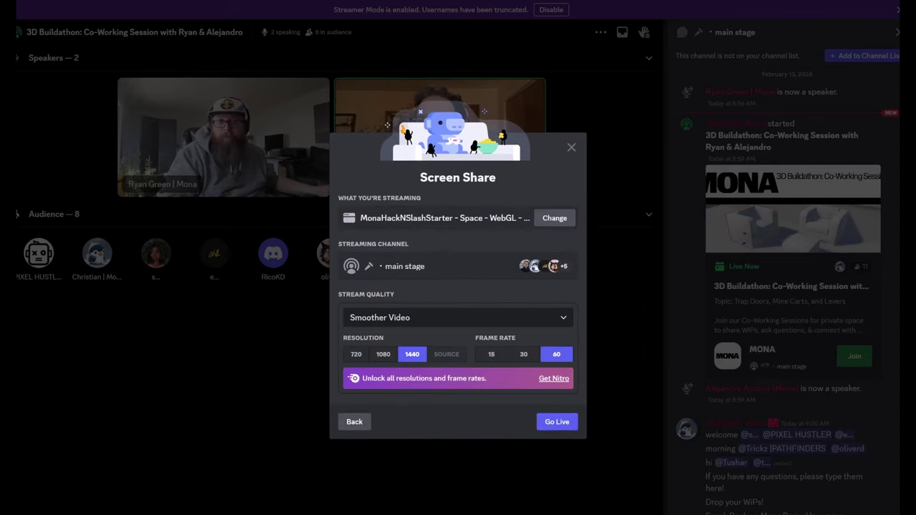
click(557, 422)
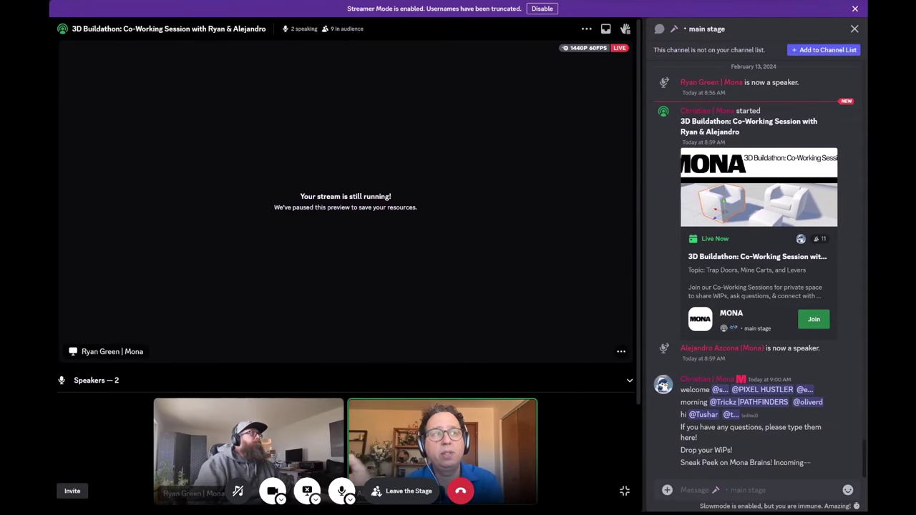
key(Escape)
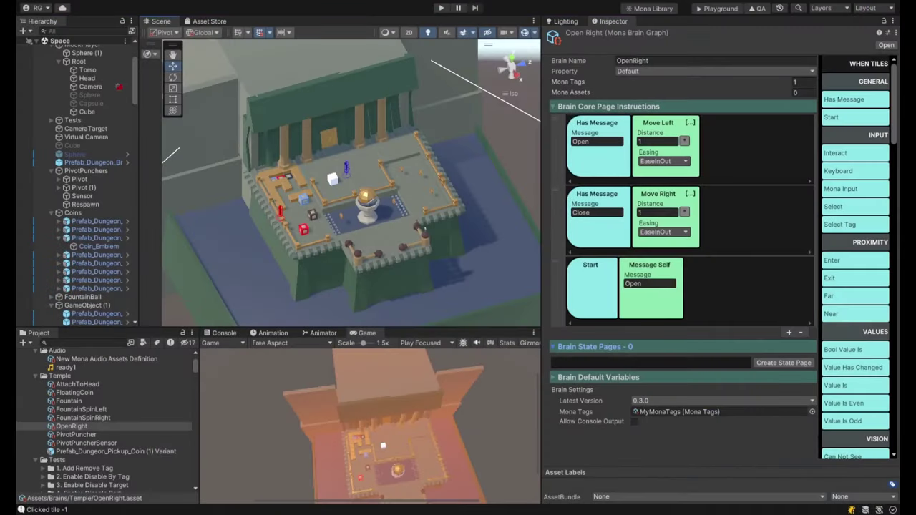
- Examine the temple's front terrace in the Unity scene and inspect its Prefab_Dungeon_Floor_5x5 tile beside the pool
scroll(350, 182, up, 3)
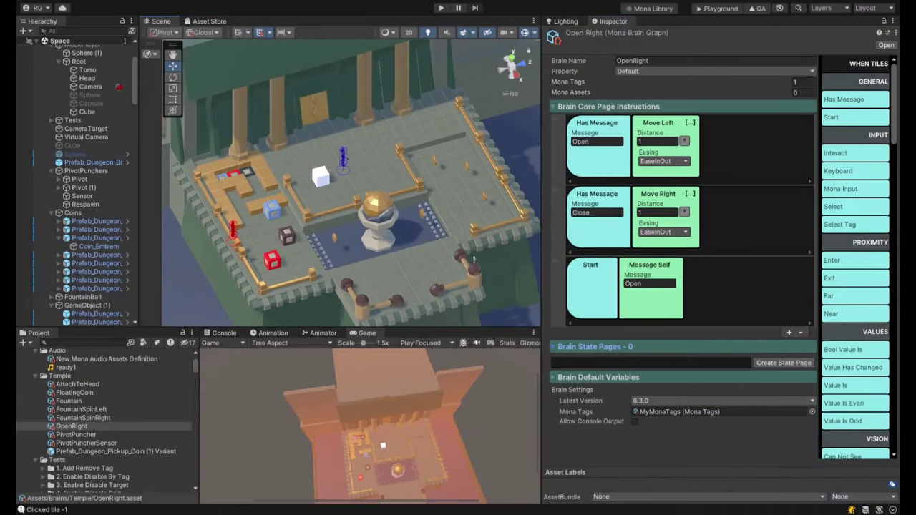
alt+drag(430, 186, 432, 211)
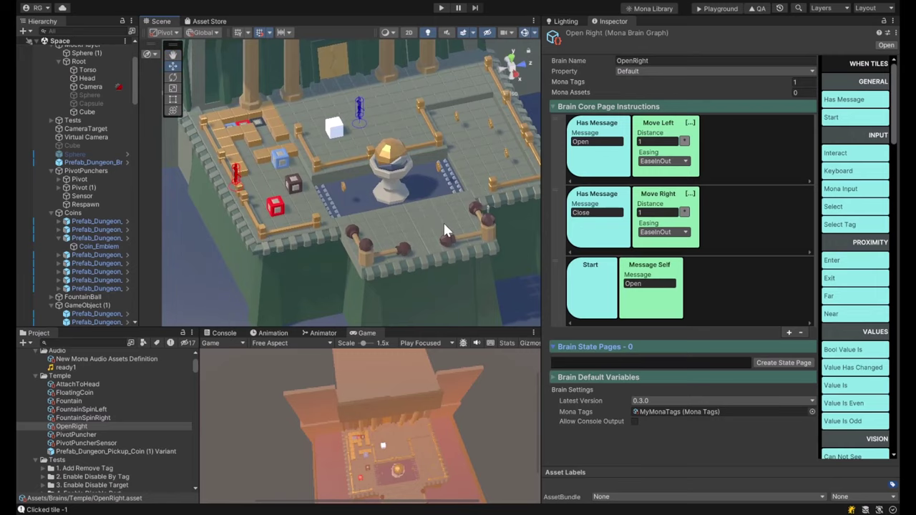
click(442, 221)
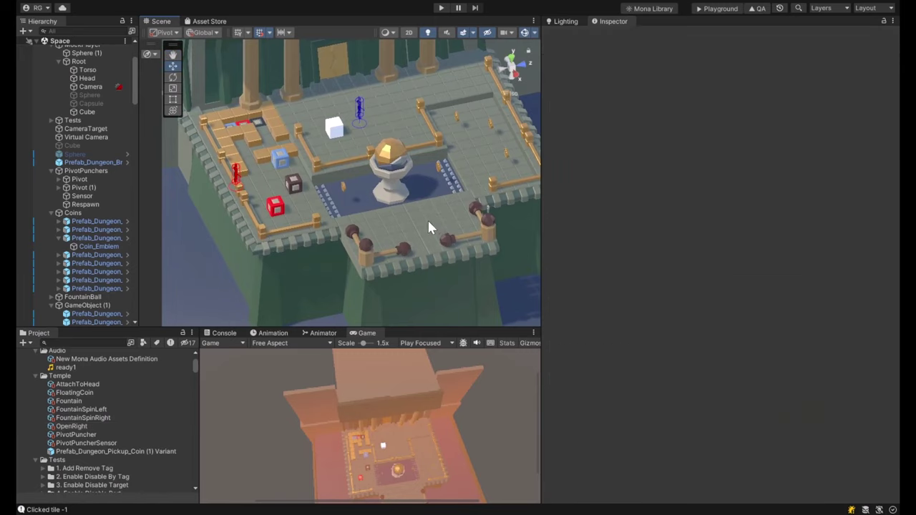
scroll(30, 178, down, 10)
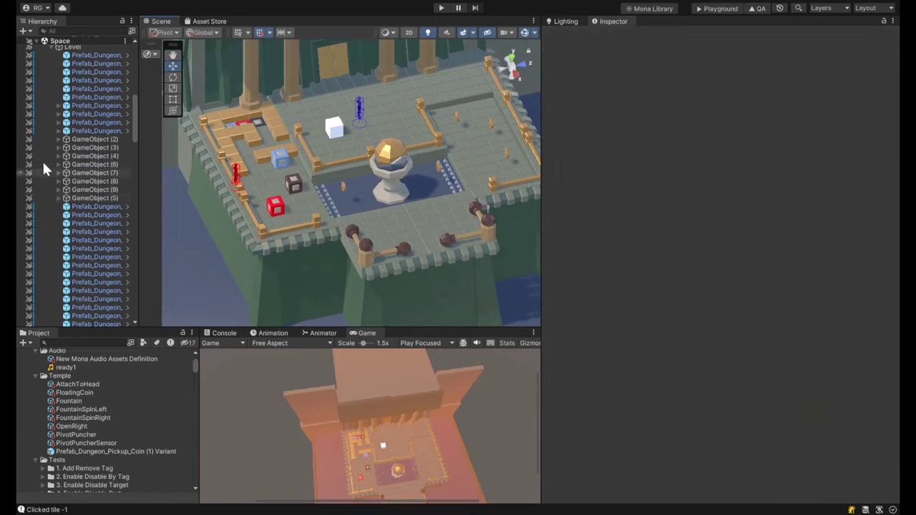
scroll(38, 167, up, 4)
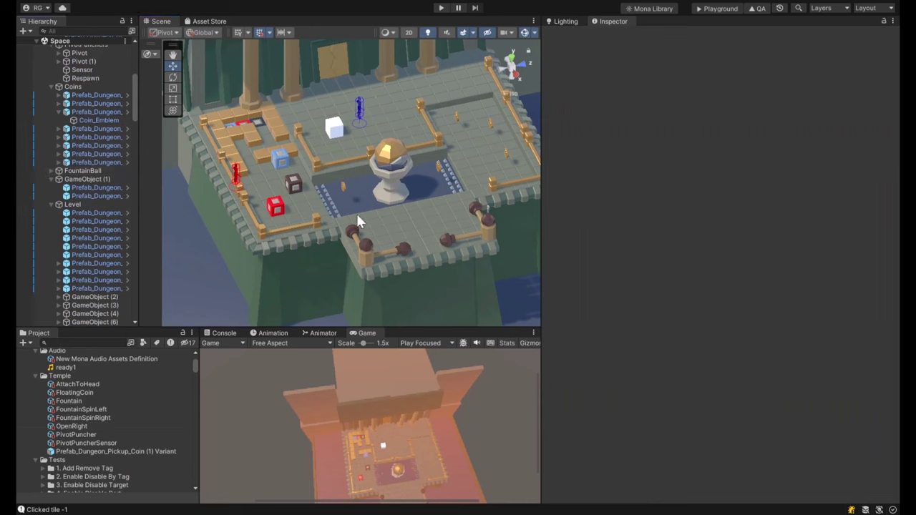
click(437, 211)
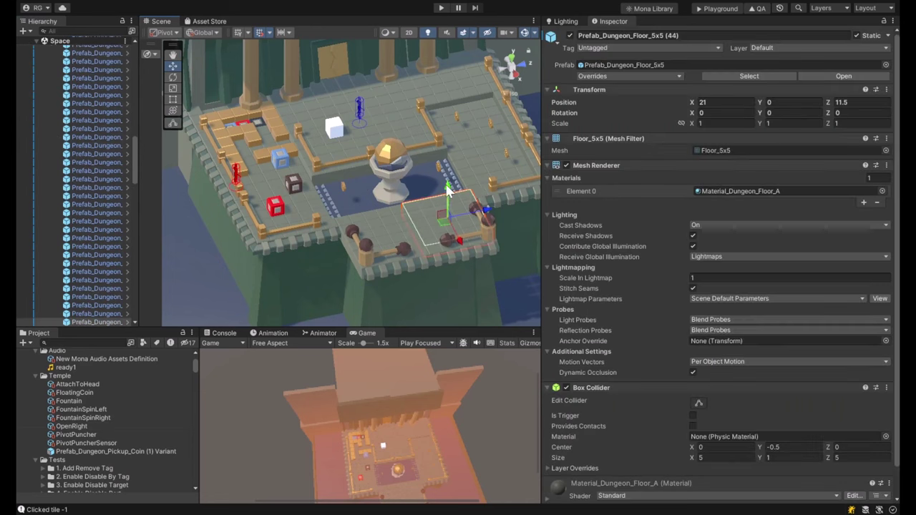
mouse_move(447, 189)
mouse_down()
mouse_move(452, 116)
mouse_move(449, 183)
mouse_move(459, 194)
mouse_up()
scroll(463, 211, up, 3)
middle_drag(466, 205, 360, 152)
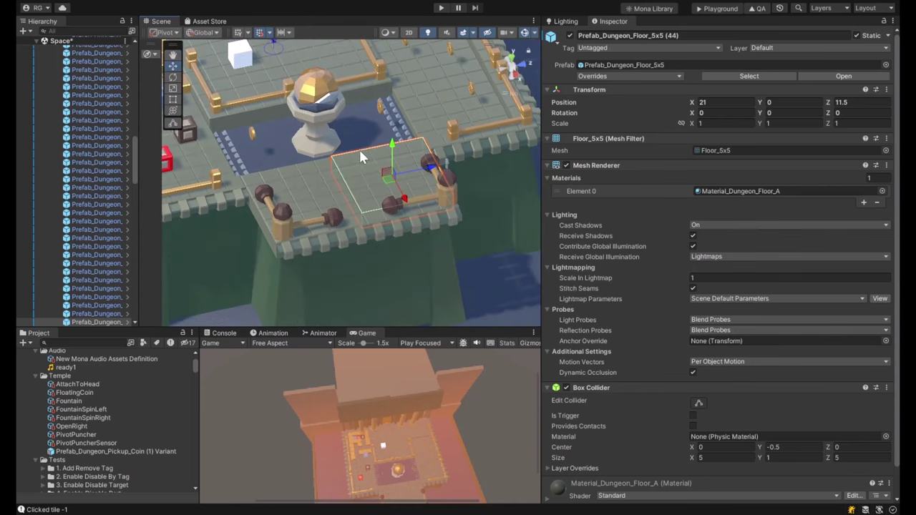
- Inspect the fence corner around the block puzzle area and the brazier that forms the fountain
drag(435, 166, 428, 172)
alt+drag(240, 206, 336, 166)
click(318, 182)
key(f)
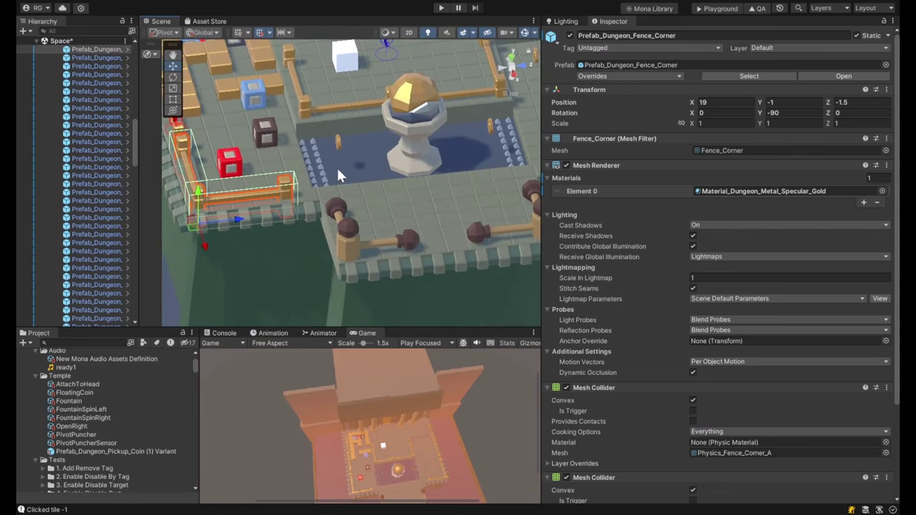
click(408, 153)
alt+drag(423, 153, 486, 206)
scroll(432, 149, down, 5)
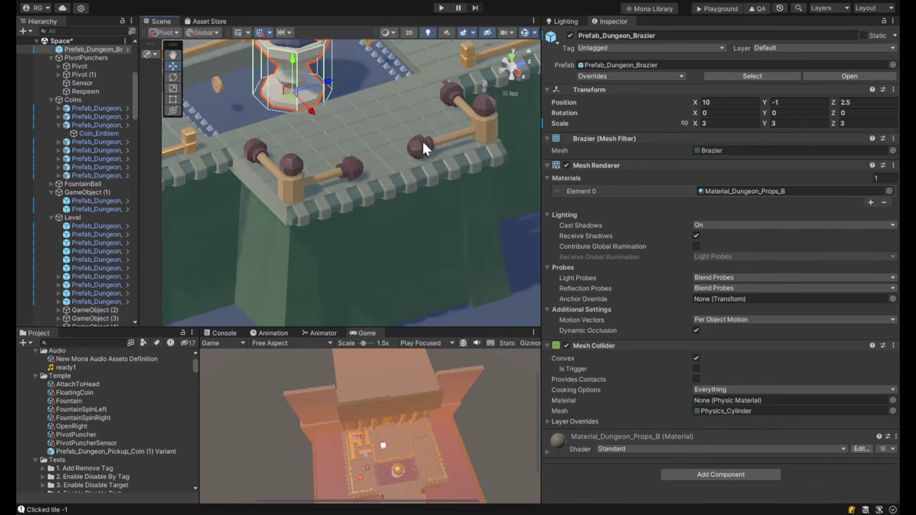
- Try rotating the clay pot at the end of a terrace pivot arm upright about its X axis, and undo the rotation
click(422, 145)
key(e)
drag(400, 124, 316, 181)
key(f)
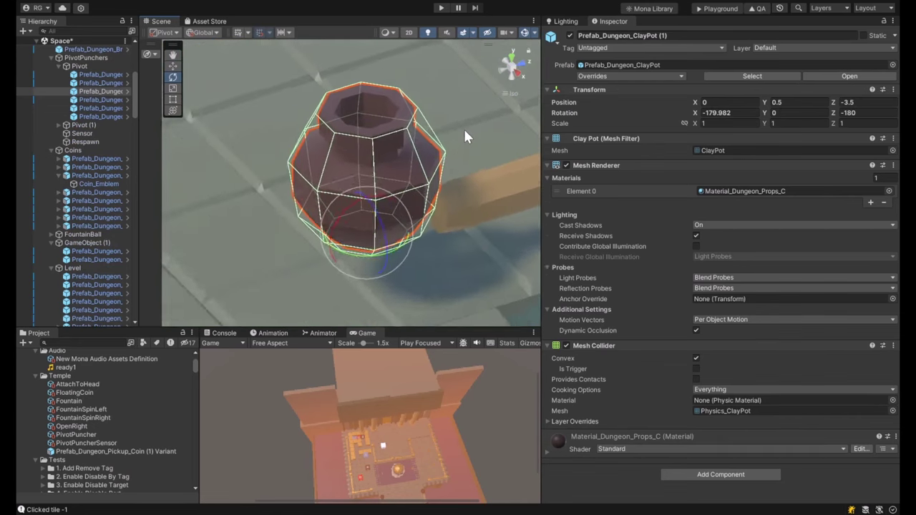
scroll(443, 186, down, 3)
click(448, 264)
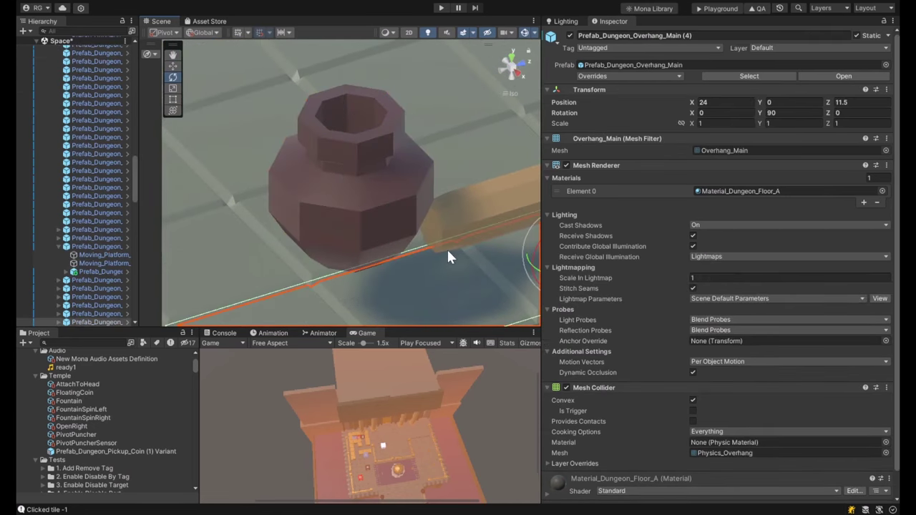
scroll(448, 215, down, 3)
scroll(448, 208, down, 2)
key(ctrl+z)
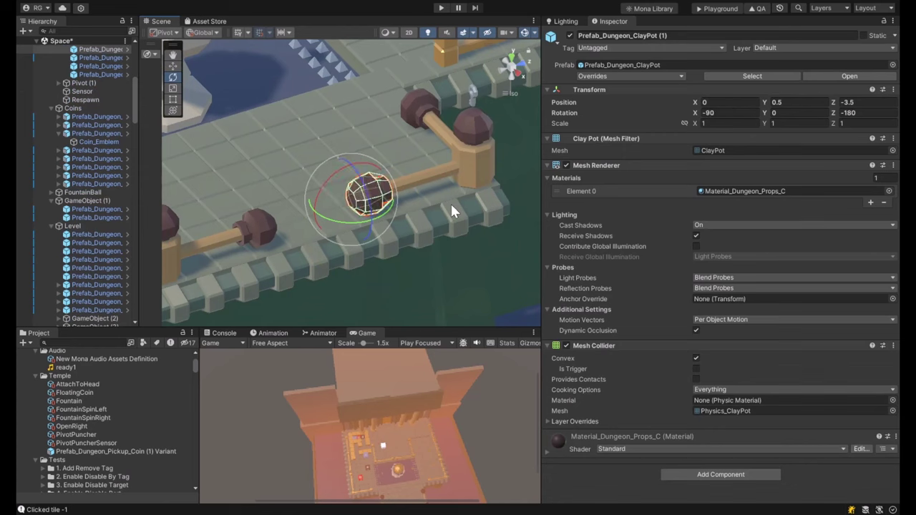
- Inspect the pool's water volume and the pickup coin floating beside the fountain
key(f)
scroll(434, 174, down, 4)
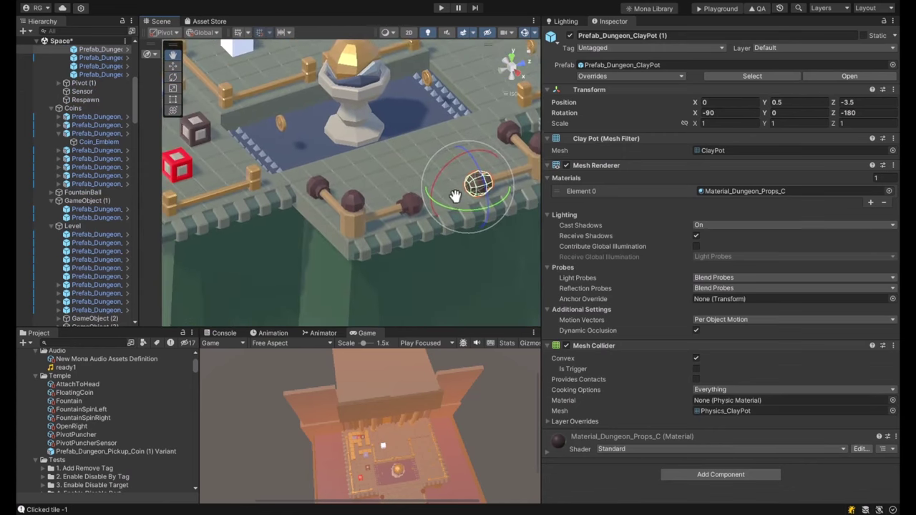
scroll(430, 206, down, 2)
middle_drag(350, 190, 384, 228)
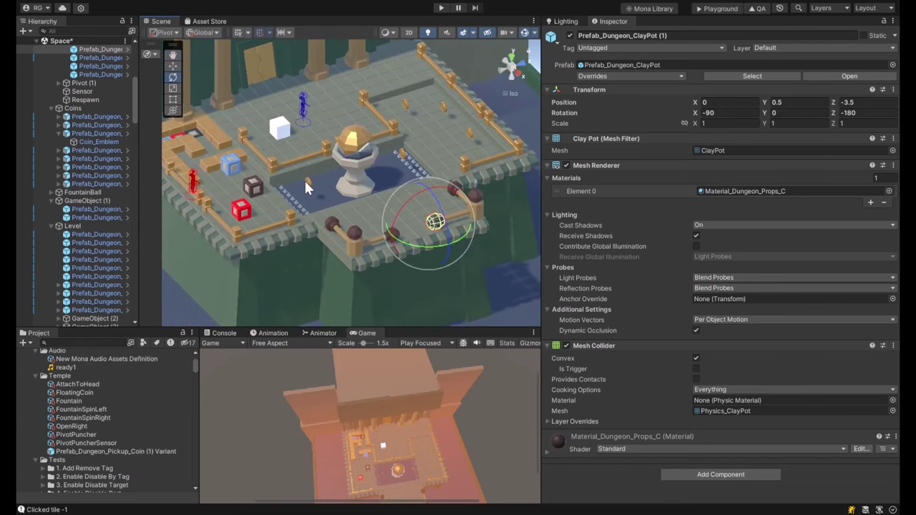
click(306, 187)
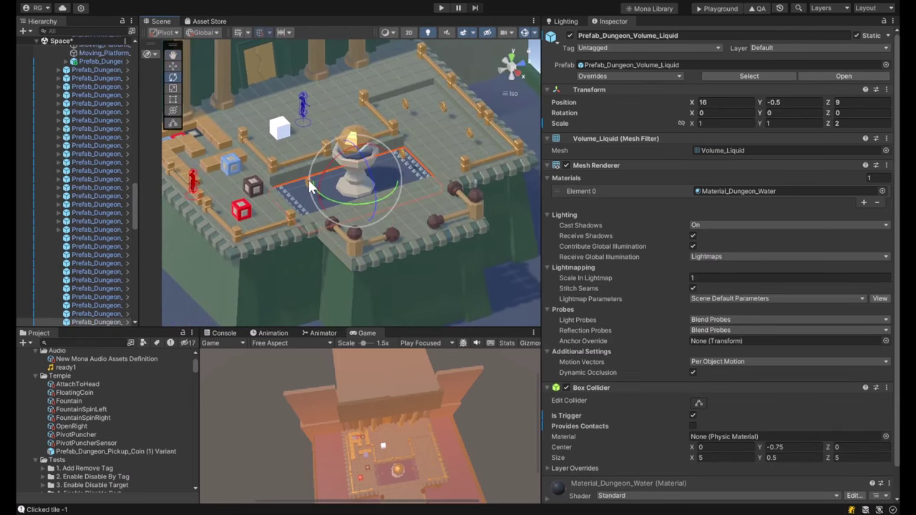
key(f)
click(257, 180)
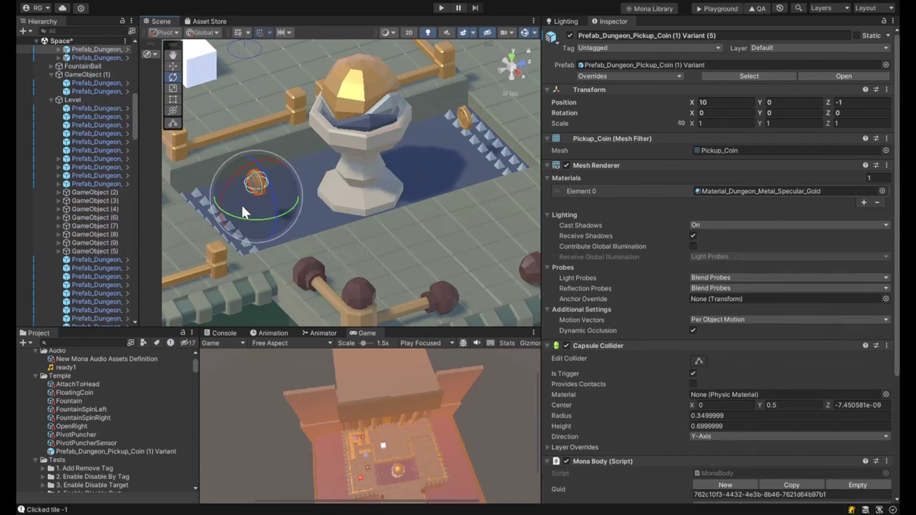
key(f)
alt+drag(465, 136, 302, 208)
scroll(449, 159, down, 10)
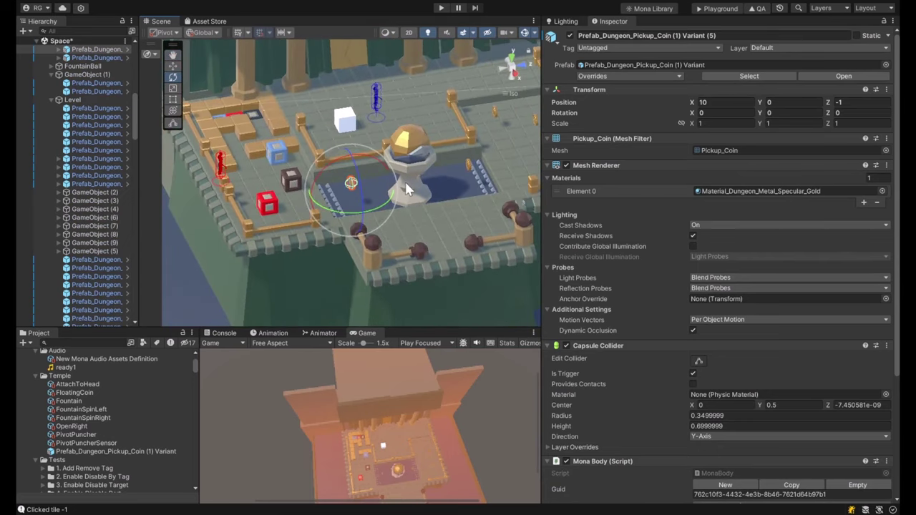
alt+drag(405, 181, 316, 222)
scroll(335, 197, down, 5)
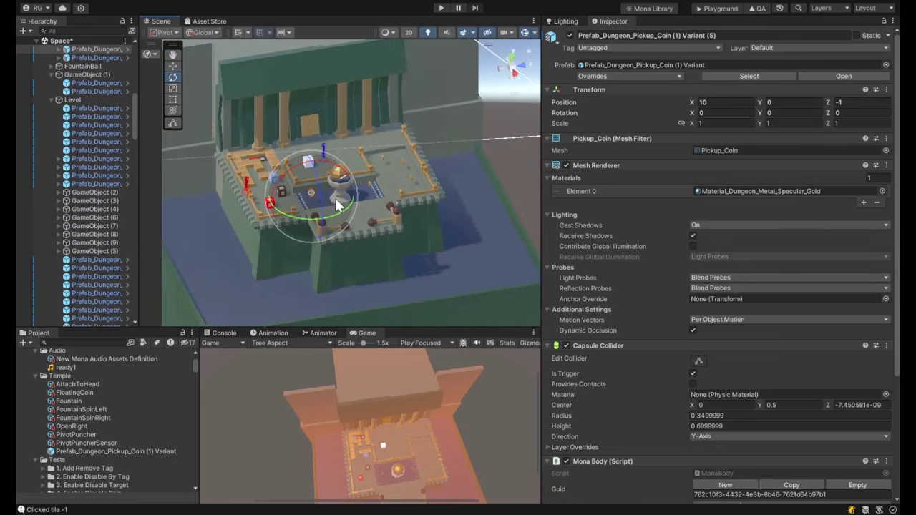
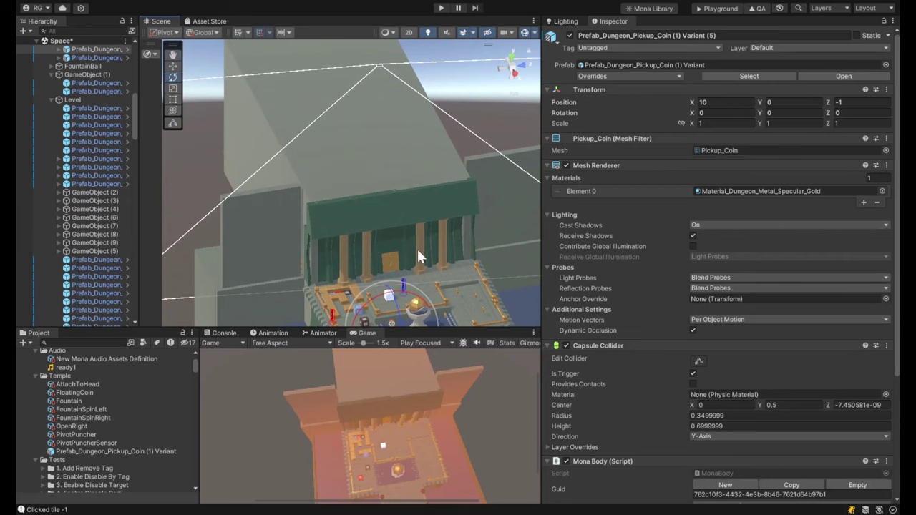
- Examine the temple entrance and the settings of its right triggered door in relation to the terrace
drag(415, 276, 350, 133)
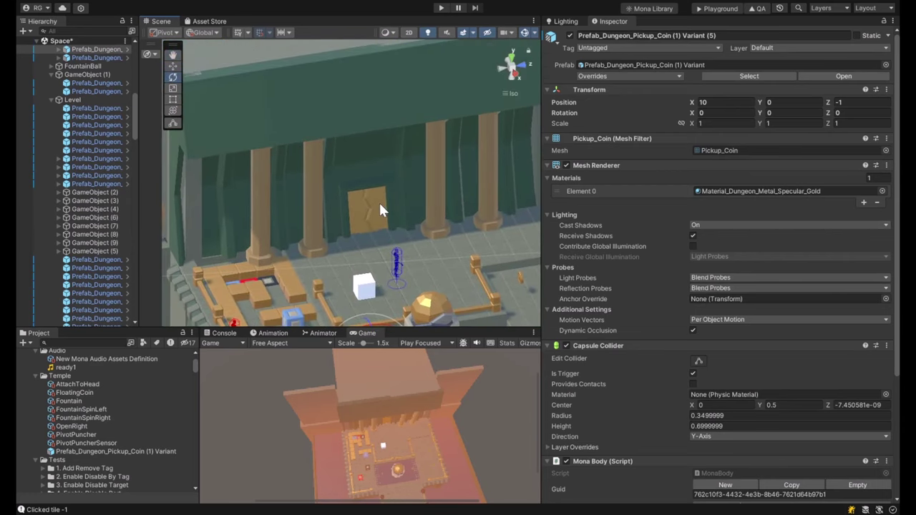
scroll(383, 211, down, 4)
middle_drag(370, 231, 390, 226)
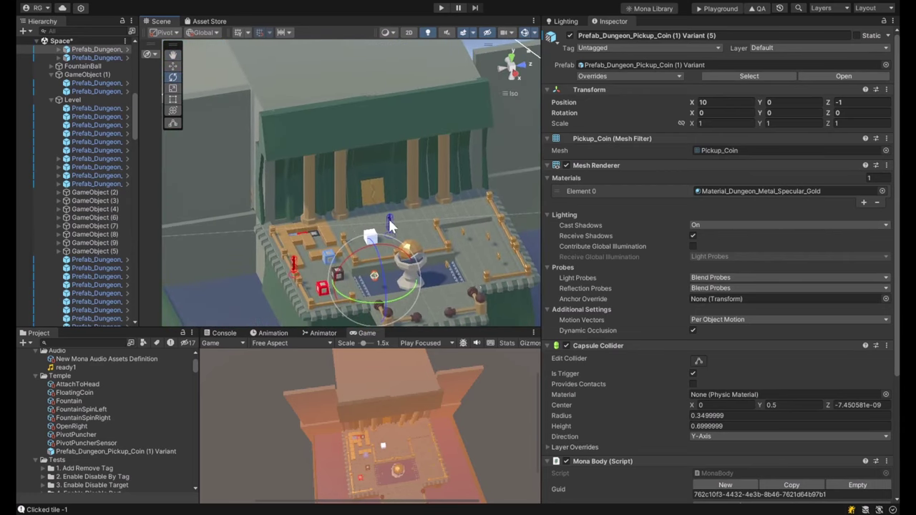
click(378, 191)
scroll(378, 192, up, 5)
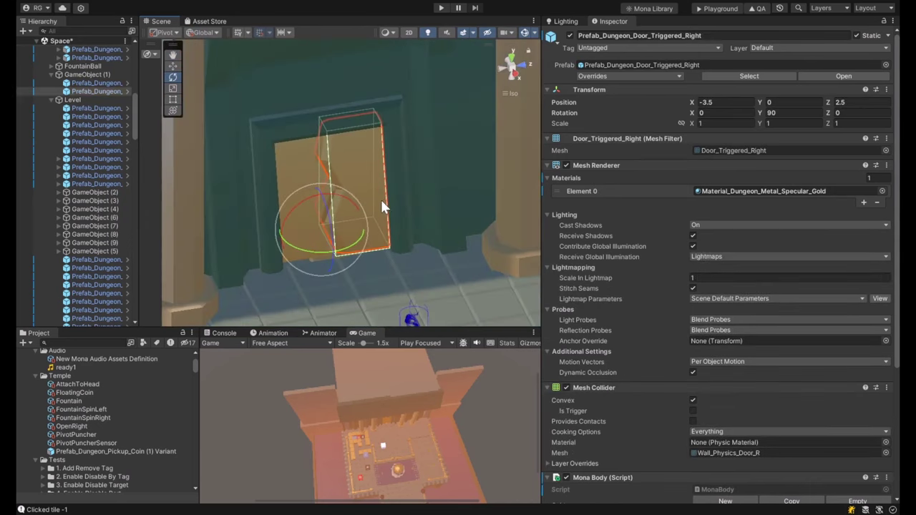
key(w)
drag(376, 198, 385, 226)
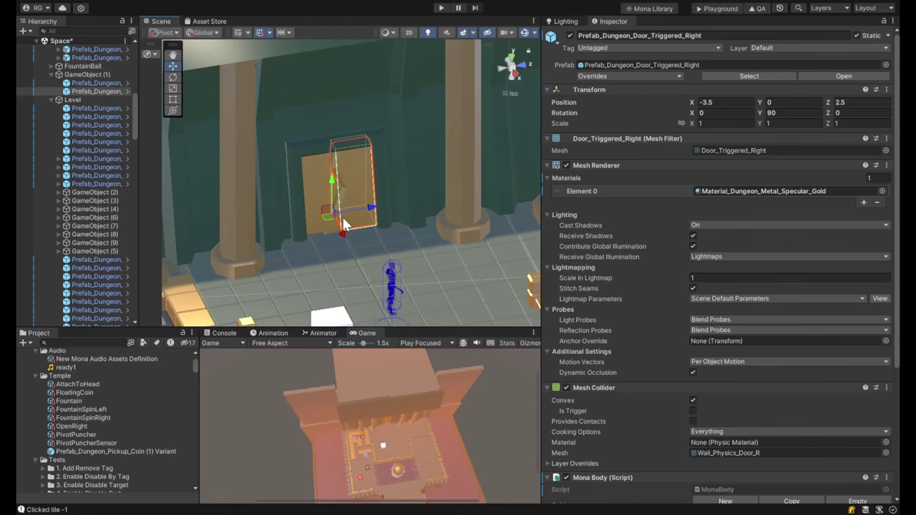
scroll(359, 208, down, 10)
middle_drag(359, 257, 363, 193)
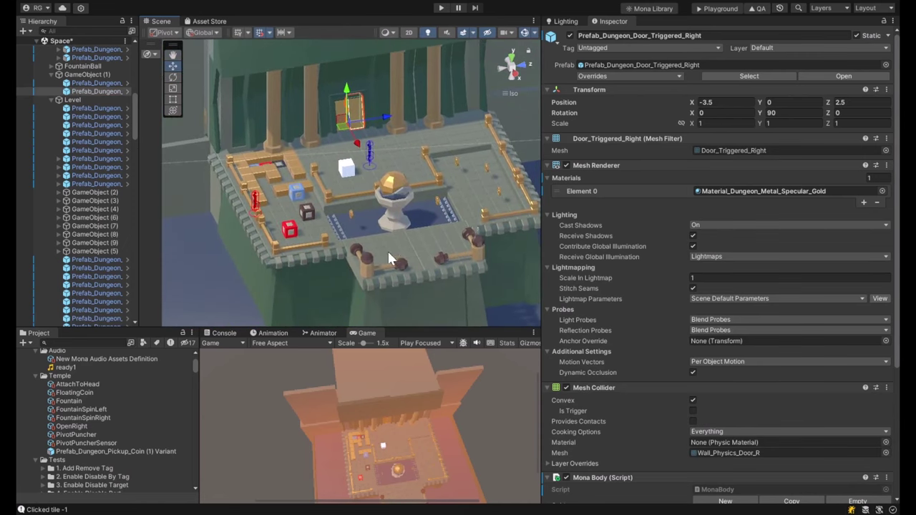
middle_drag(388, 251, 370, 259)
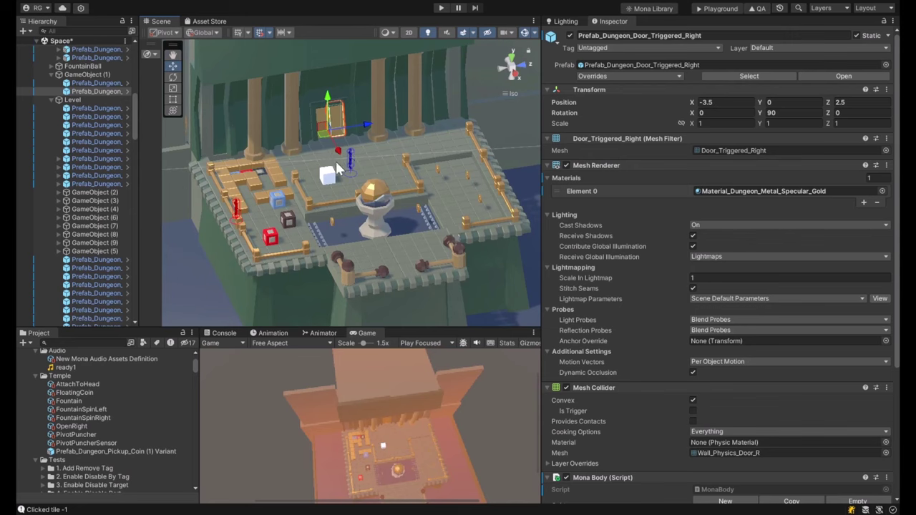
alt+drag(335, 162, 345, 145)
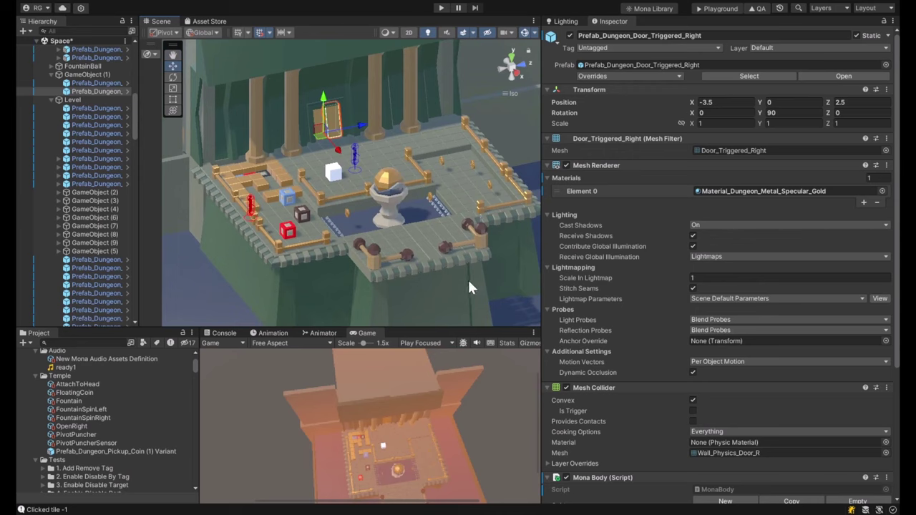
alt+drag(346, 182, 365, 192)
- Inspect the white player cube, the right temple door and a pickup coin in the fenced coin area
click(335, 175)
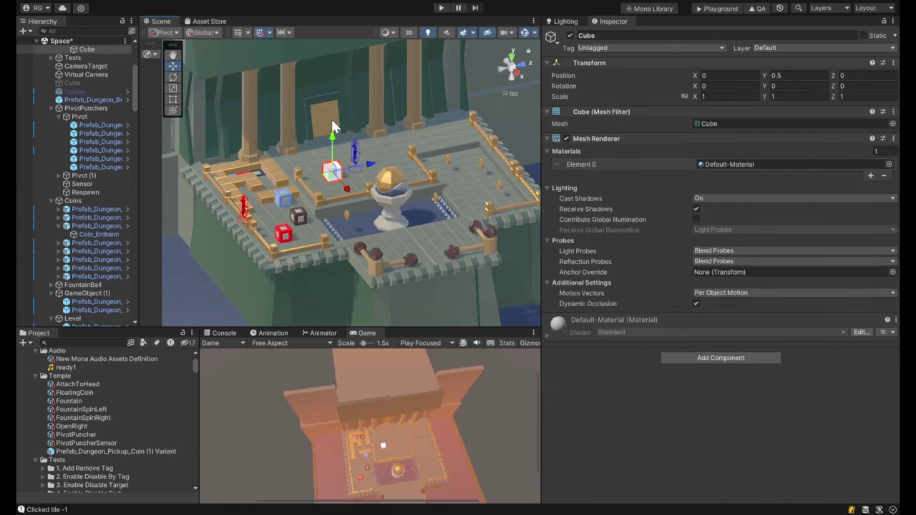
click(322, 119)
key(f)
alt+drag(365, 221, 420, 199)
alt+scroll(399, 209, down, 10)
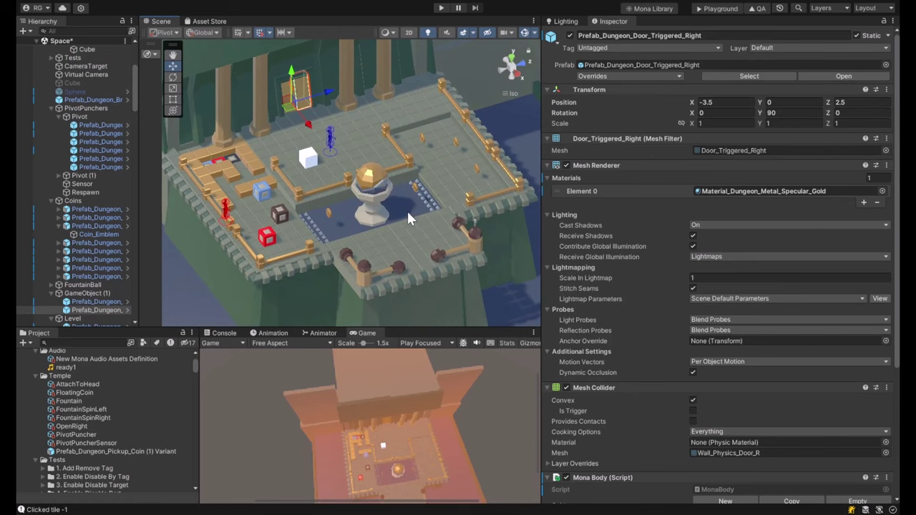
click(478, 176)
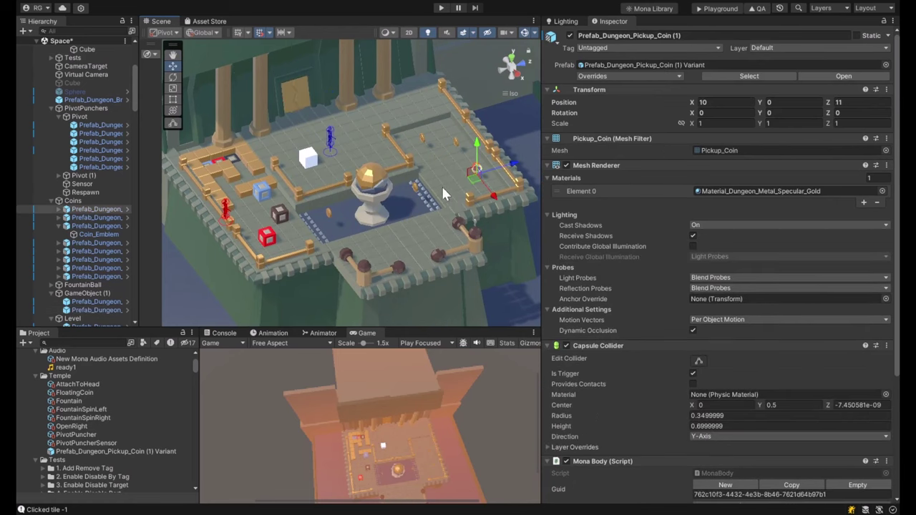
- Examine the selected pickup coin up close and in relation to the neighbouring coins of the fenced area
key(f)
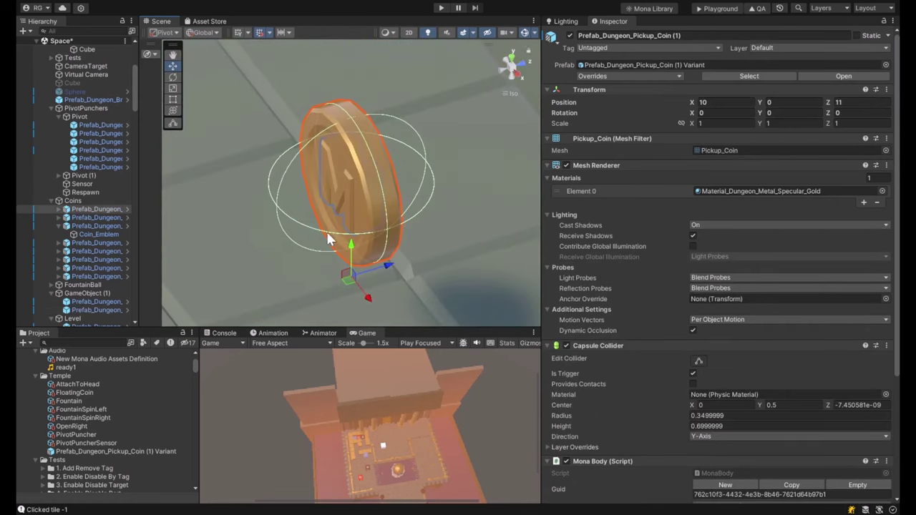
scroll(339, 228, down, 3)
alt+drag(340, 228, 319, 218)
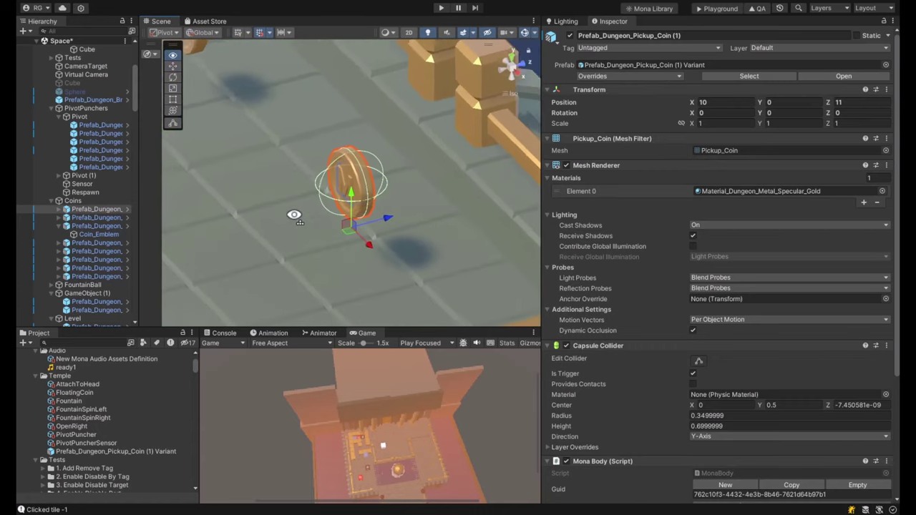
scroll(319, 219, down, 3)
scroll(326, 218, down, 3)
middle_drag(333, 219, 410, 213)
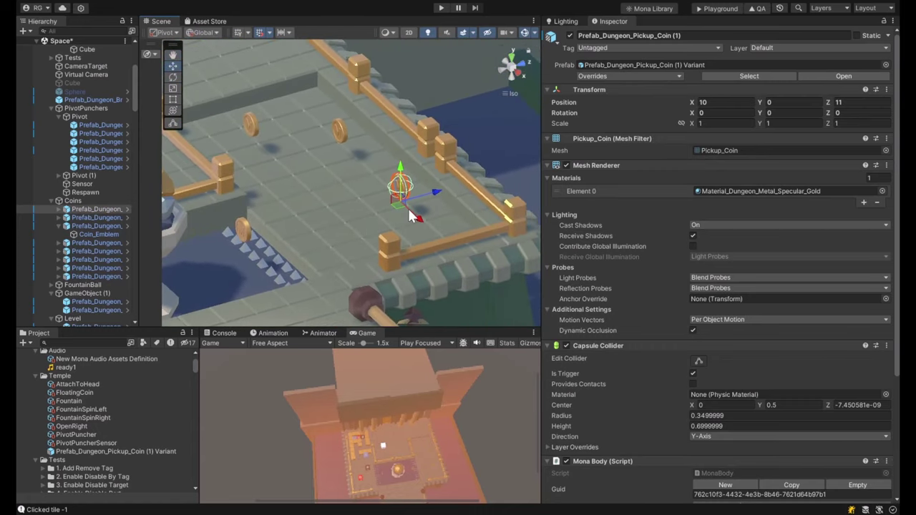
- Review the pickup coin's components, from Transform and Capsule Collider to Mona Body and Mona Brain Runner
scroll(676, 215, down, 5)
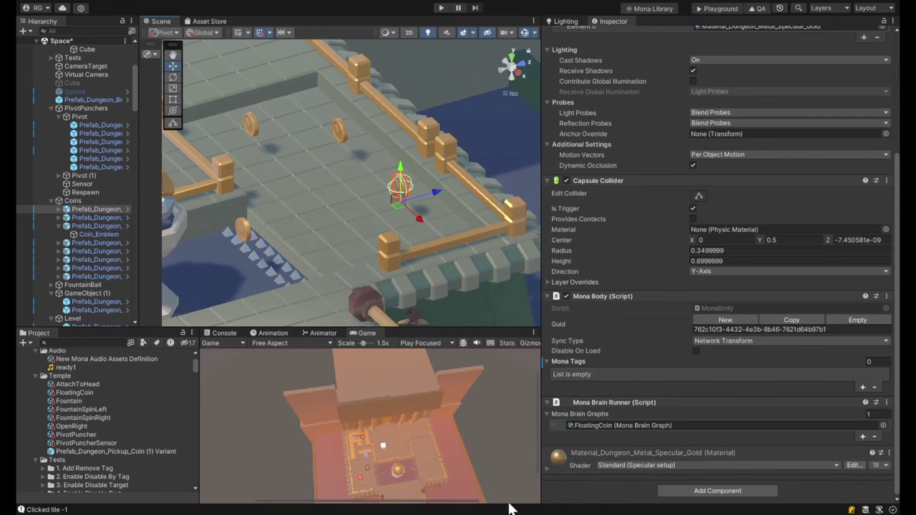
scroll(616, 401, up, 5)
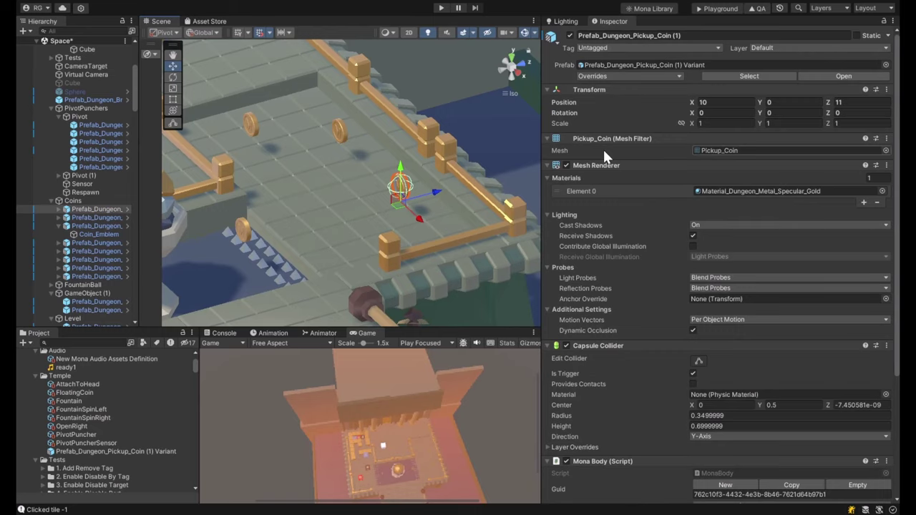
scroll(631, 266, down, 5)
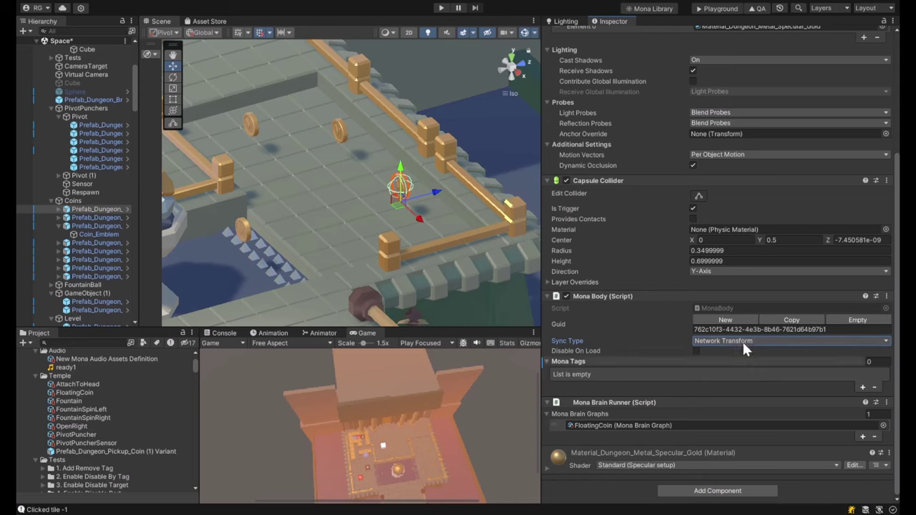
scroll(673, 237, up, 5)
click(610, 91)
click(637, 90)
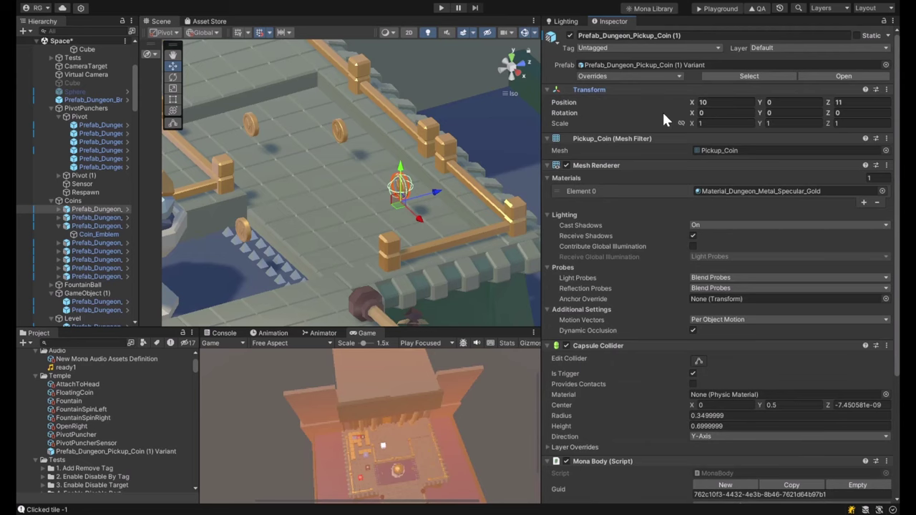
scroll(694, 165, down, 5)
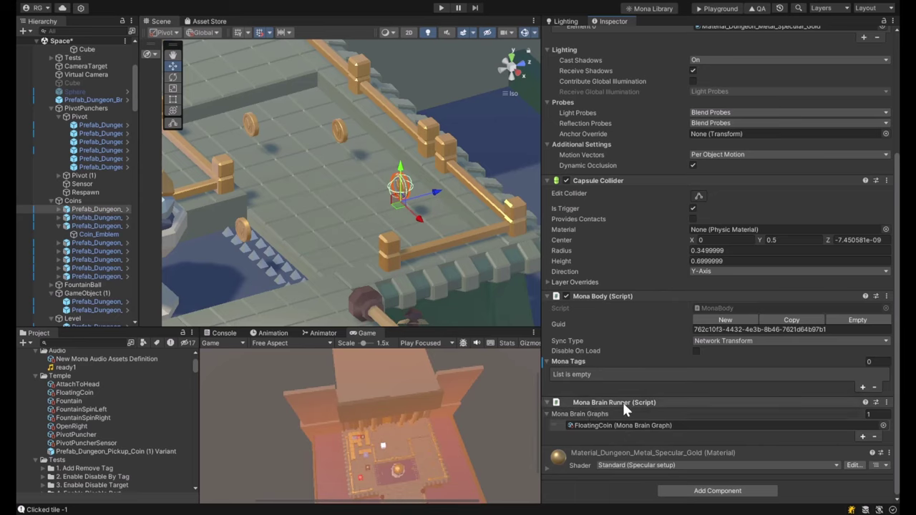
- Locate the coin's assigned FloatingCoin brain graph in the project, open its instructions and widen the Inspector
click(574, 425)
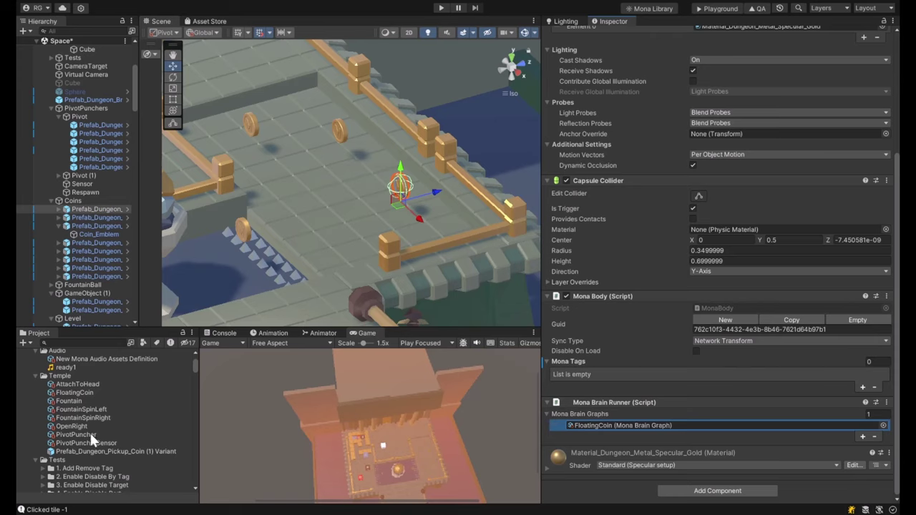
click(597, 424)
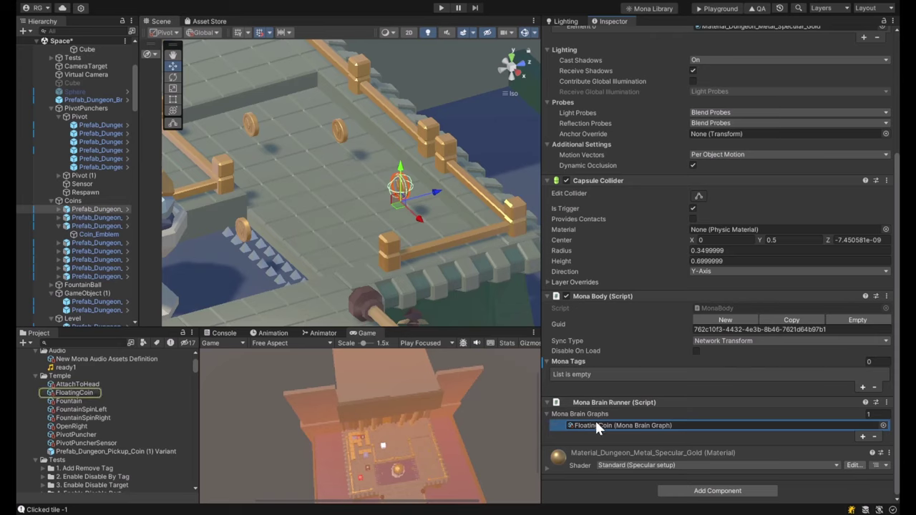
click(74, 393)
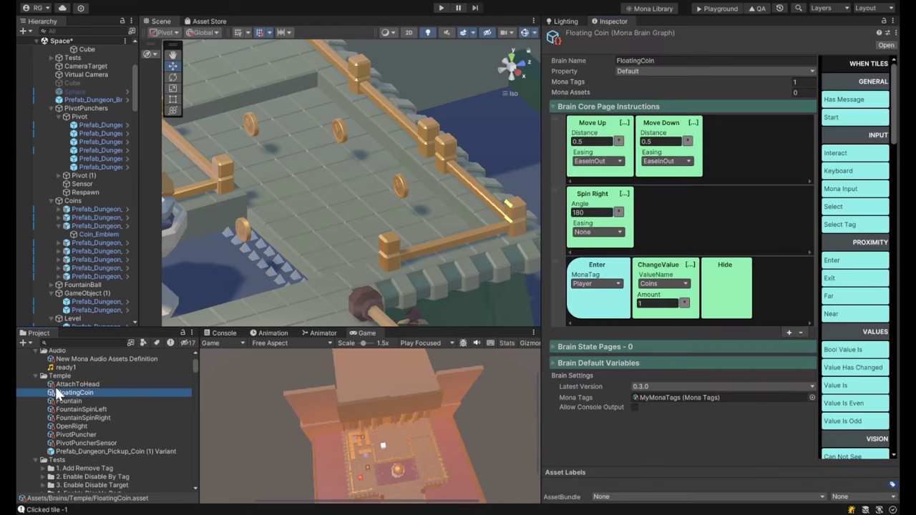
drag(541, 206, 464, 206)
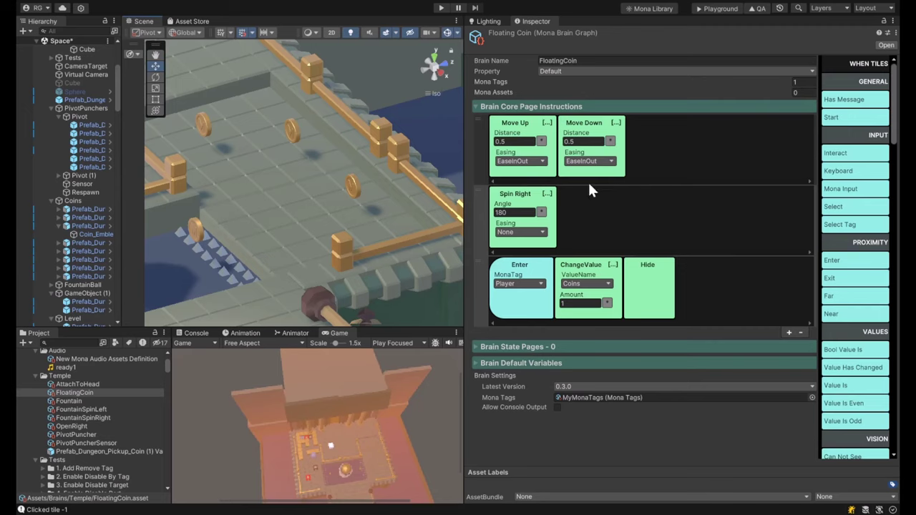
- Examine the FloatingCoin brain's instruction rows and the extended time settings of its Move Up and Move Down tiles
click(514, 212)
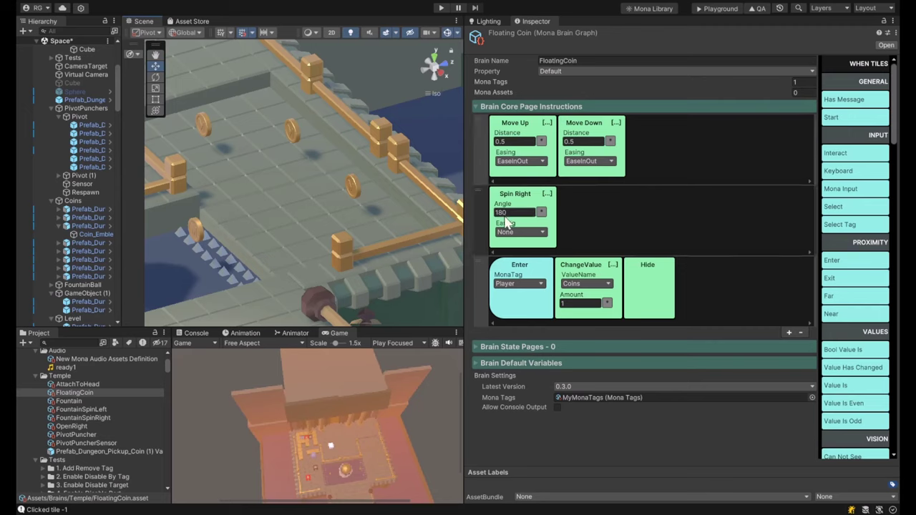
click(578, 209)
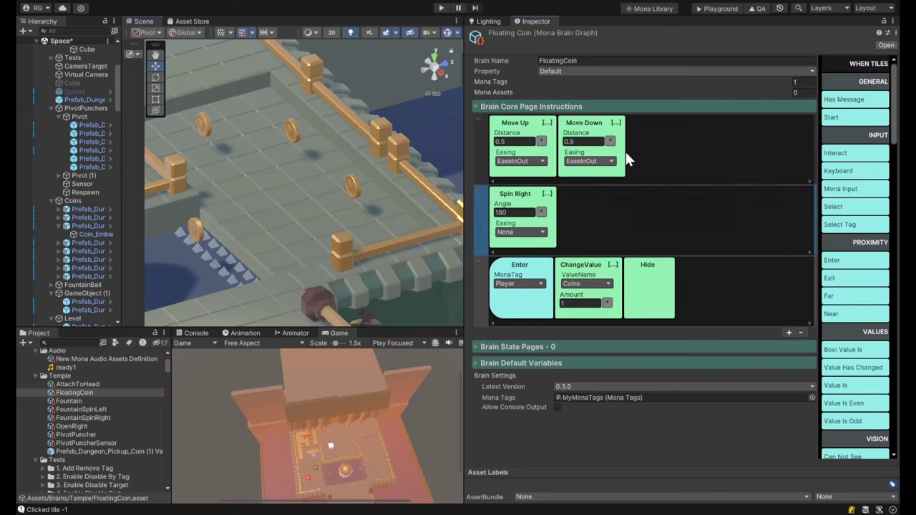
click(677, 153)
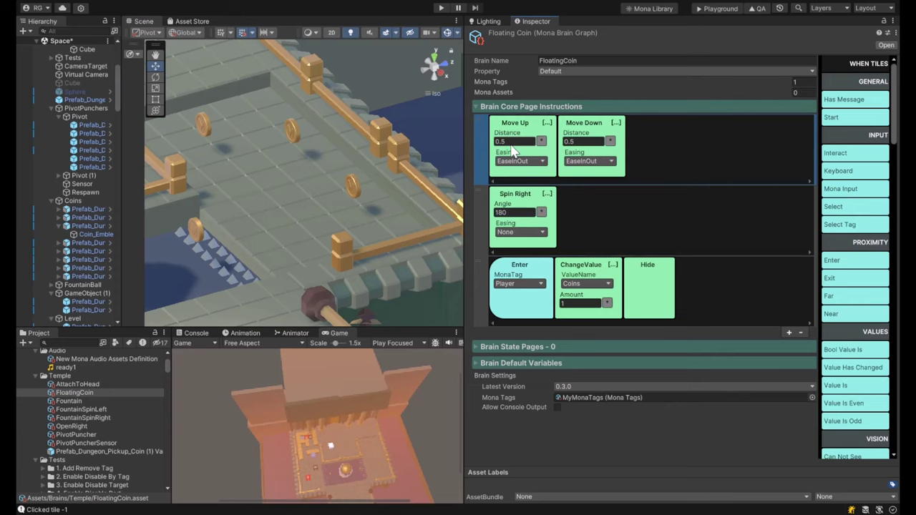
click(546, 123)
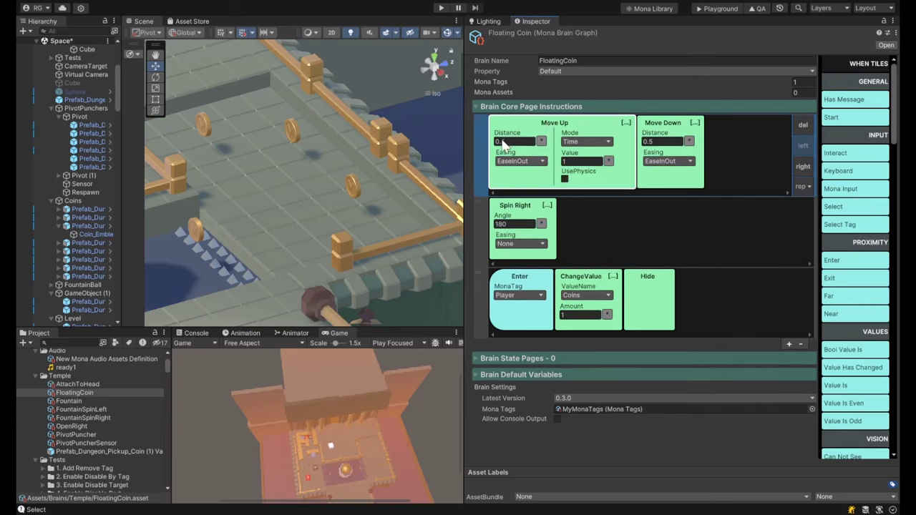
click(572, 162)
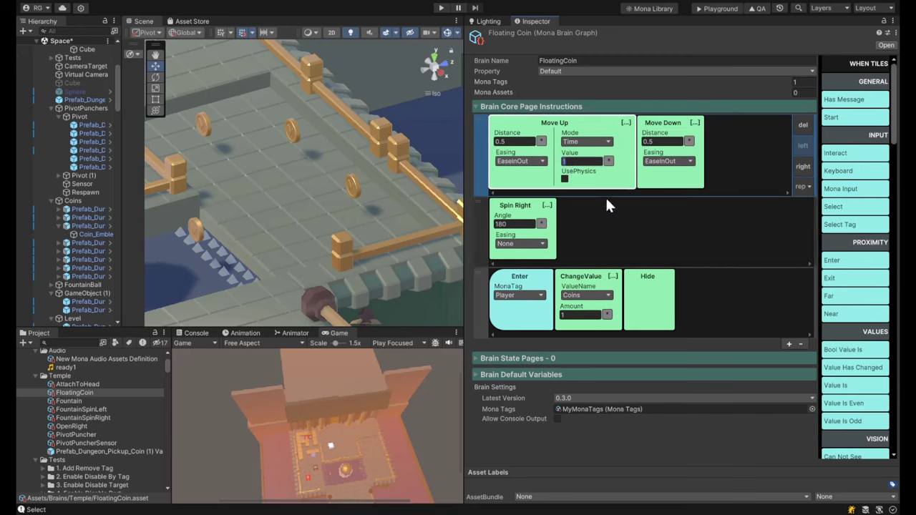
click(695, 123)
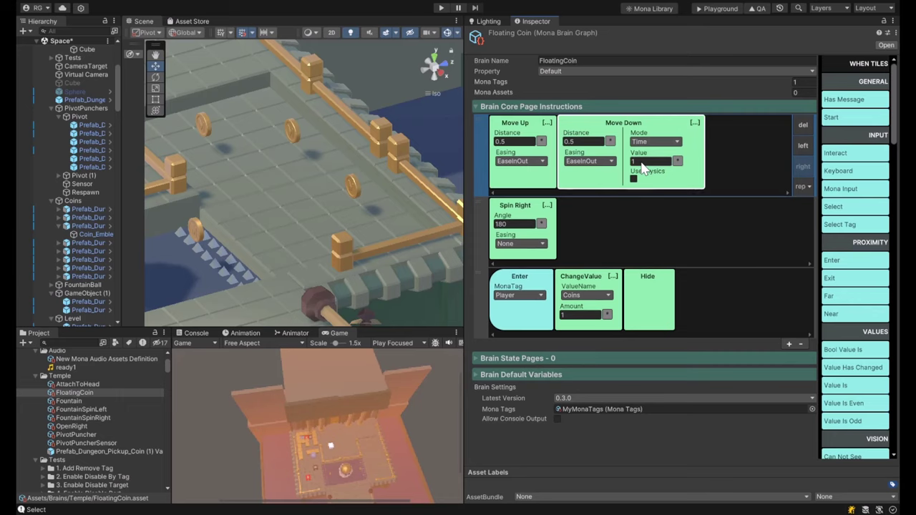
click(728, 129)
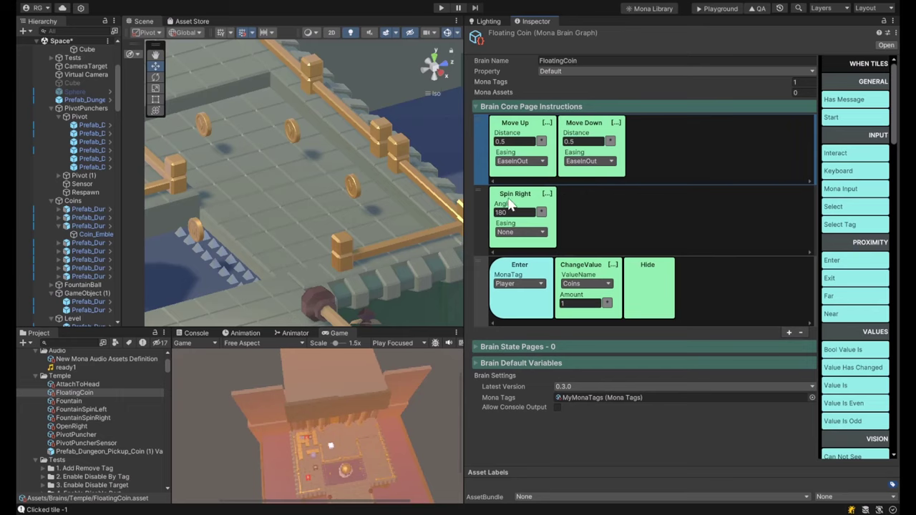
- Compare the Spin Right tile's extended timing settings with both move tiles, and examine the ChangeValue tile for Coins
click(547, 194)
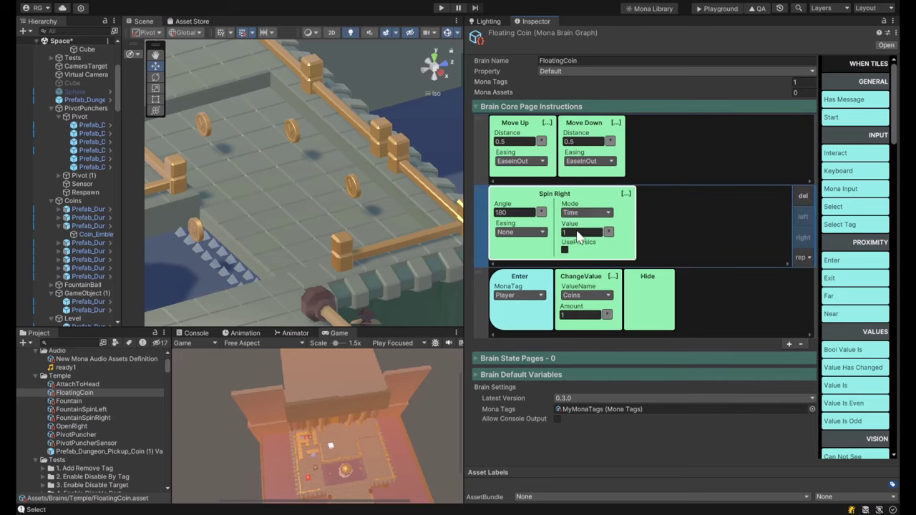
click(548, 126)
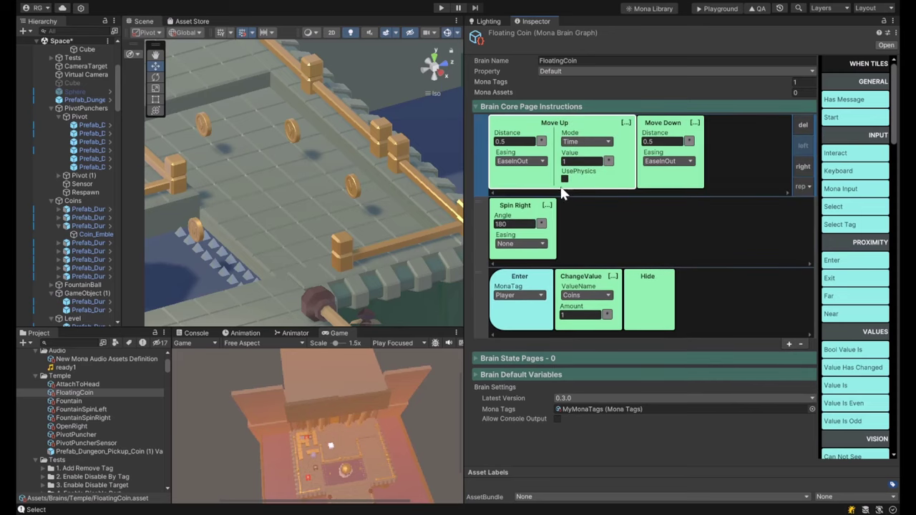
click(695, 123)
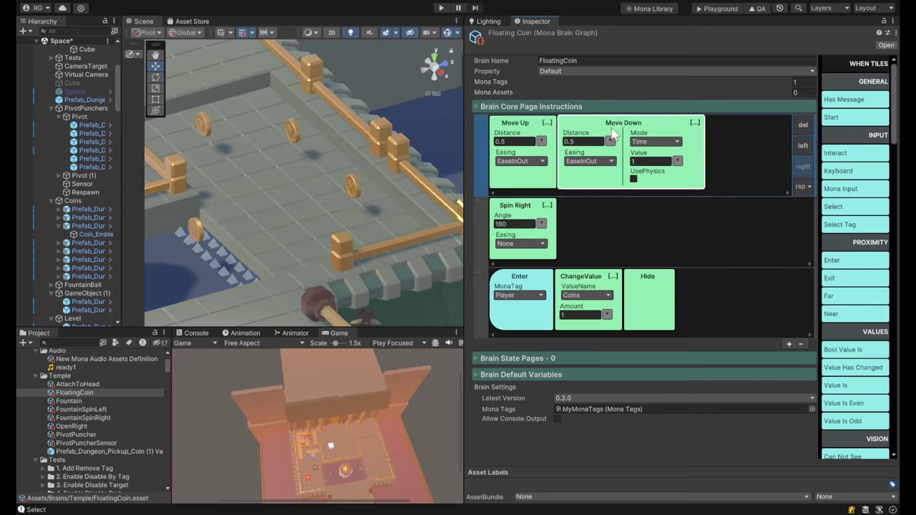
click(633, 213)
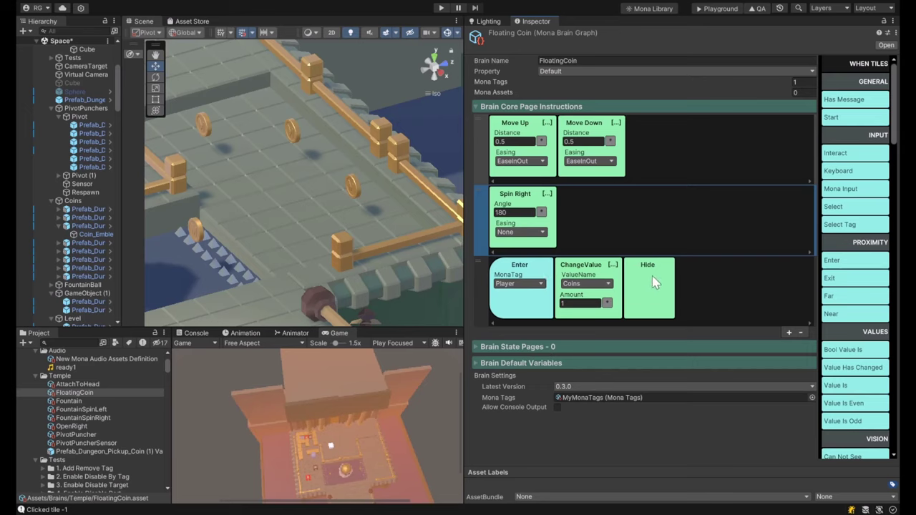
click(593, 269)
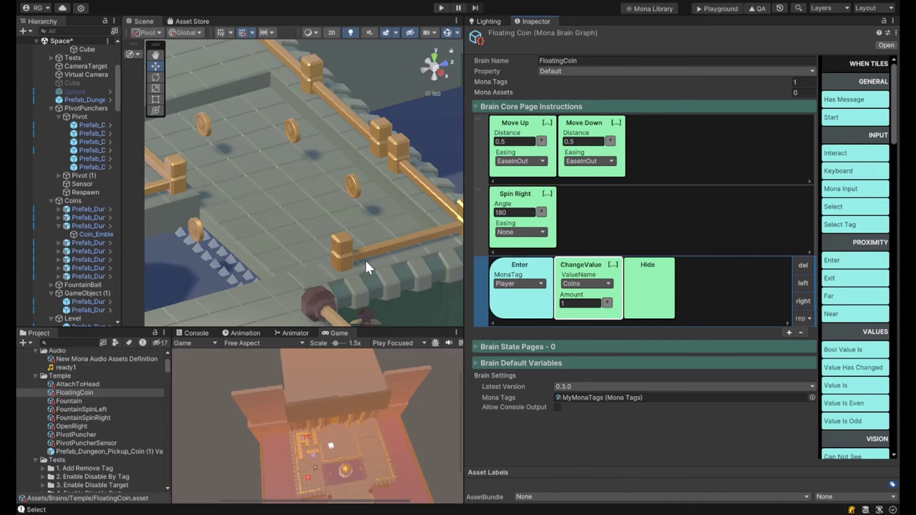
- Run the game and set the FloatingCoin brain's Move Up and Move Down distances to 1
click(442, 8)
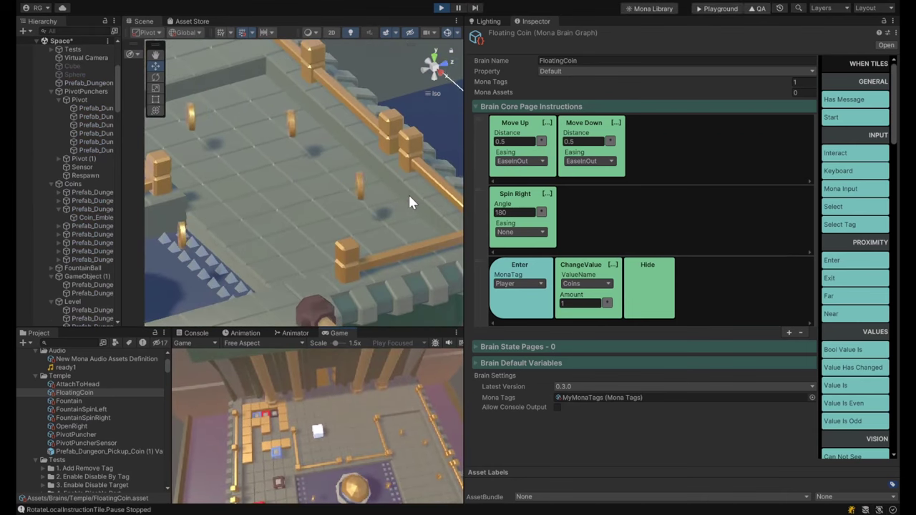
click(513, 142)
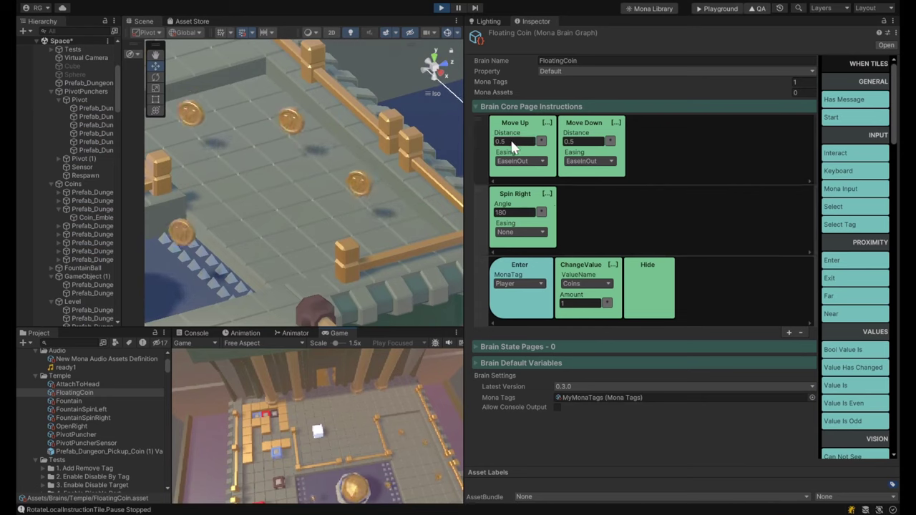
text(1)
click(584, 142)
text(1)
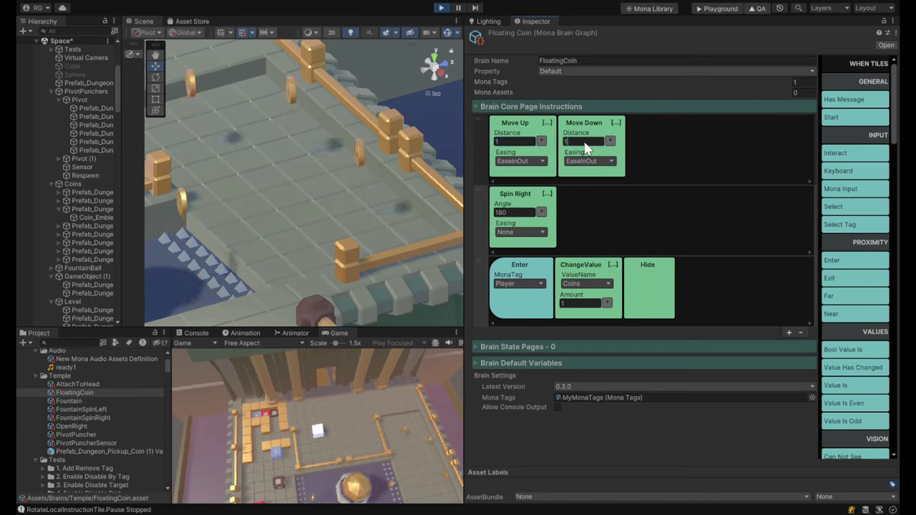
click(633, 229)
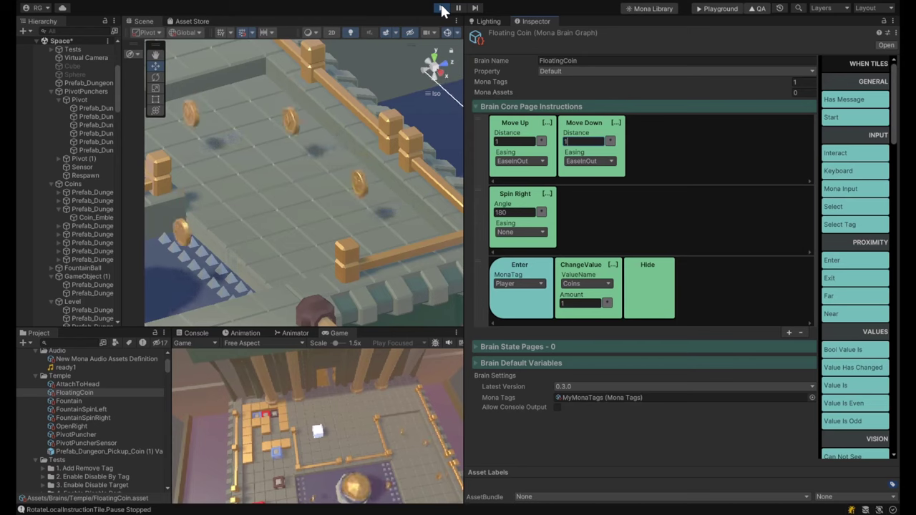
- Examine the coin brain's player Enter tile and Brain State Pages, and enlarge the game preview
click(658, 152)
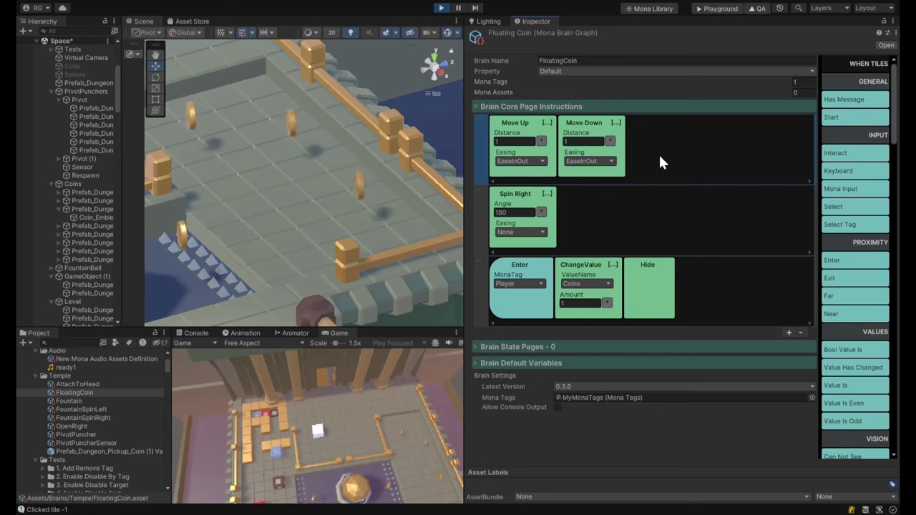
click(526, 304)
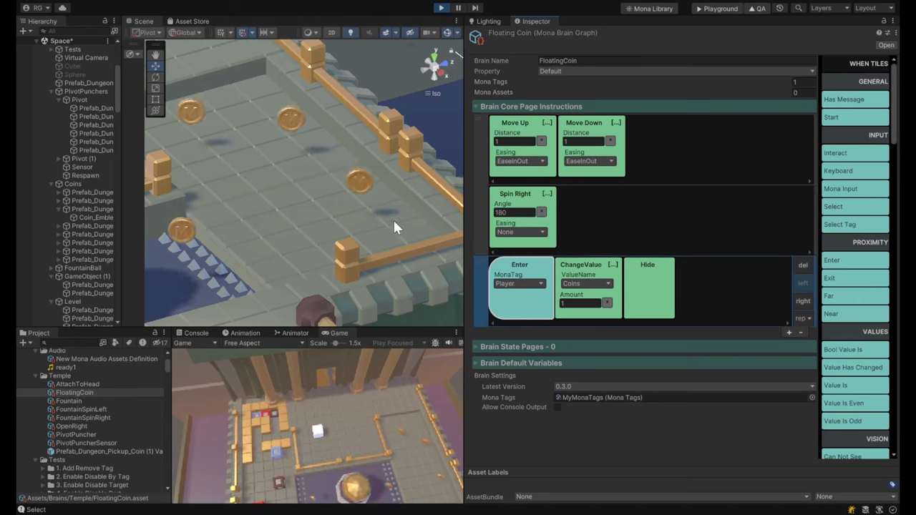
drag(362, 327, 318, 337)
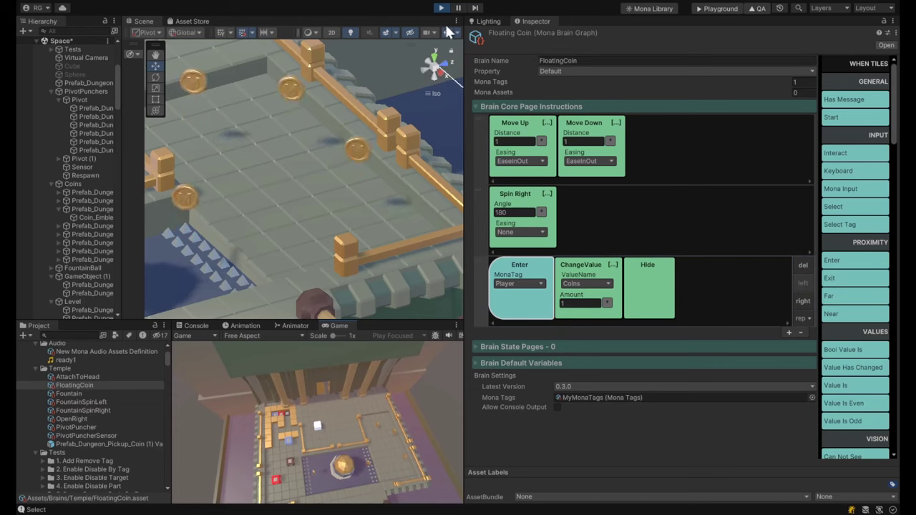
click(554, 346)
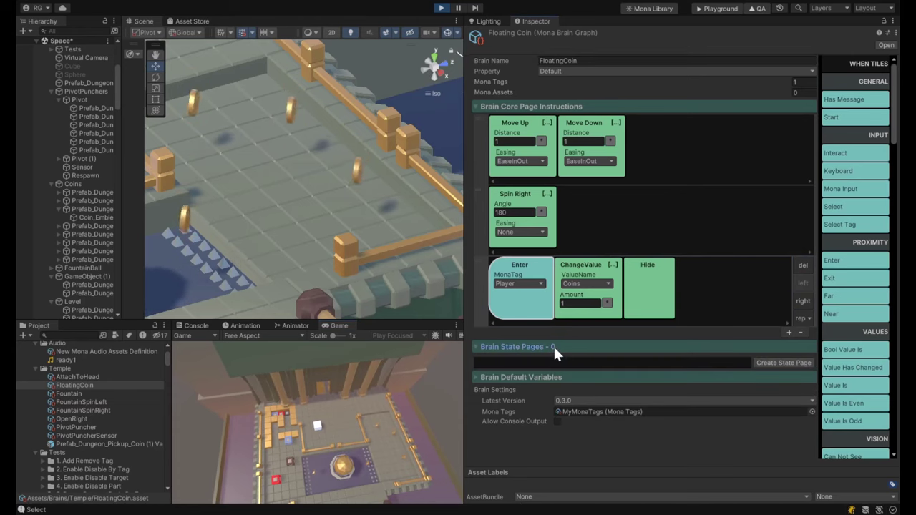
- Stop the running game, play it once more to watch the coins' floating motion, and stop it again
click(441, 8)
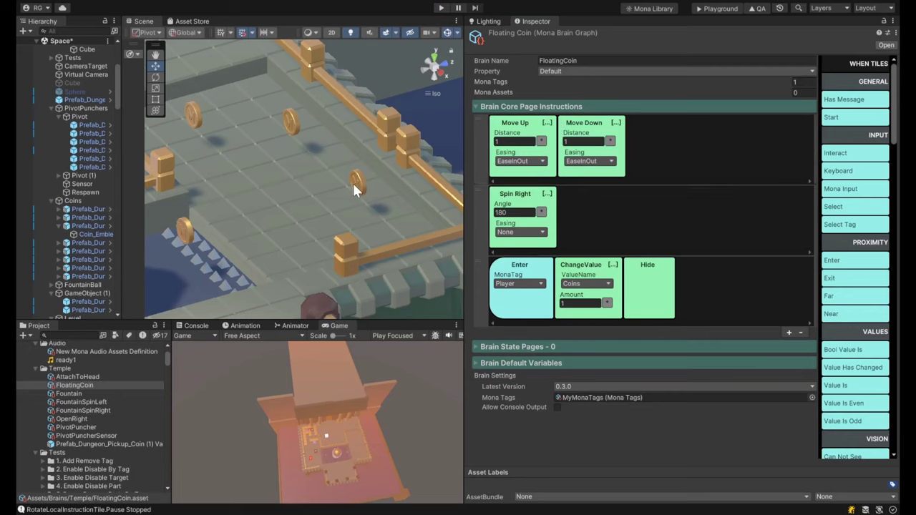
click(442, 8)
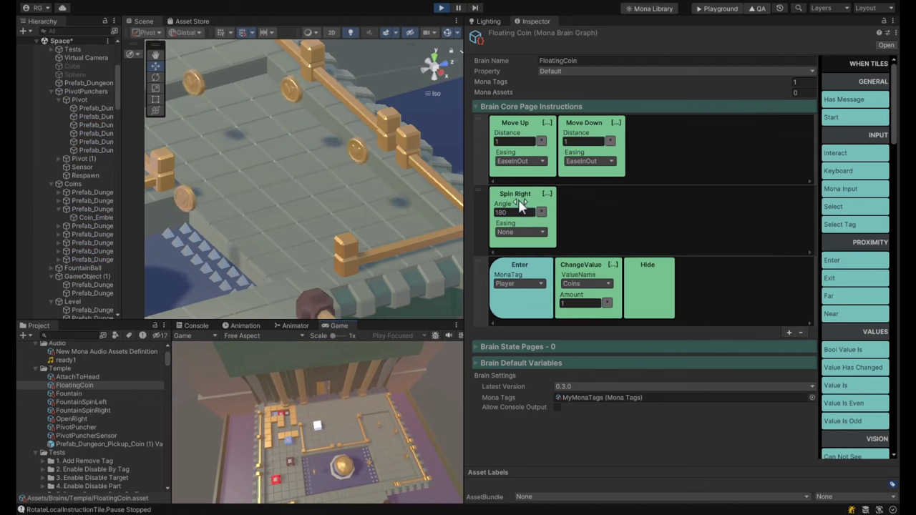
click(442, 9)
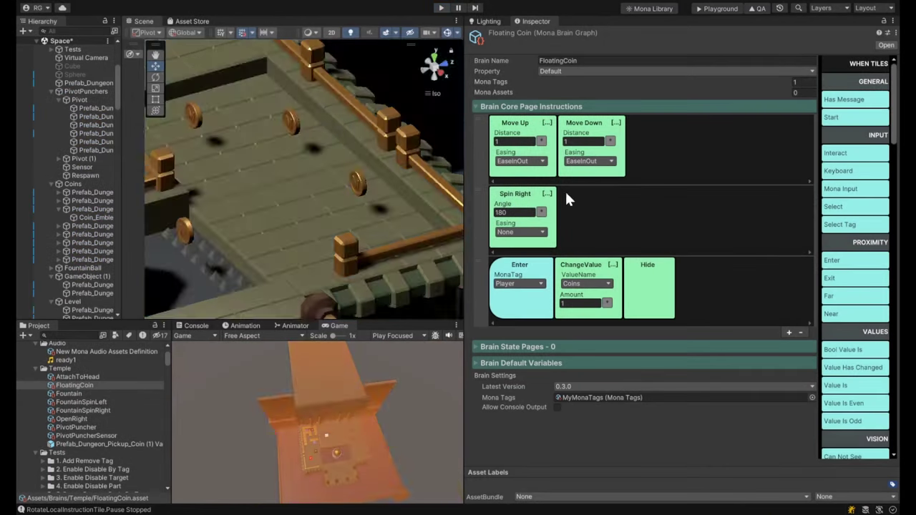
- Replace the FloatingCoin brain's Spin Right tile with Spin Left and play-test the coins' rotation
click(528, 204)
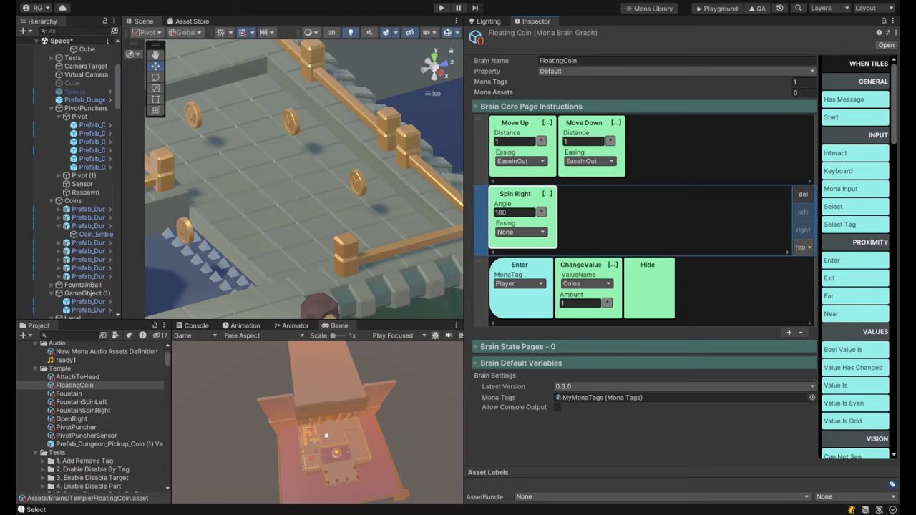
click(802, 247)
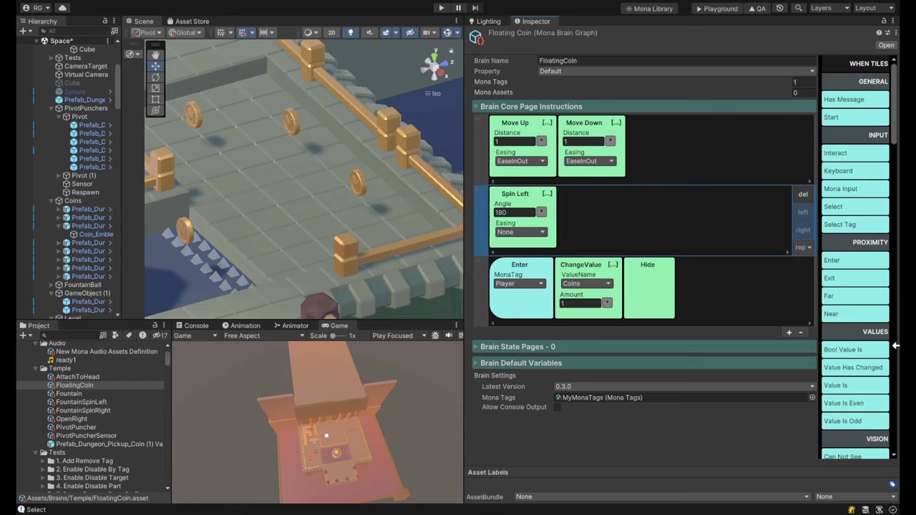
click(548, 194)
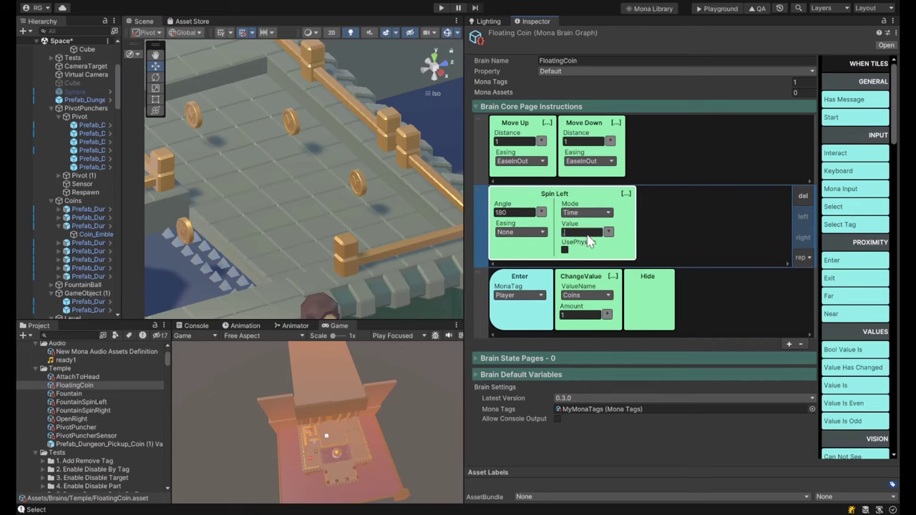
click(440, 8)
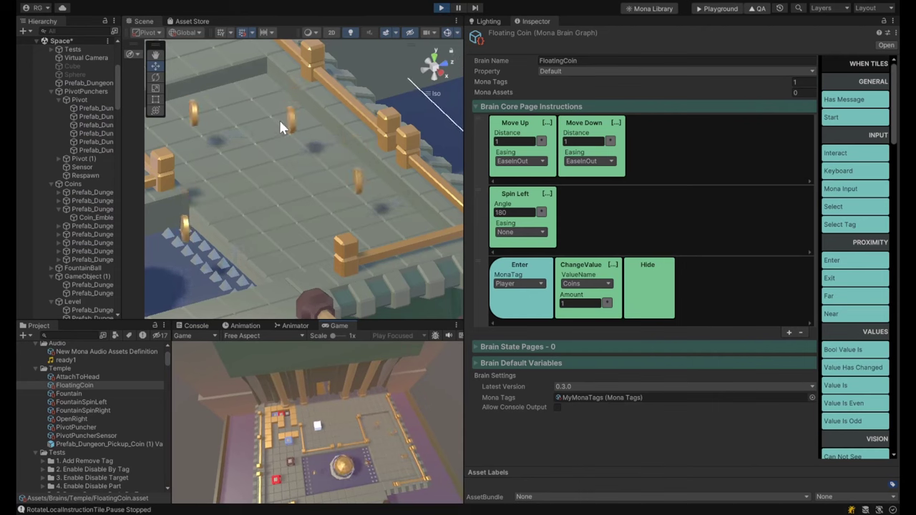
click(441, 8)
- Append a second Move Up and Move Down, both with distance 2, to the first instruction and play-test the coins' motion
click(626, 161)
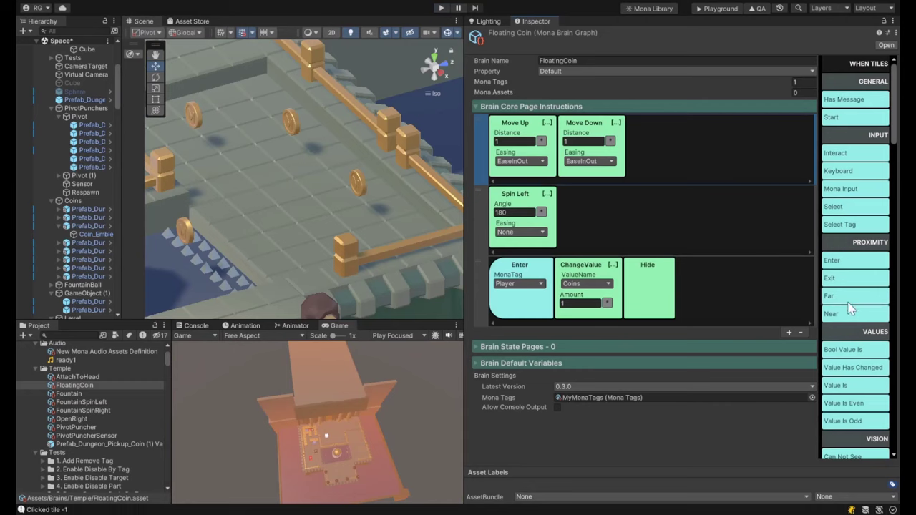
scroll(857, 320, down, 5)
scroll(857, 239, down, 8)
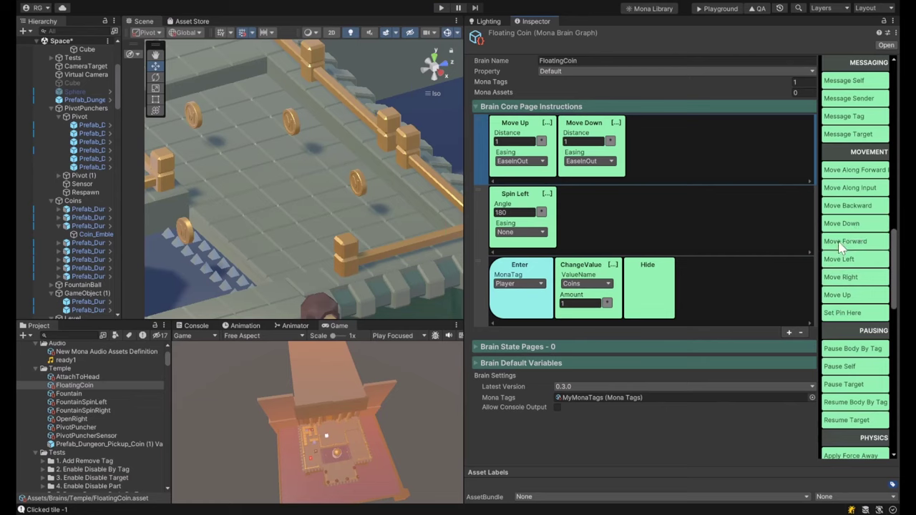
click(838, 299)
click(839, 226)
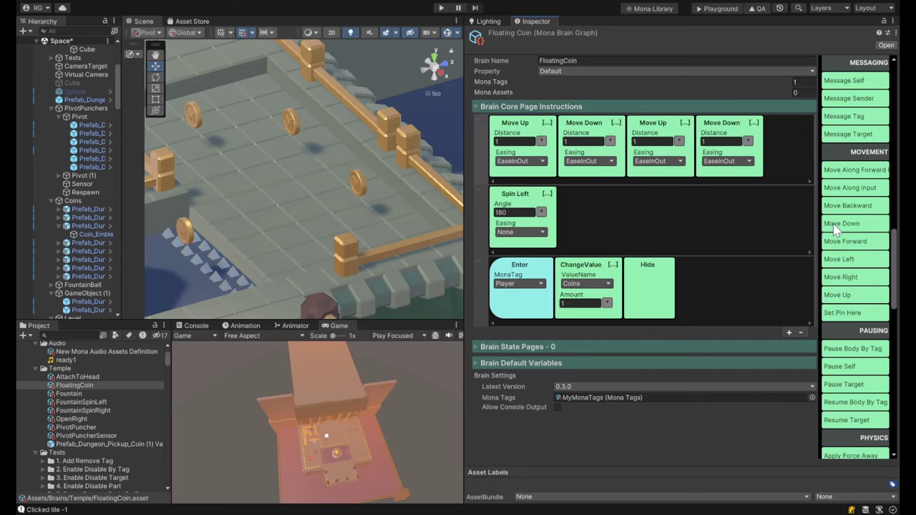
click(648, 142)
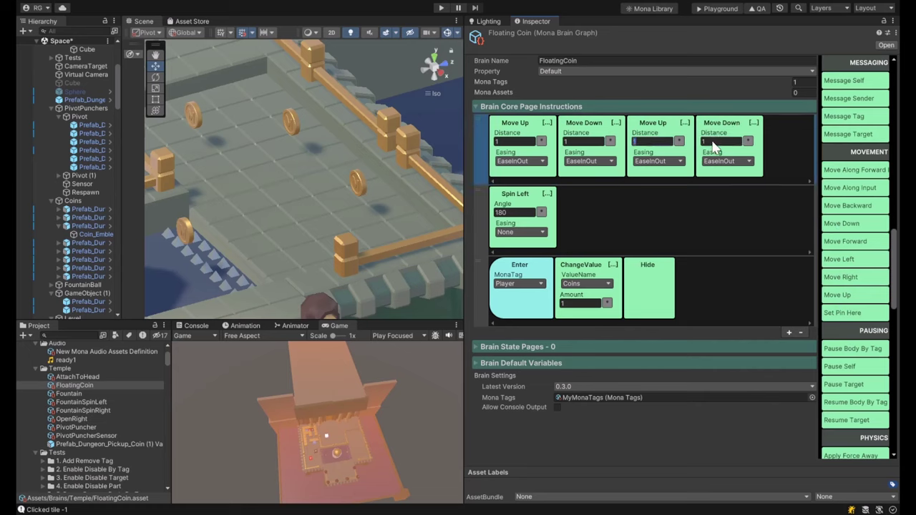
text(2)
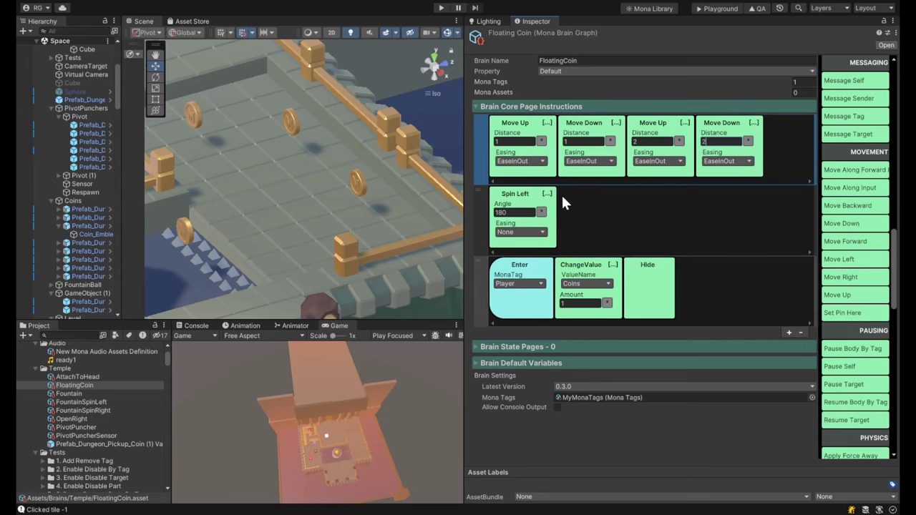
click(440, 11)
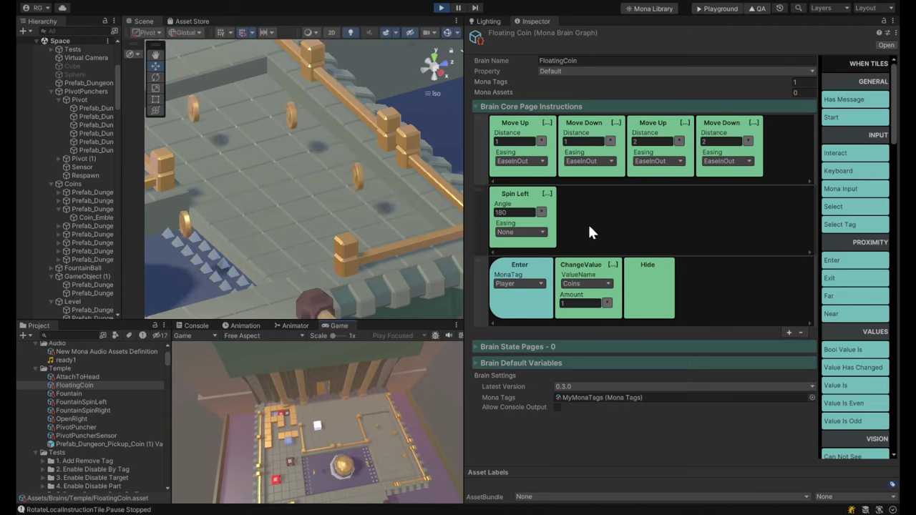
click(441, 8)
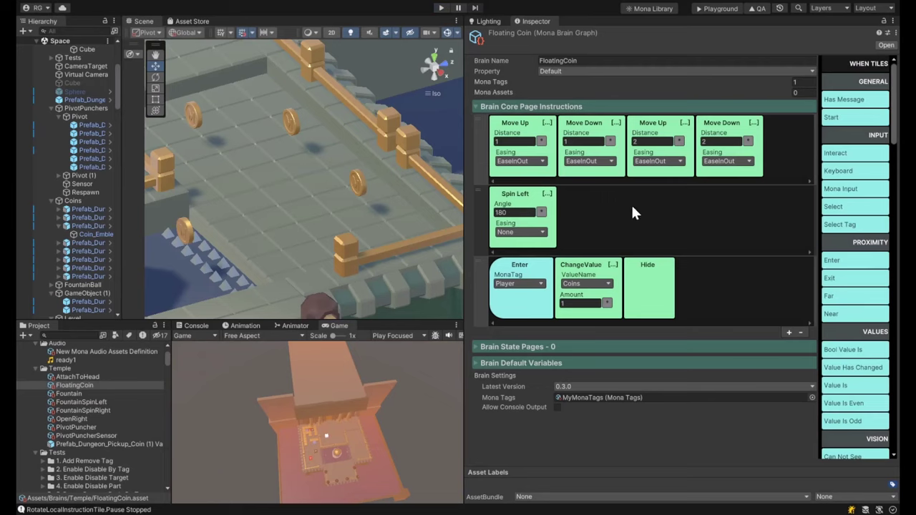
- Add a new instruction row directly below the first one and fill it with Move Left and Move Right tiles
click(789, 332)
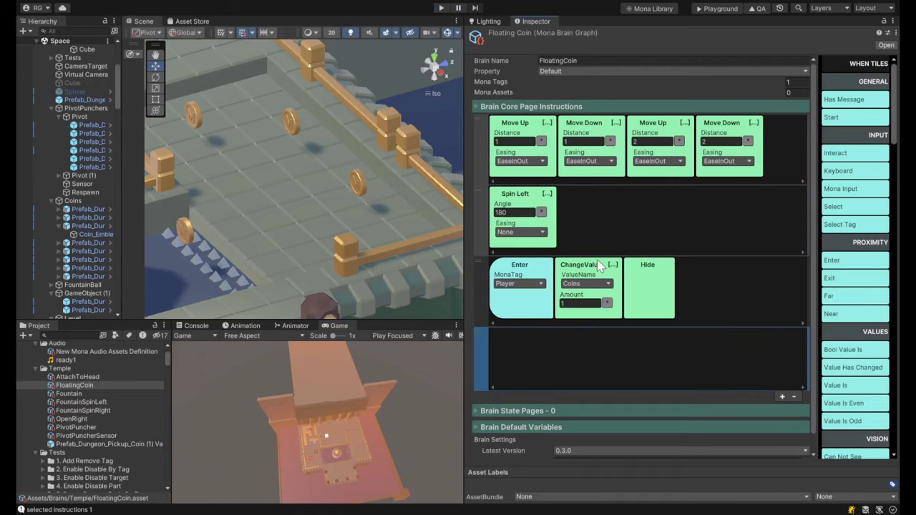
drag(483, 352, 479, 207)
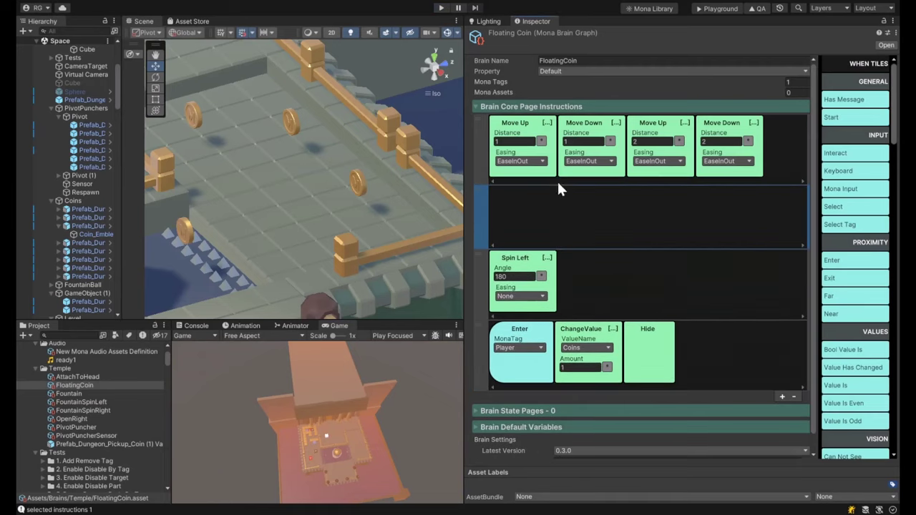
scroll(836, 272, down, 15)
scroll(862, 273, down, 4)
click(850, 263)
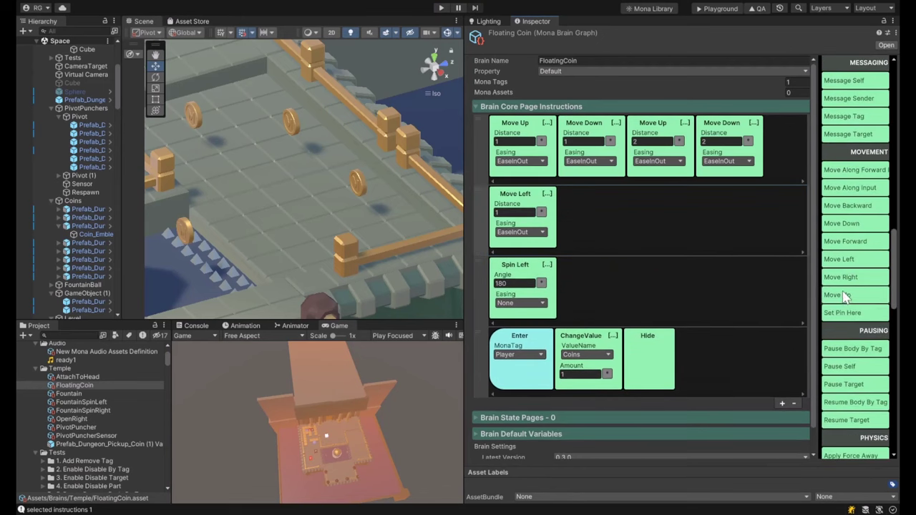
click(846, 282)
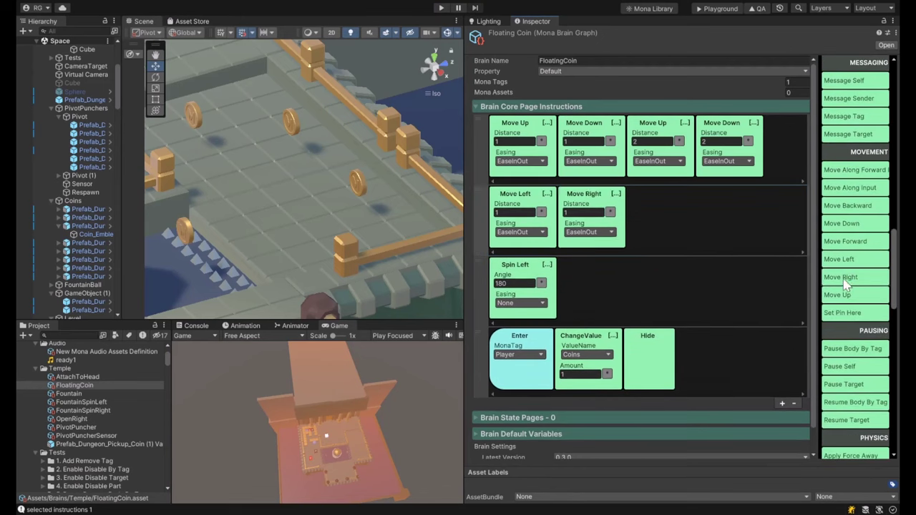
- Examine the first Move Up tile's timing settings and play-test the coins' combined vertical and sideways motion
click(546, 123)
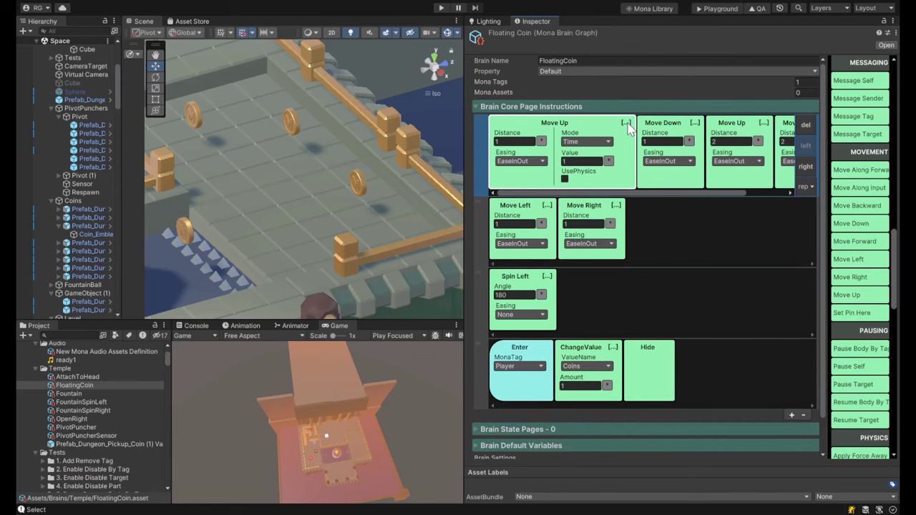
click(643, 229)
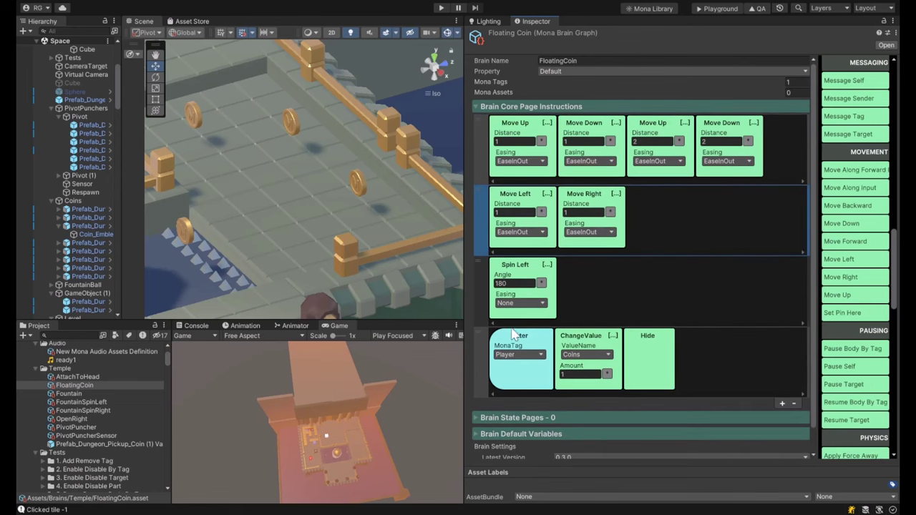
click(441, 8)
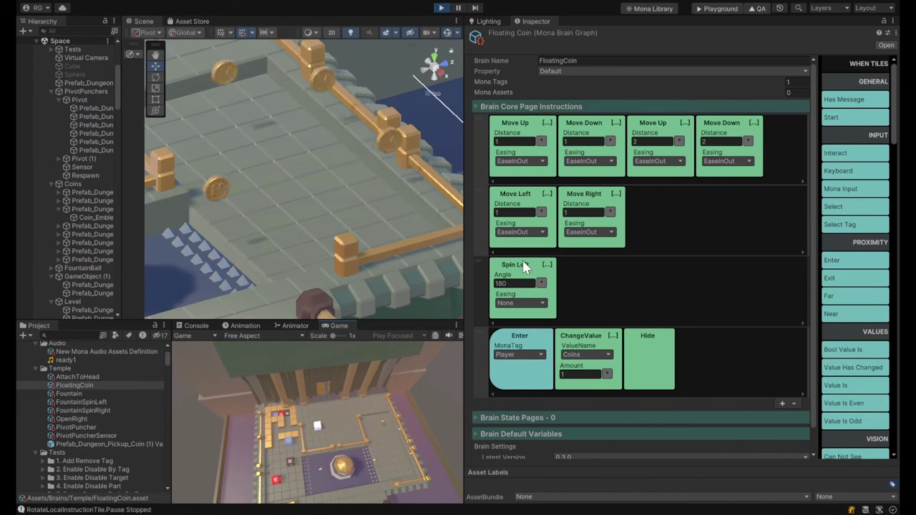
click(440, 10)
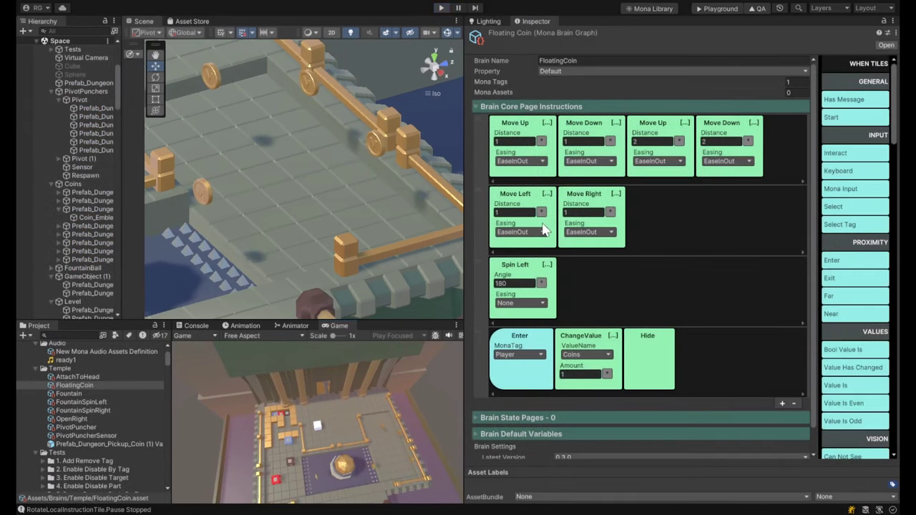
- Delete the Spin Left tile from its instruction and run the game to watch the coins move without spinning
click(752, 301)
click(793, 266)
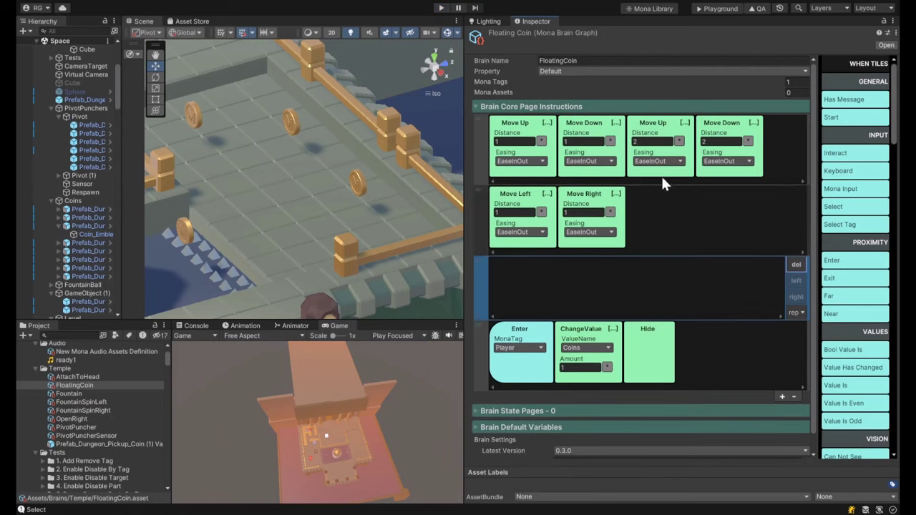
click(441, 8)
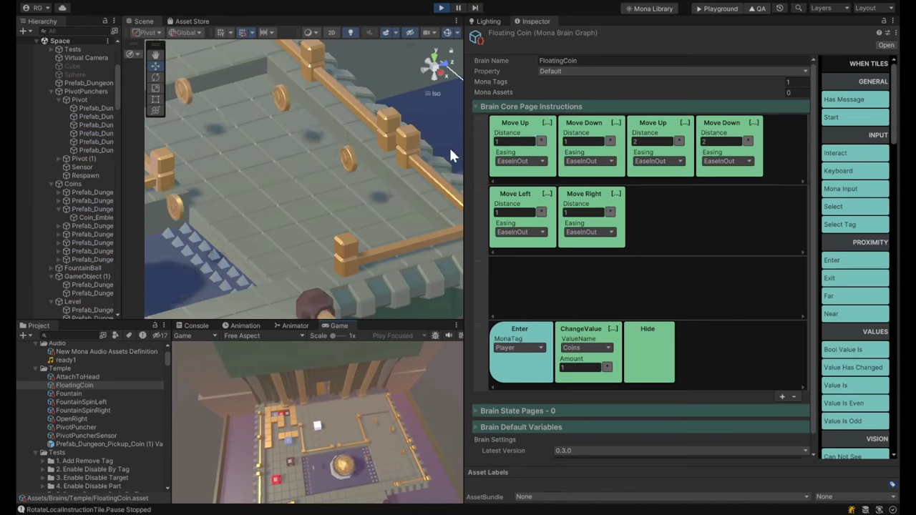
right_drag(309, 202, 354, 194)
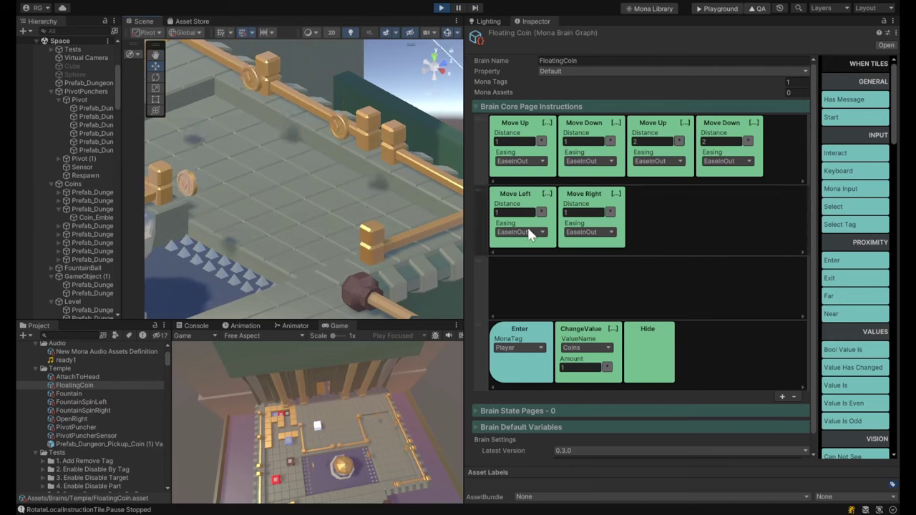
- Set the Move Right tile's Time value to 2 while the game runs, and stop the game
click(548, 194)
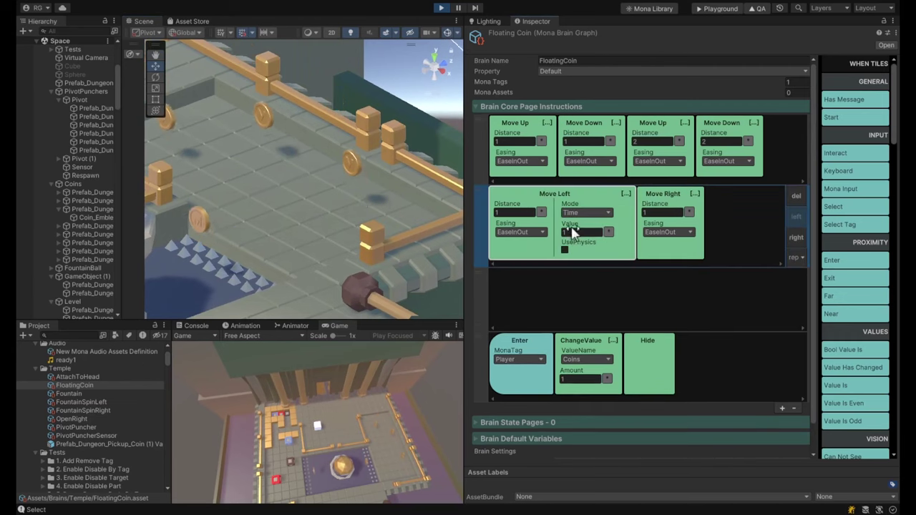
click(676, 208)
text(2)
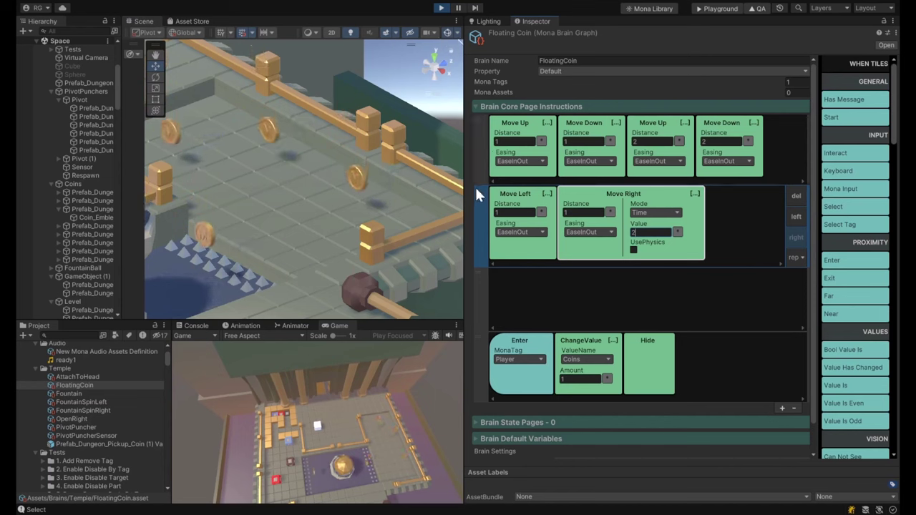
click(441, 8)
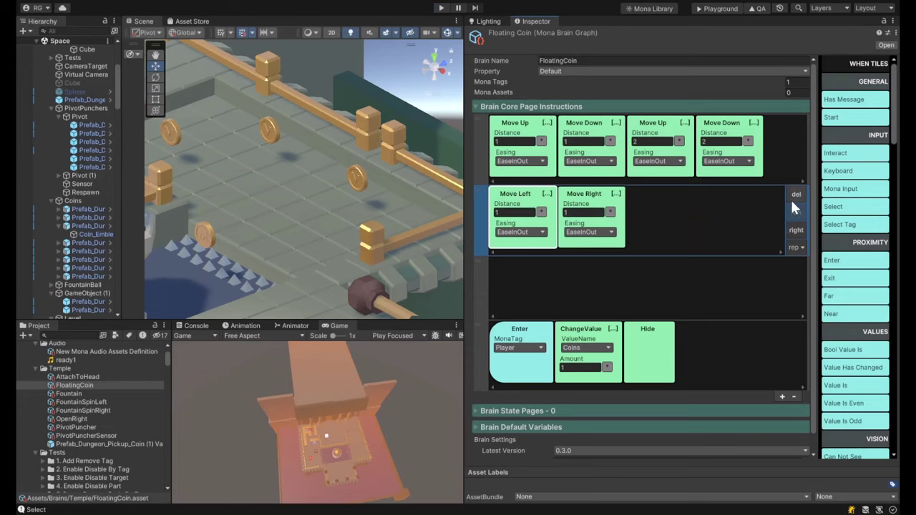
- Delete the Move Left and Move Right tiles and remove one of the empty instruction rows
click(793, 196)
click(521, 201)
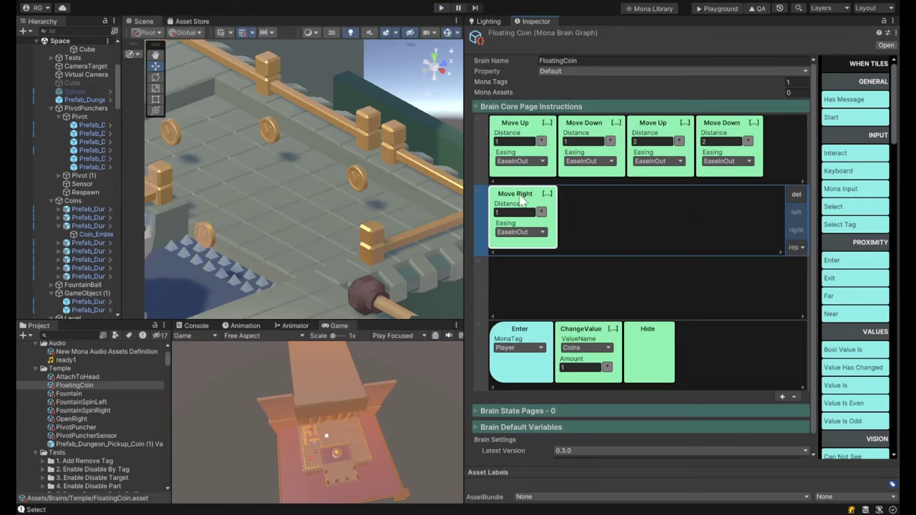
click(792, 196)
click(793, 390)
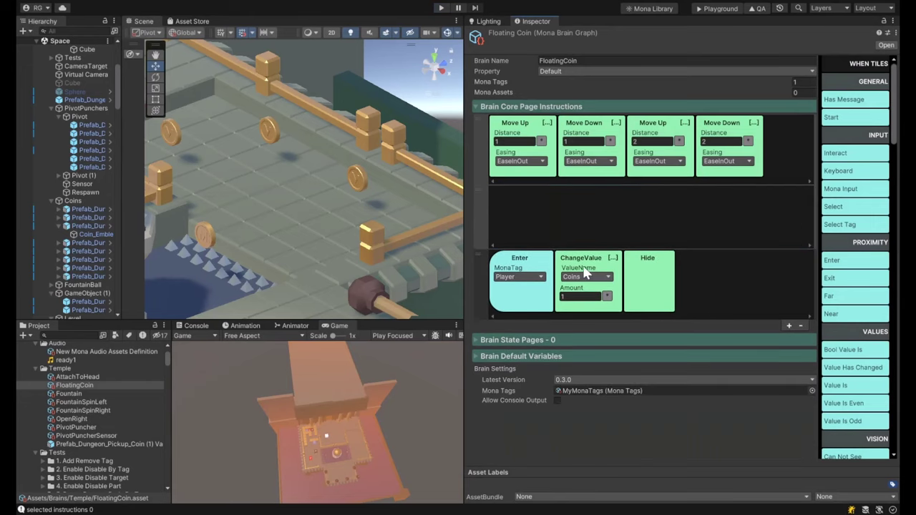
- Add a Spin Right tile to the empty second instruction with an angle of 180 and easing set to None
click(603, 232)
scroll(877, 281, down, 15)
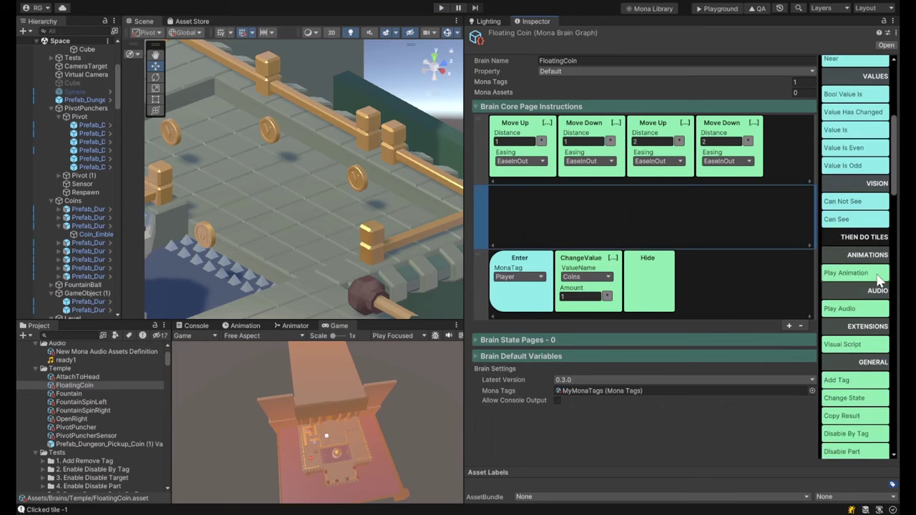
scroll(886, 289, down, 12)
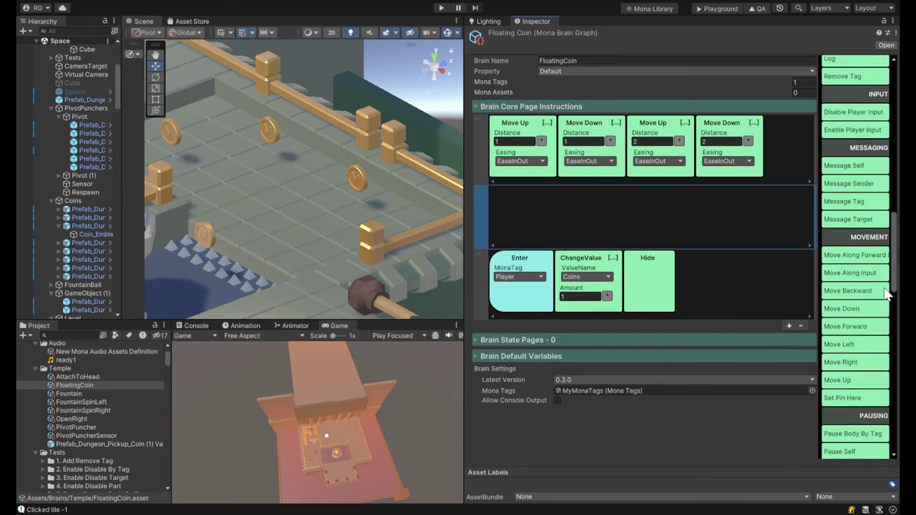
scroll(873, 286, down, 12)
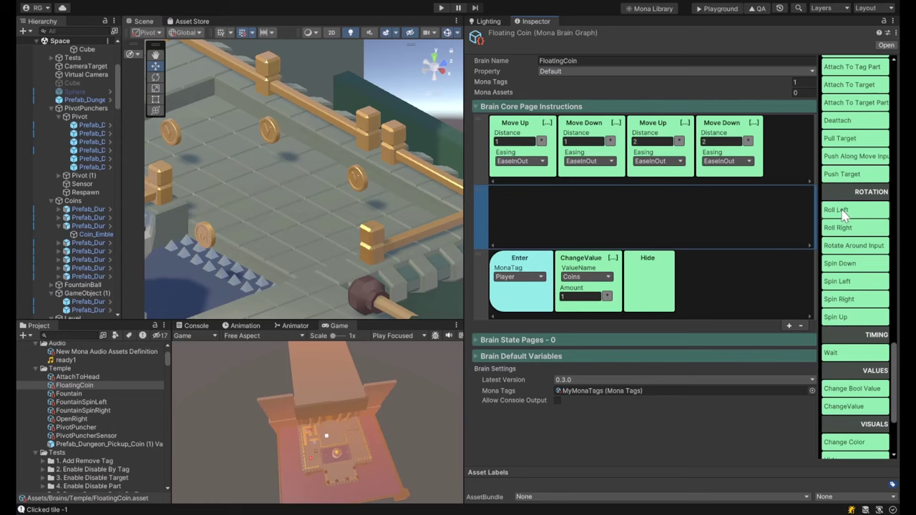
click(847, 304)
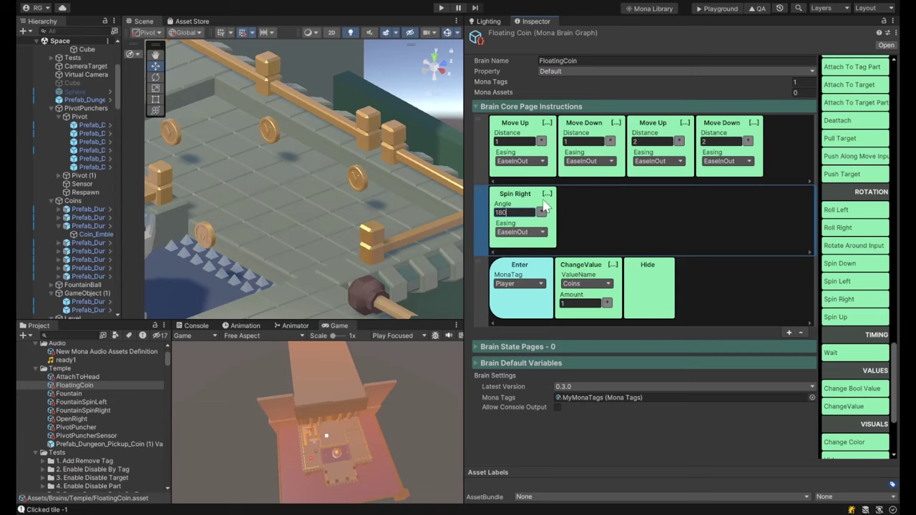
click(523, 232)
click(512, 245)
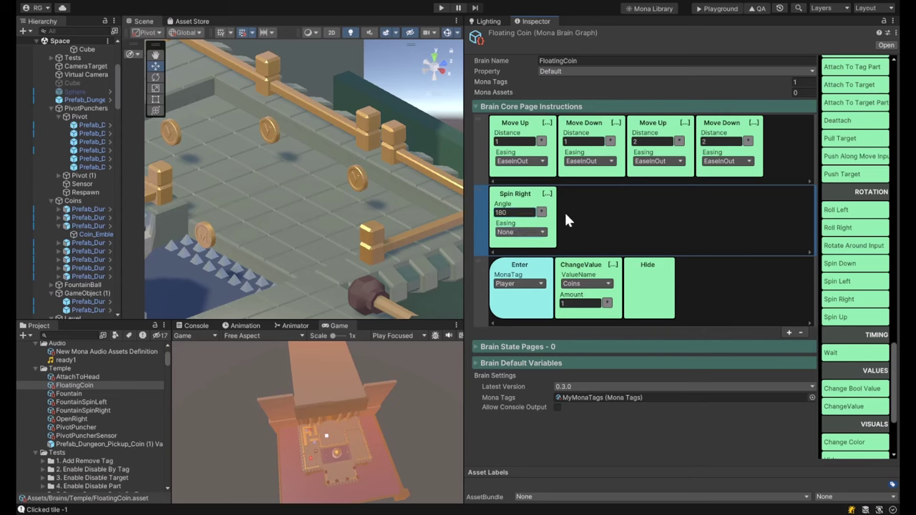
- Run the game, try EaseInOut easing on the Spin Right tile, and return its easing to None
click(441, 7)
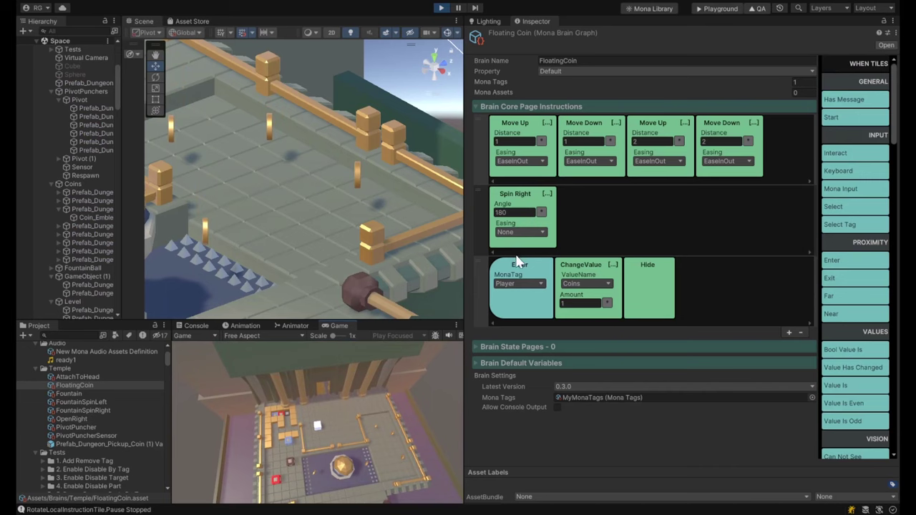
click(519, 232)
click(518, 254)
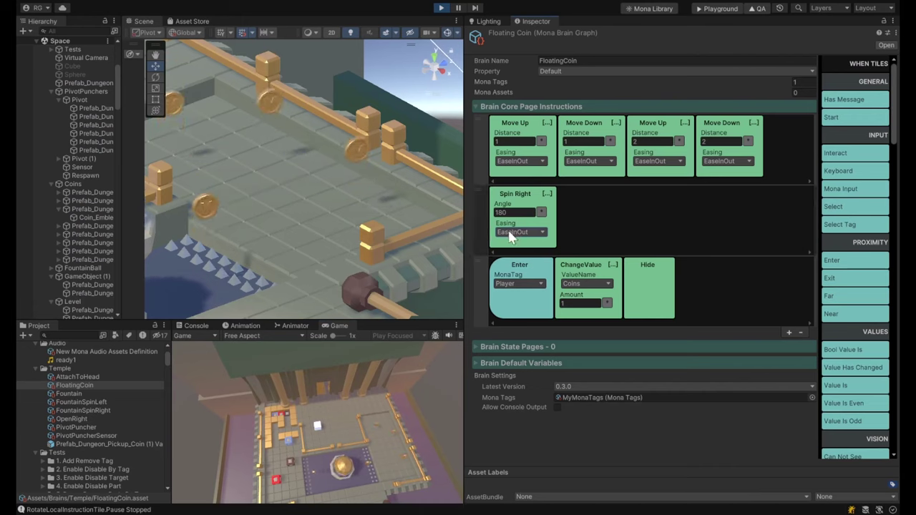
click(526, 252)
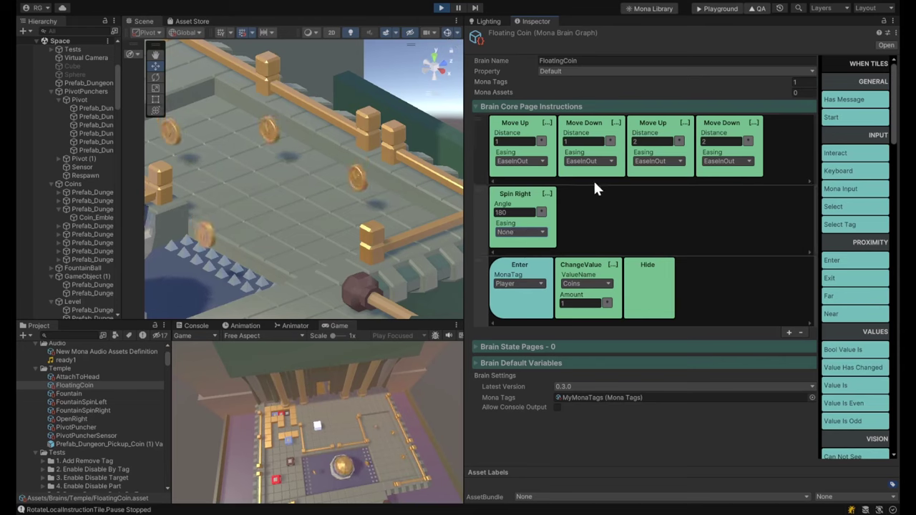
- Stop the running game and delete the Move Up and Move Down tiles with distance 2 from the first instruction
alt+drag(333, 187, 236, 215)
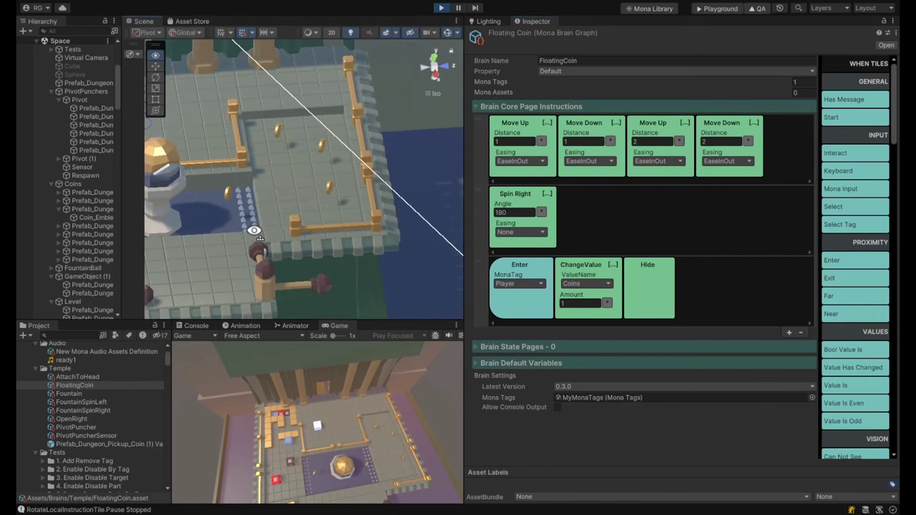
middle_drag(212, 203, 276, 220)
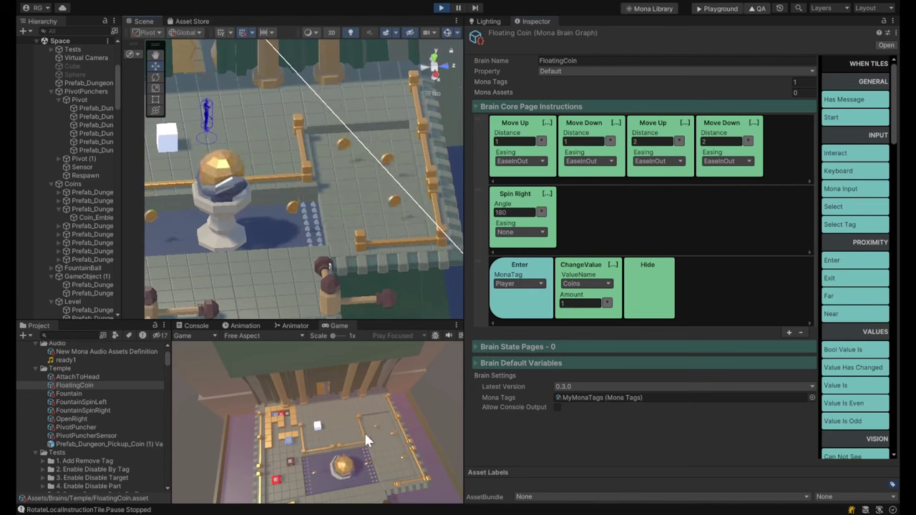
click(438, 9)
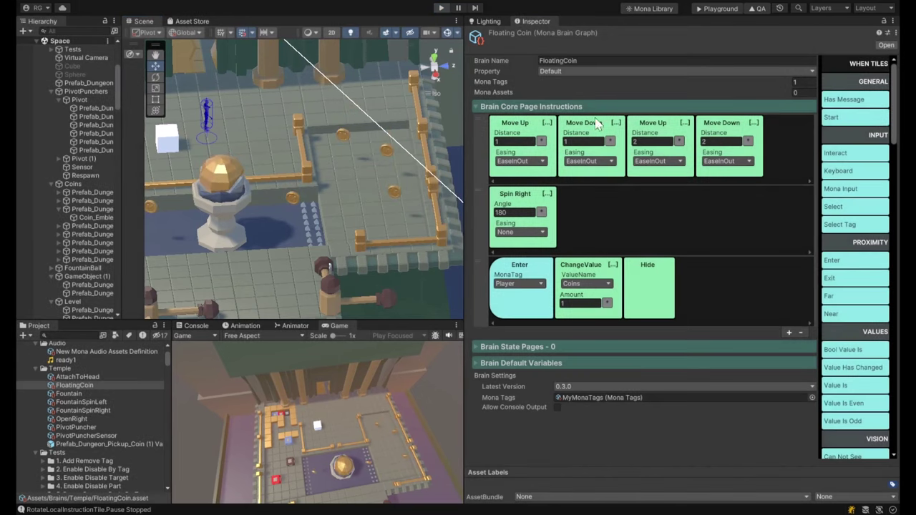
mouse_move(807, 141)
click(803, 124)
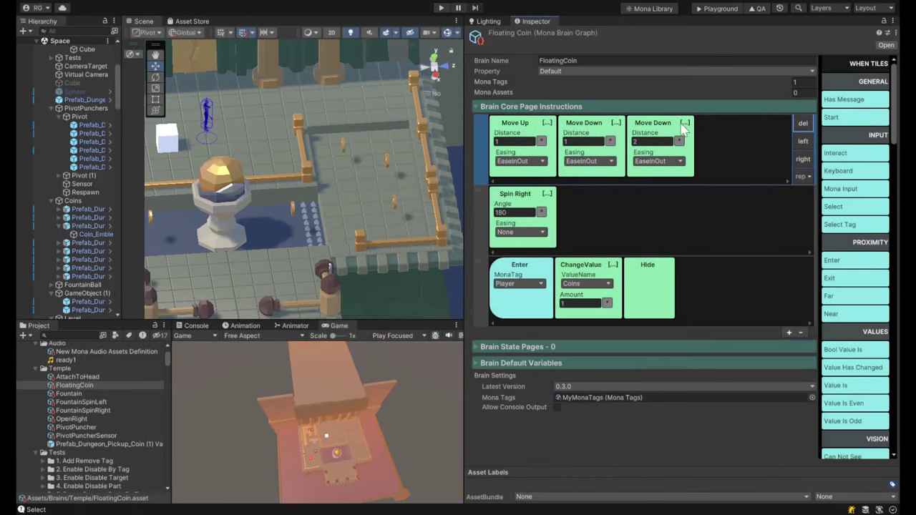
click(803, 123)
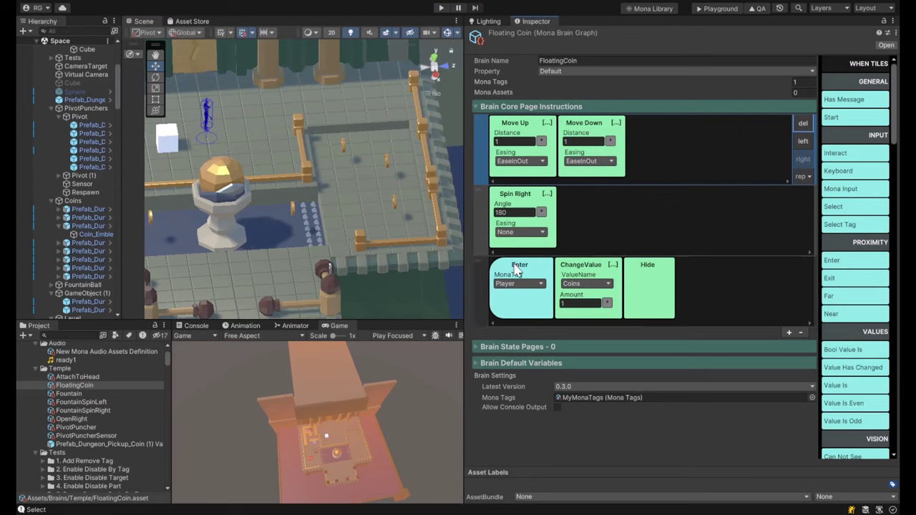
- Replace the ChangeValue tile in the Enter instruction with a Message Tag tile sending CollectCoin to the Player tag
click(583, 269)
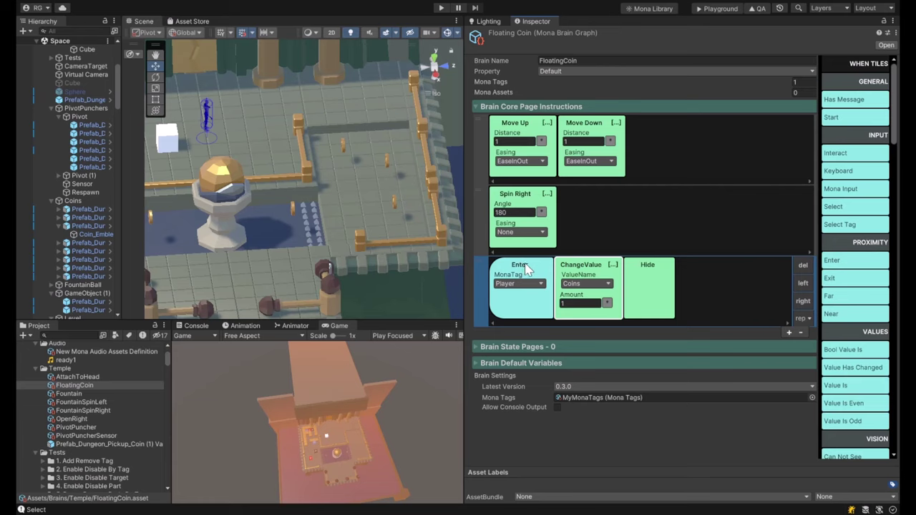
scroll(857, 222, down, 2)
scroll(856, 222, down, 10)
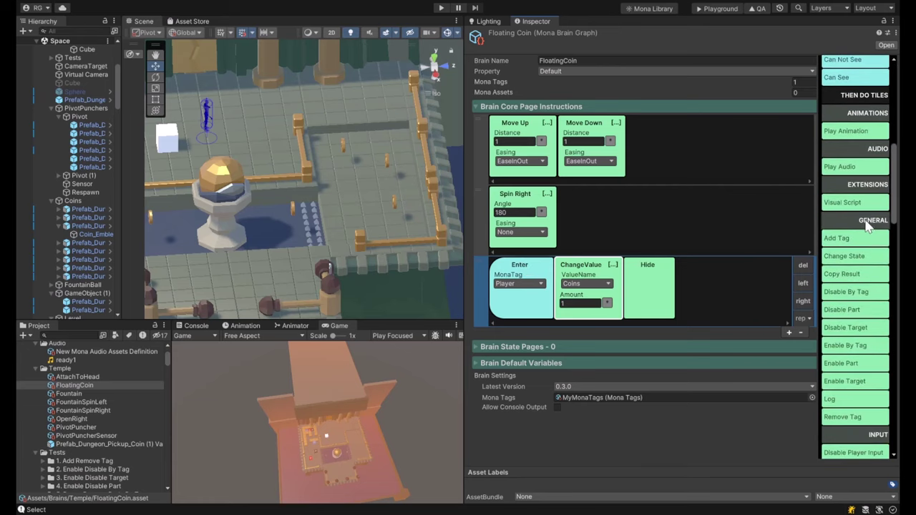
scroll(863, 243, down, 4)
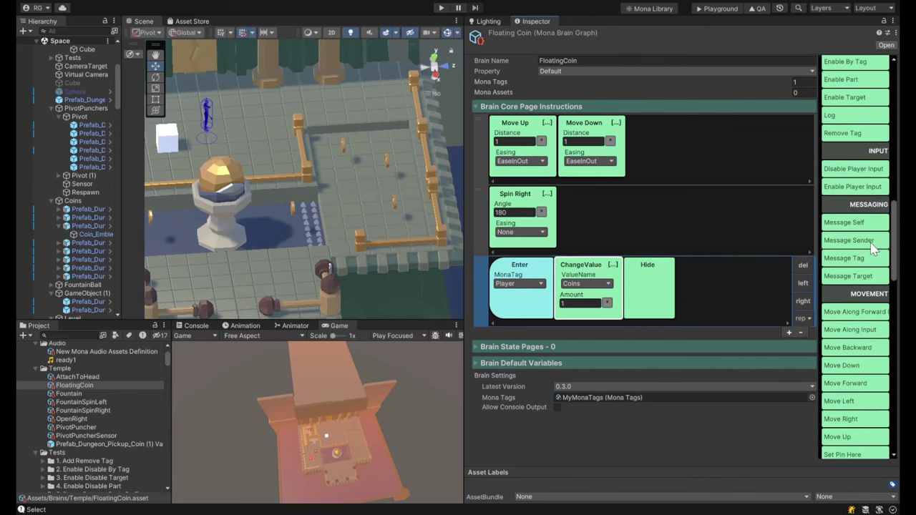
click(849, 259)
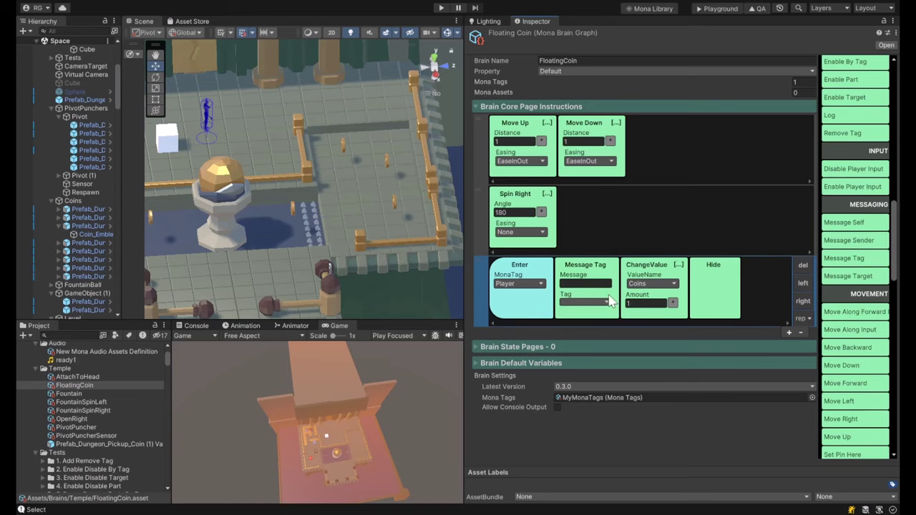
click(585, 286)
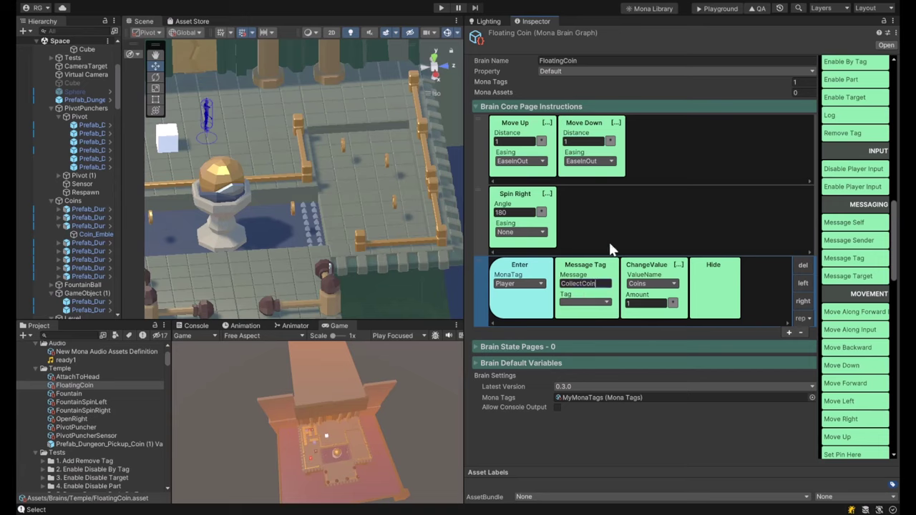
key(Return)
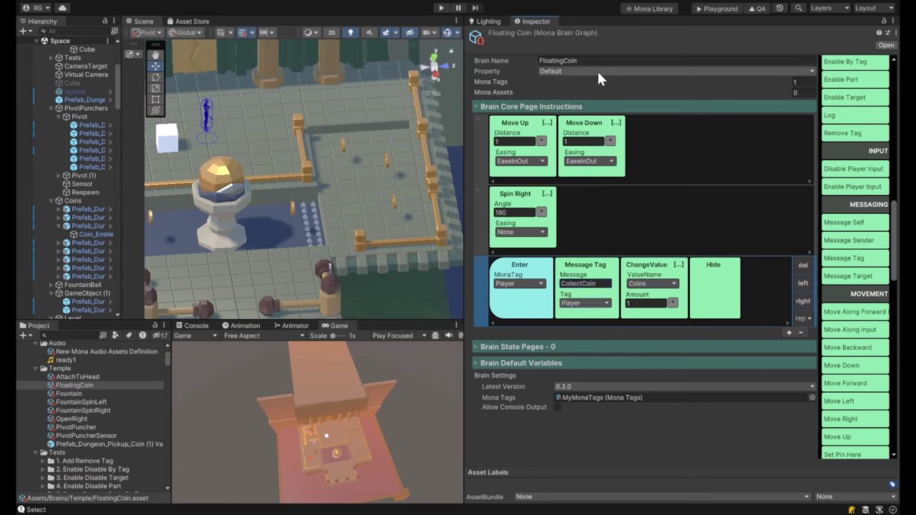
click(651, 266)
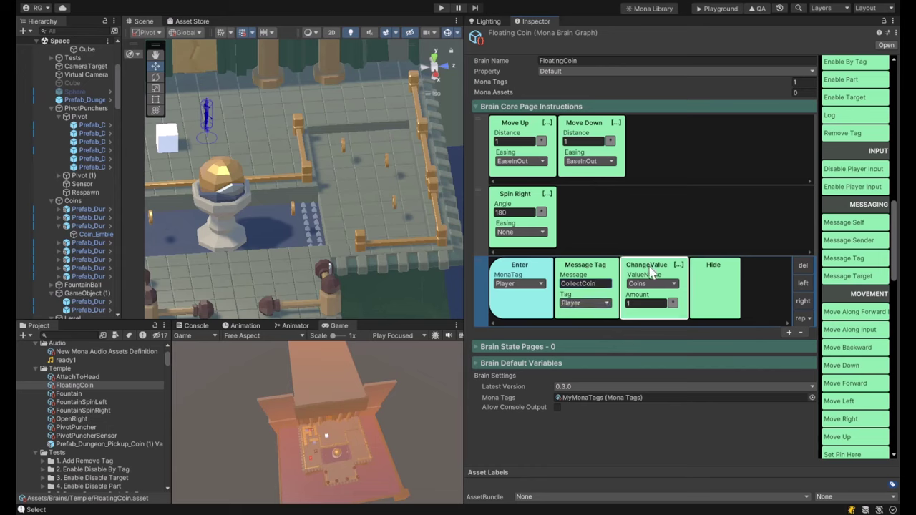
click(801, 264)
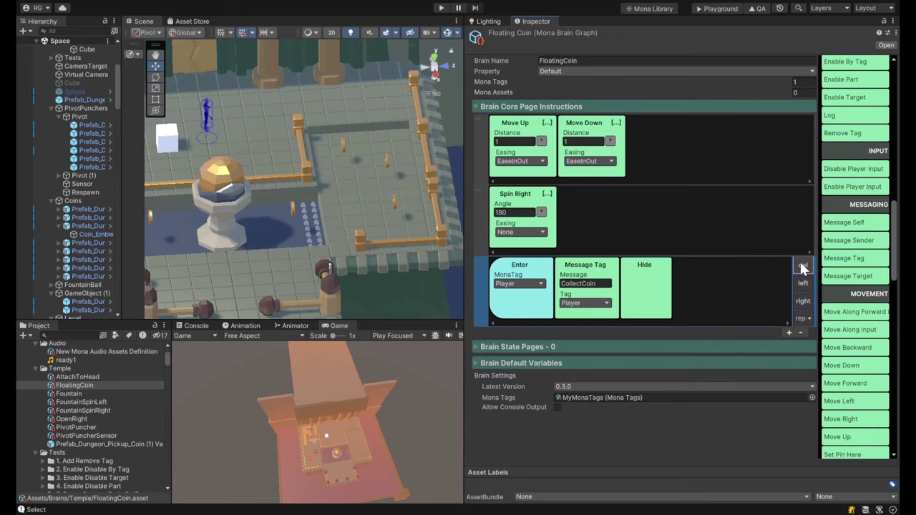
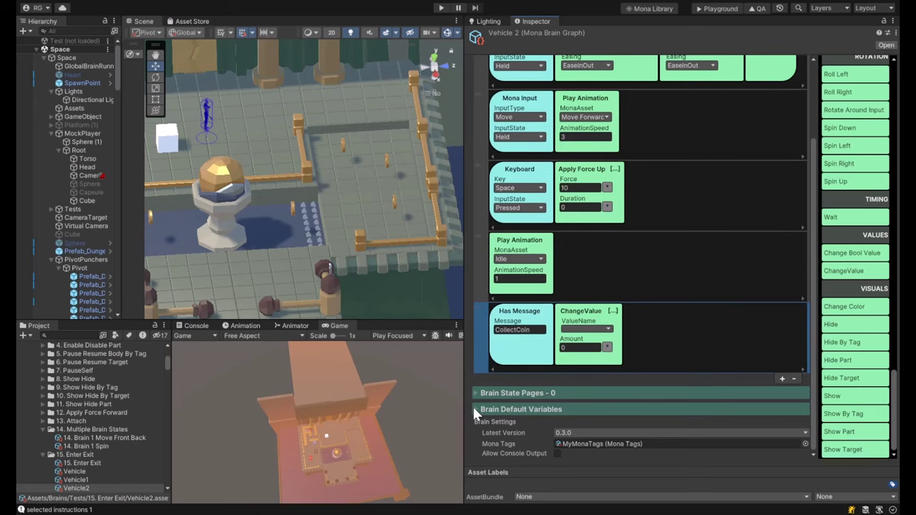
- Rename the Number variable Default01 to Coins in the Vehicle2 brain's default variables
click(475, 409)
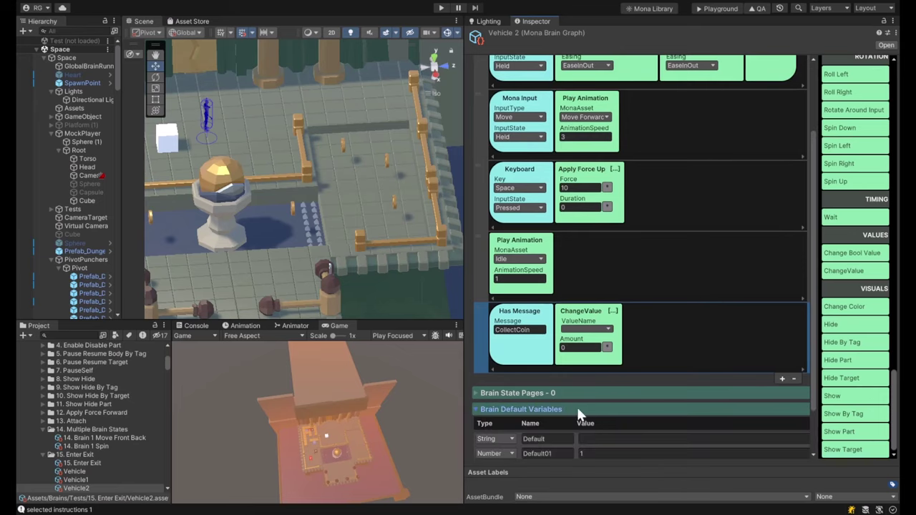
scroll(576, 405, down, 2)
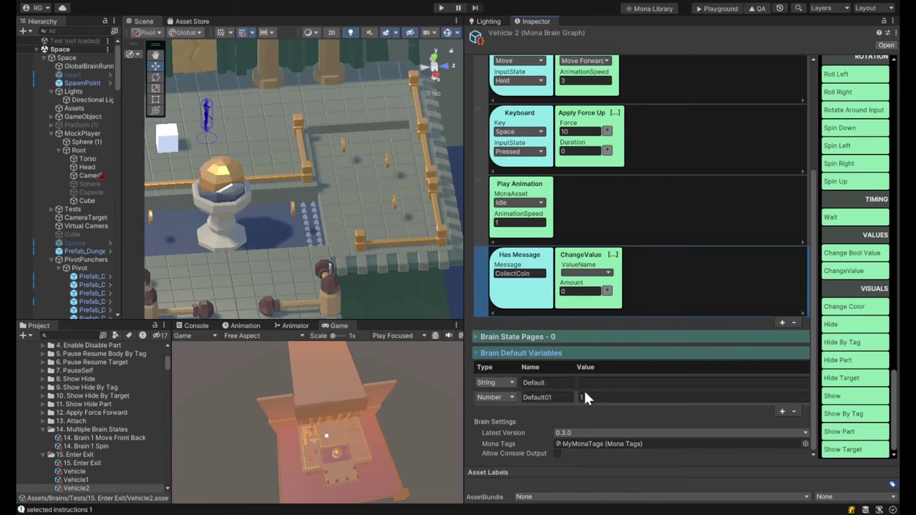
click(538, 397)
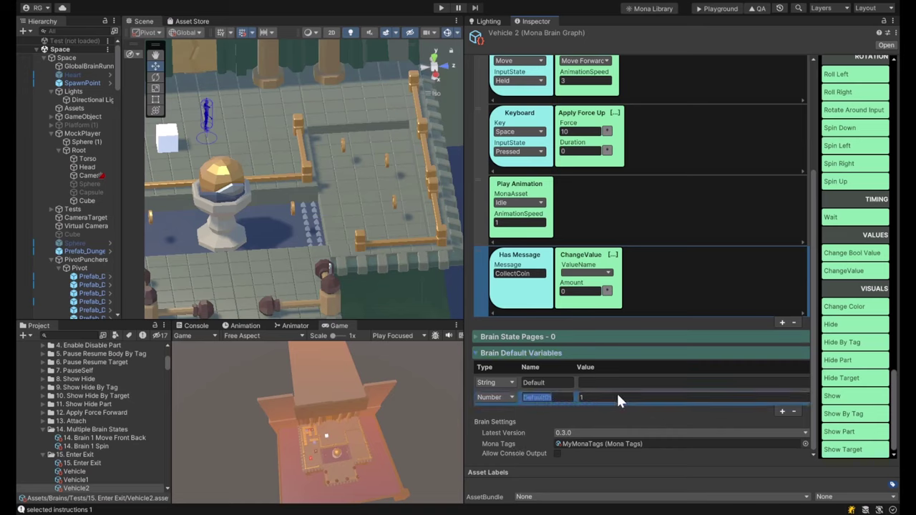
text(Coins)
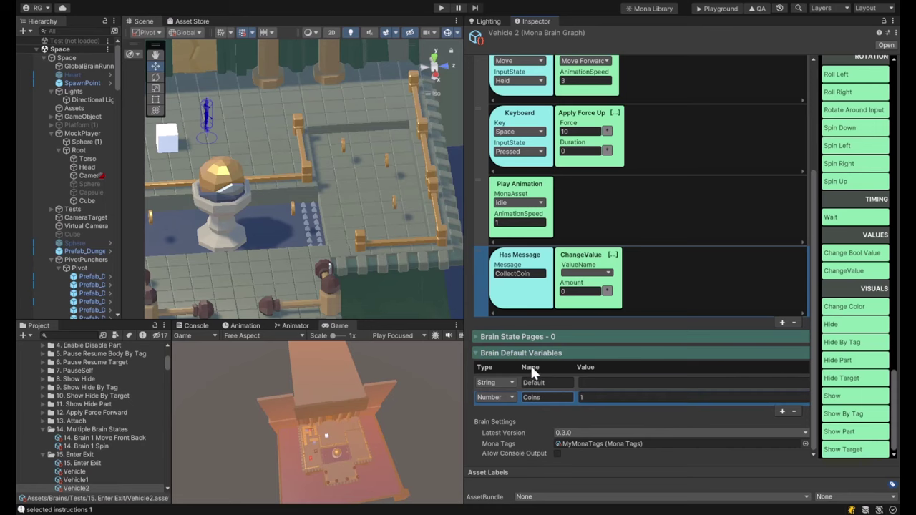
- Reopen the Vehicle2 brain, set the CollectCoin instruction's ChangeValue tile to Coins with amount 1, and check its operator
click(74, 488)
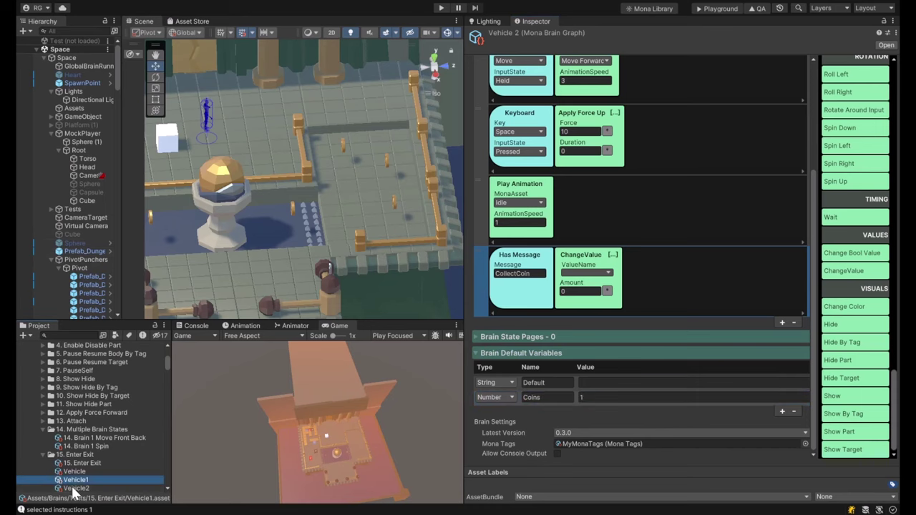
scroll(609, 401, down, 3)
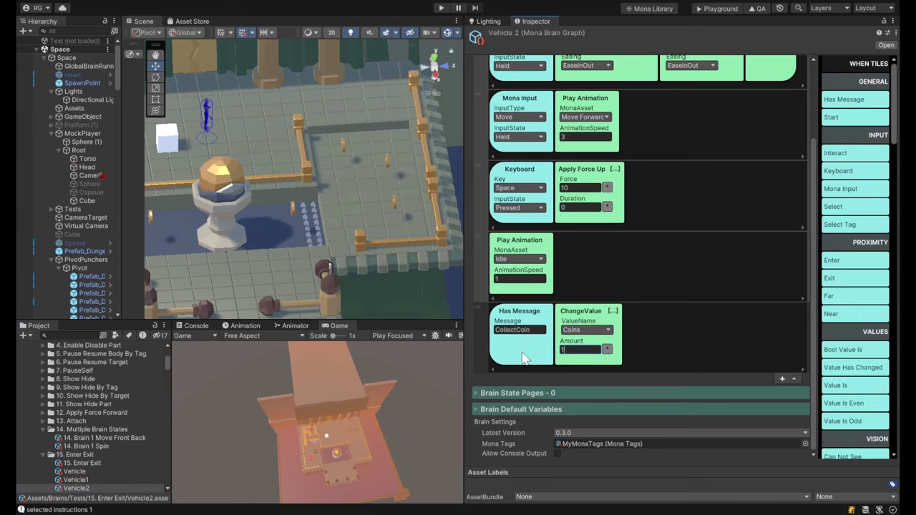
click(613, 312)
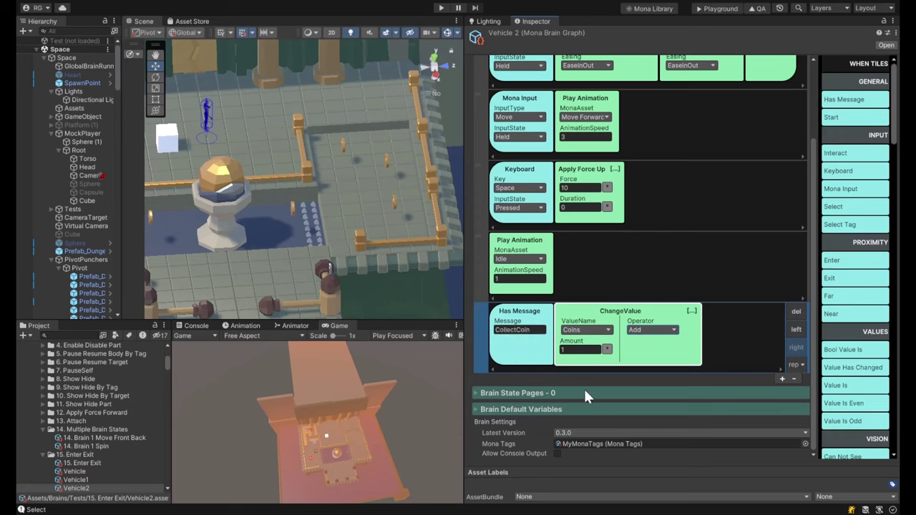
click(729, 322)
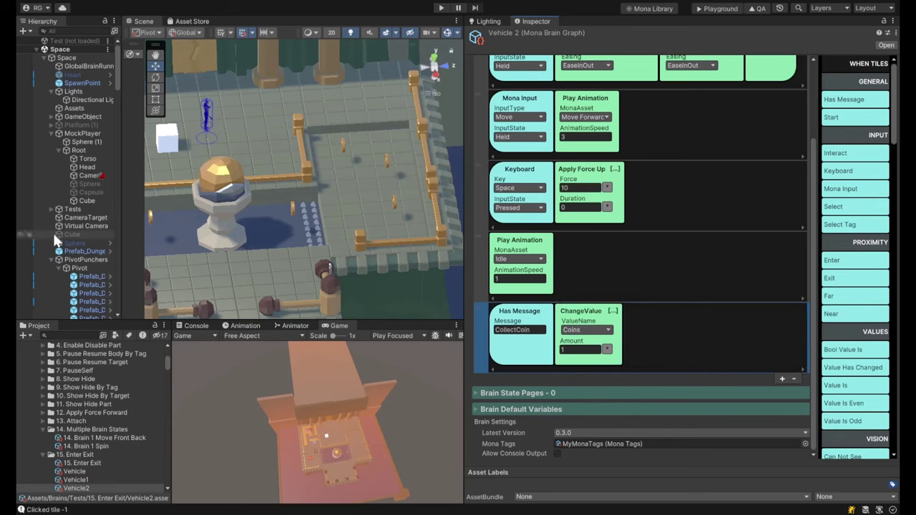
- Check the brain graph assigned in GlobalBrainRunner and the MockPlayer's components, and run the game
click(65, 65)
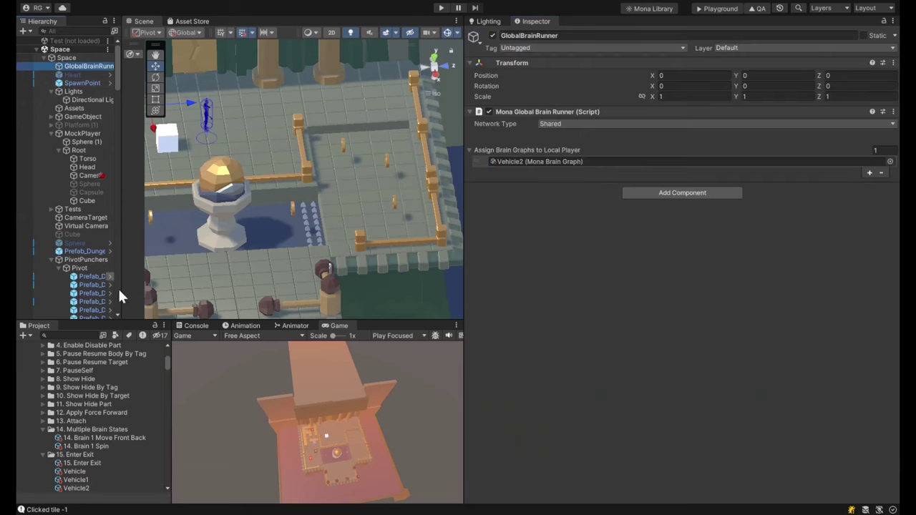
click(68, 134)
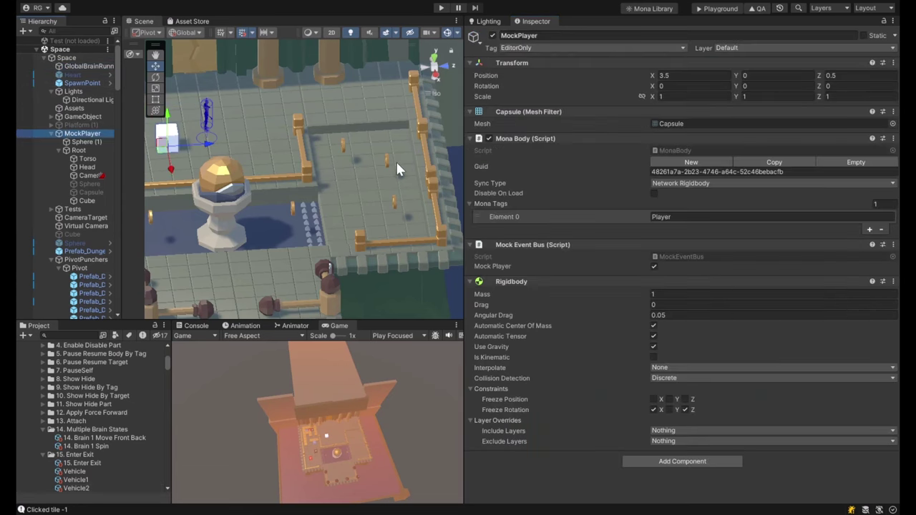
click(443, 8)
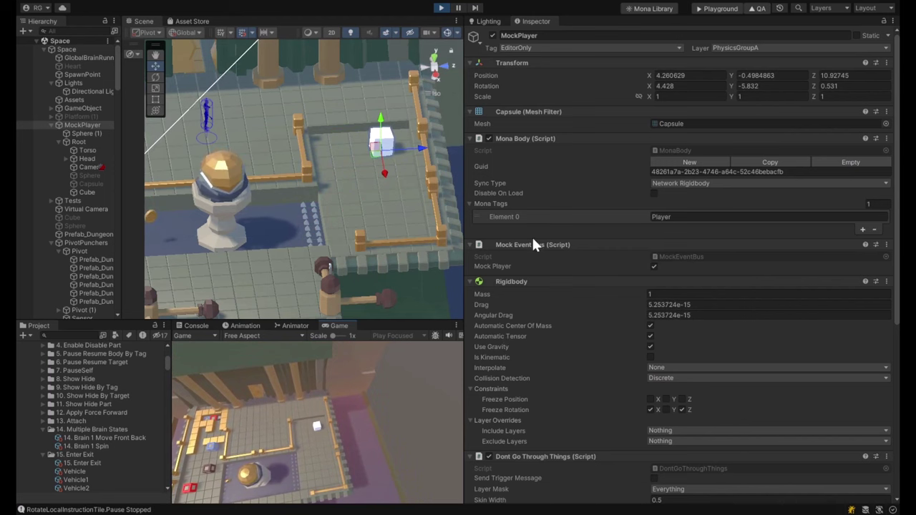
- Examine the MockPlayer's active brain instructions and the value of its Coins variable during play
scroll(687, 201, down, 8)
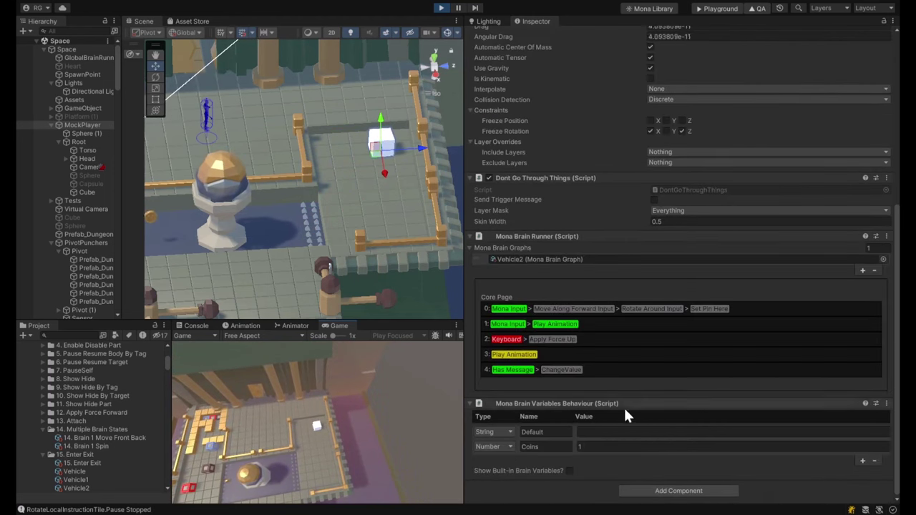
click(77, 133)
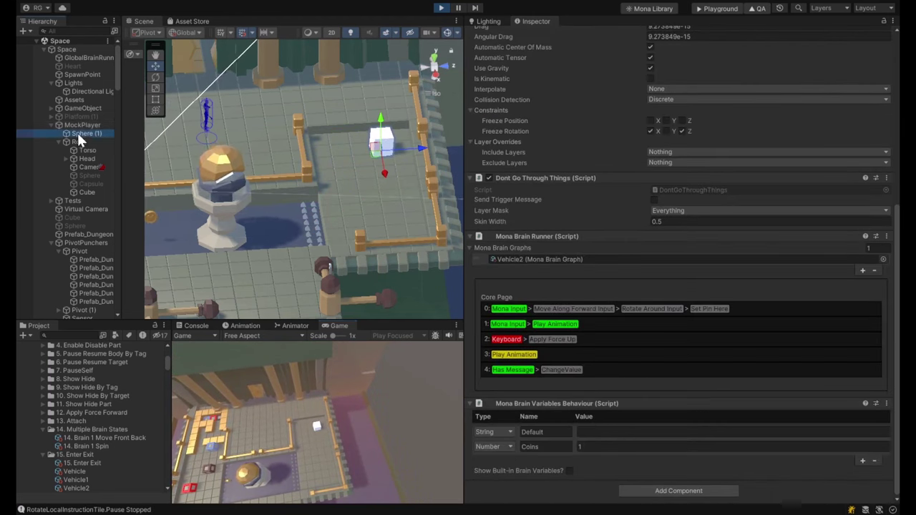
click(77, 125)
scroll(715, 326, down, 8)
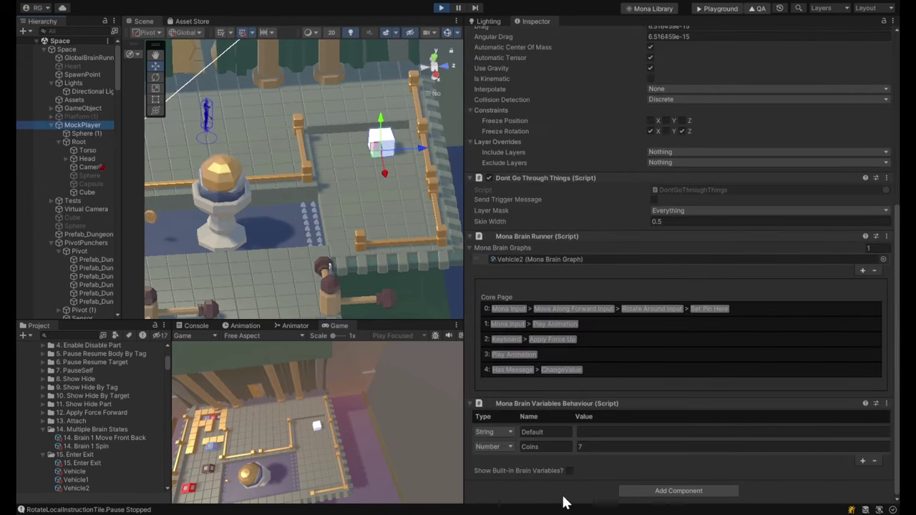
click(588, 443)
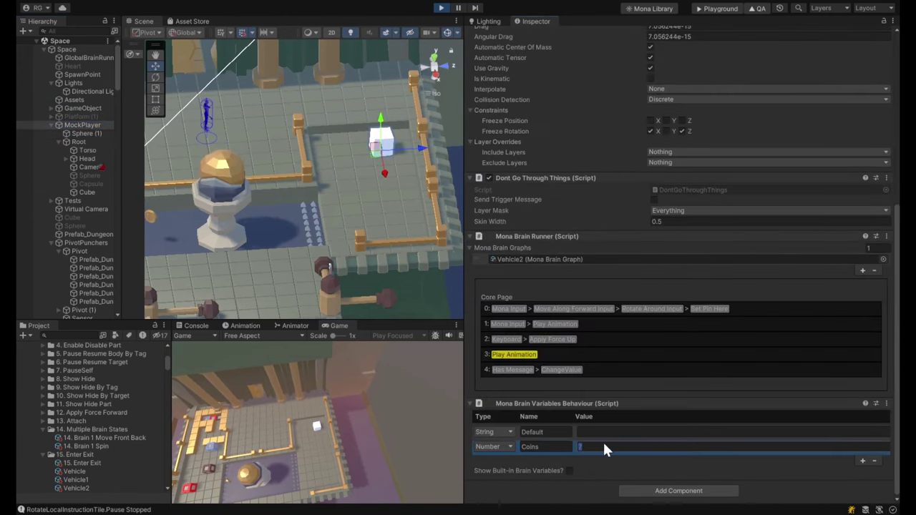
click(590, 447)
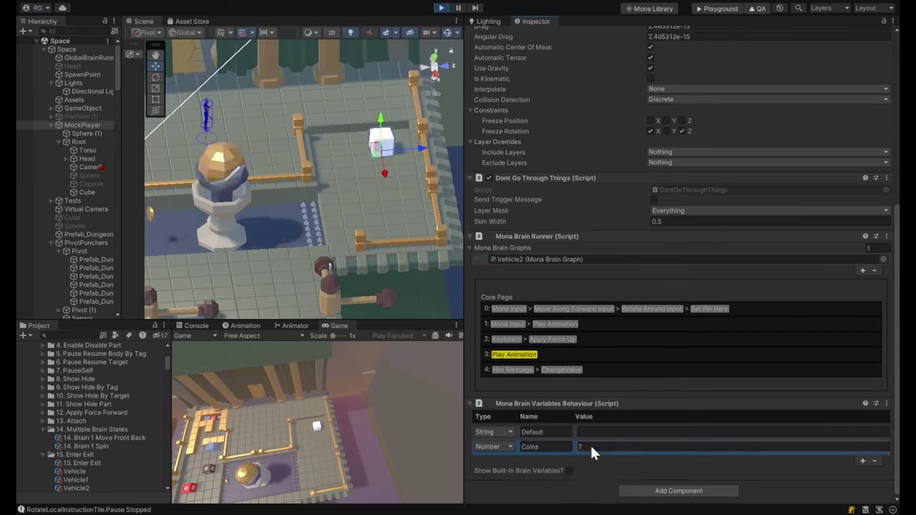
- Reselect MockPlayer from the floor selection to recheck its brain variables, and select the floor tile again
click(403, 201)
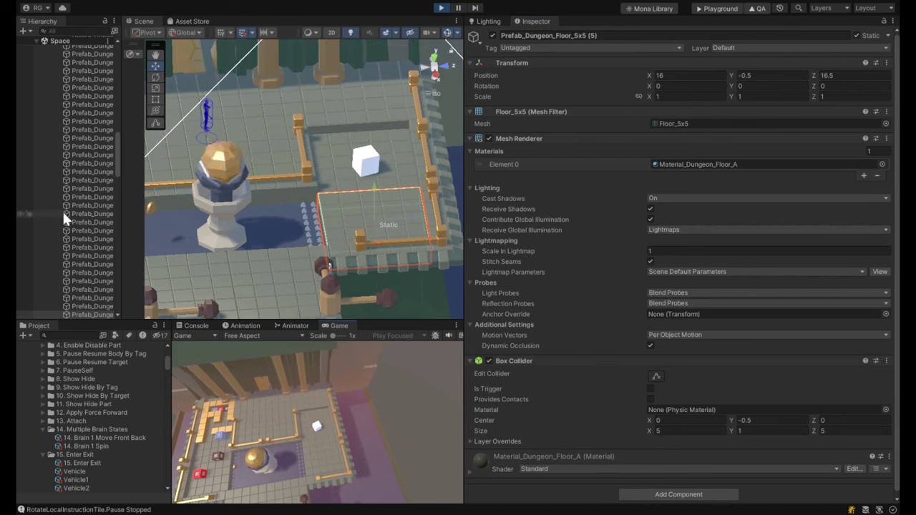
scroll(66, 208, up, 10)
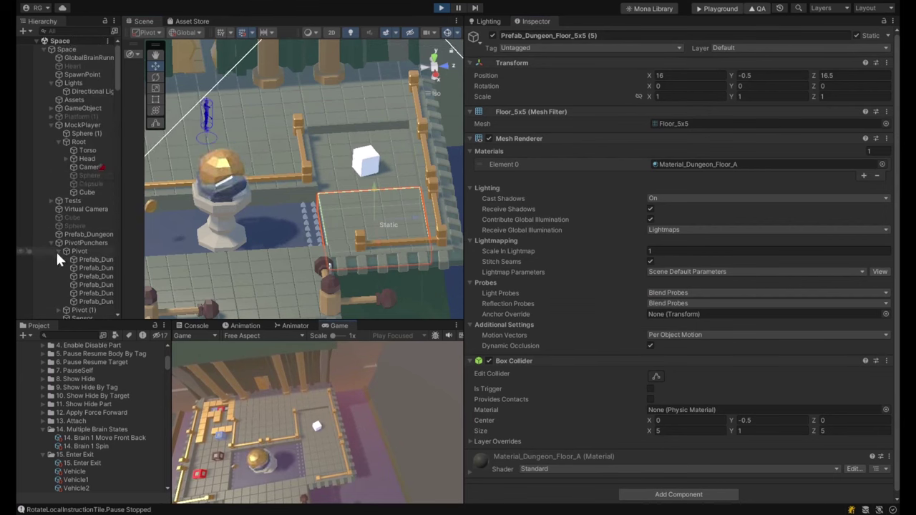
click(69, 123)
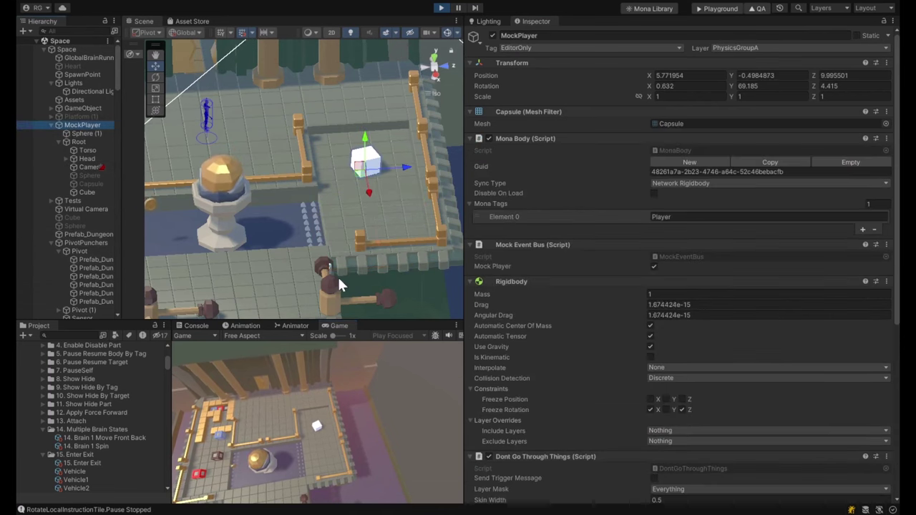
scroll(576, 369, down, 5)
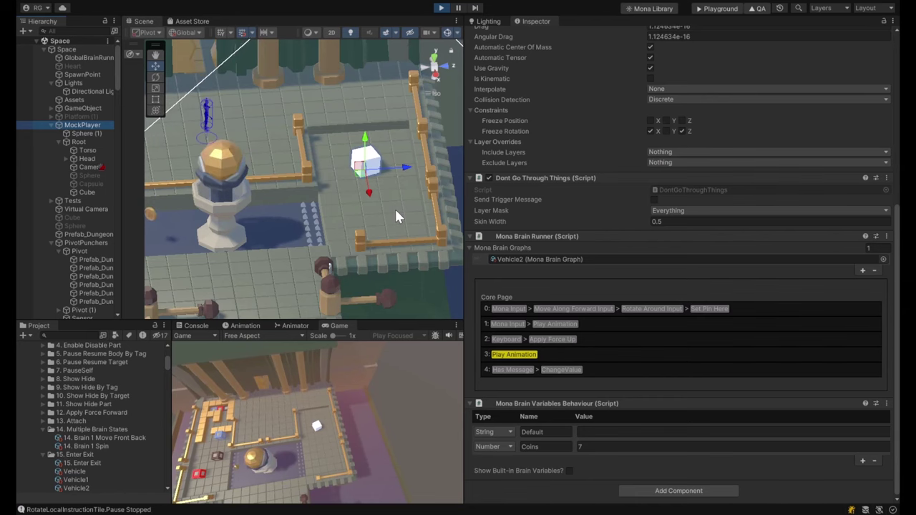
click(396, 211)
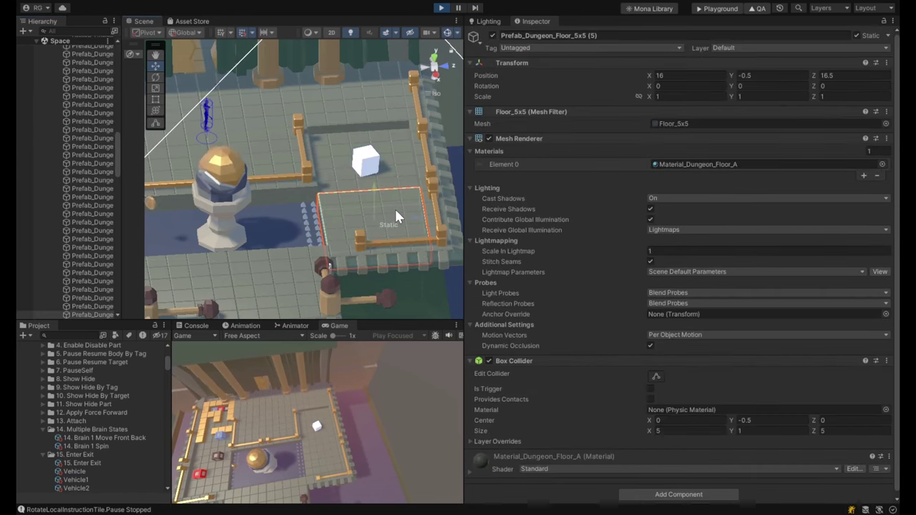
- Reselect MockPlayer, check its Coins variable and active brain instructions while moving the player, and stop the game
scroll(83, 113, up, 10)
click(77, 124)
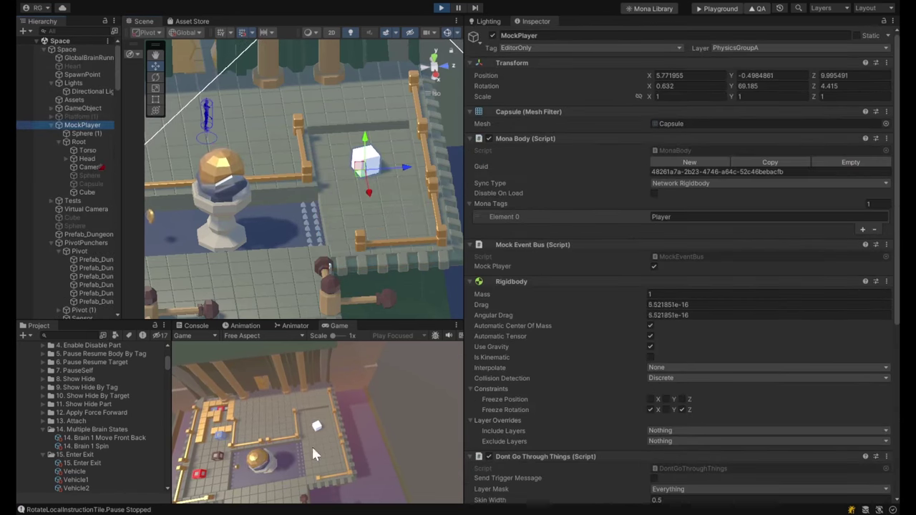
scroll(639, 315, down, 10)
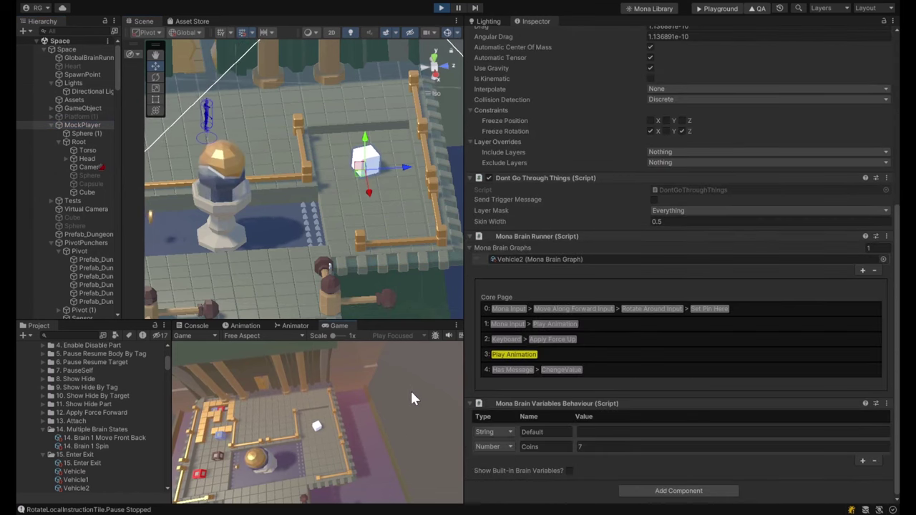
key(w)
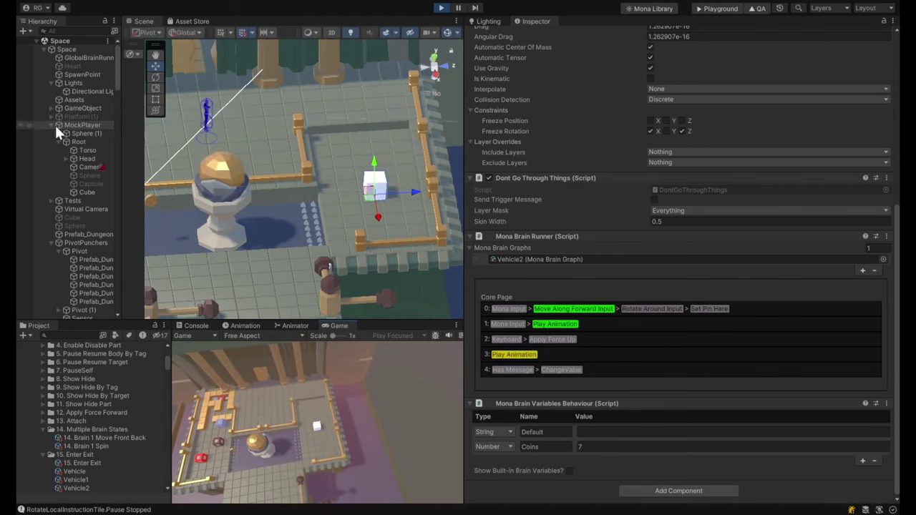
click(440, 10)
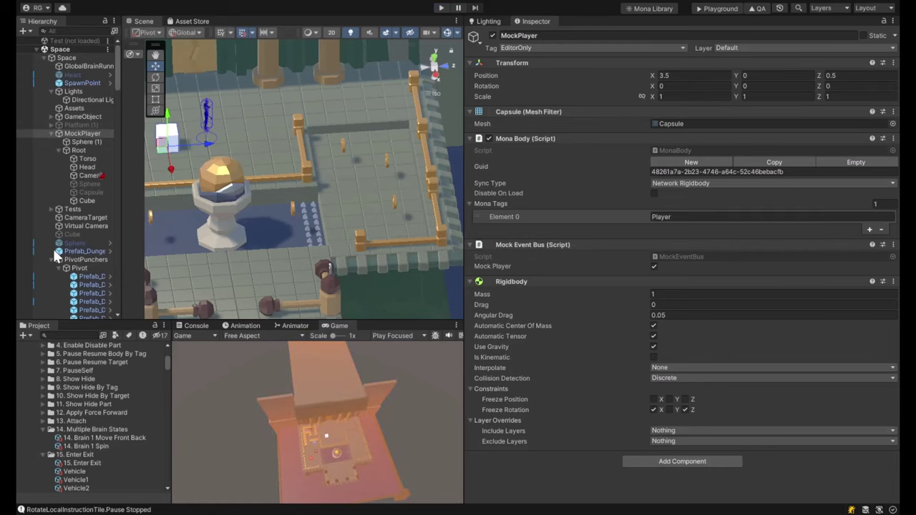
- Open the Vehicle2 brain assigned in GlobalBrainRunner and examine the tiles of its first movement instruction, keeping the forward distance at 0.15
click(74, 66)
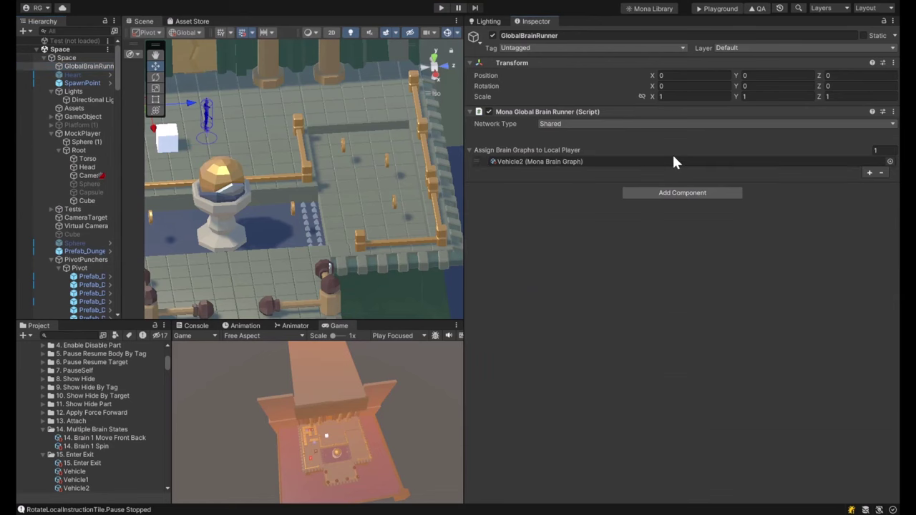
double_click(671, 162)
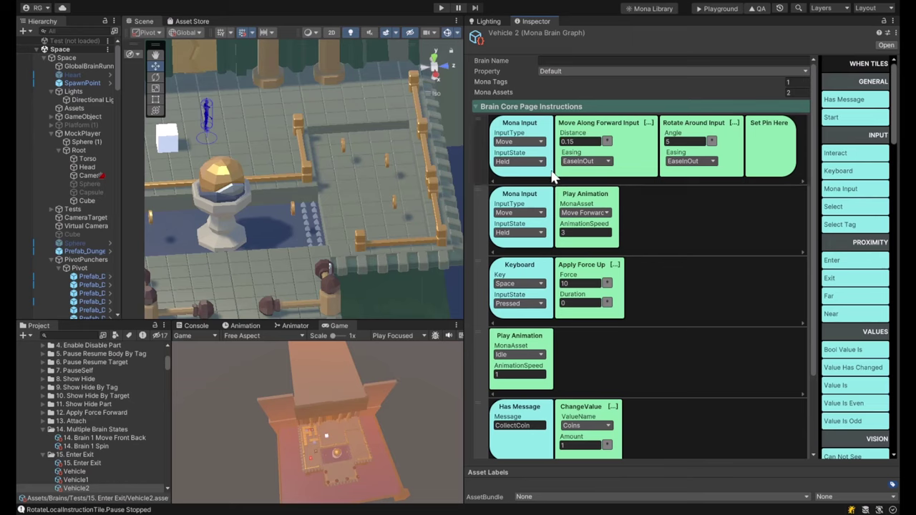
click(562, 141)
text(0.15)
click(530, 130)
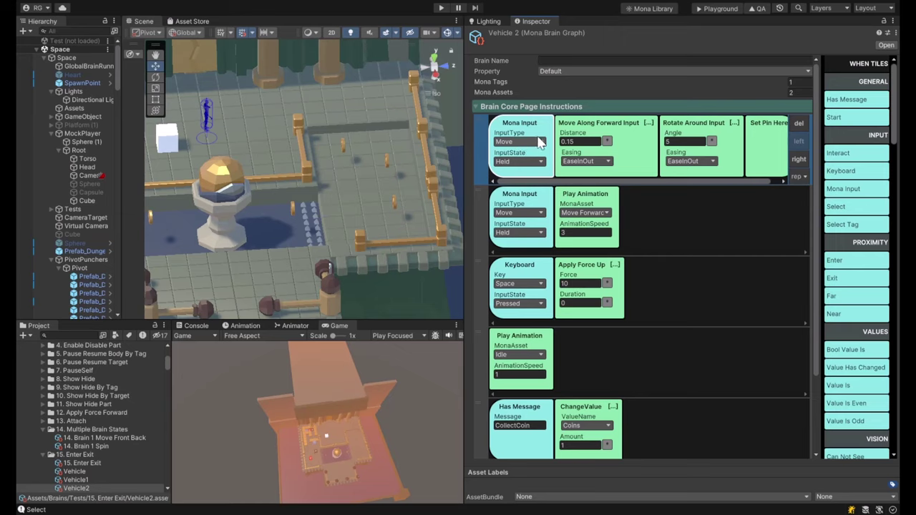
click(585, 131)
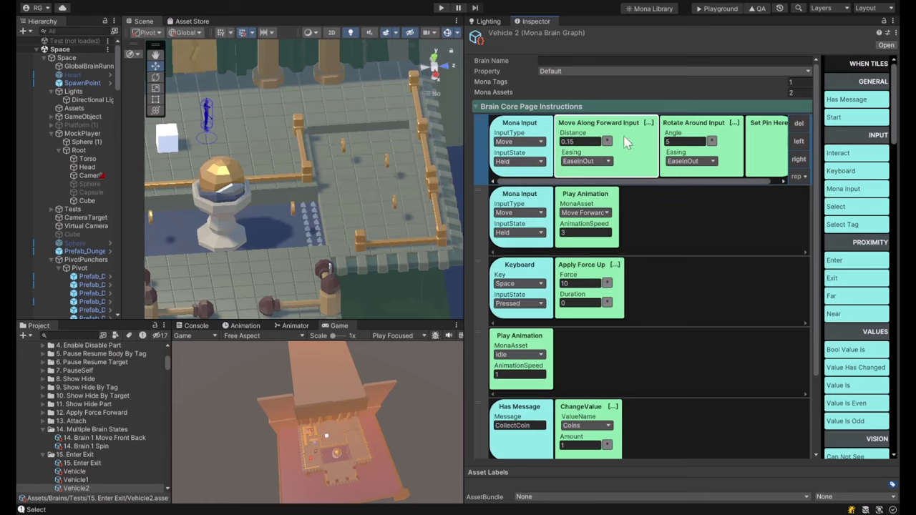
click(701, 130)
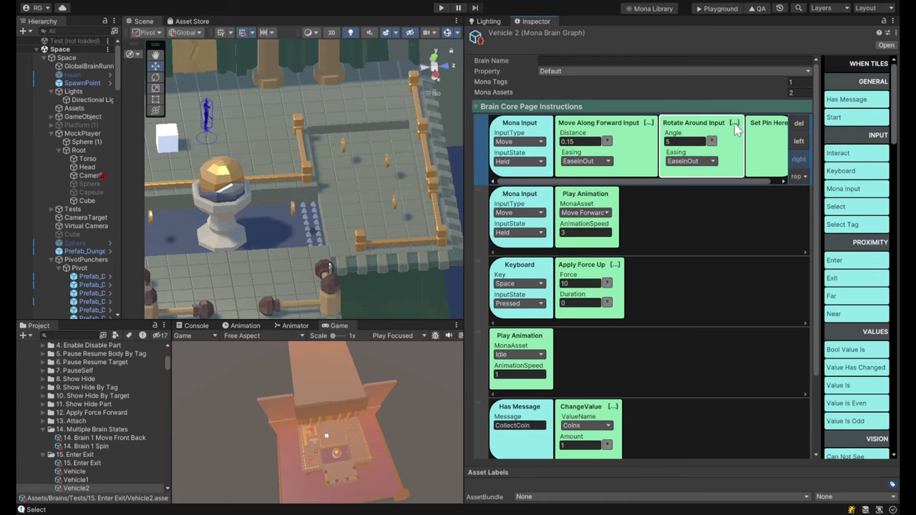
- Examine the Vehicle2 brain's move animation and Space key jump instructions, plus the idle animation and CollectCoin instructions
click(519, 203)
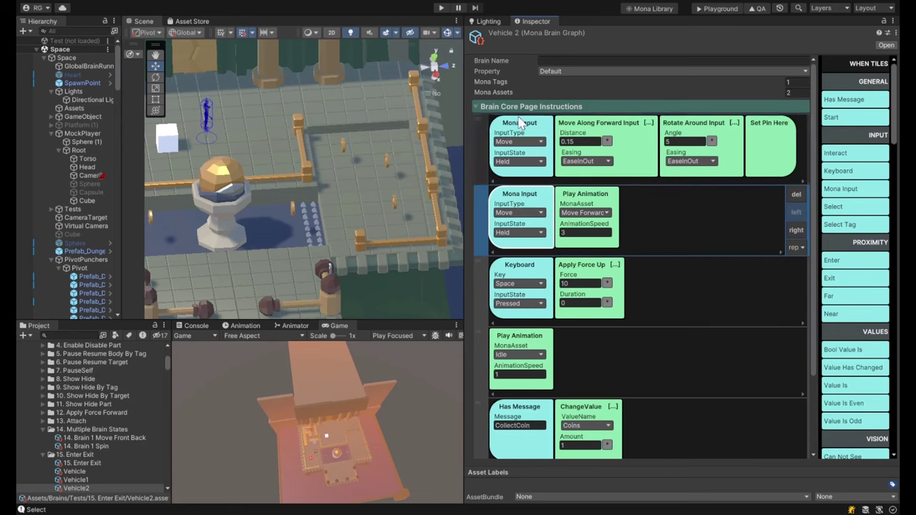
click(585, 203)
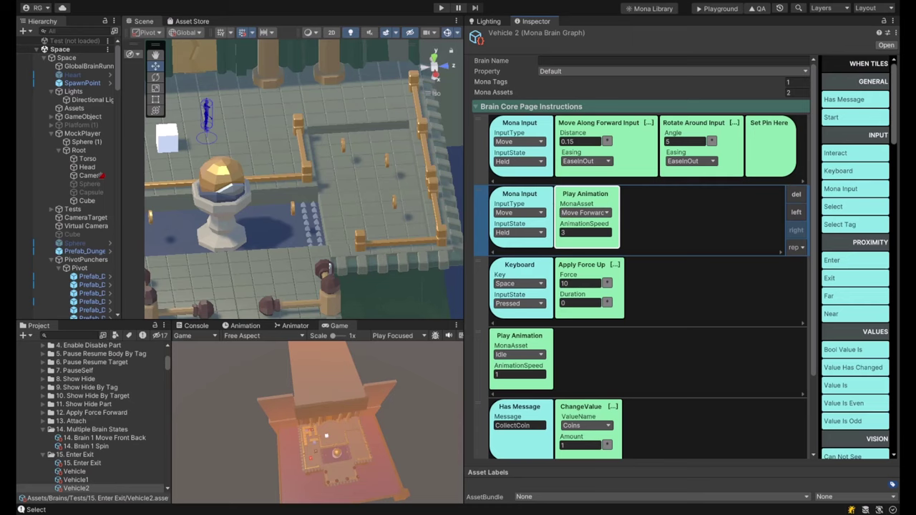
click(537, 272)
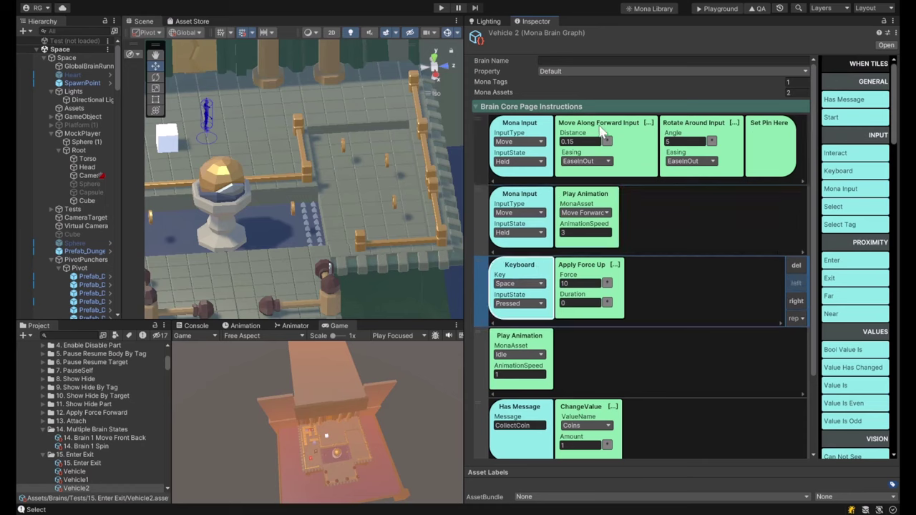
click(585, 270)
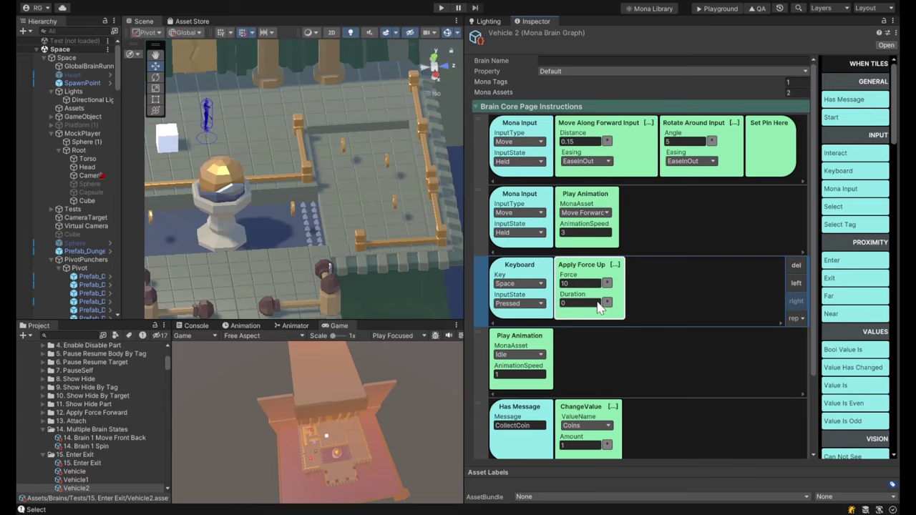
scroll(644, 254, down, 3)
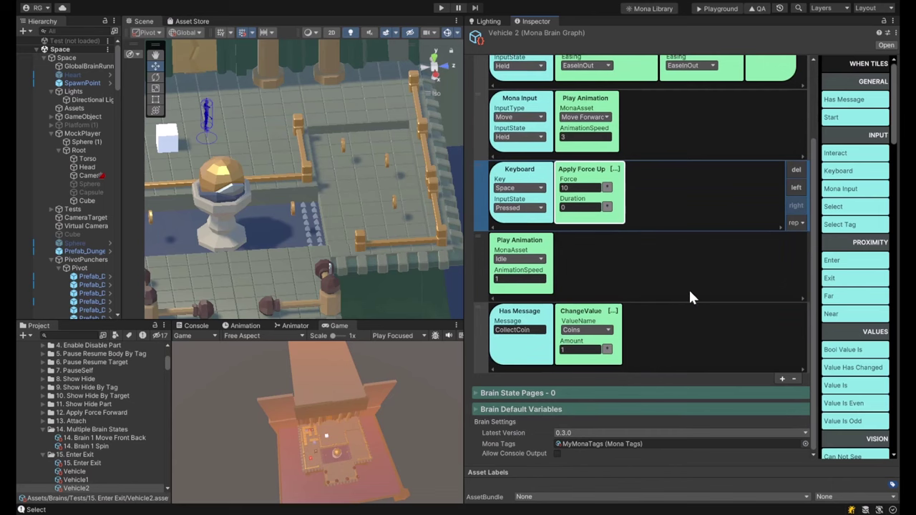
scroll(689, 295, up, 3)
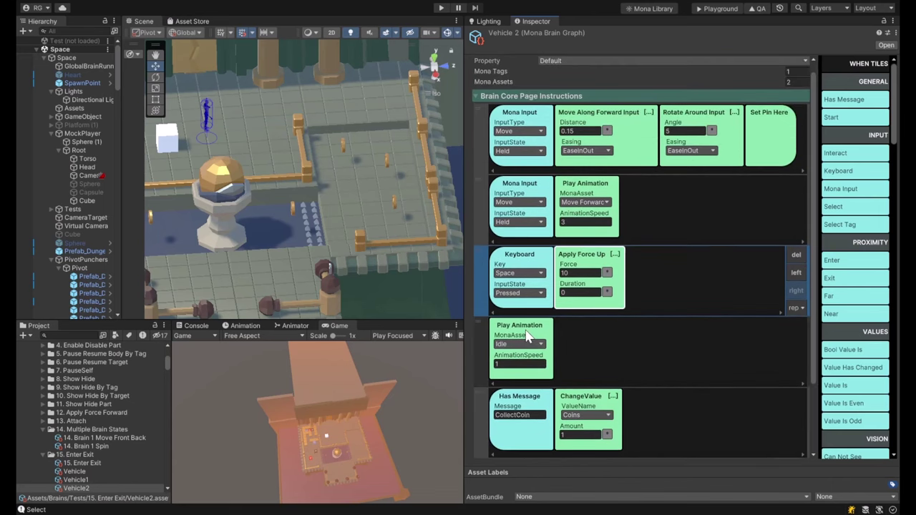
scroll(562, 323, down, 2)
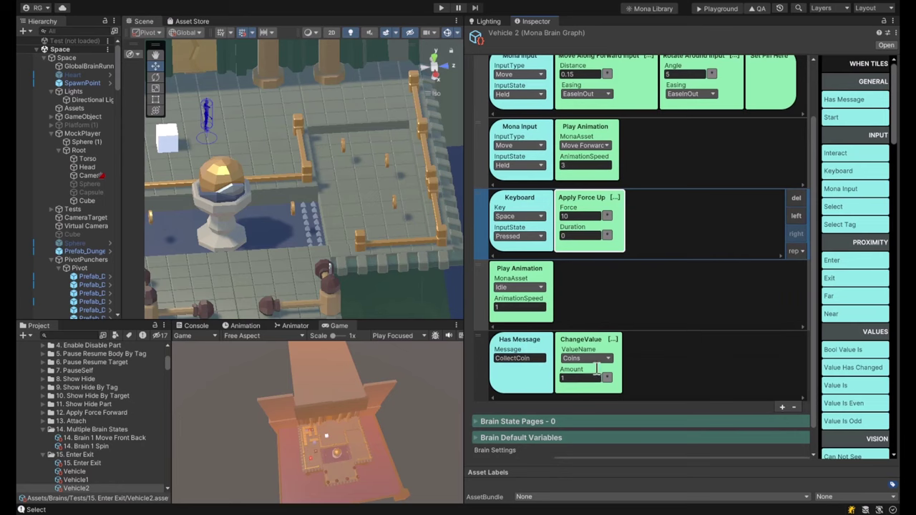
scroll(666, 369, up, 2)
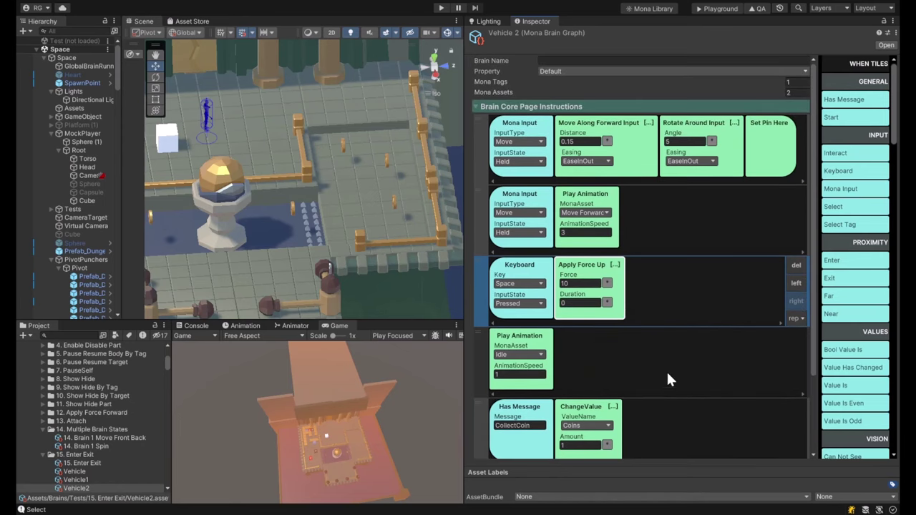
scroll(668, 378, down, 1)
scroll(673, 379, up, 1)
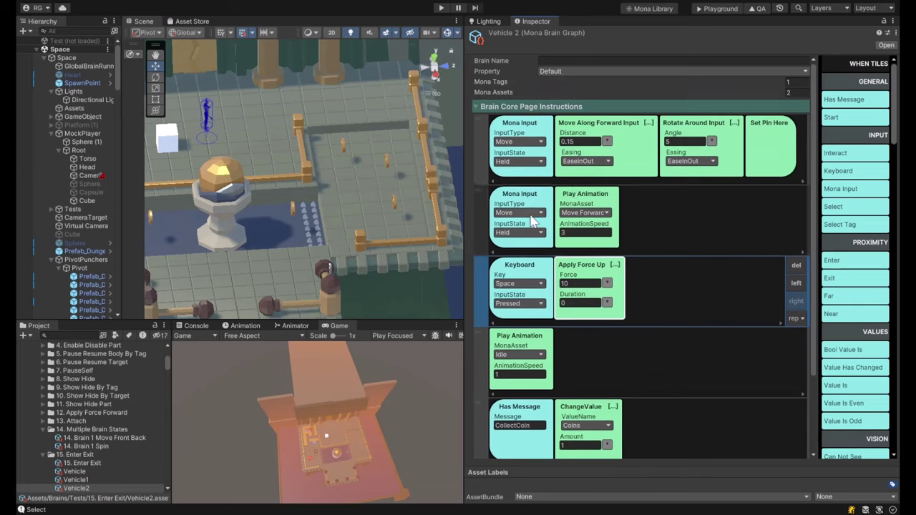
- Select each of the five Vehicle2 core page instructions in turn to review how the brain is divided into rows
click(478, 165)
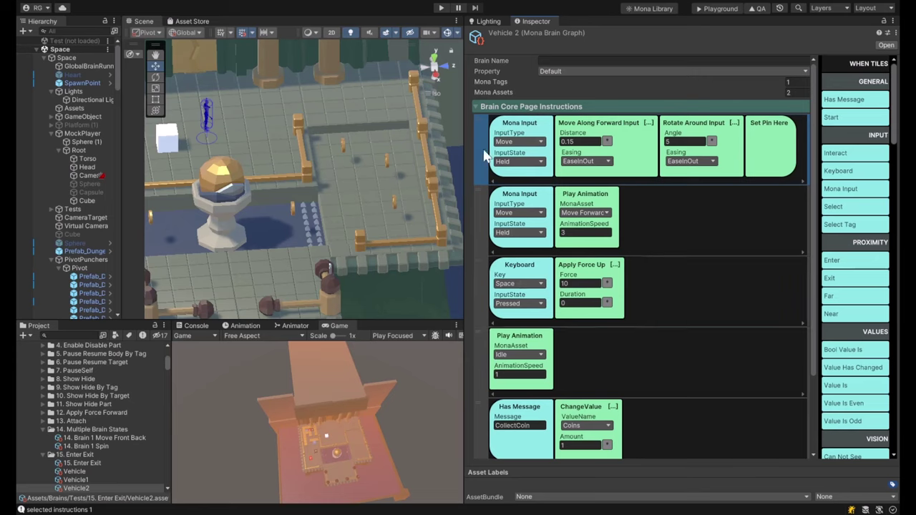
click(480, 229)
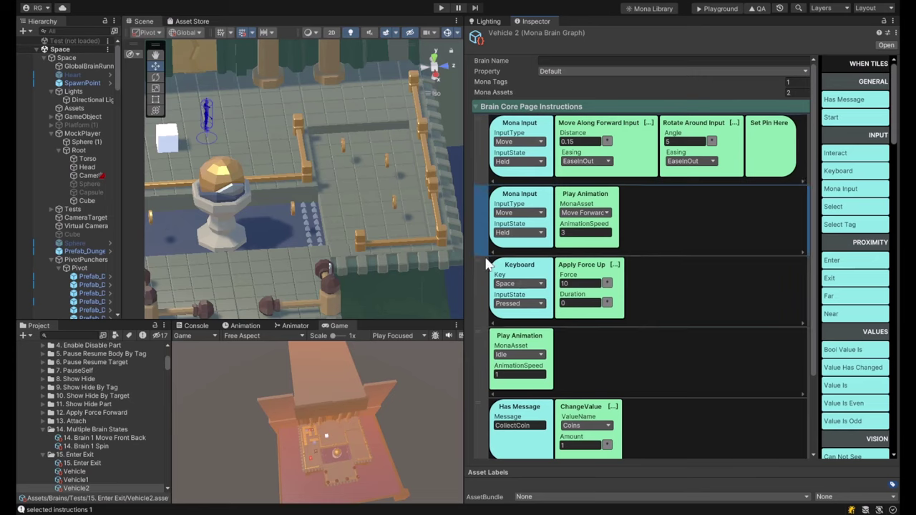
click(481, 290)
click(481, 361)
click(481, 428)
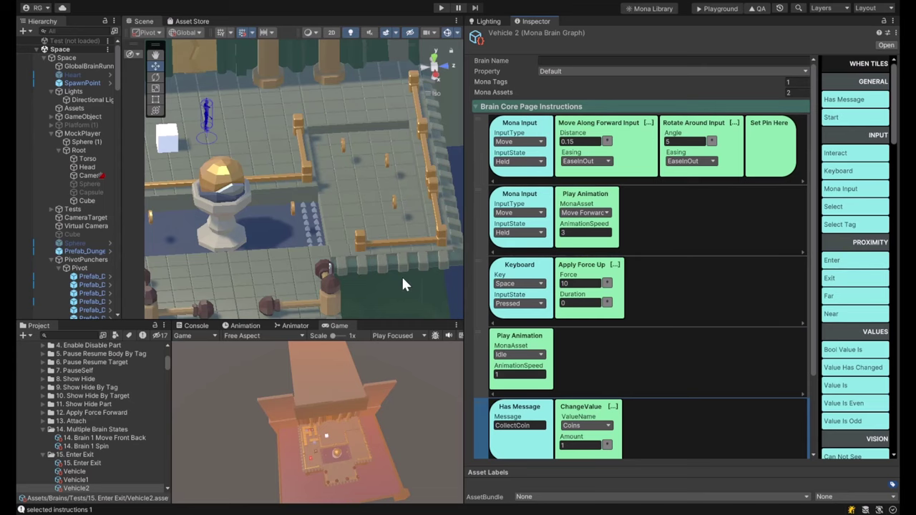
scroll(653, 248, down, 3)
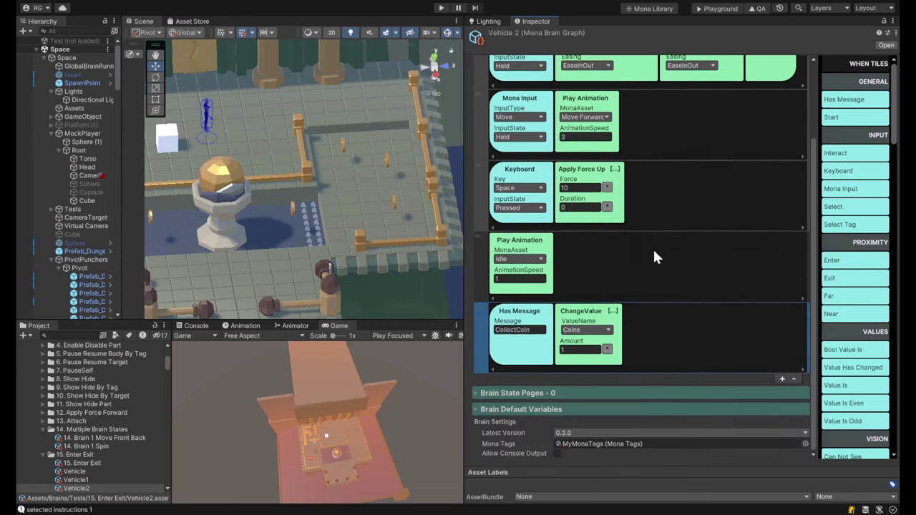
scroll(573, 243, up, 3)
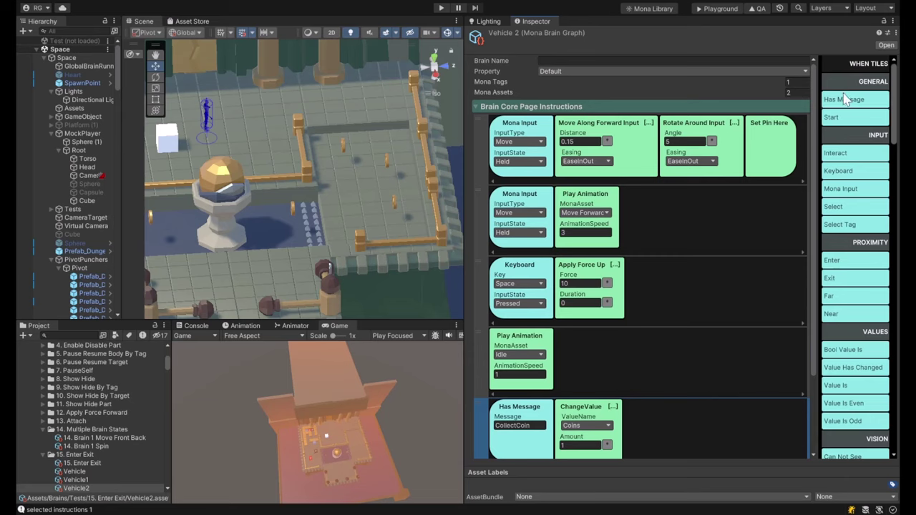
- Collapse the MockPlayer, PivotPunchers and Coins groups in the scene hierarchy and select the Space root object
click(57, 133)
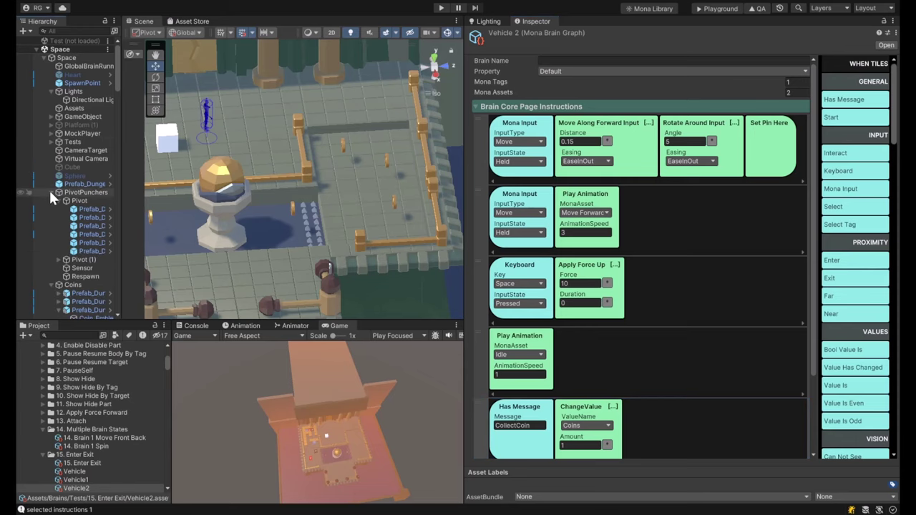
click(51, 192)
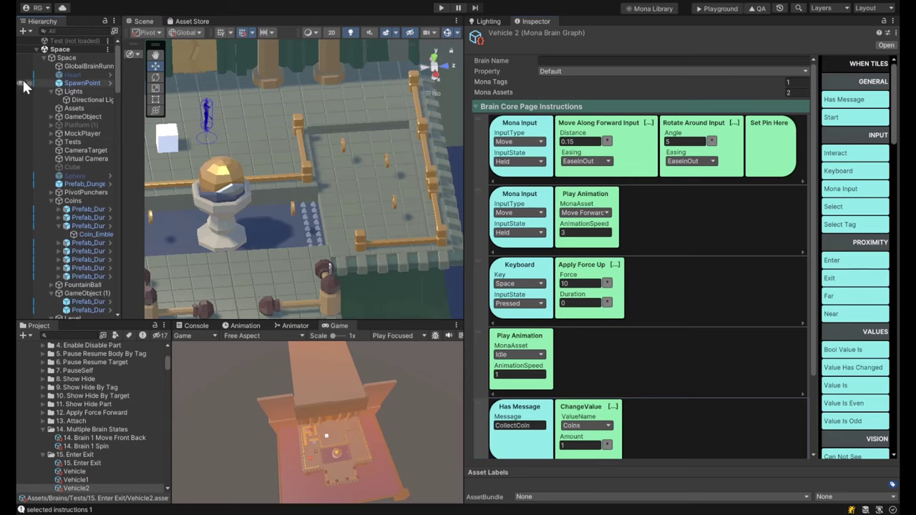
click(60, 58)
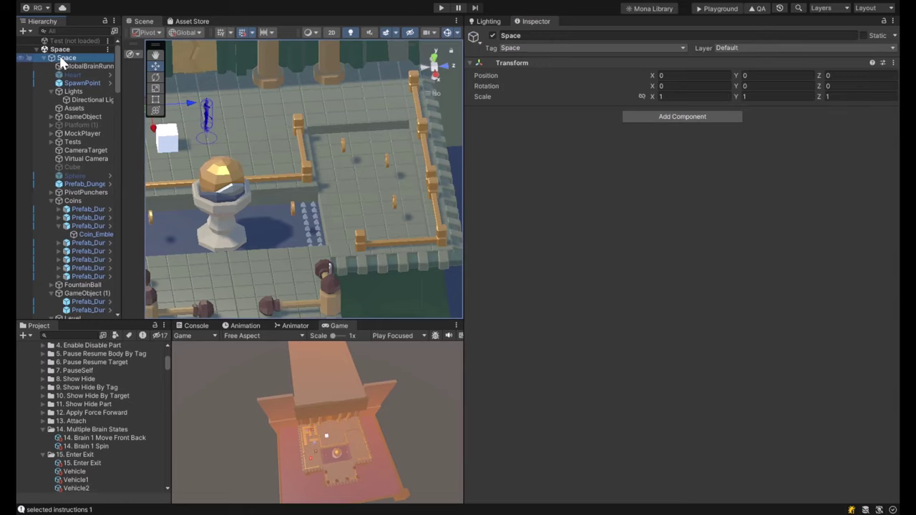
click(50, 201)
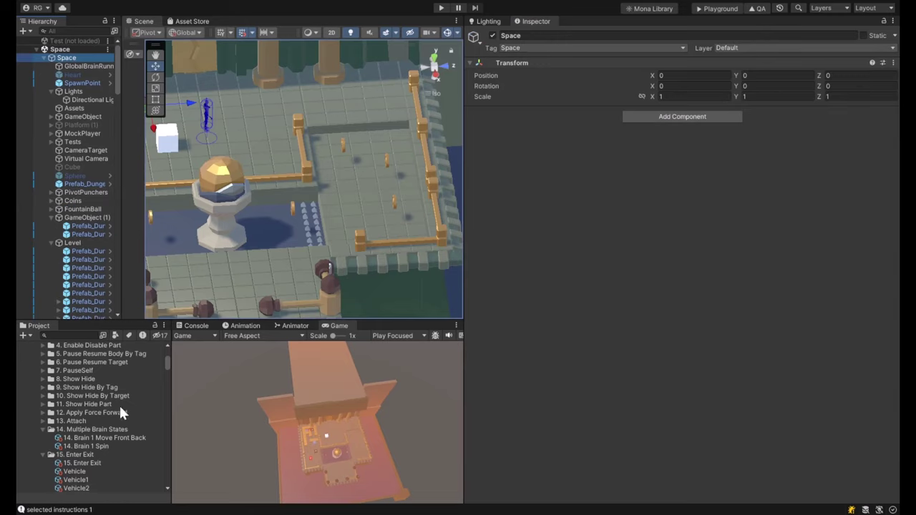
- Find the Prefab_Dungeon_Pickup_Key asset among the dungeon prefabs, rotate its preview and check its components
scroll(128, 421, down, 10)
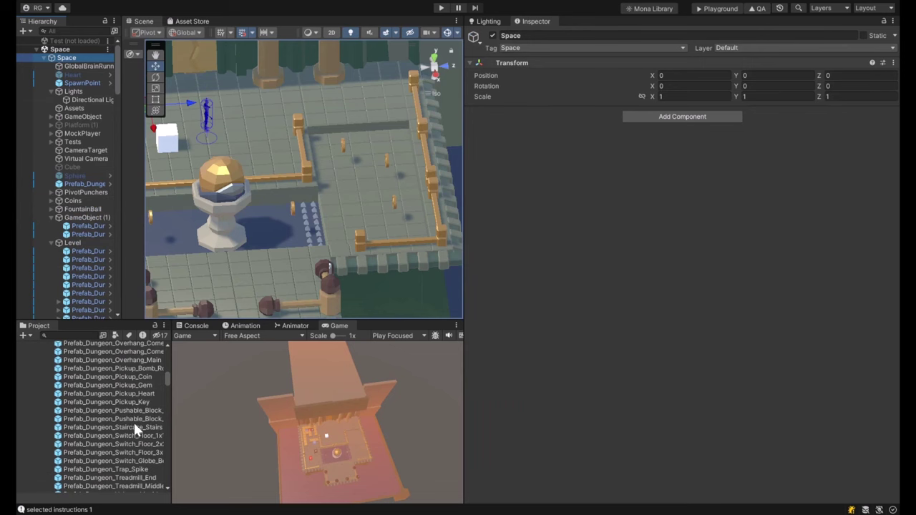
click(123, 401)
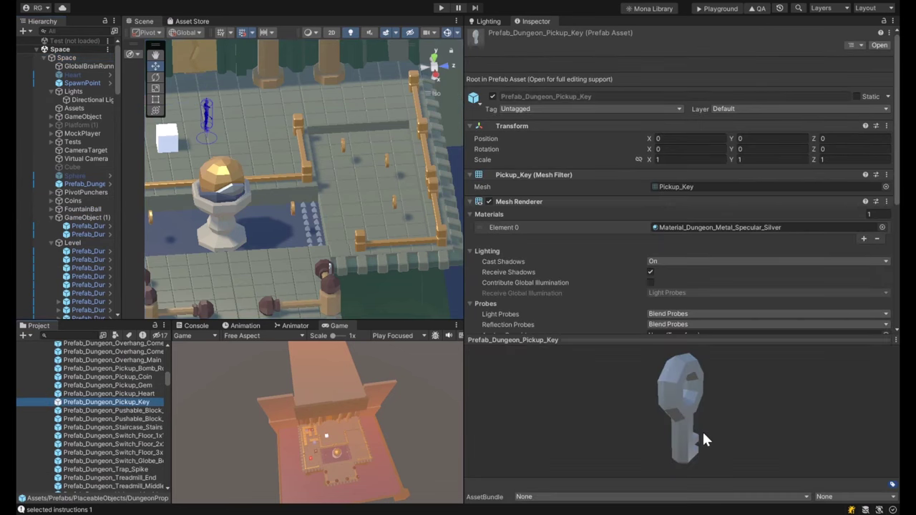
drag(702, 434, 602, 442)
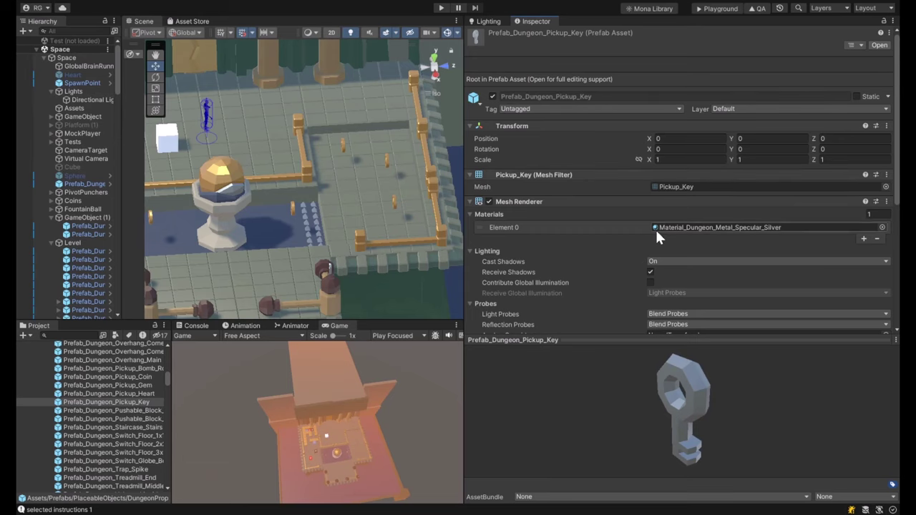
scroll(655, 227, down, 5)
scroll(659, 236, up, 5)
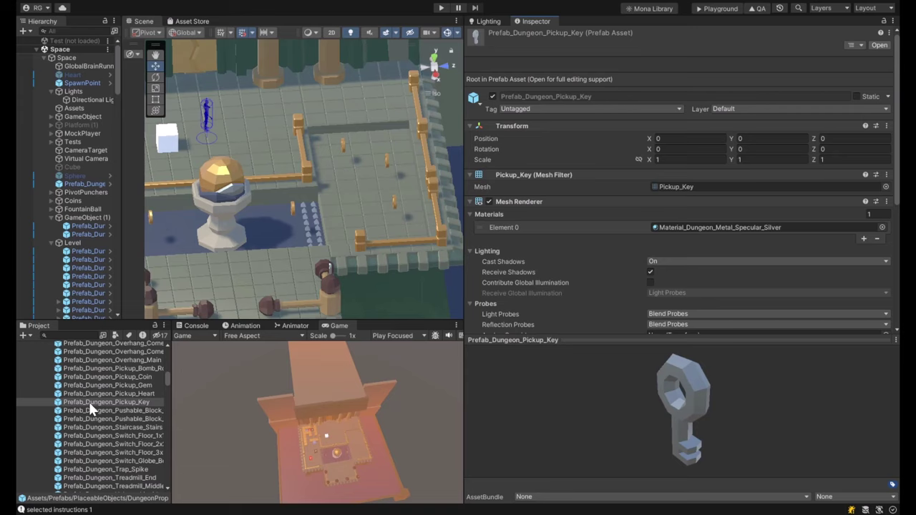
- Place a Prefab_Dungeon_Pickup_Key instance in the scene on the walled floor area between the coins
click(121, 410)
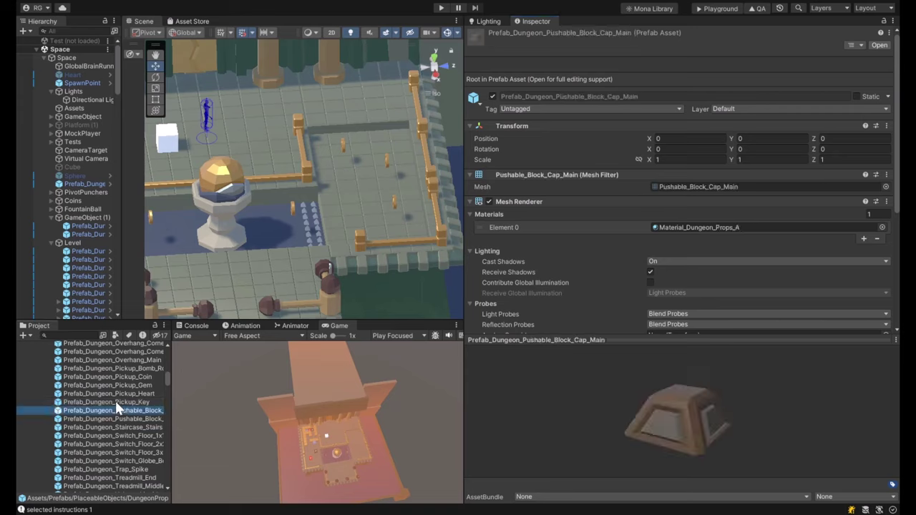
drag(114, 400, 348, 190)
key(f)
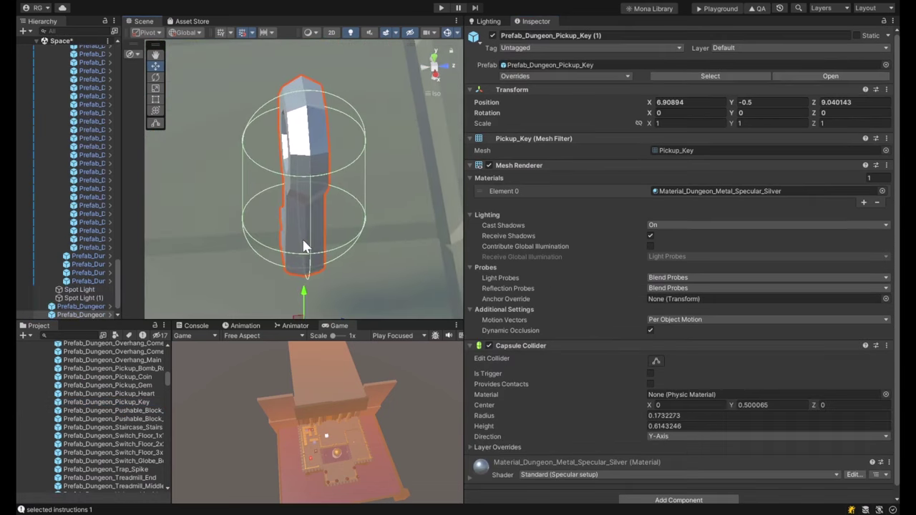
alt+drag(302, 245, 294, 219)
scroll(358, 224, down, 5)
alt+drag(358, 224, 326, 216)
- Set the placed key's scale to 2 on the X, Y and Z axes
click(696, 124)
text(2)
key(Tab)
text(2)
key(Tab)
text(2)
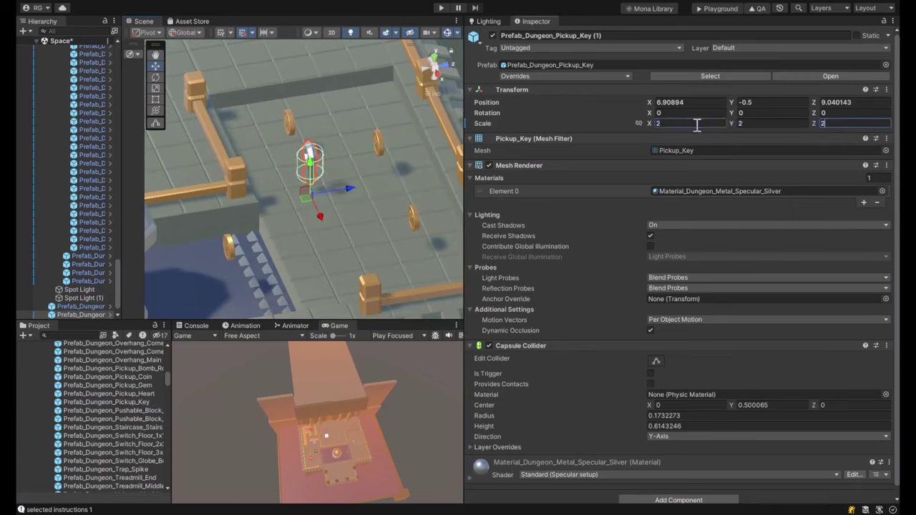
key(Return)
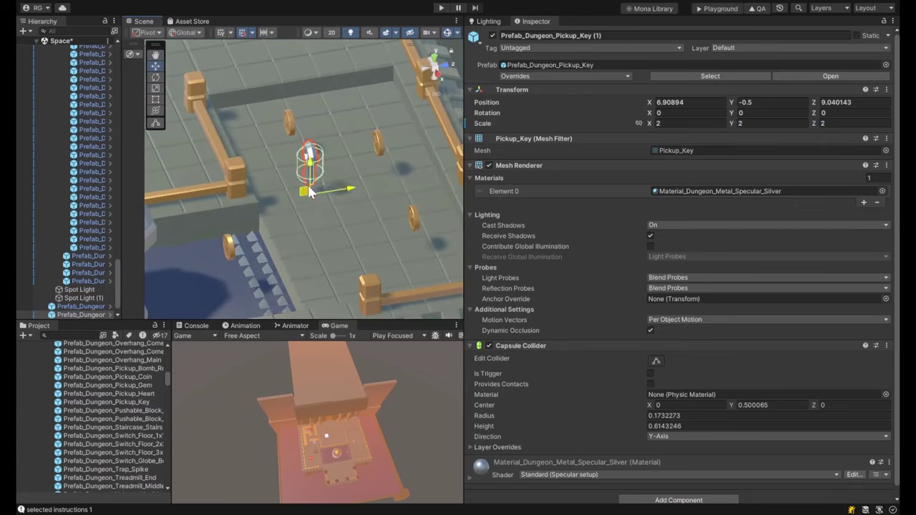
- Rotate the placed key about its vertical Y axis by about -50 degrees and switch back to the Move tool
key(e)
drag(304, 226, 372, 222)
key(w)
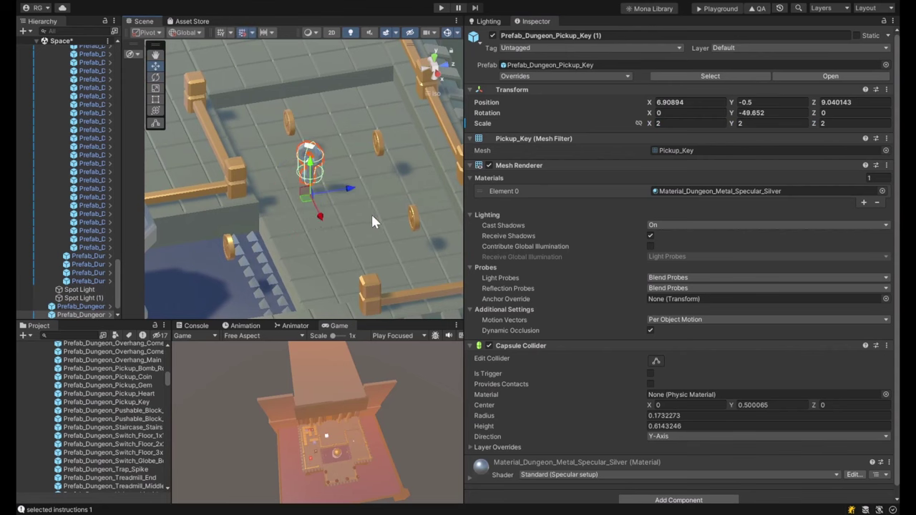
click(316, 157)
click(314, 161)
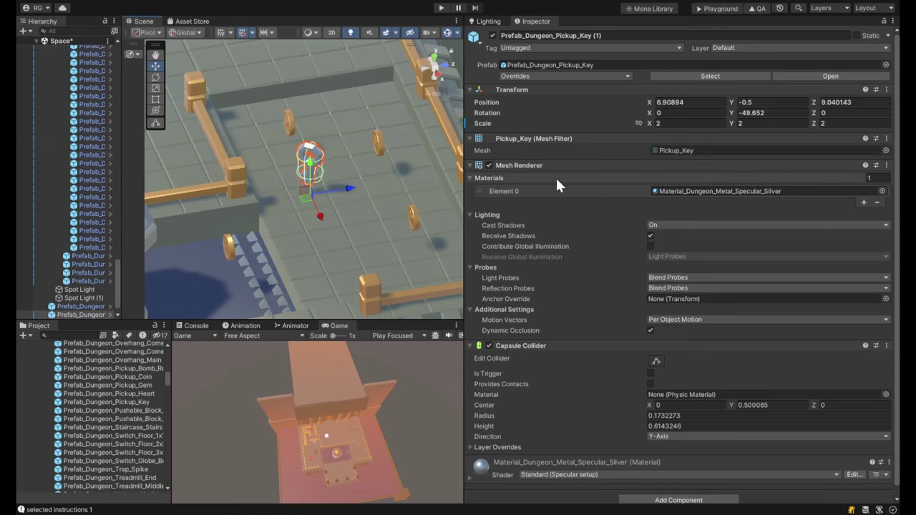
- Add a Mona Brain Runner component with its Mona Body to the placed key
scroll(609, 257, down, 1)
click(660, 493)
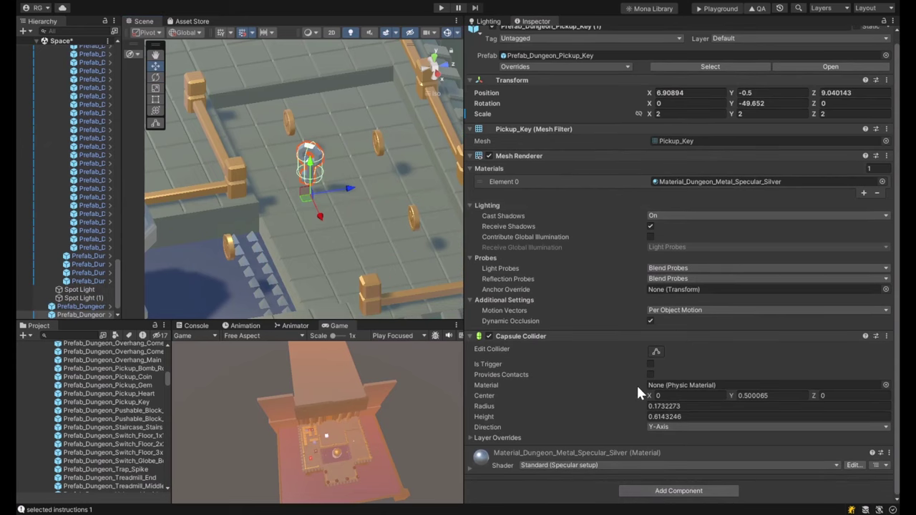
scroll(670, 358, down, 5)
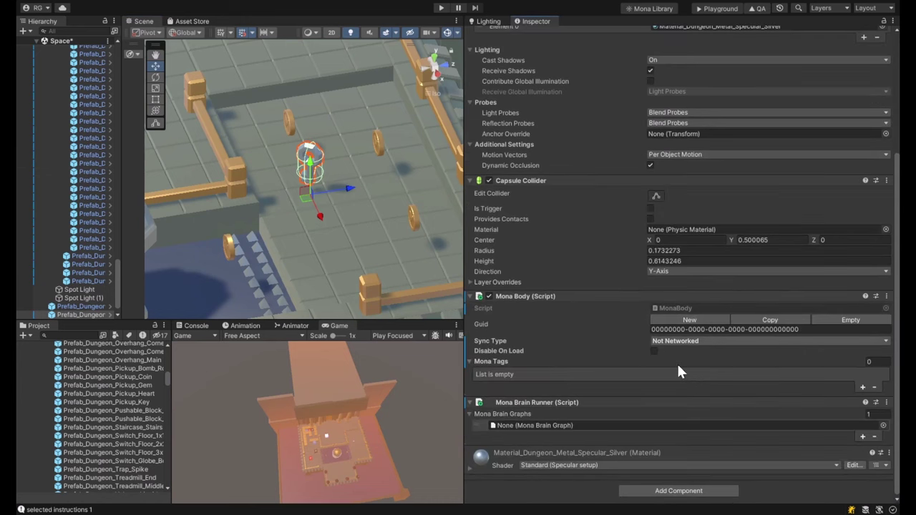
- Generate a new GUID for the key's Mona Body and assign the FloatingCoin graph to its Mona Brain Runner
click(661, 318)
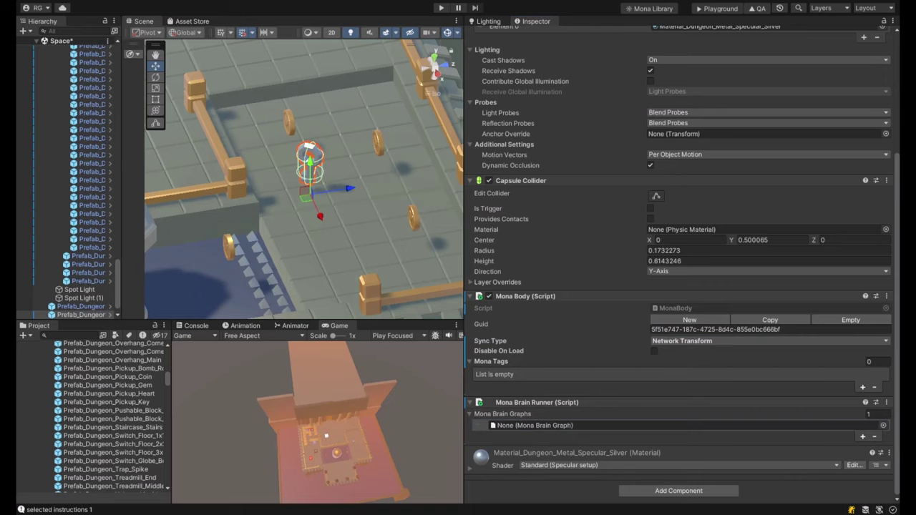
click(544, 425)
- Play-test the scene to check how the key floats and spins among the coins, and stop the playback
click(442, 9)
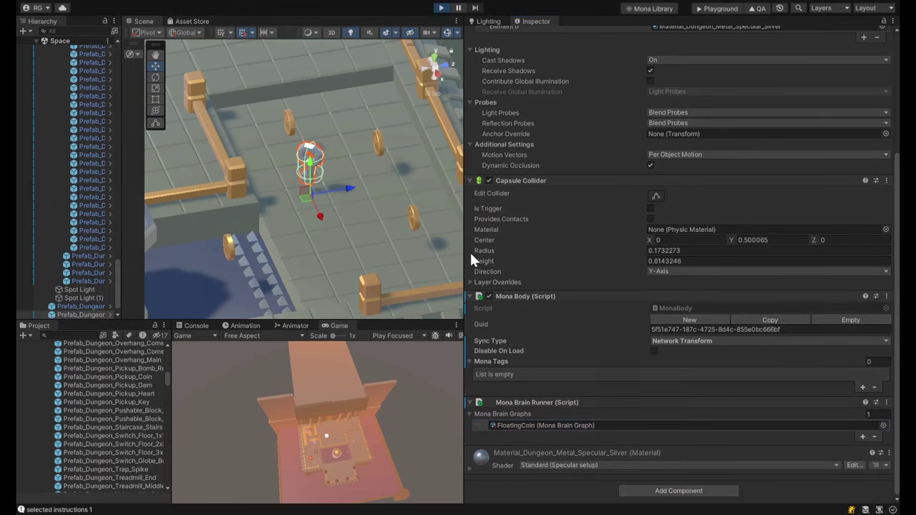
click(516, 425)
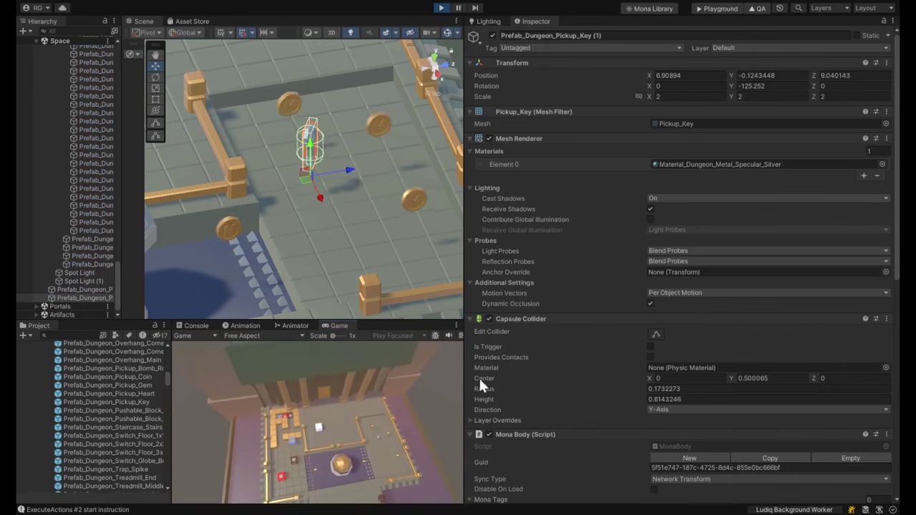
click(301, 243)
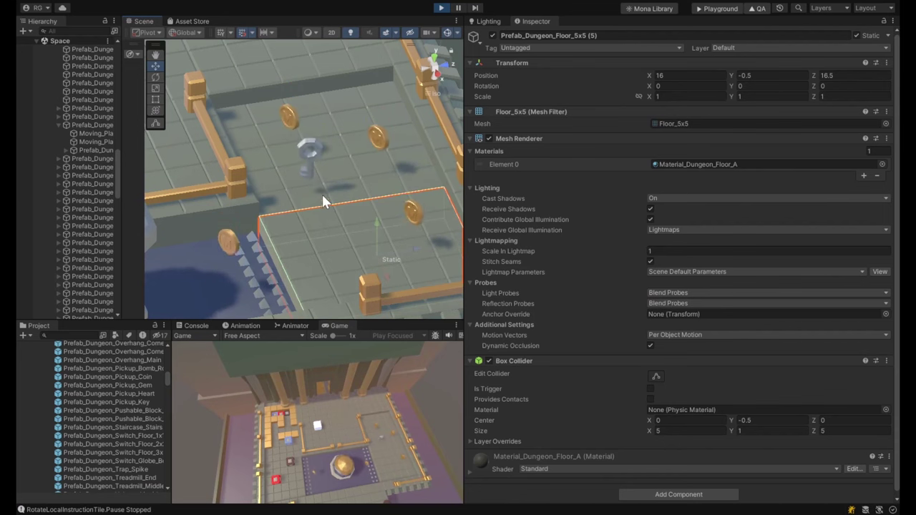
click(441, 8)
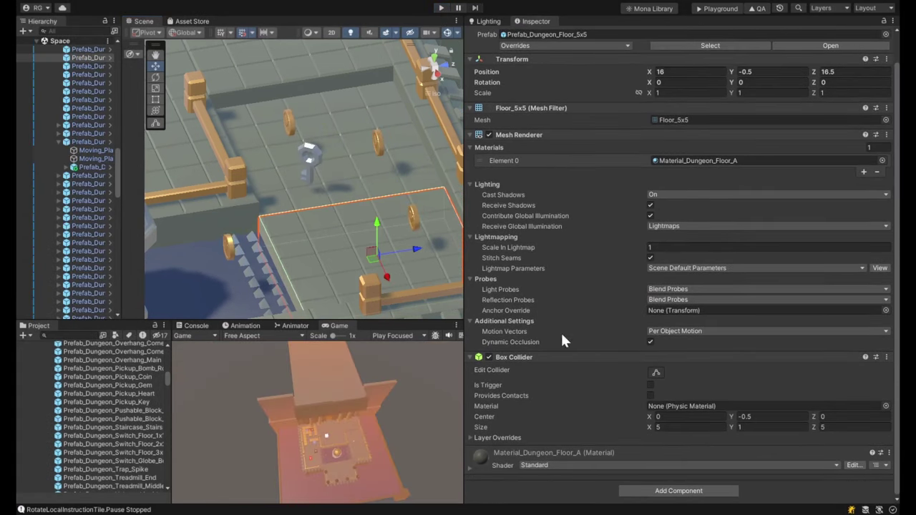
- Locate the FloatingCoin brain graph asset from the key's Mona Brain Runner and open its instructions
click(309, 161)
scroll(520, 401, down, 4)
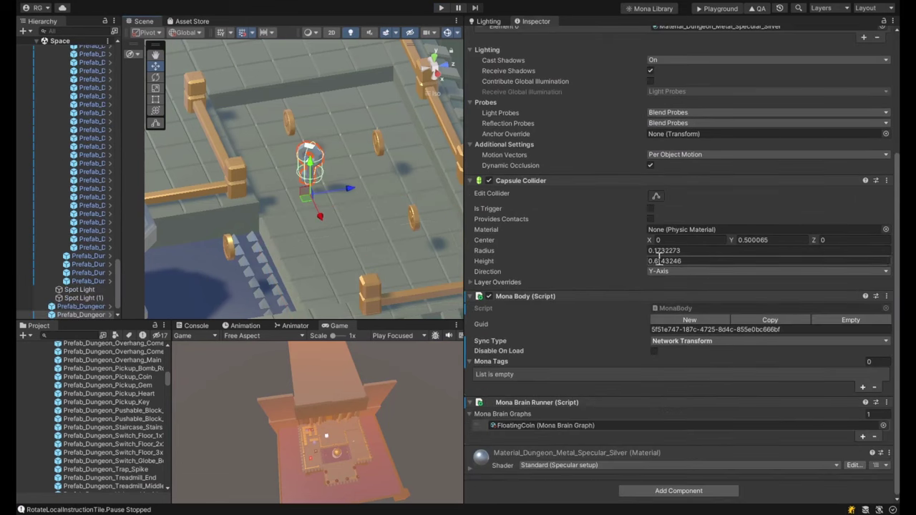
click(523, 423)
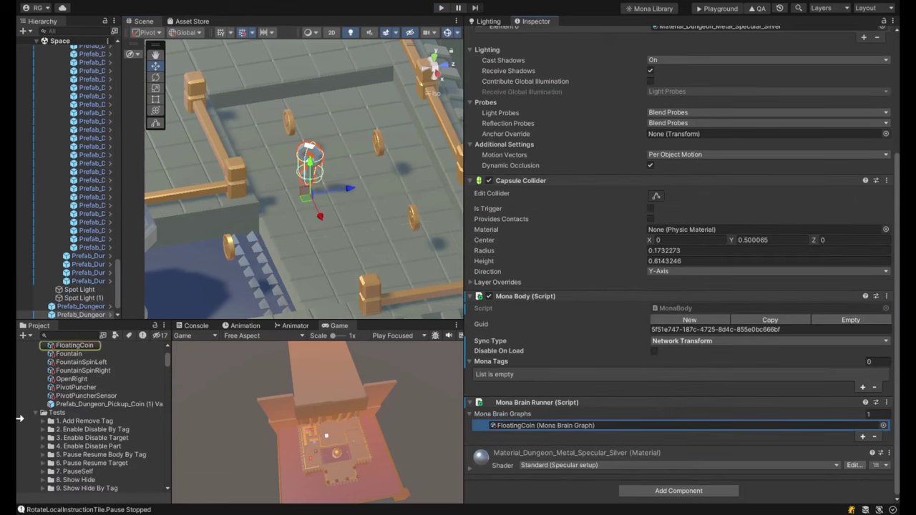
click(81, 345)
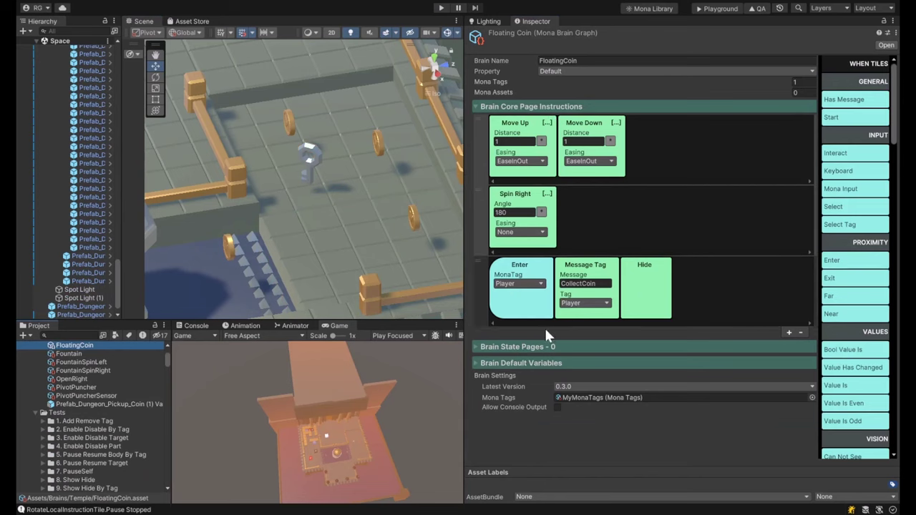
- Duplicate the FloatingCoin brain graph and rename the copy FloatingKey
click(66, 355)
click(69, 347)
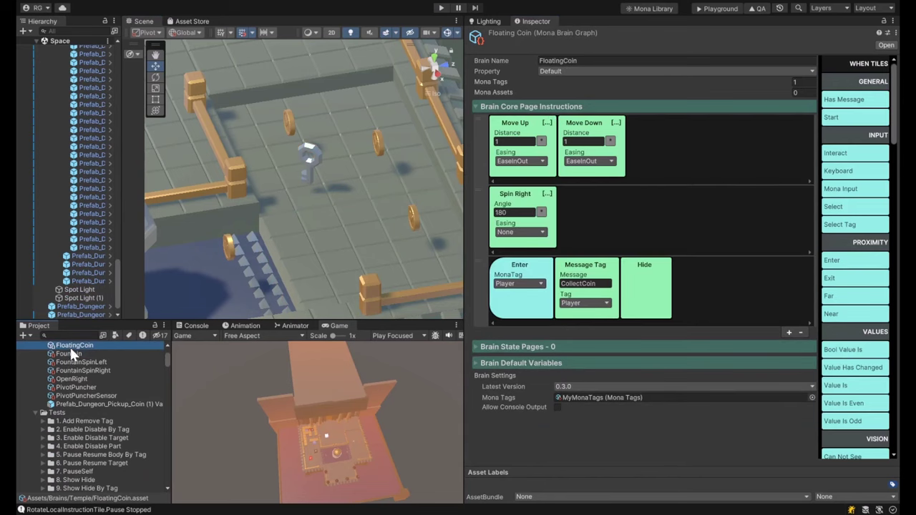
key(ctrl+d)
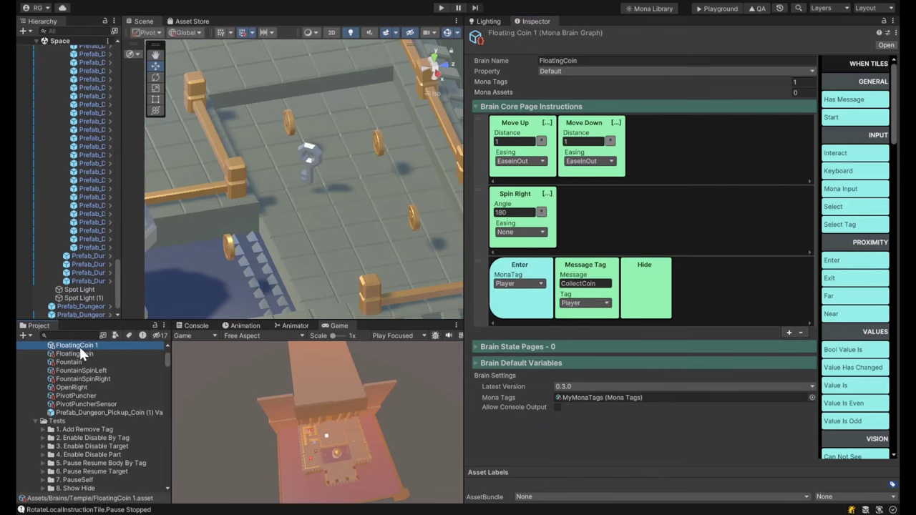
click(80, 346)
text(FloatingKey)
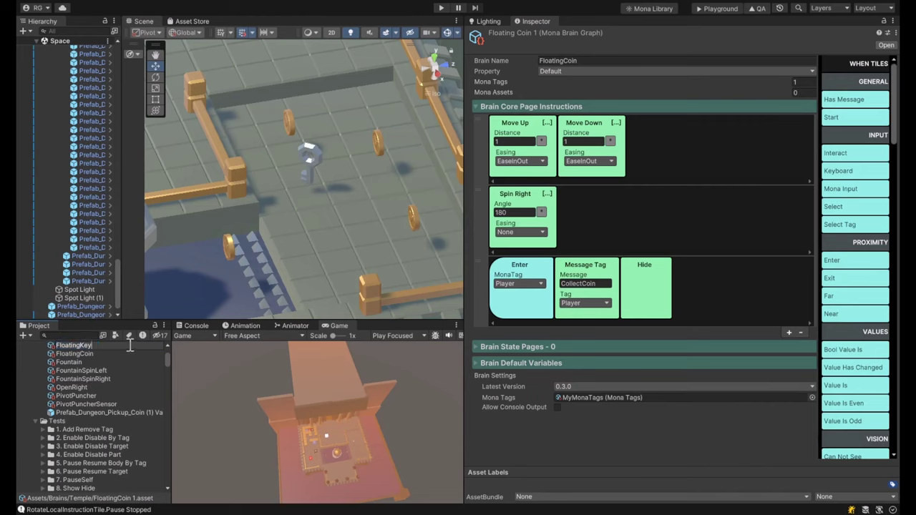
key(Return)
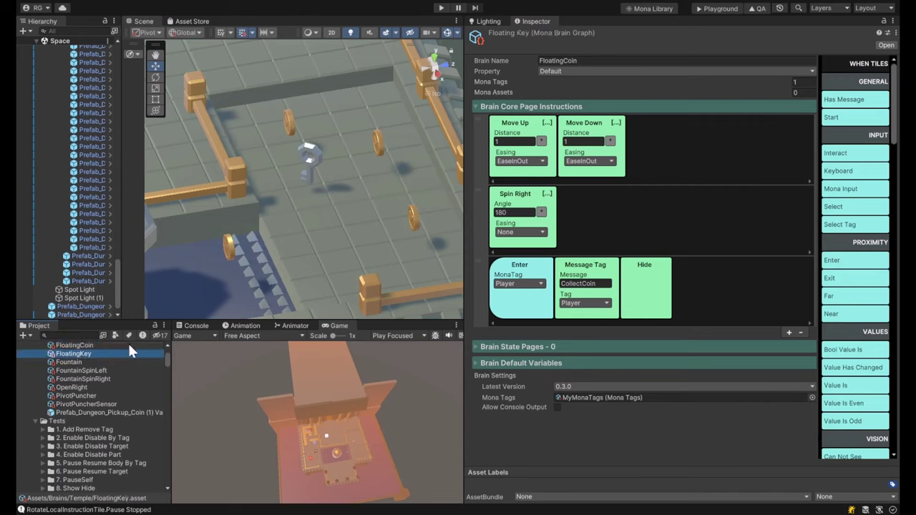
- Set the message of the Message Tag tile in the FloatingKey brain to CollectKey
click(572, 283)
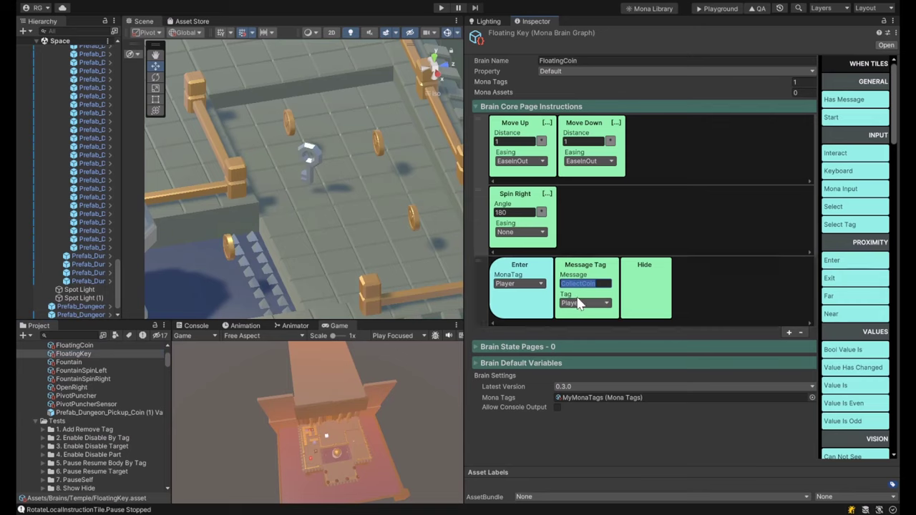
text(CollectKey)
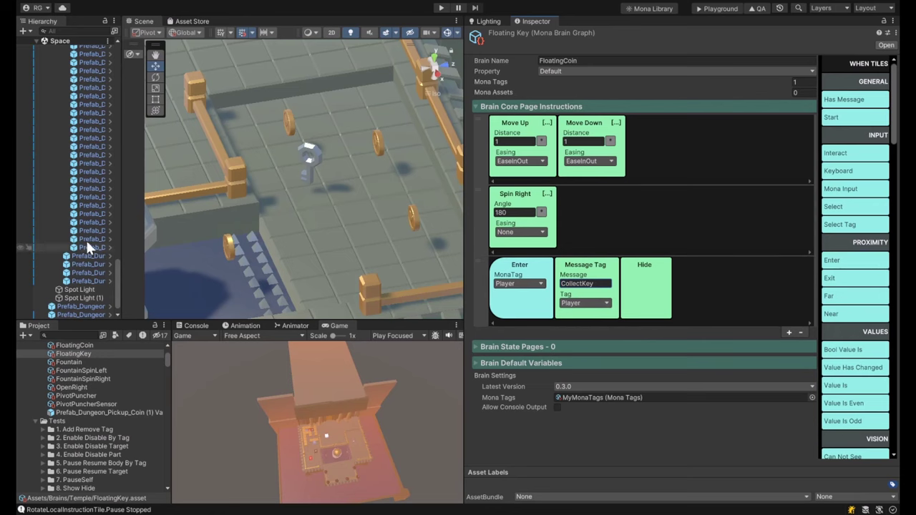
- Replace the brain graph on the placed key's Mona Brain Runner with FloatingKey
scroll(93, 201, down, 1)
scroll(94, 192, up, 5)
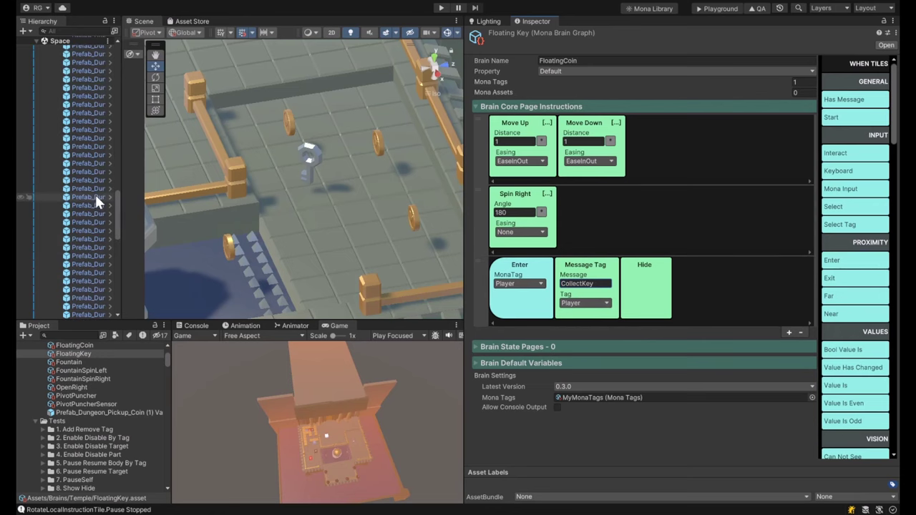
click(307, 163)
scroll(637, 324, down, 5)
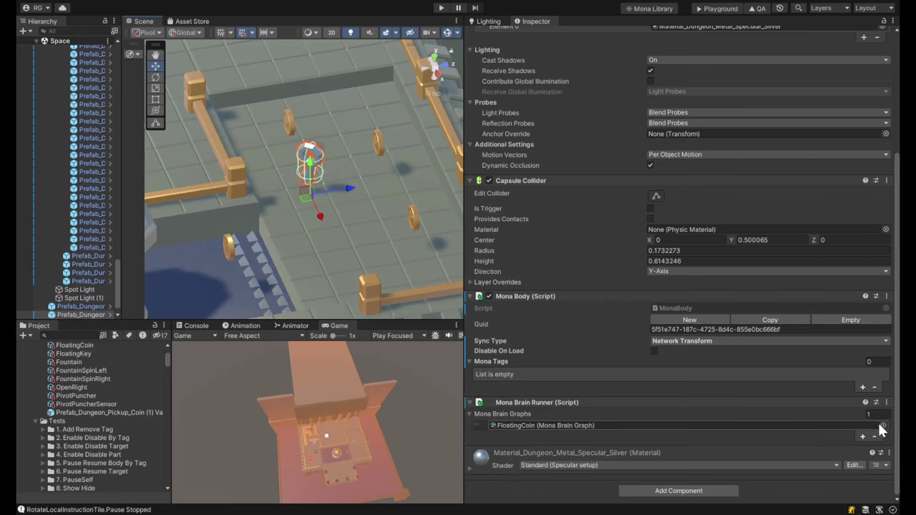
click(861, 426)
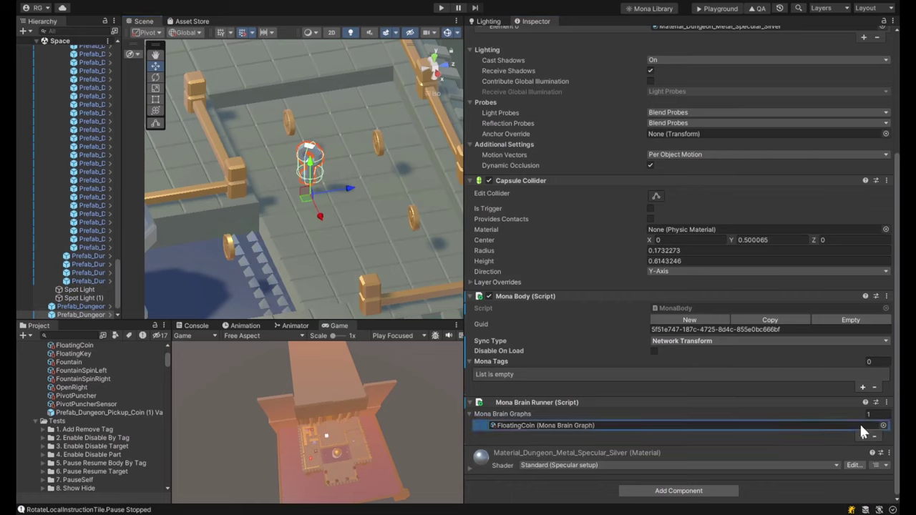
key(ctrl+v)
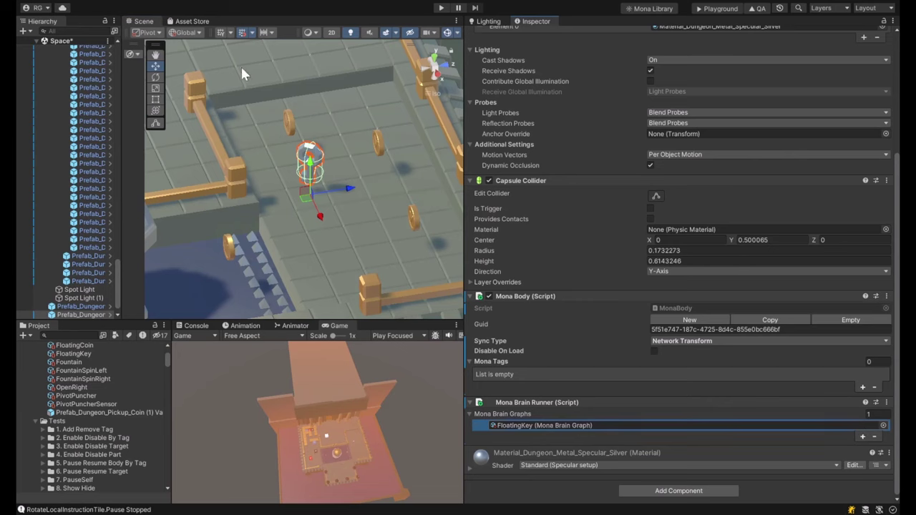
- Open the Vehicle2 brain graph assigned to the local player in GlobalBrainRunner and go to its last instructions
scroll(188, 163, down, 5)
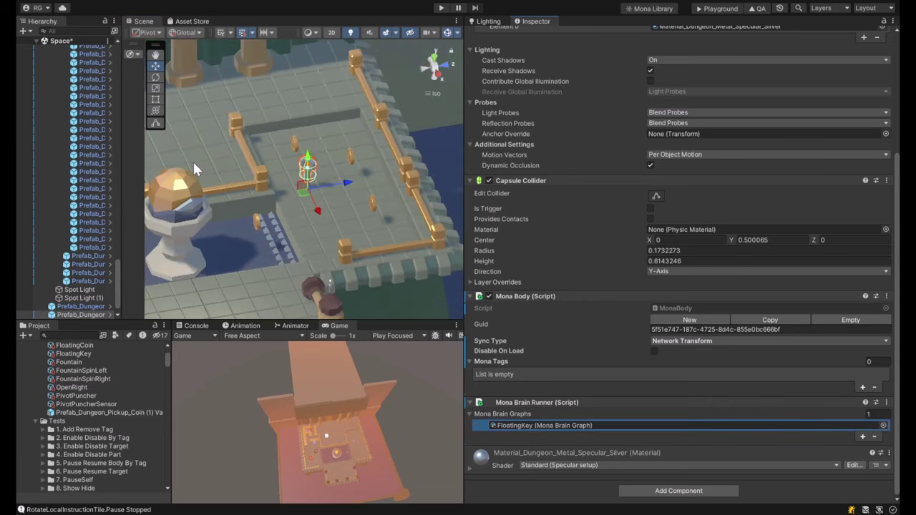
middle_drag(194, 170, 380, 196)
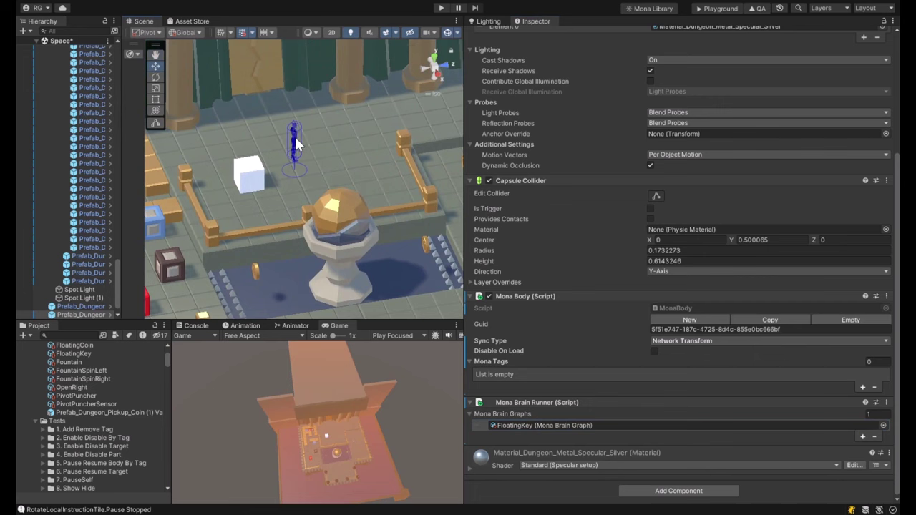
click(258, 172)
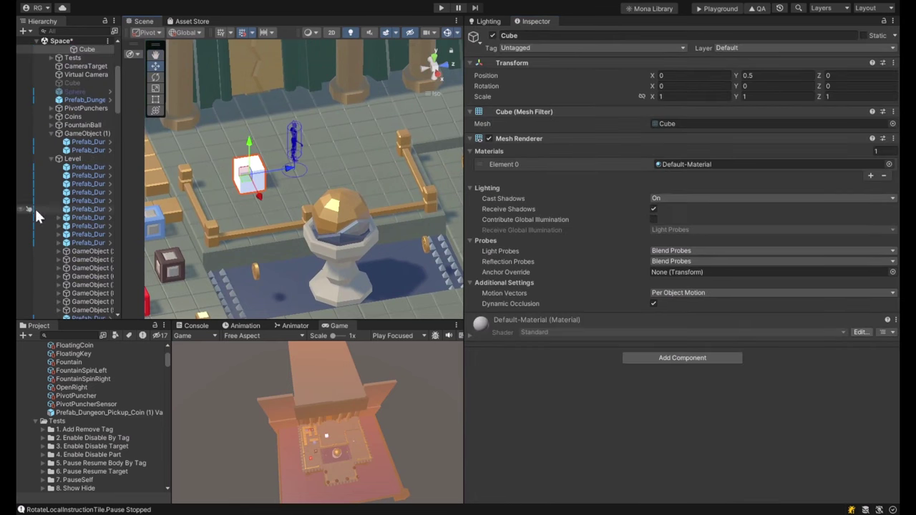
scroll(28, 101, up, 5)
click(75, 66)
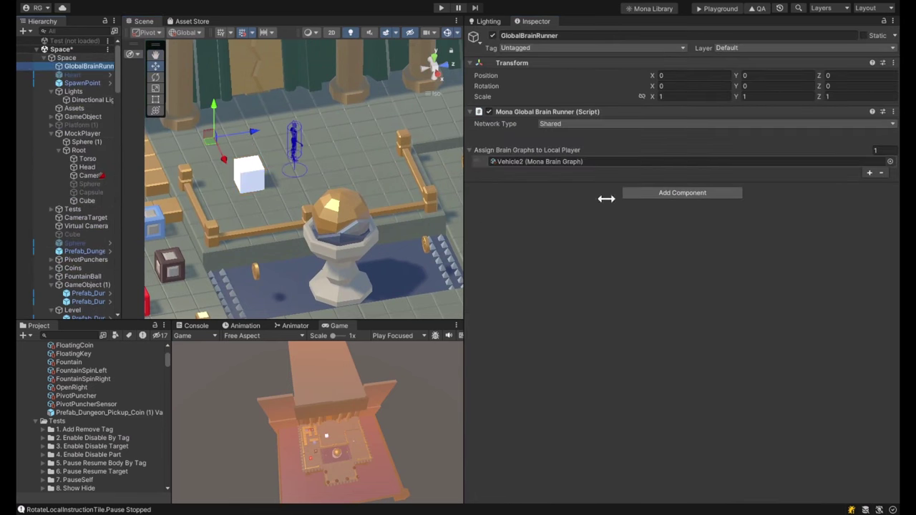
click(580, 161)
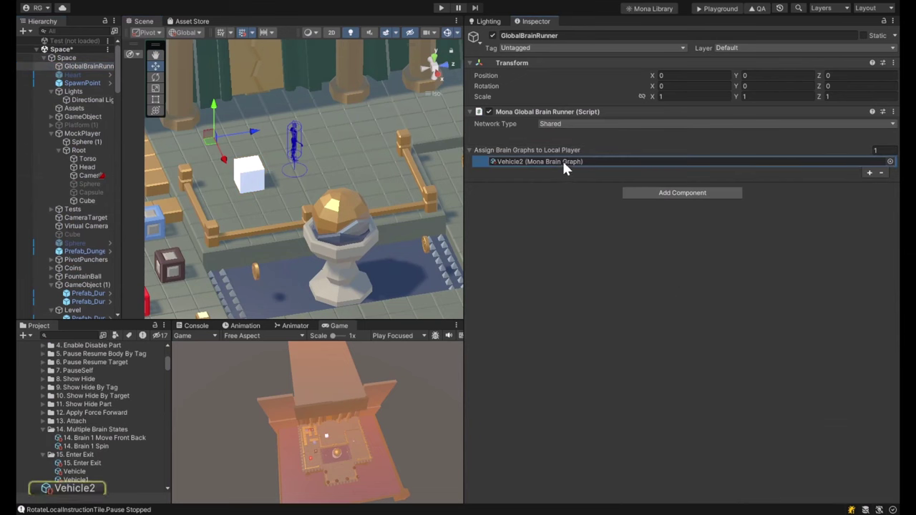
double_click(502, 161)
scroll(628, 297, down, 4)
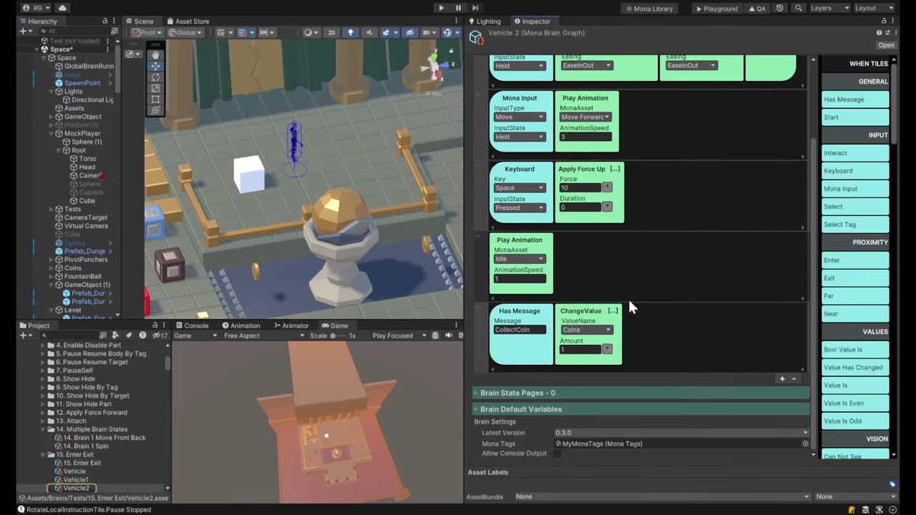
- Add a new core page instruction to the Vehicle2 brain with a Has Message tile for the message CollectKey
click(782, 379)
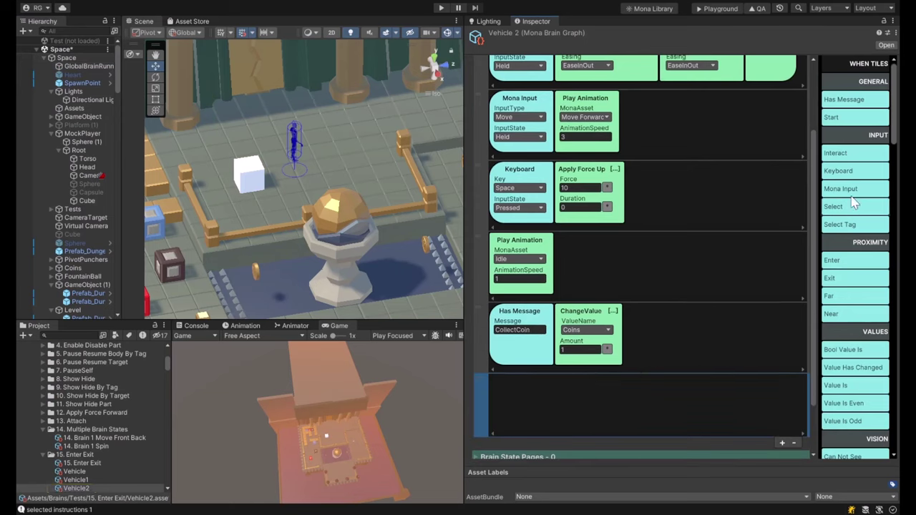
click(852, 99)
click(526, 401)
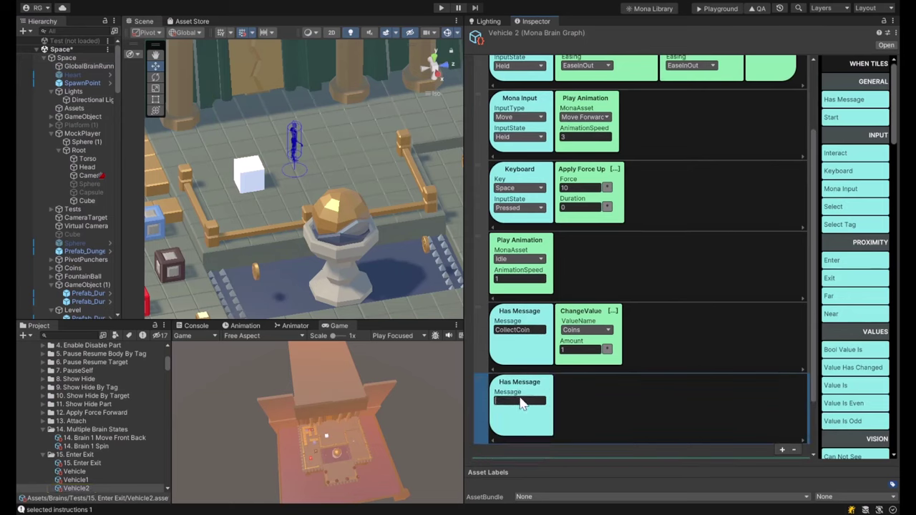
text(CollectKey)
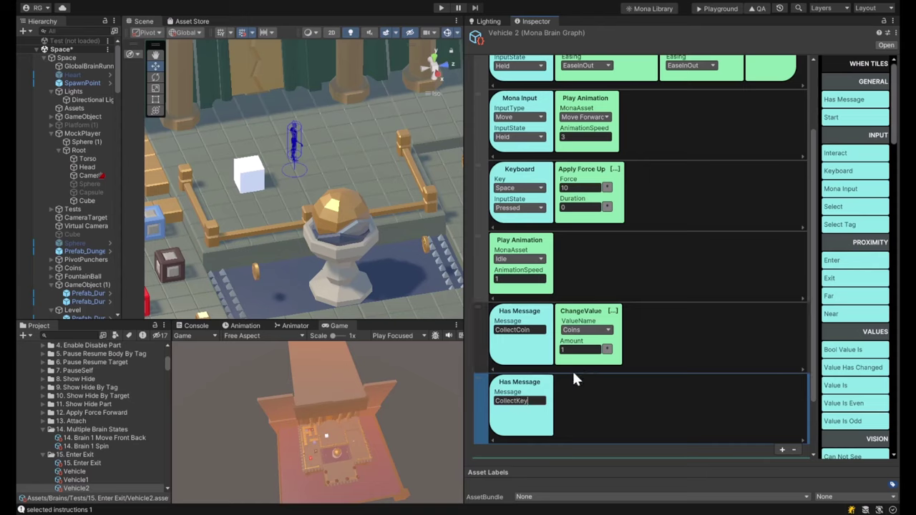
- Add a ChangeValue tile to the CollectKey instruction
scroll(853, 307, down, 5)
scroll(853, 308, down, 6)
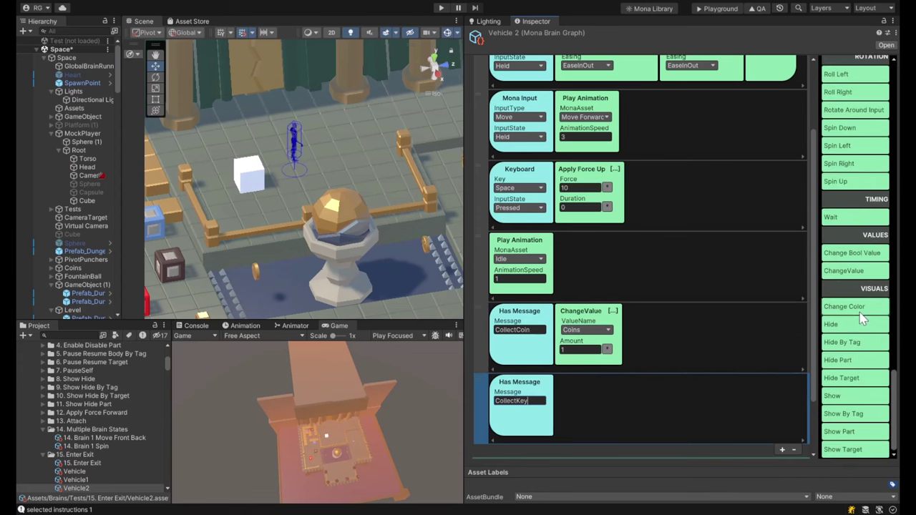
click(845, 278)
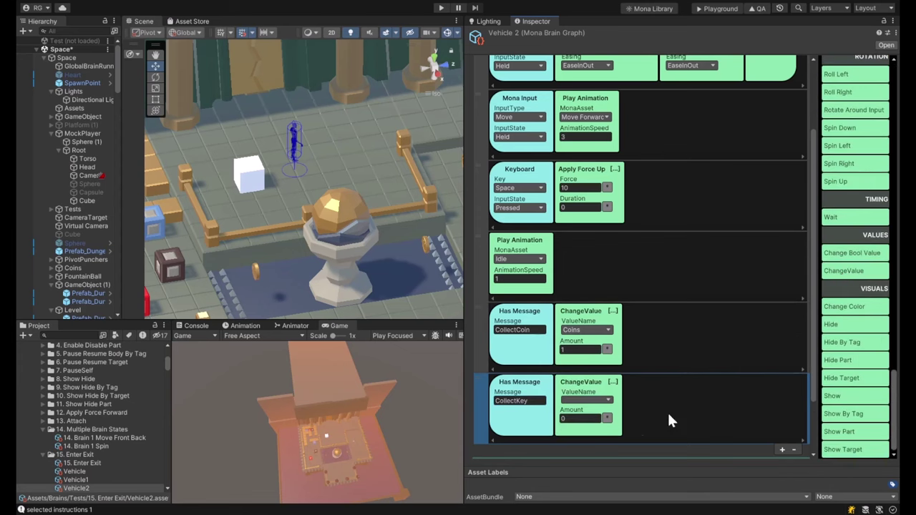
- Add a Number variable named Key with value 0 to the Vehicle2 brain's default variables
scroll(667, 411, down, 3)
click(494, 408)
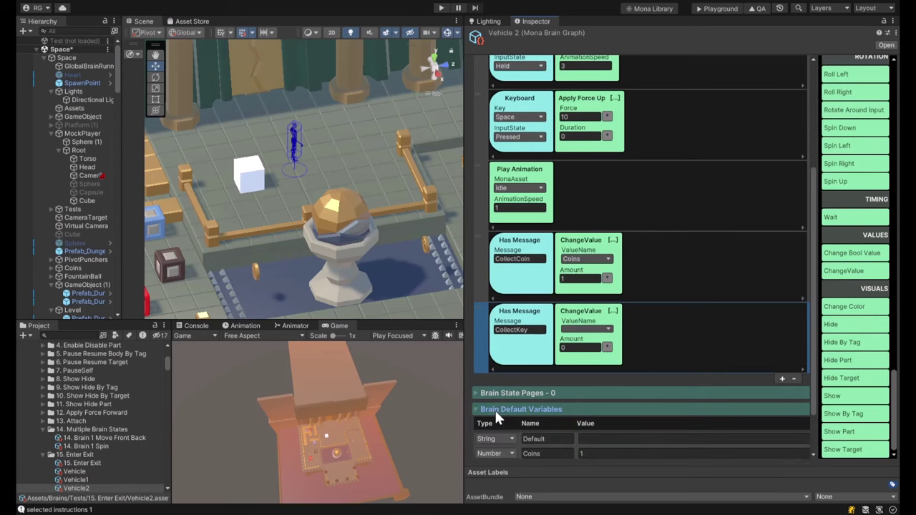
click(782, 413)
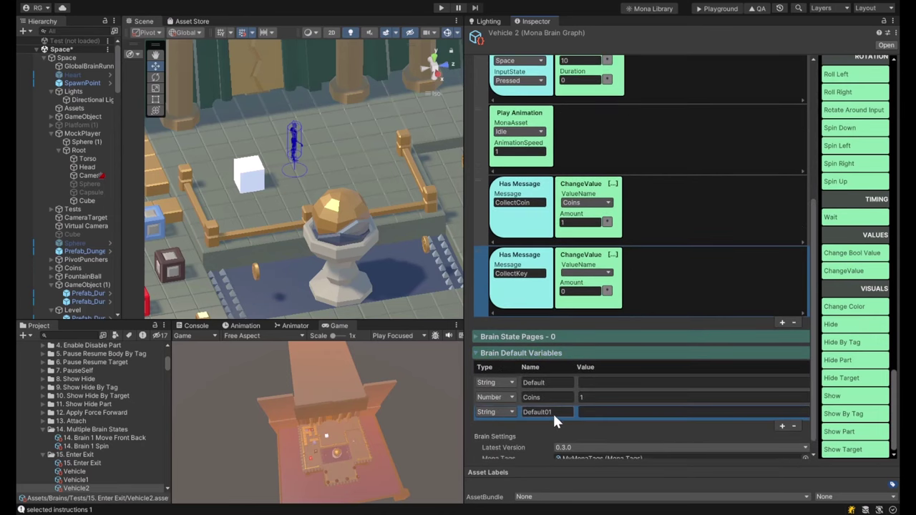
text(Key)
click(582, 413)
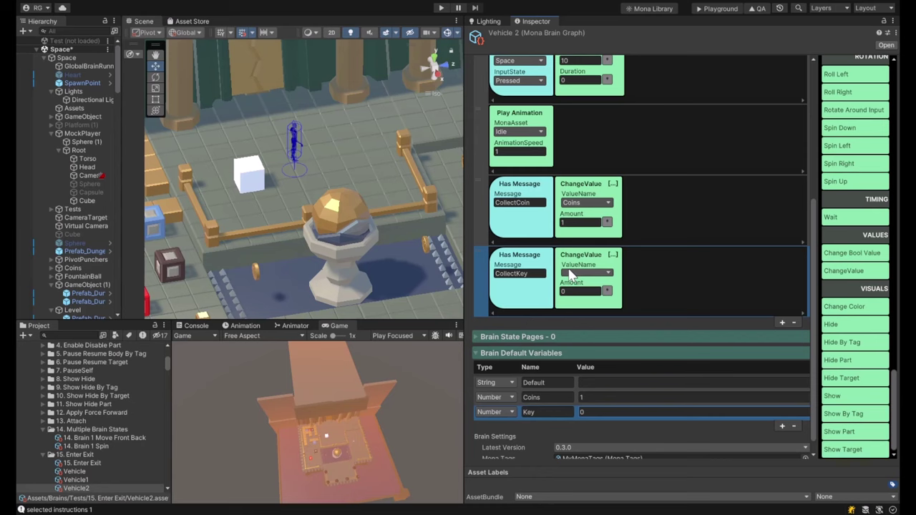
- Reload the Vehicle2 brain graph and assign the Key variable as the CollectKey ChangeValue tile's value name
click(77, 480)
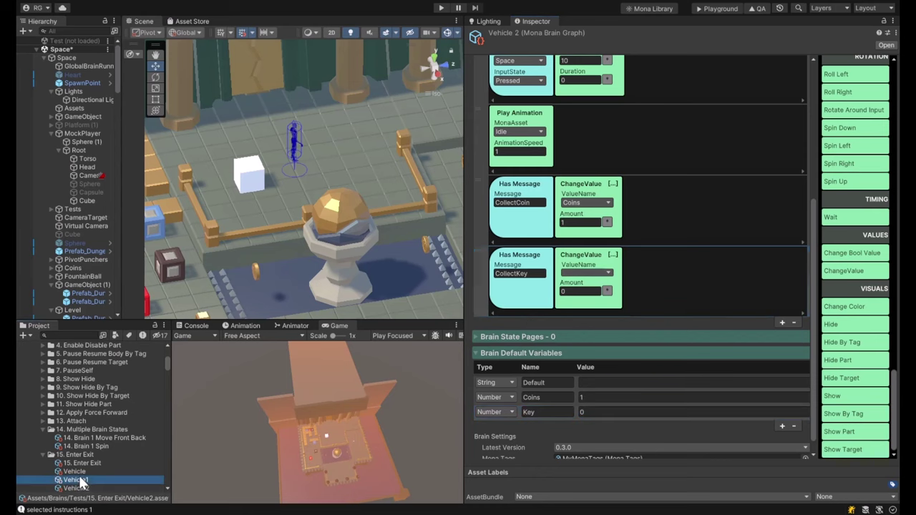
click(78, 488)
scroll(624, 314, down, 5)
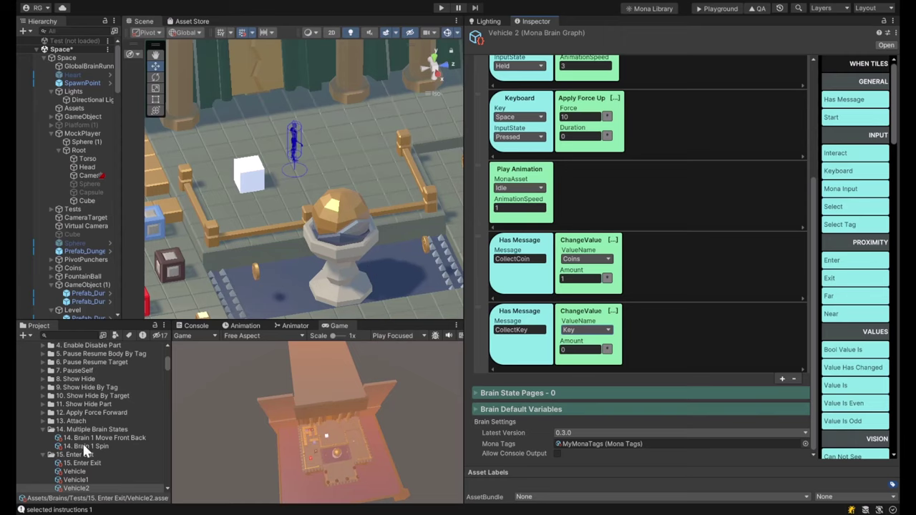
- Select the placed key in the scene and open the FloatingKey brain graph assigned to it
scroll(368, 197, down, 3)
click(419, 180)
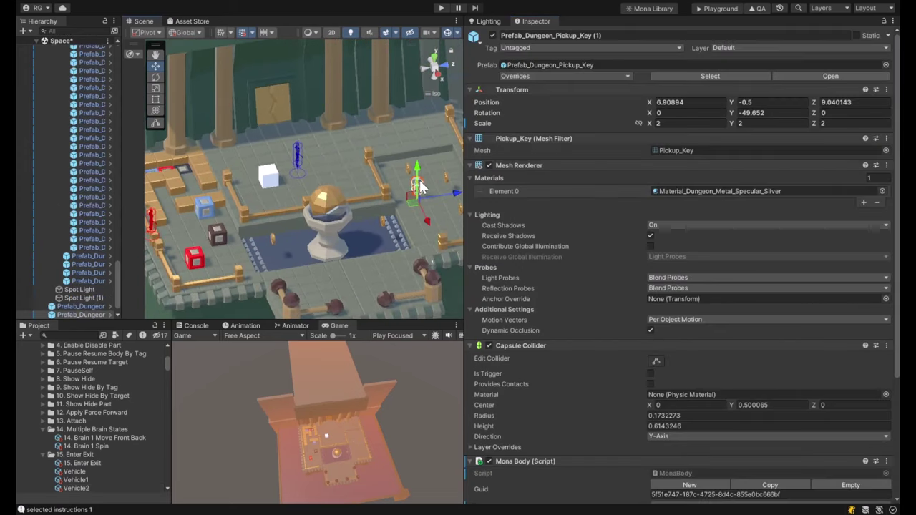
scroll(540, 307, down, 5)
double_click(581, 421)
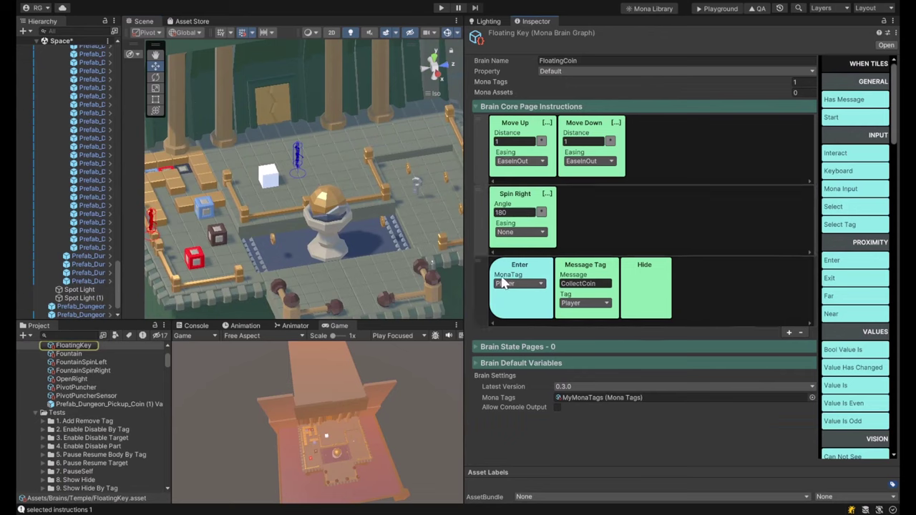
- Set the brain name to FloatingKey and change the Message Tag tile's message to CollectKey
click(571, 285)
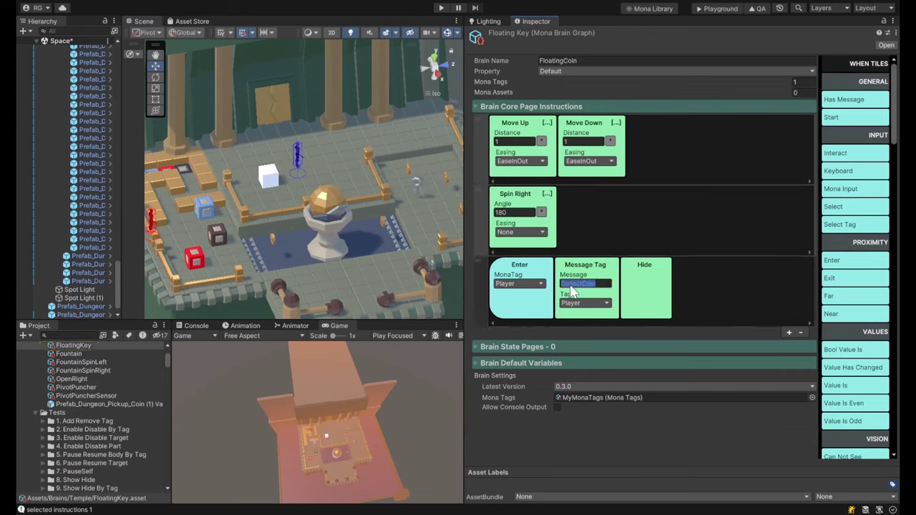
click(565, 60)
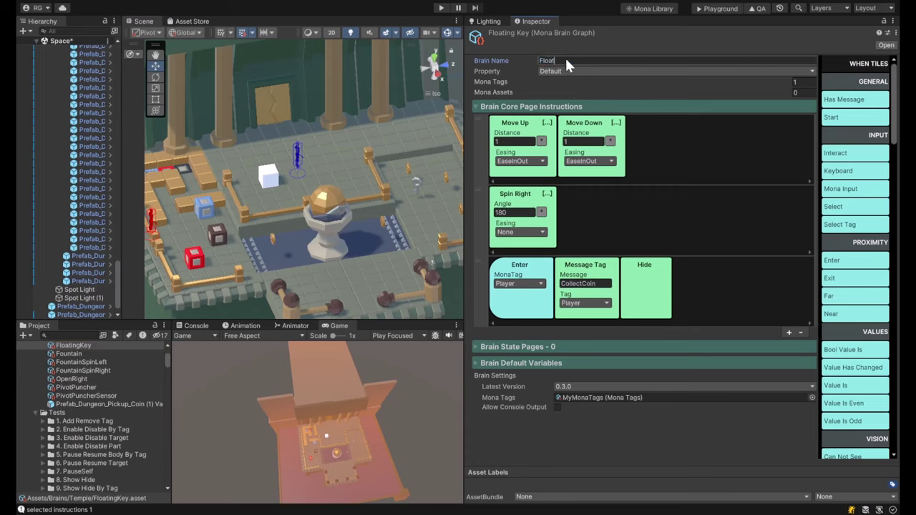
text(FloatingKey)
click(584, 284)
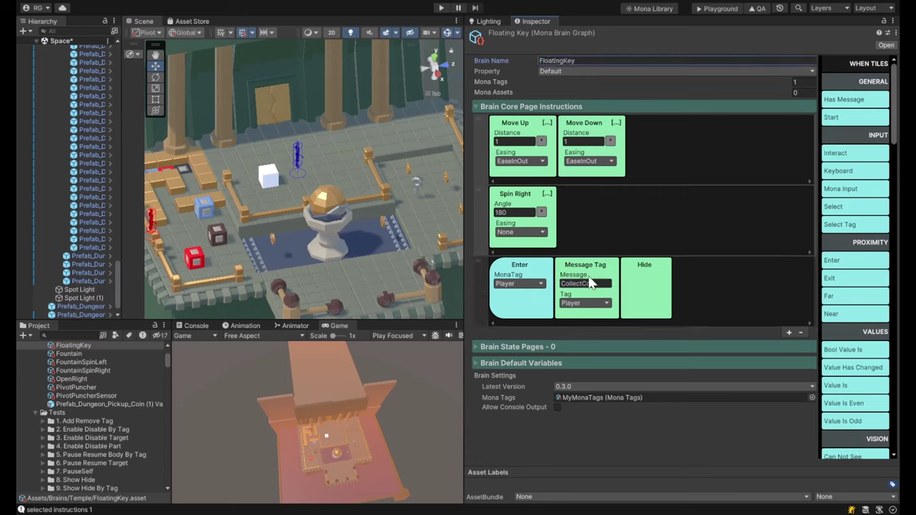
text(Col)
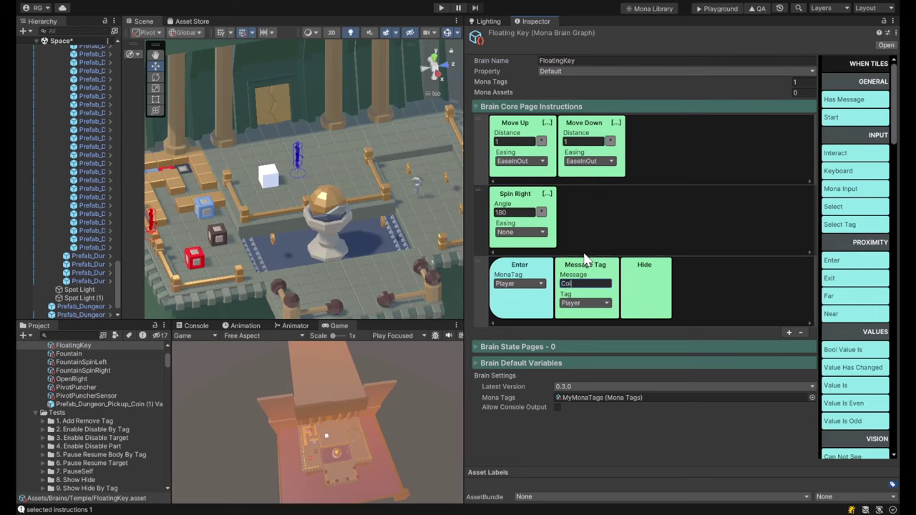
text(lectKey)
- Reopen the Vehicle2 brain graph, set the CollectKey ChangeValue tile's amount to 1, and show the brain's default variables
scroll(93, 386, up, 2)
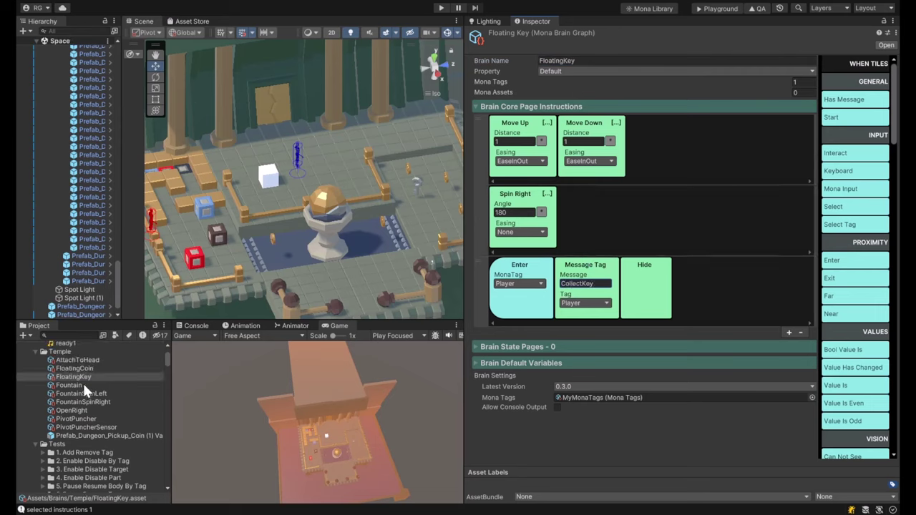
click(80, 385)
click(80, 378)
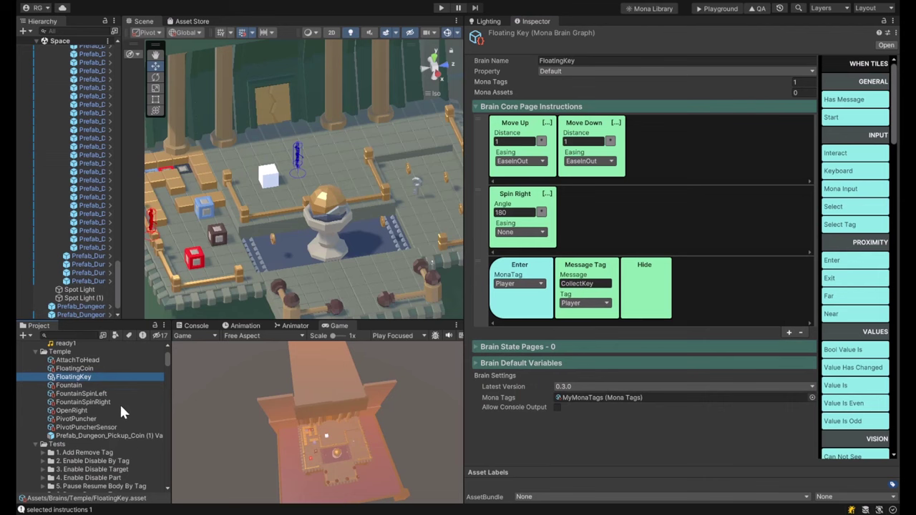
scroll(98, 393, down, 10)
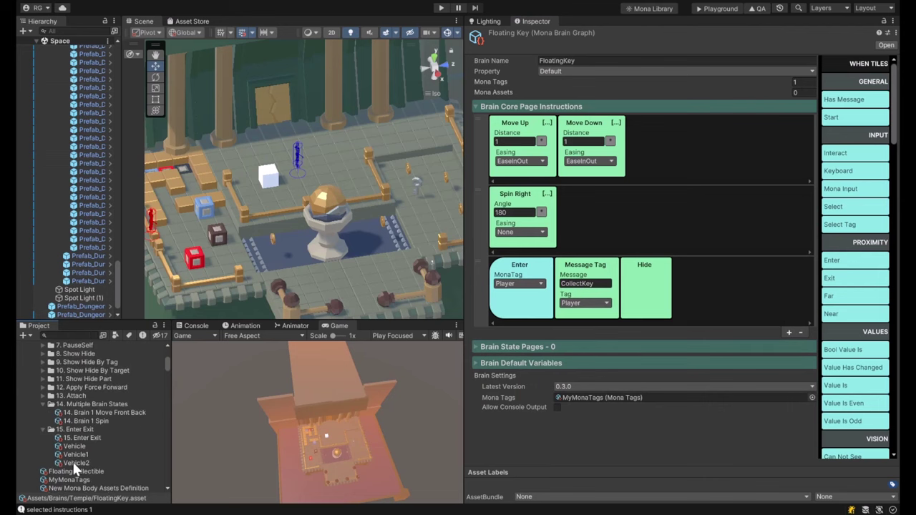
click(73, 462)
scroll(698, 284, down, 5)
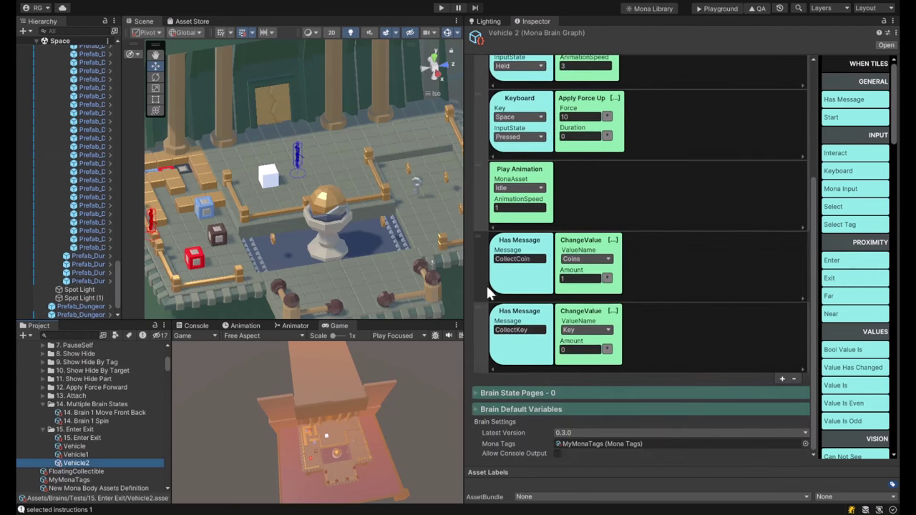
click(613, 313)
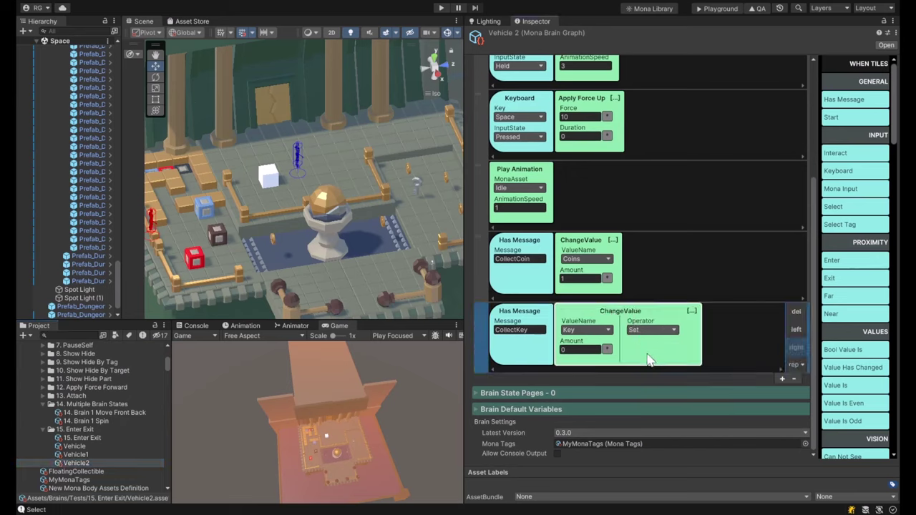
click(580, 350)
text(1)
click(707, 333)
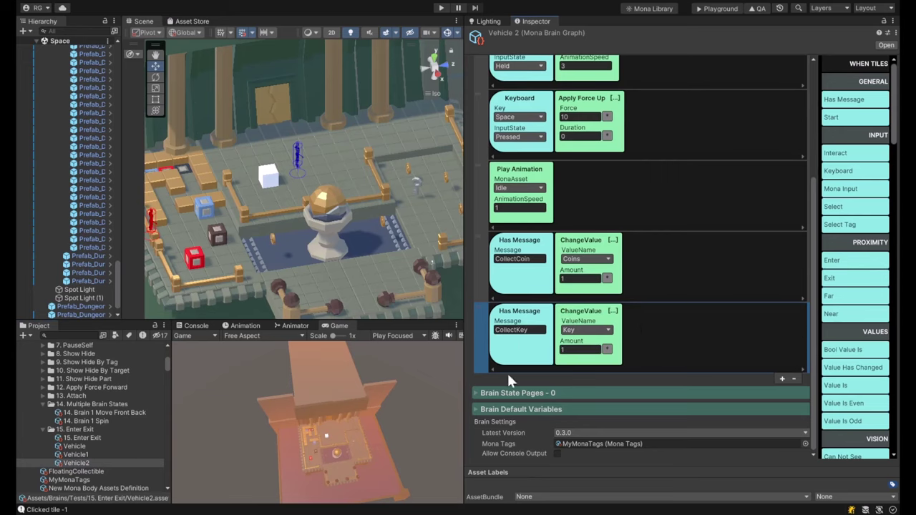
click(480, 406)
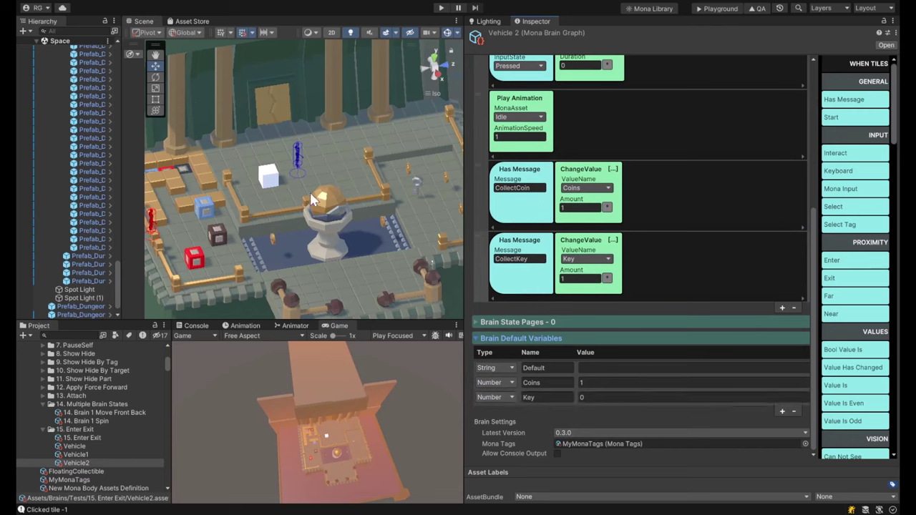
- Run the scene and move the player cube through the coins and into the floating key to test collecting them
click(441, 8)
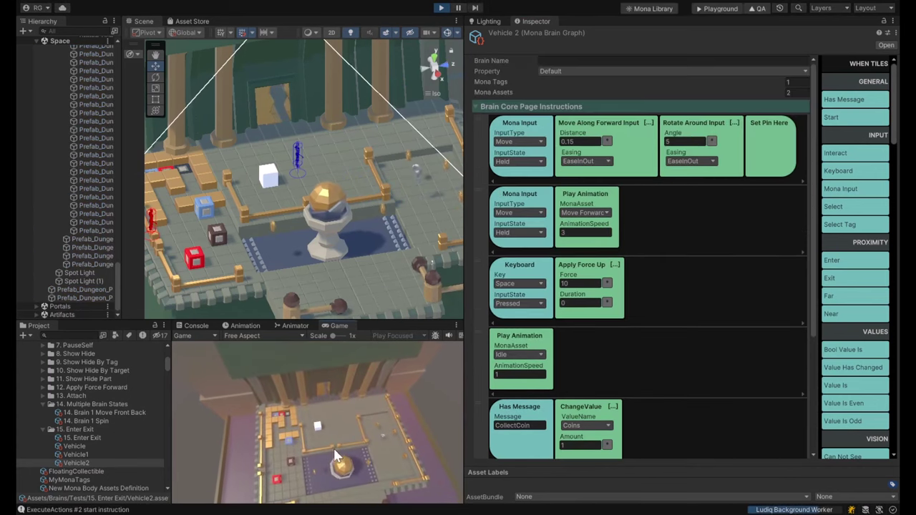
key(w)
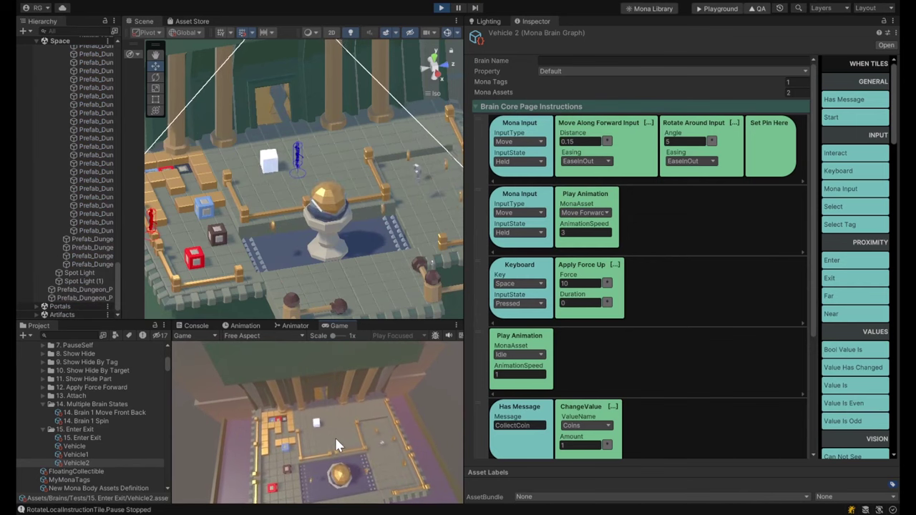
key(w)
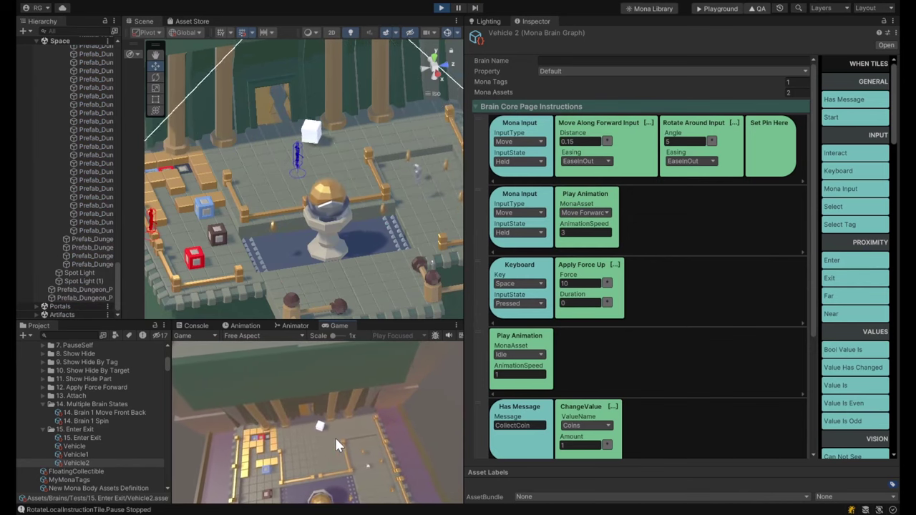
key(s)
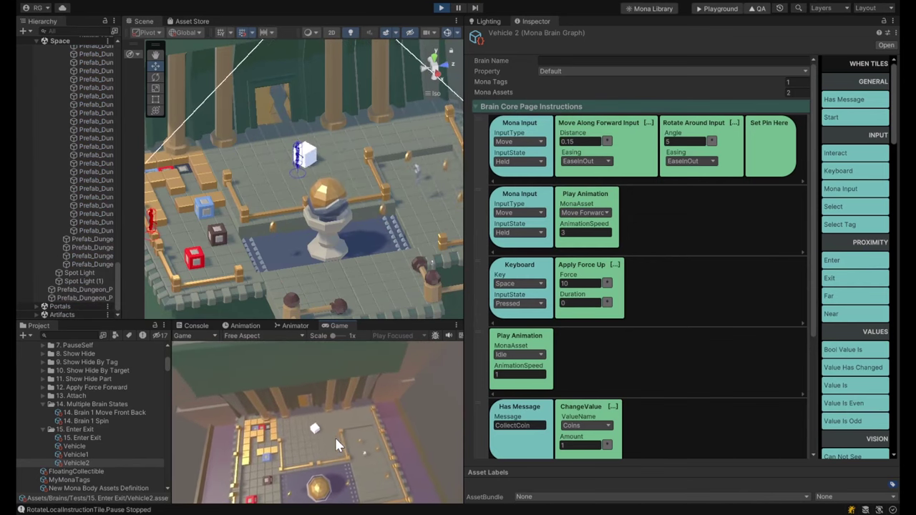
key(w)
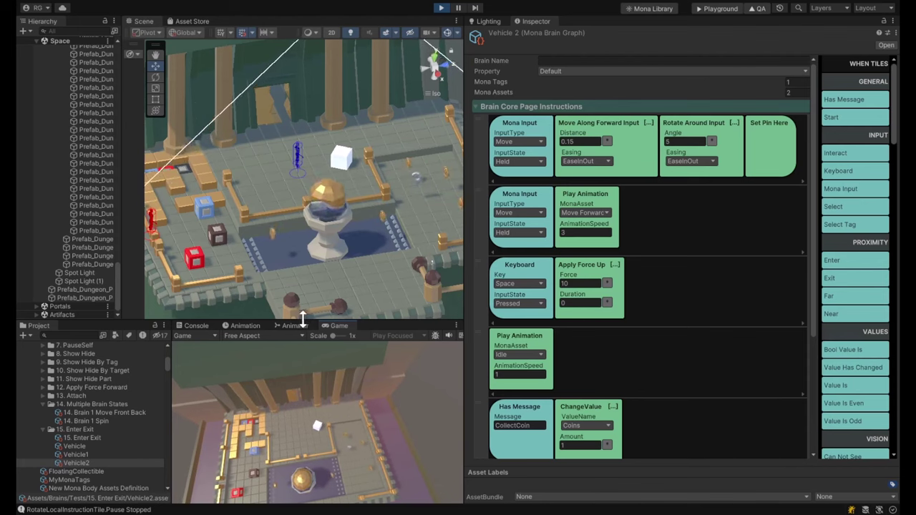
key(w)
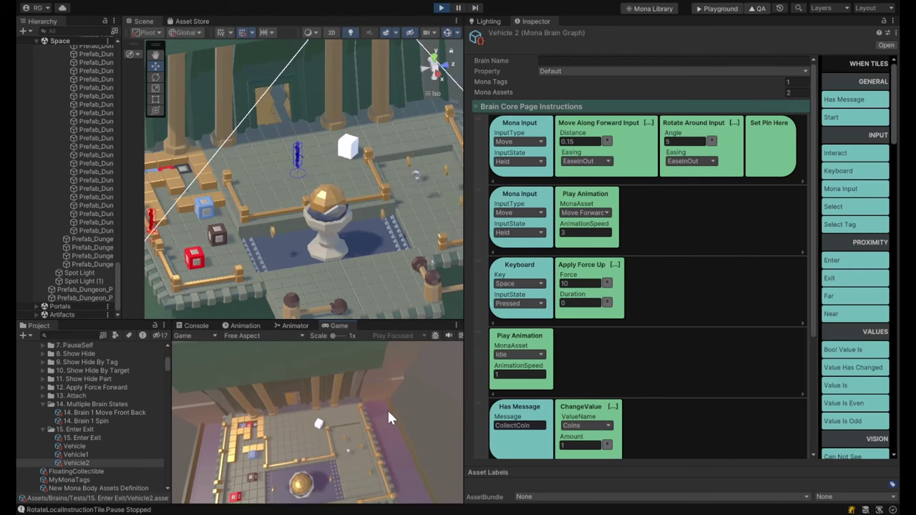
key(w)
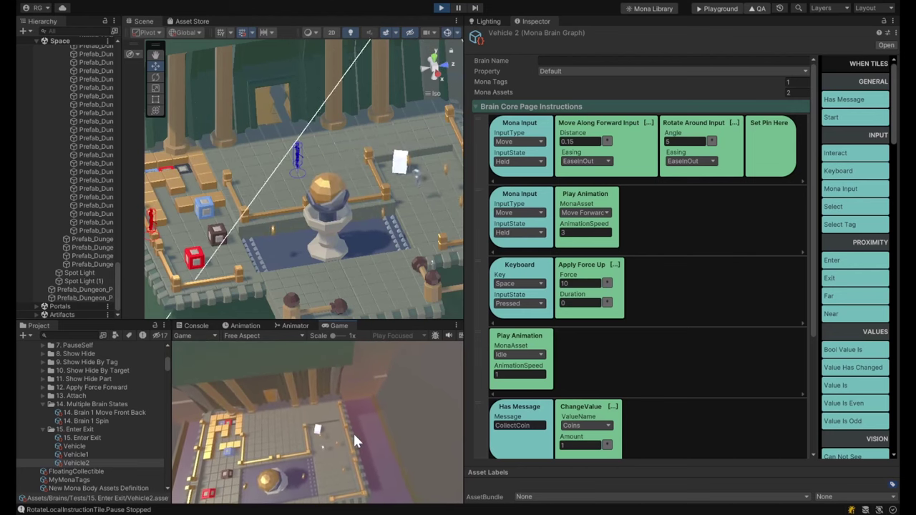
key(w)
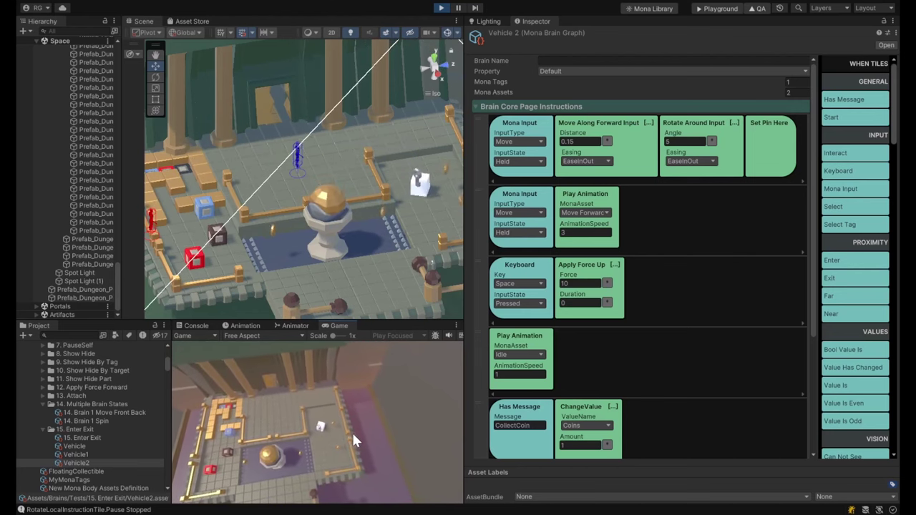
key(w)
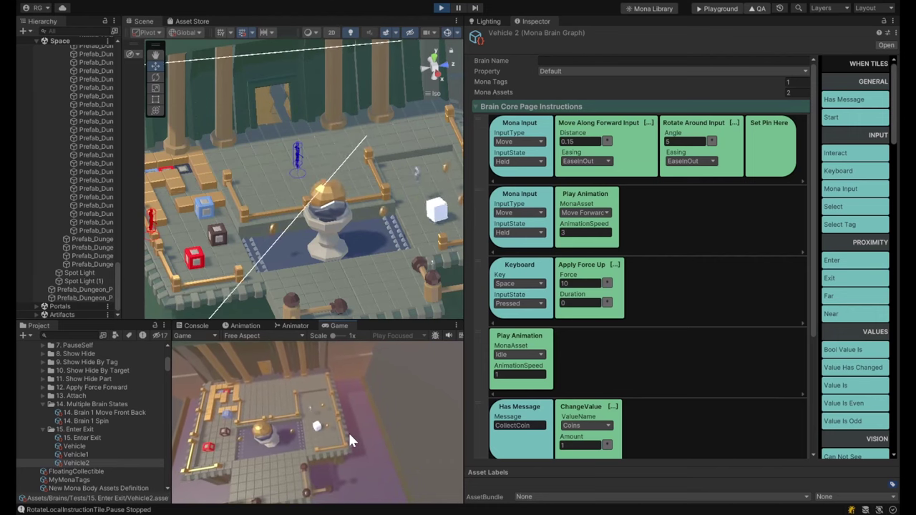
key(w)
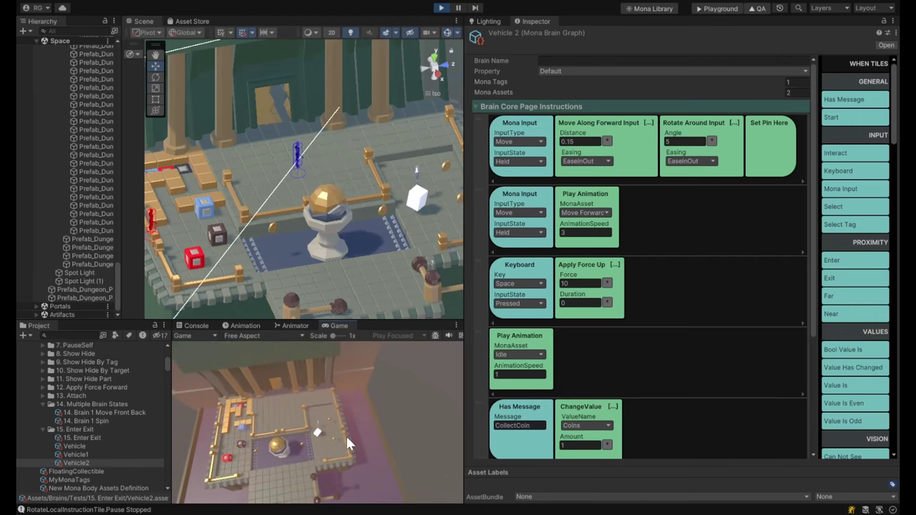
key(w)
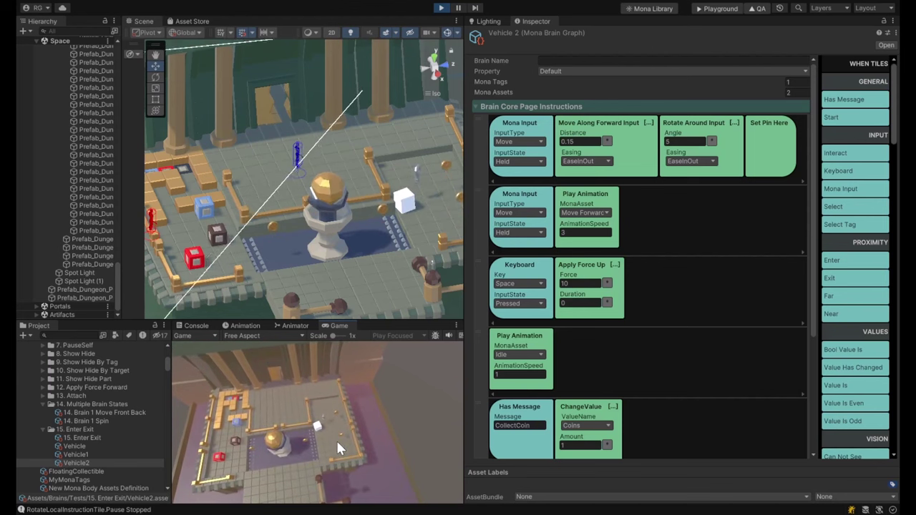
key(w)
key(space)
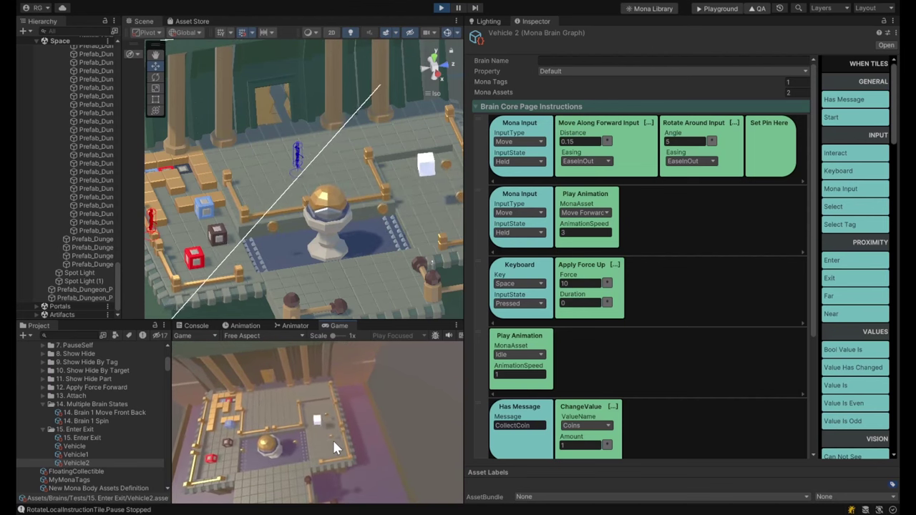
- Check the Coins and Key values in MockPlayer's Mona Brain Variables, and stop the play test
scroll(69, 144, up, 10)
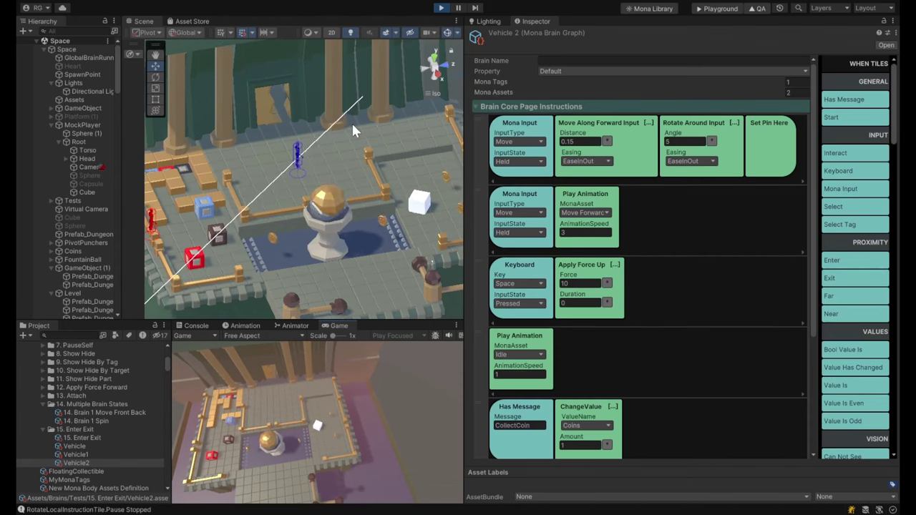
click(81, 125)
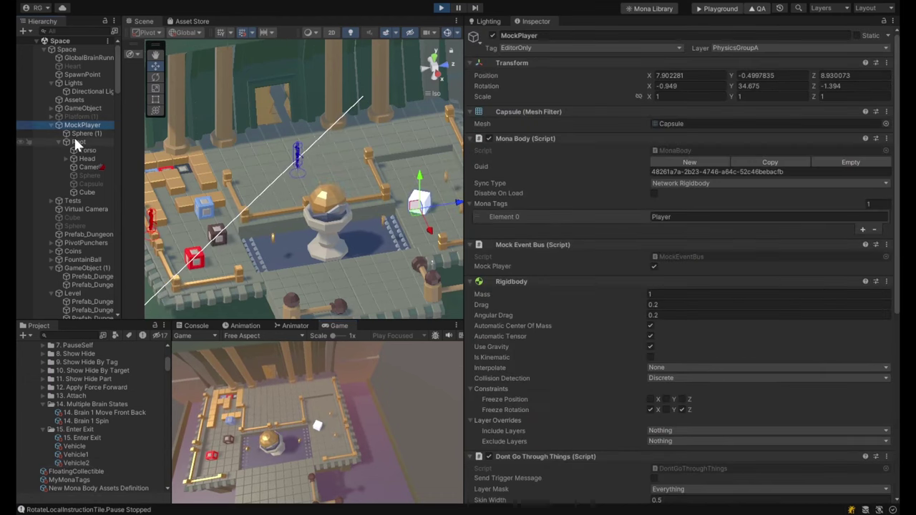
scroll(638, 303, down, 10)
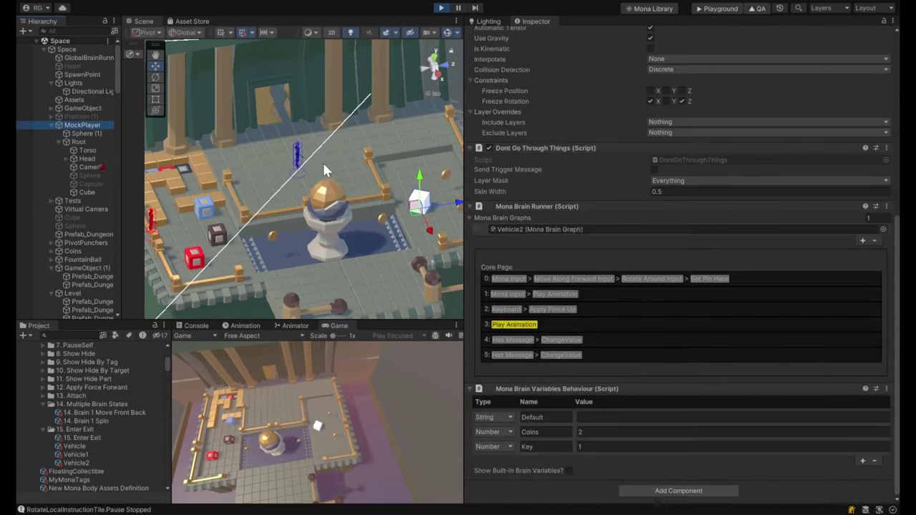
click(441, 8)
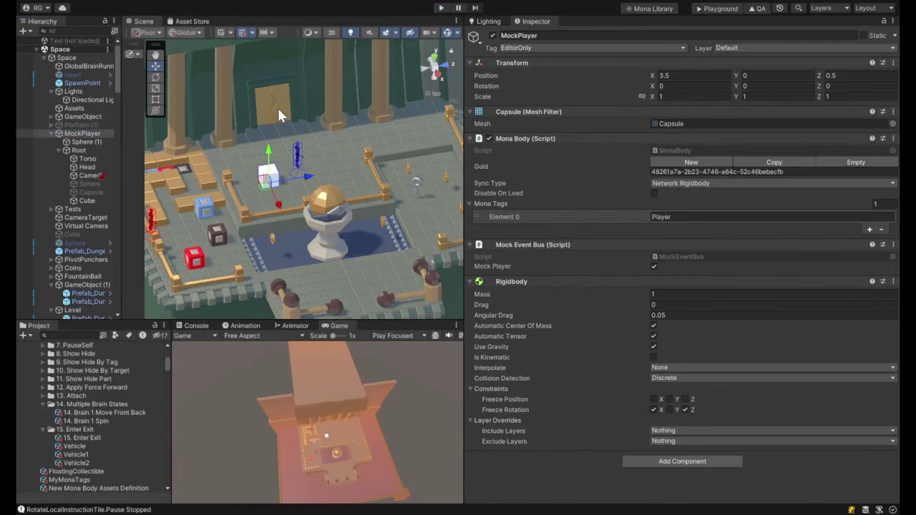
- Duplicate the right temple door's OpenRight brain graph, and name both the copied asset and its brain OpenLeft
click(279, 113)
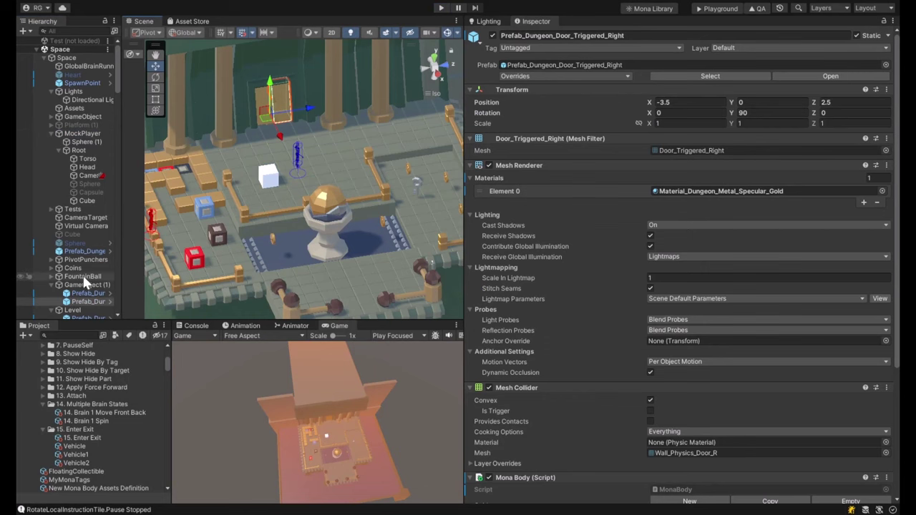
click(76, 293)
click(74, 302)
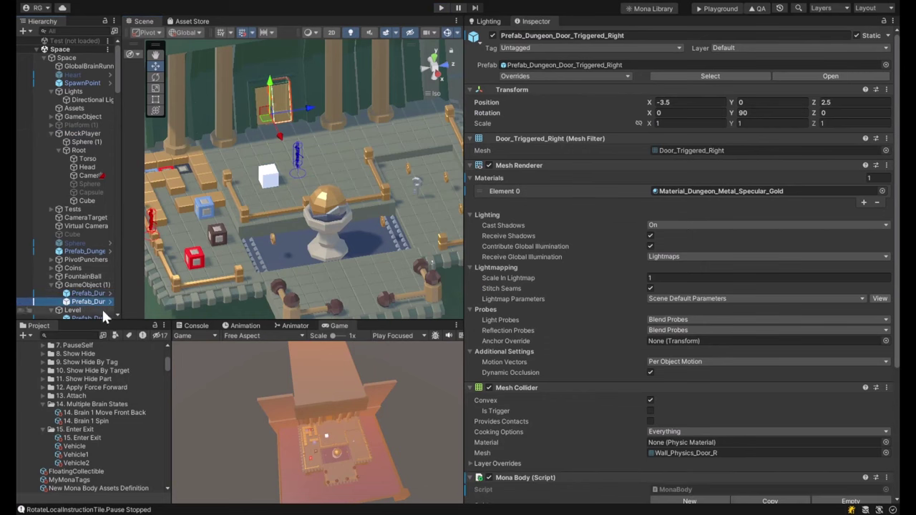
scroll(662, 386, down, 5)
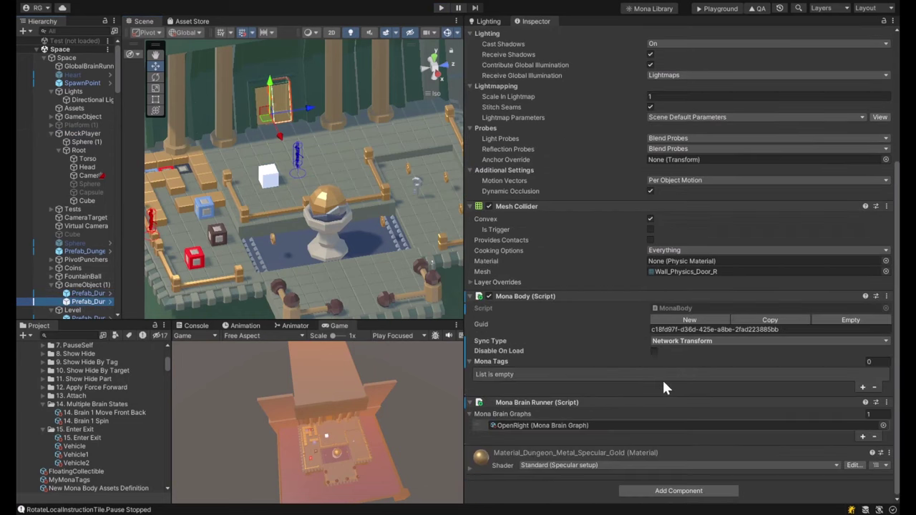
click(526, 426)
click(69, 347)
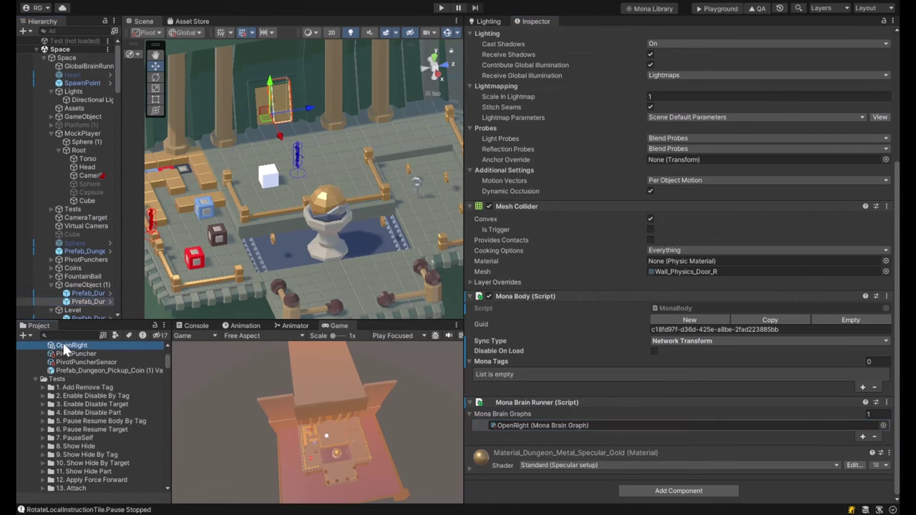
key(ctrl+d)
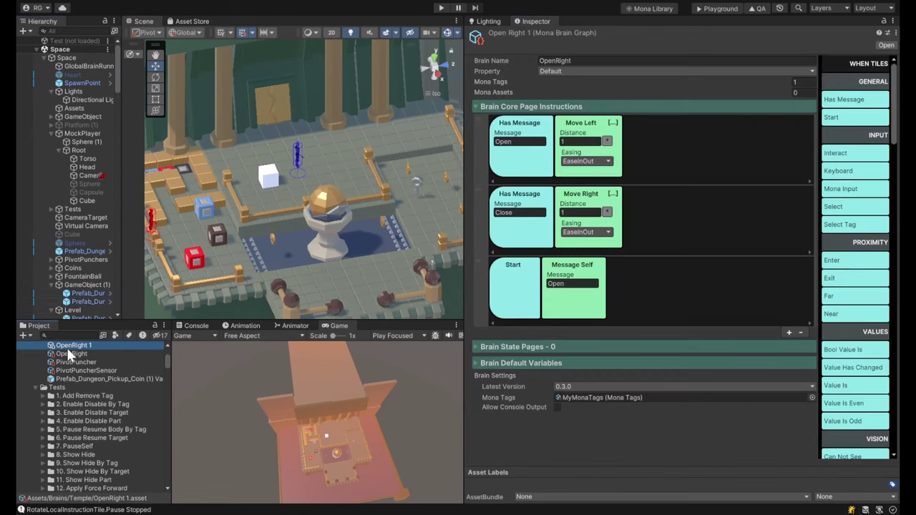
click(72, 346)
text(Left)
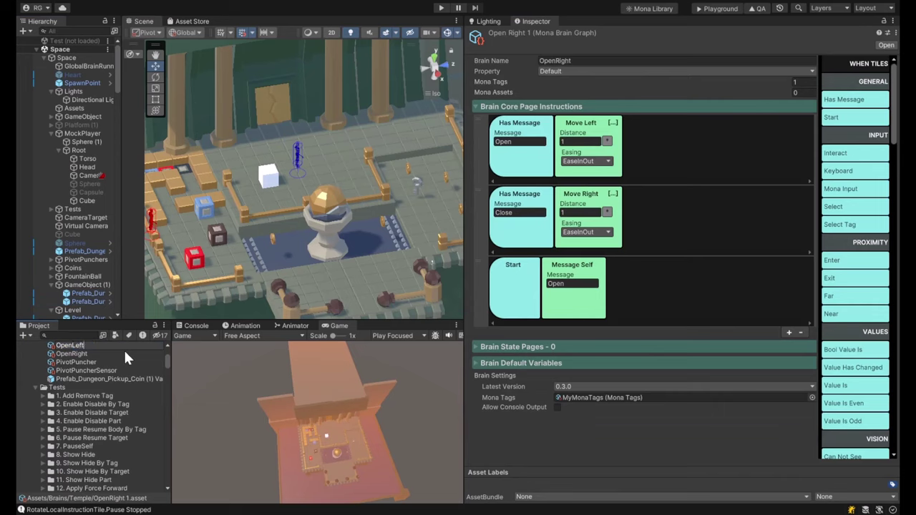
key(Return)
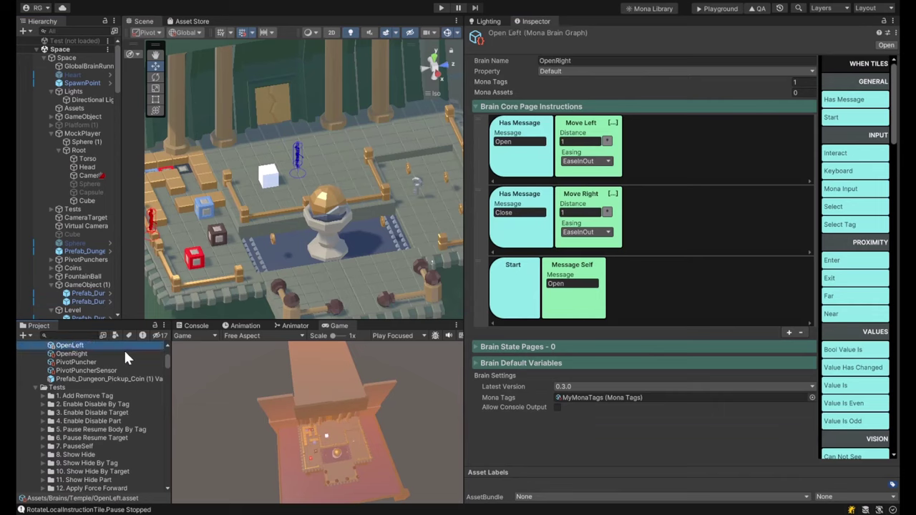
click(583, 59)
text(Open)
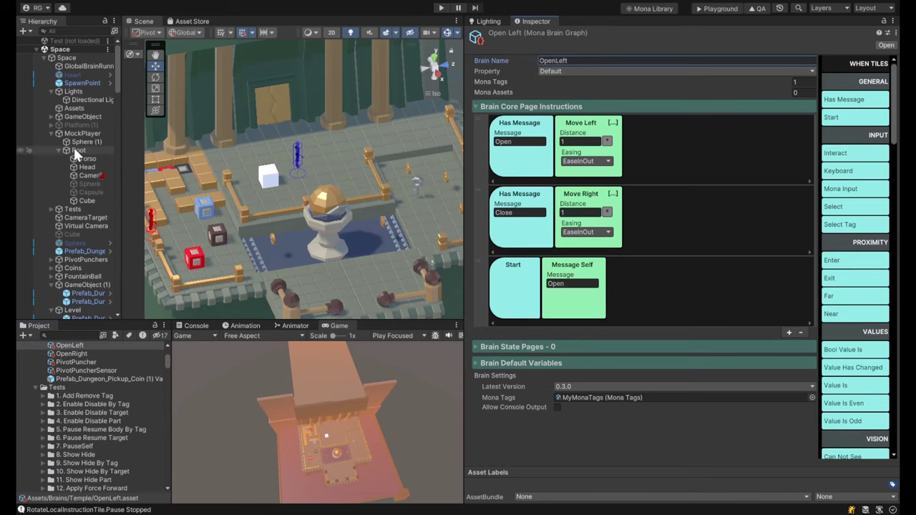
- Add a Mona Brain Runner component to Prefab_Dungeon_Door_Triggered_Left
click(273, 104)
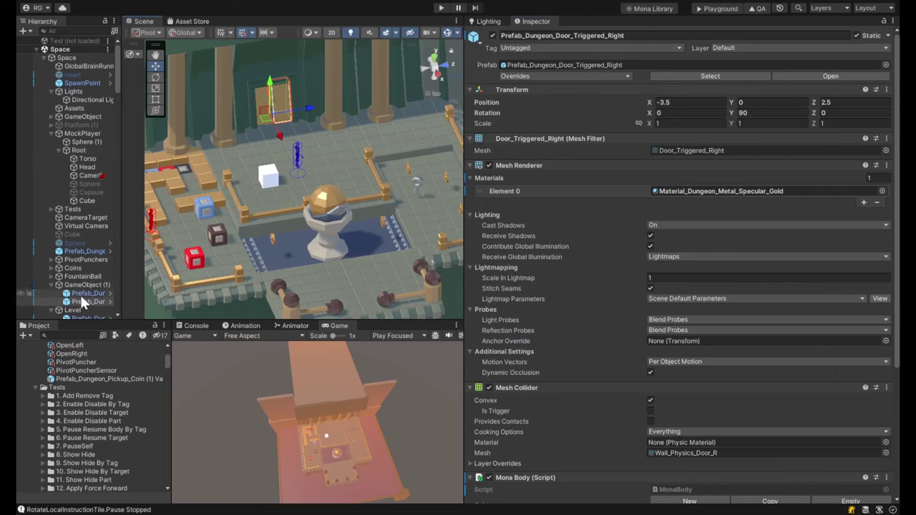
scroll(642, 299, down, 5)
scroll(644, 301, down, 2)
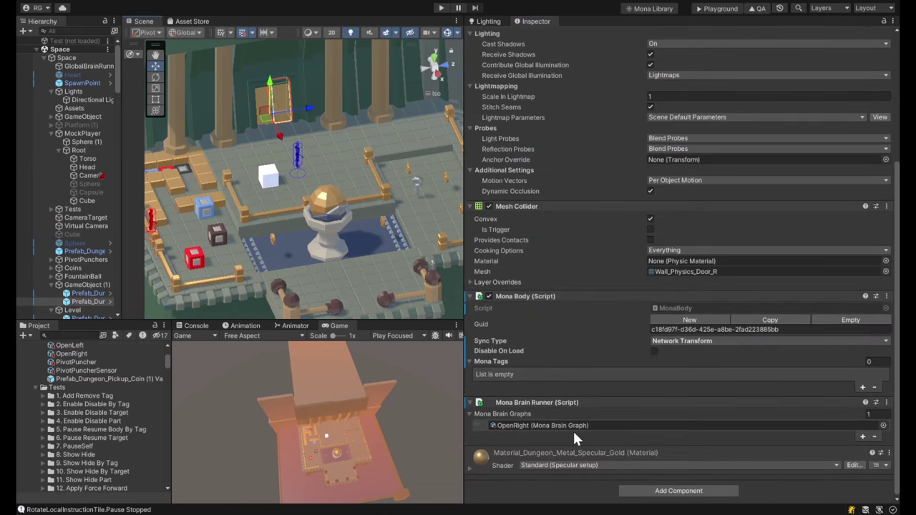
click(78, 293)
scroll(626, 326, down, 1)
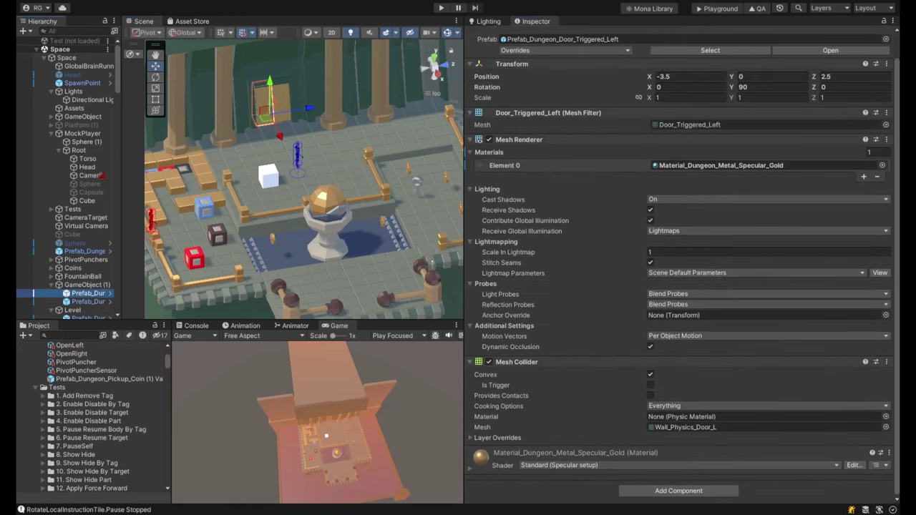
click(673, 492)
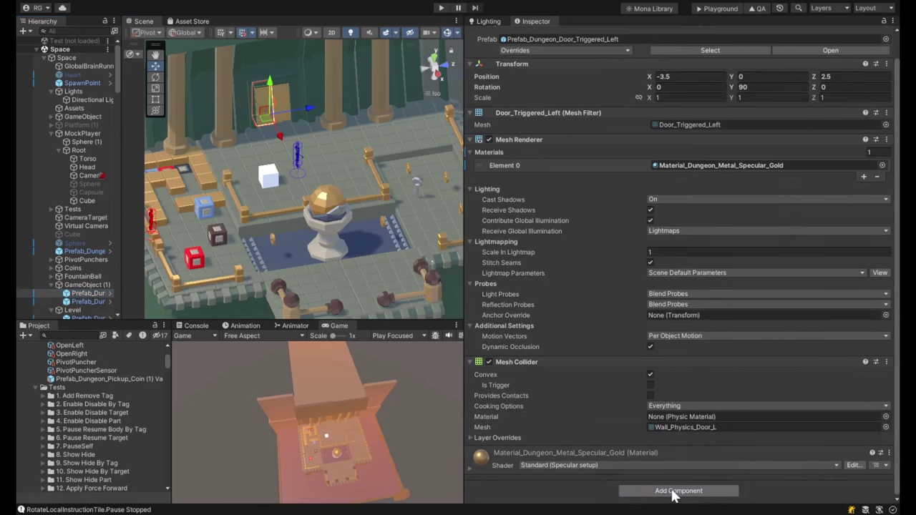
key(Return)
- Give the left door's Mona Body a new Guid with Network Transform sync, and assign OpenLeft as its brain graph
scroll(699, 358, down, 5)
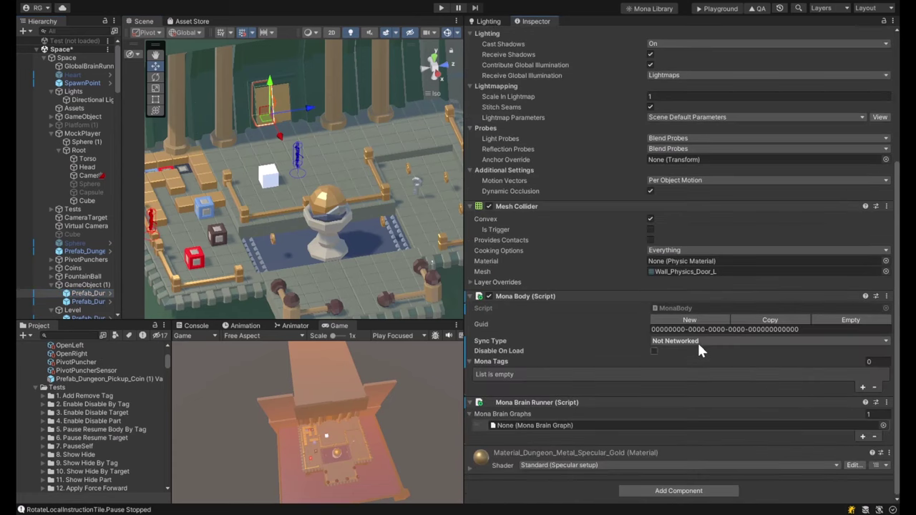
click(688, 318)
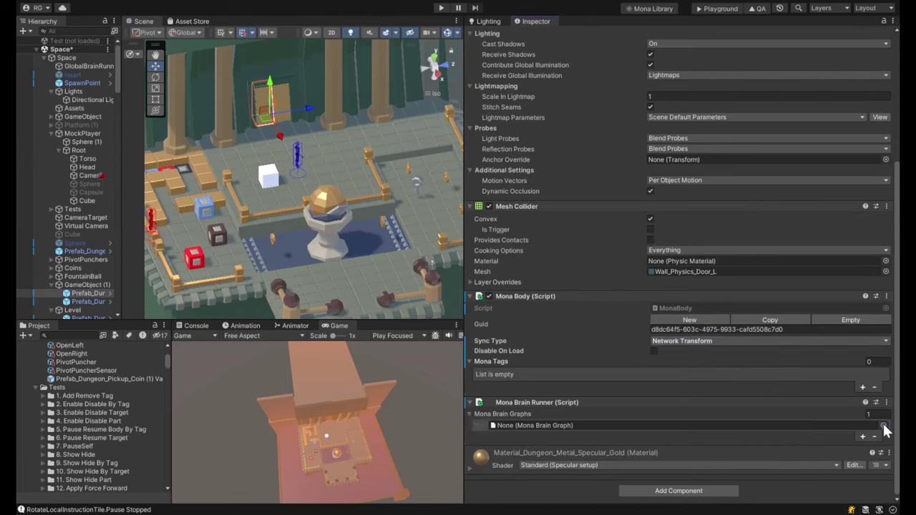
key(Return)
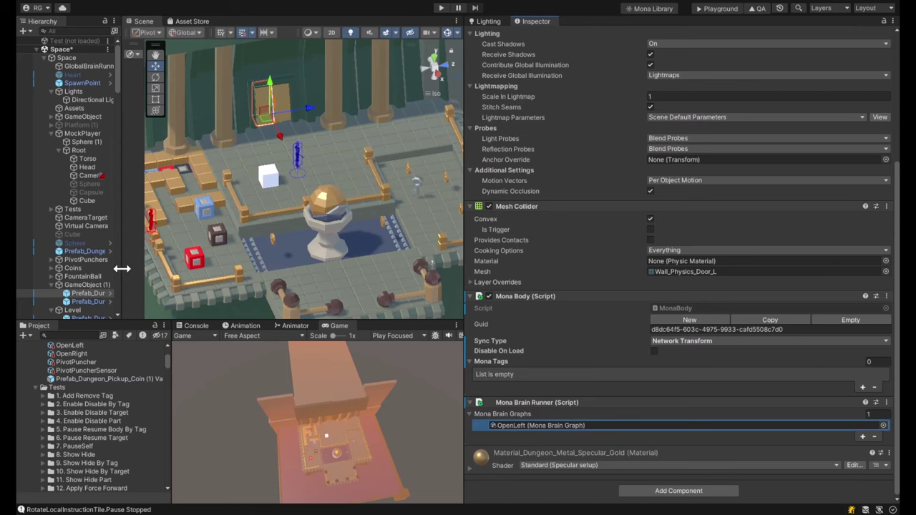
- Review the two door objects under GameObject (1) and the left door's OpenLeft brain instructions, and widen the hierarchy to read the object names
click(84, 284)
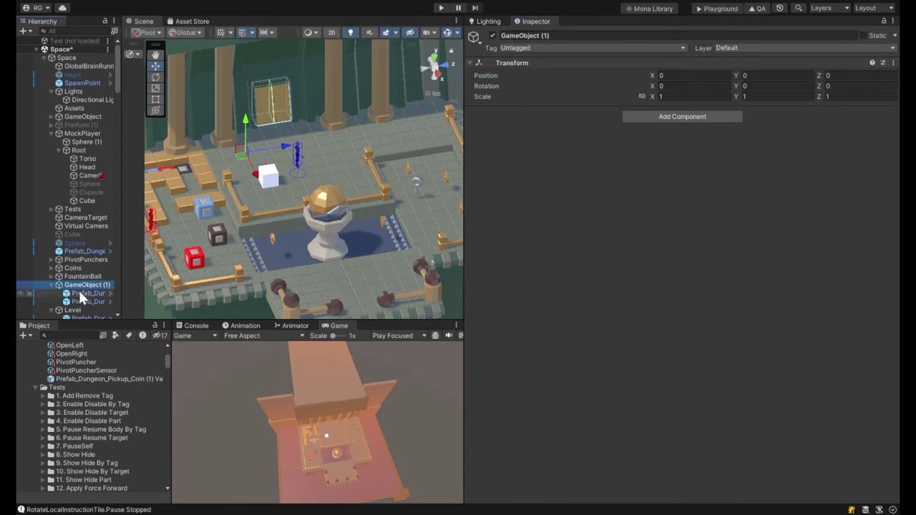
click(79, 293)
click(85, 301)
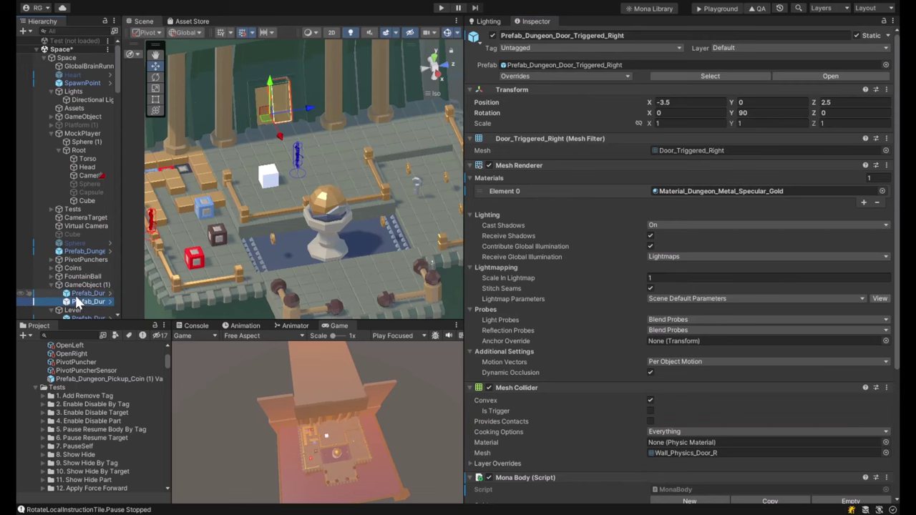
click(84, 294)
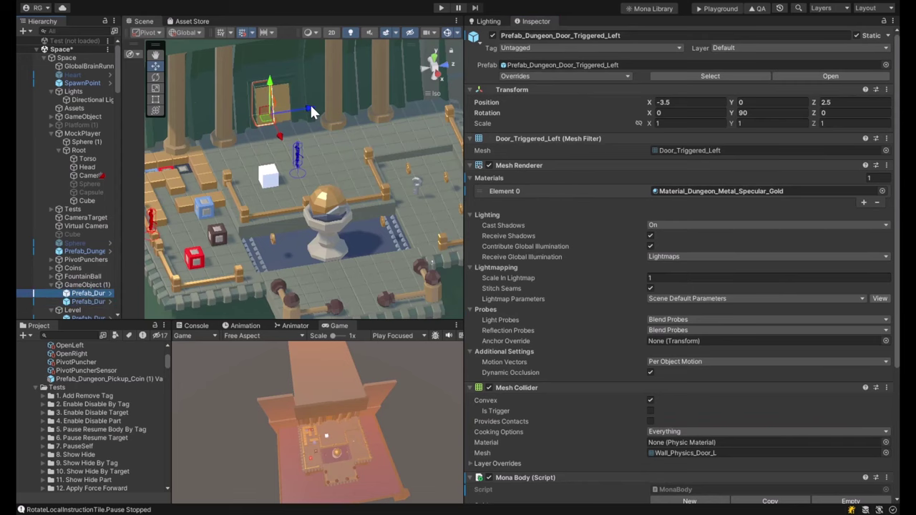
scroll(646, 291, down, 5)
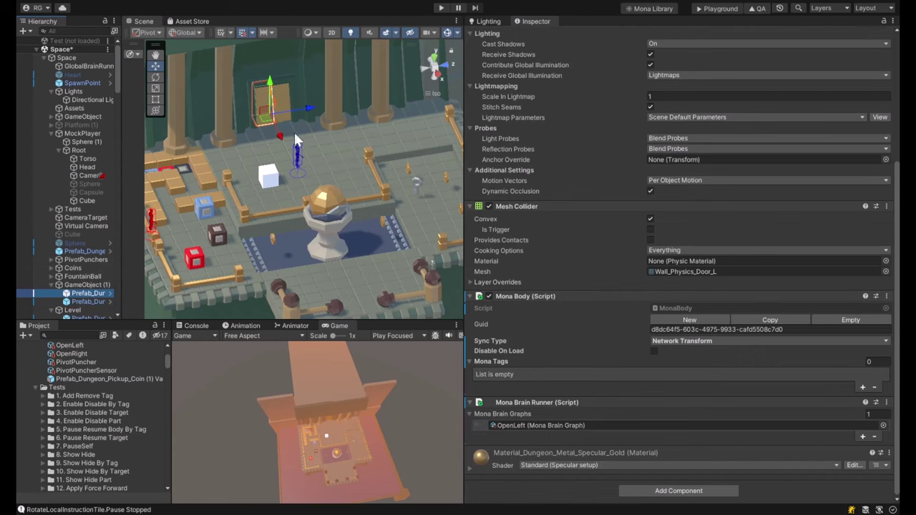
double_click(540, 425)
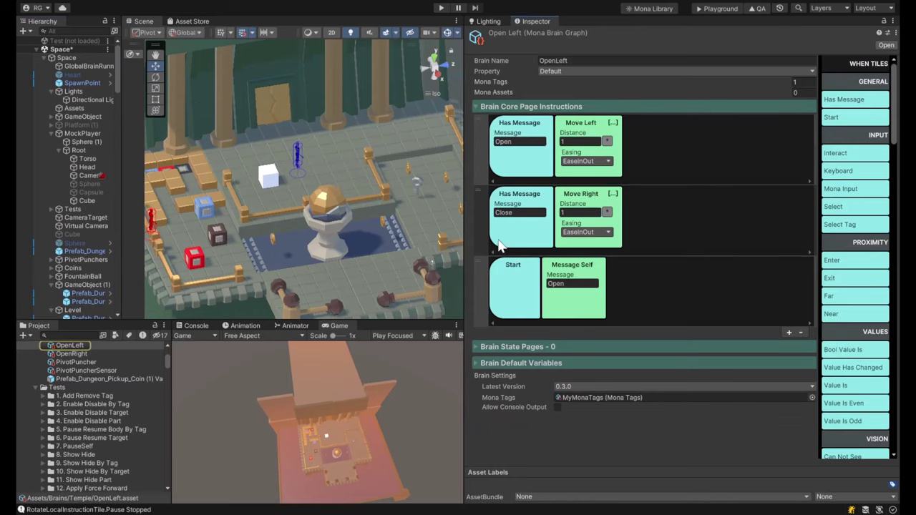
click(81, 285)
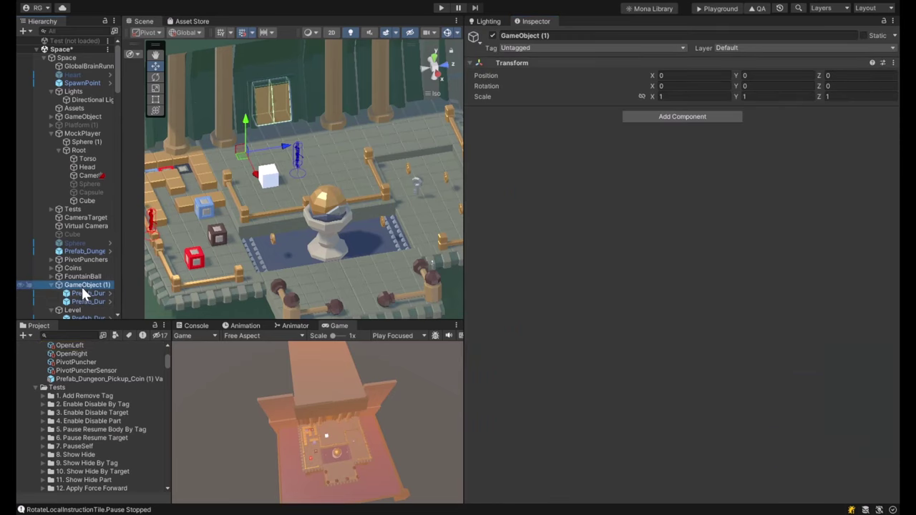
drag(123, 260, 157, 262)
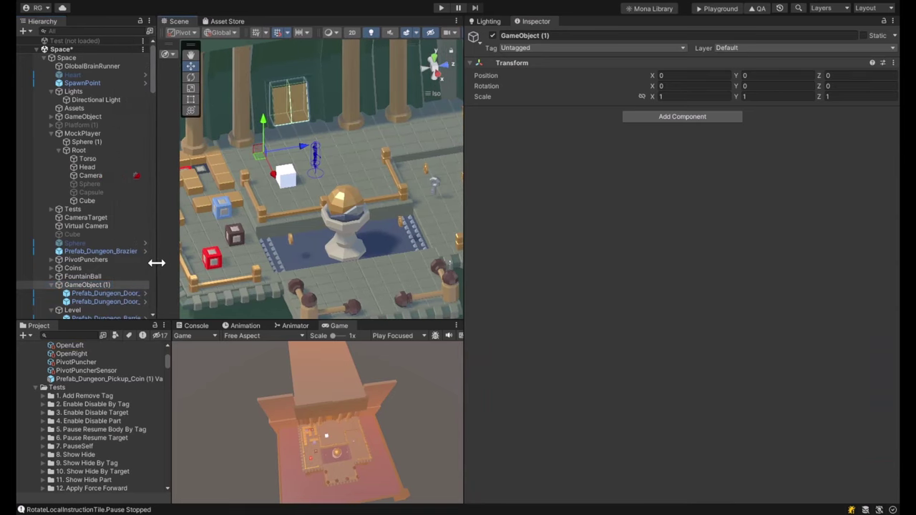
- Open the MyMonaTags asset referenced by the left door's OpenLeft brain and add a new tag named Door
click(87, 292)
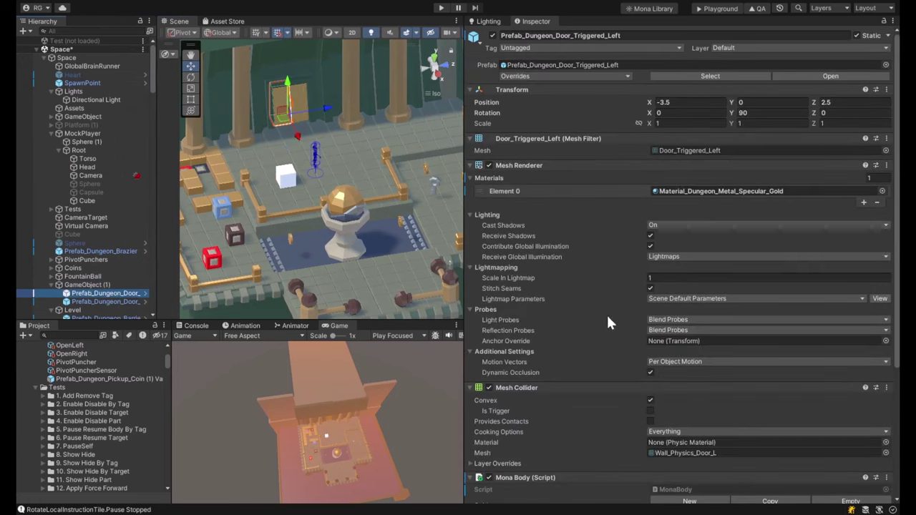
scroll(607, 323, down, 5)
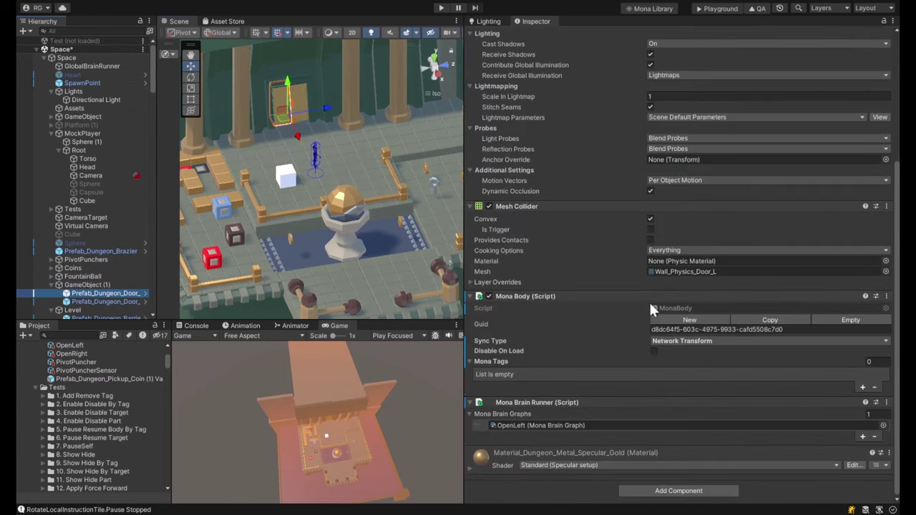
double_click(507, 424)
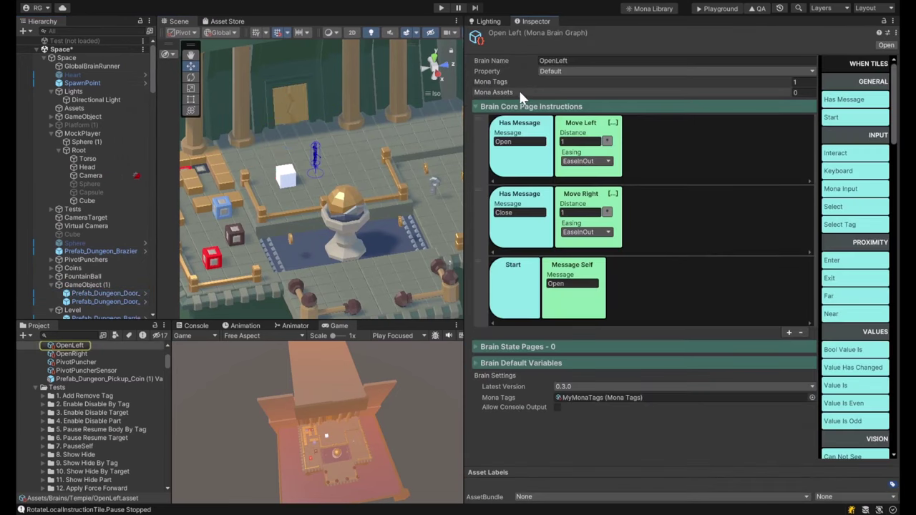
scroll(102, 387, up, 3)
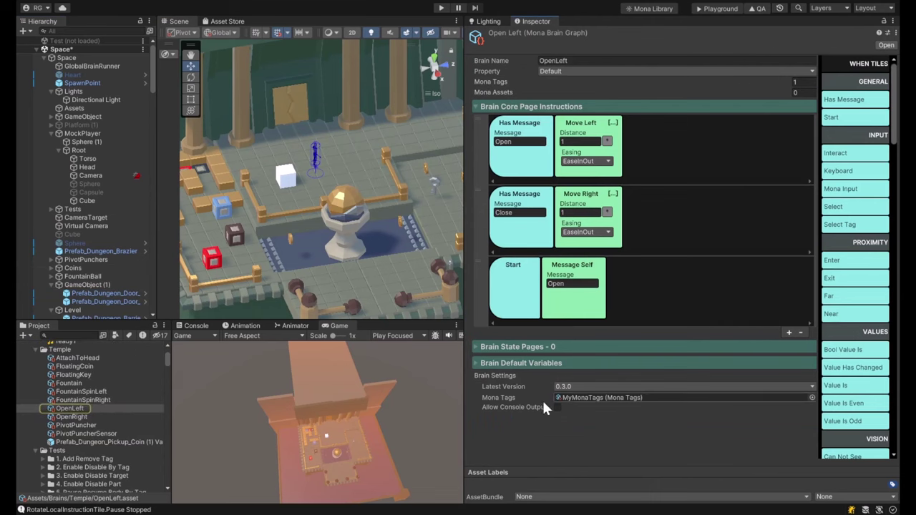
click(624, 399)
double_click(623, 399)
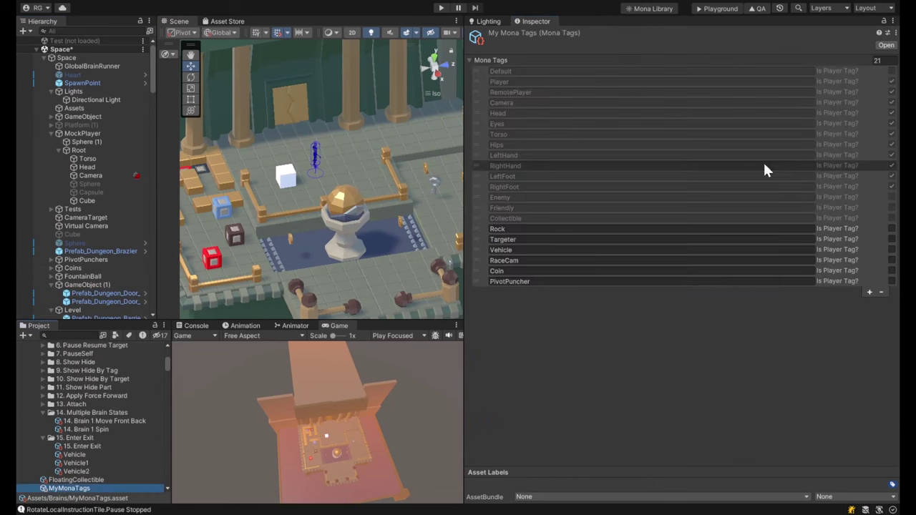
click(870, 293)
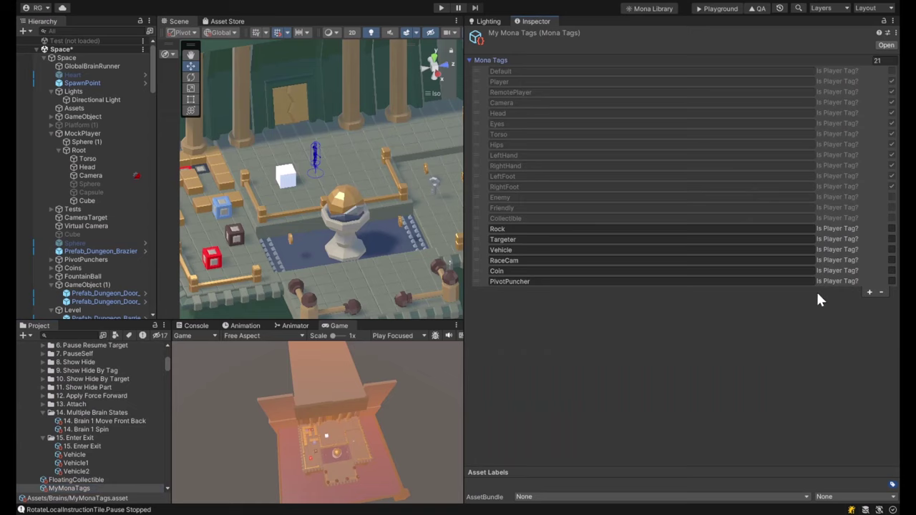
click(868, 292)
click(768, 292)
text(Door)
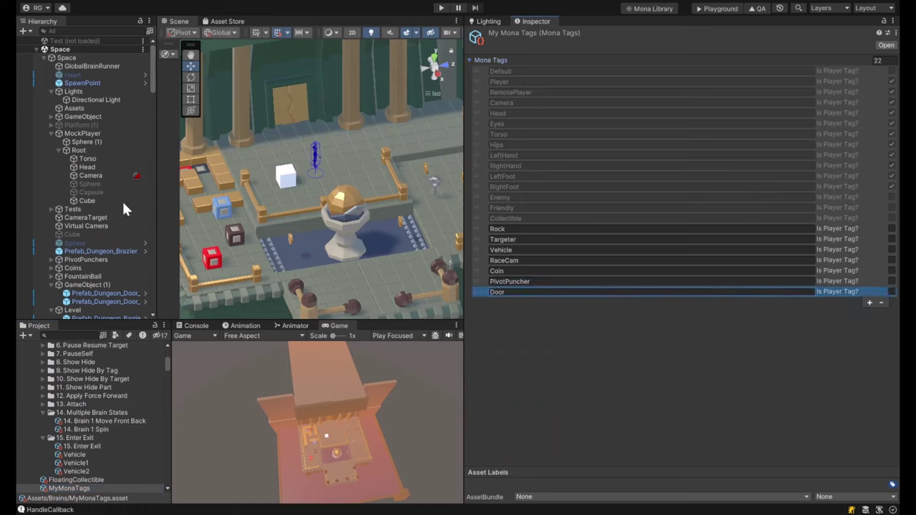
- Reopen the OpenLeft brain graph from the left door and set its Mona Tag to Door
click(83, 285)
click(88, 294)
scroll(644, 323, down, 5)
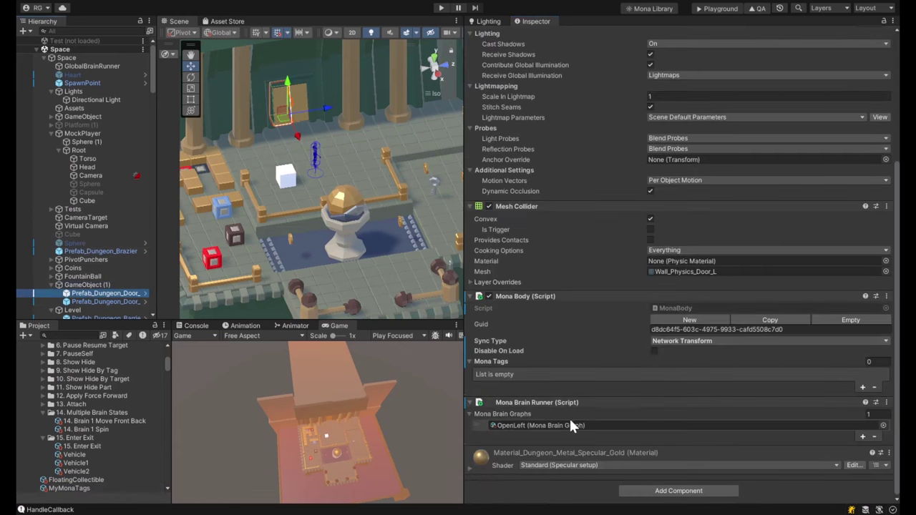
double_click(565, 425)
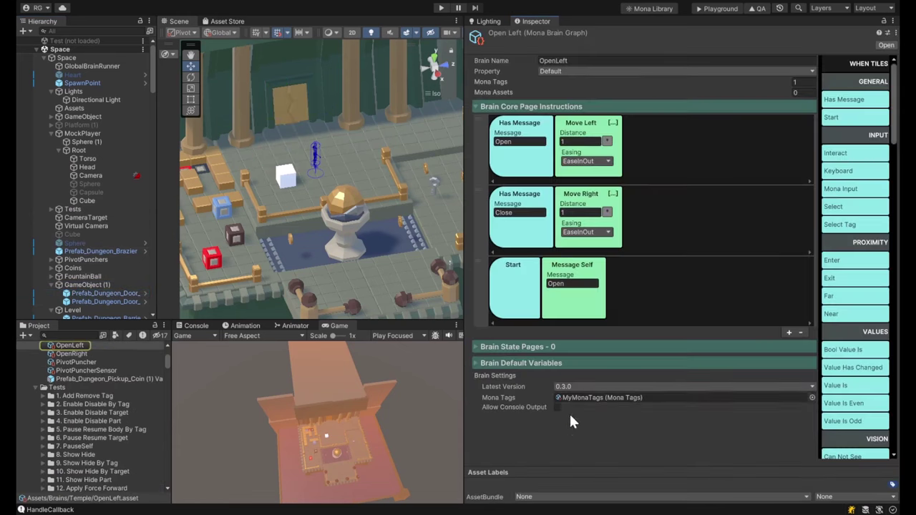
click(501, 80)
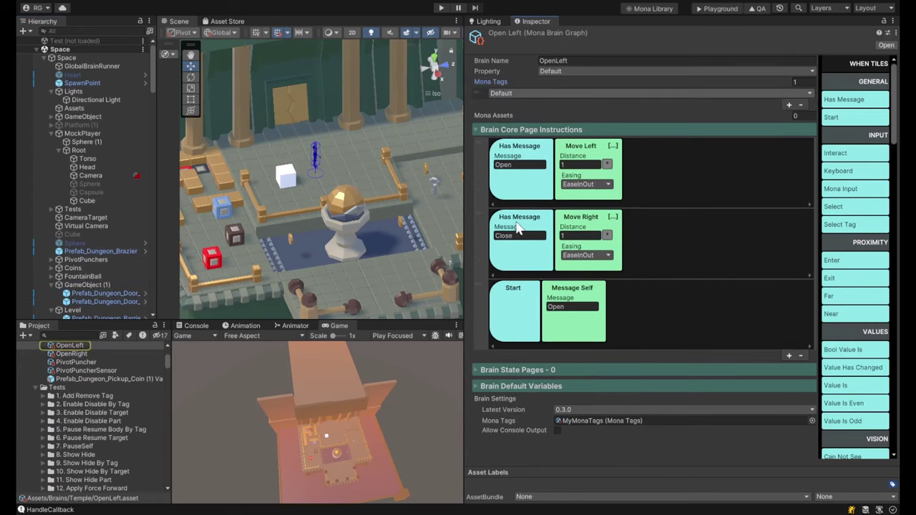
click(508, 344)
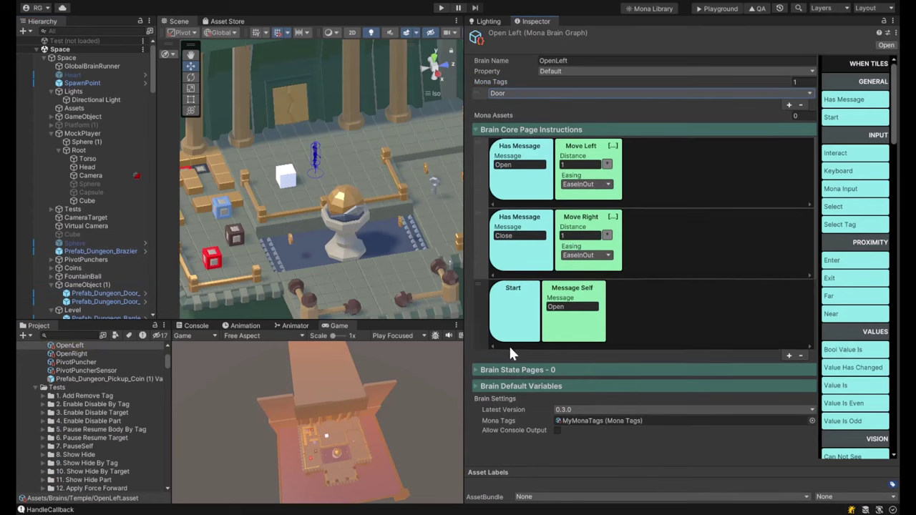
- Set the OpenRight brain graph's Mona Tag to Door
click(68, 353)
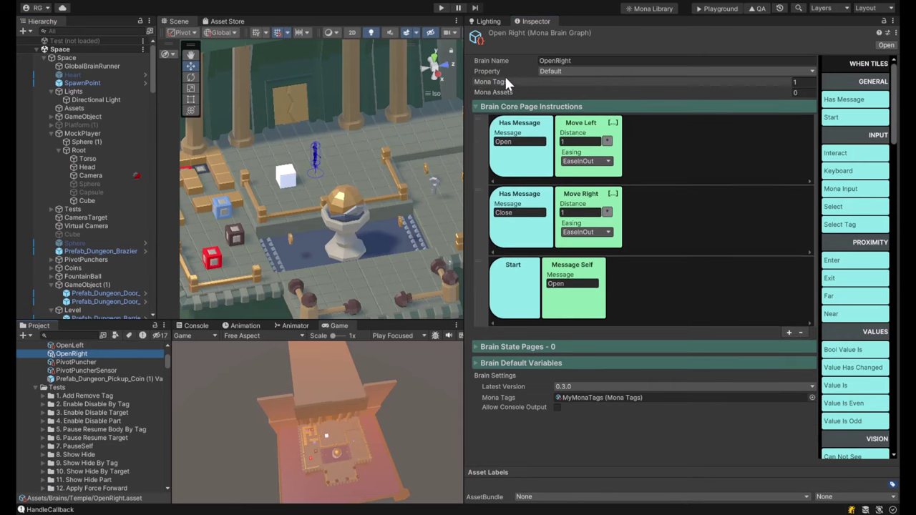
click(502, 78)
click(514, 88)
click(508, 343)
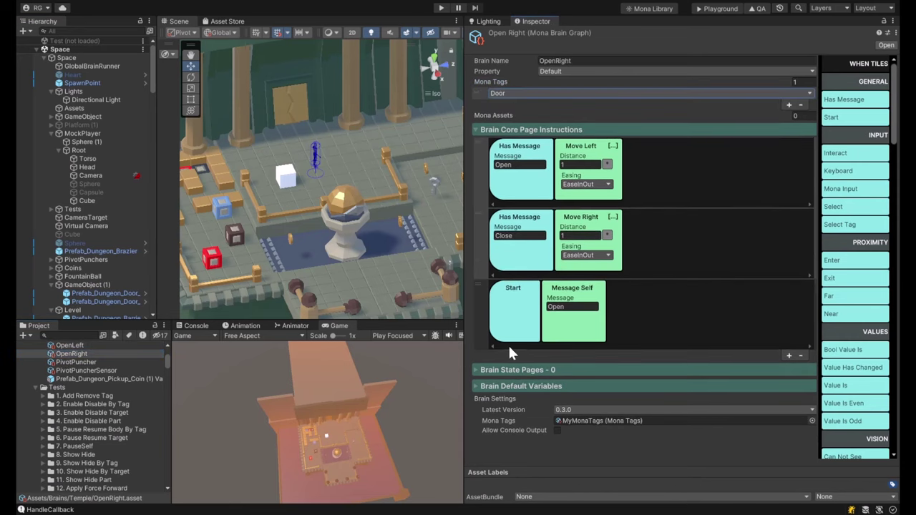
- In the Vehicle2 brain graph assigned on GlobalBrainRunner, add a new instruction with a Value Is condition for Key equal to 1
click(69, 350)
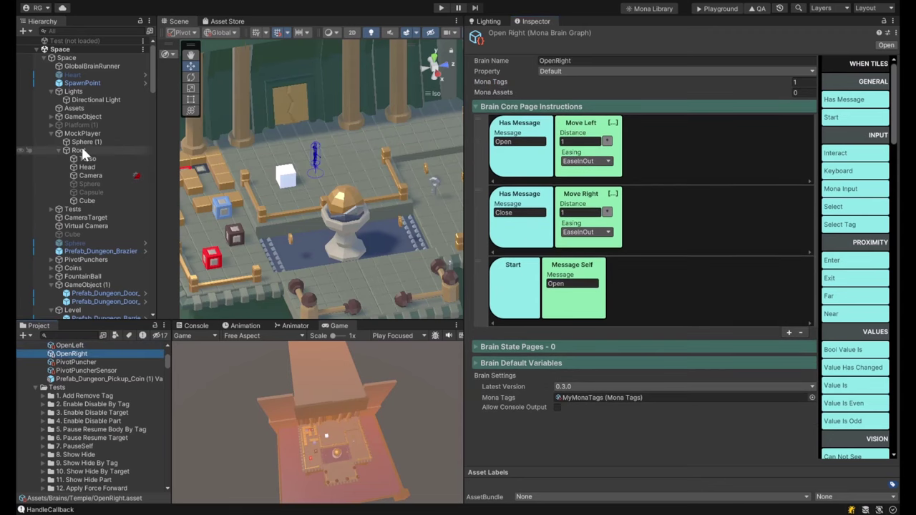
click(98, 66)
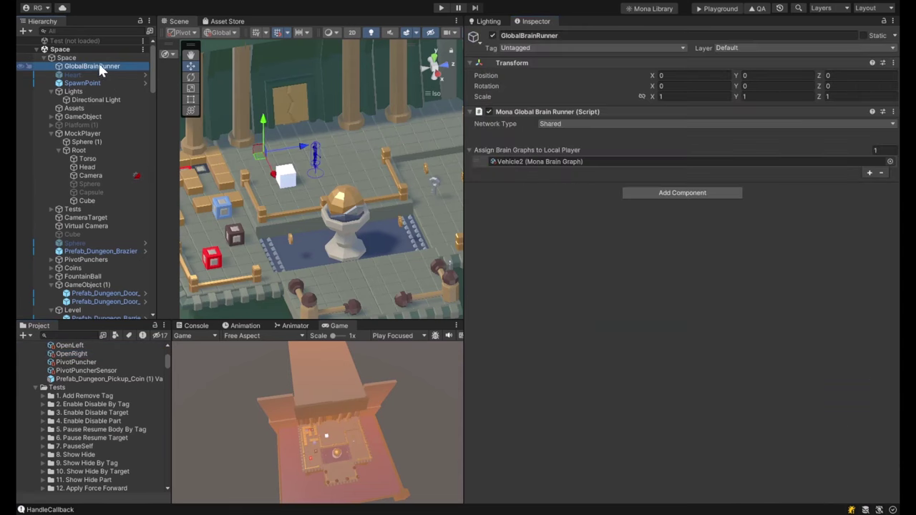
double_click(535, 161)
scroll(676, 315, down, 5)
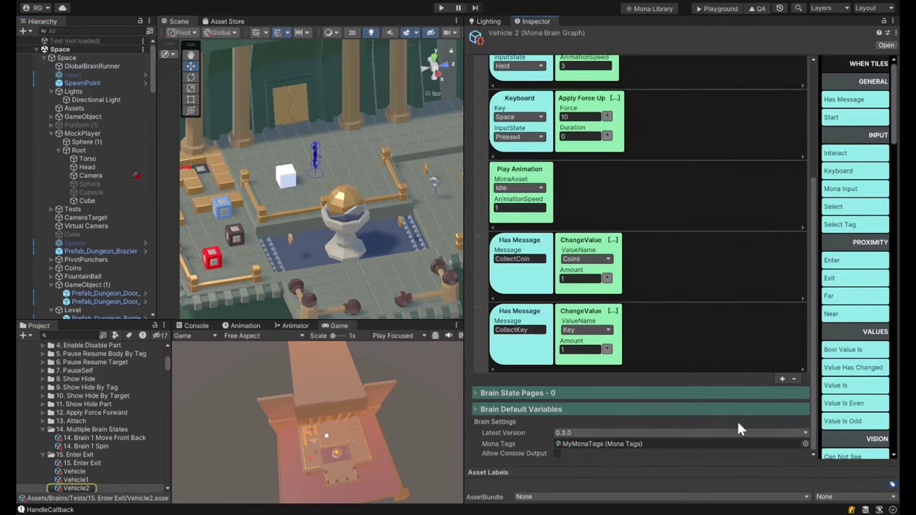
click(783, 380)
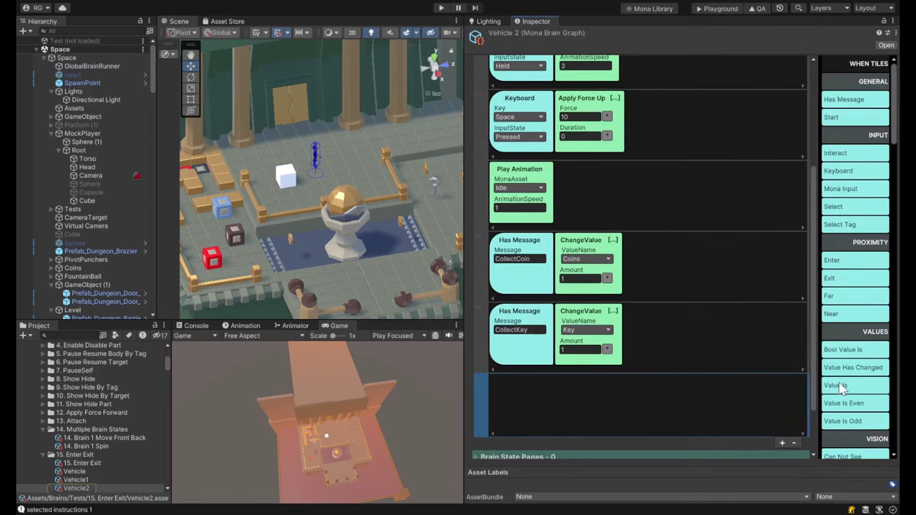
click(843, 387)
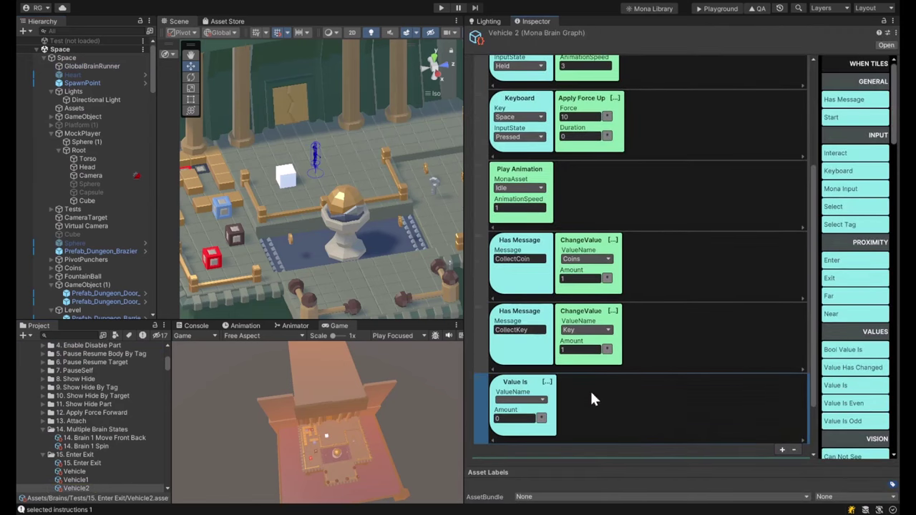
click(517, 421)
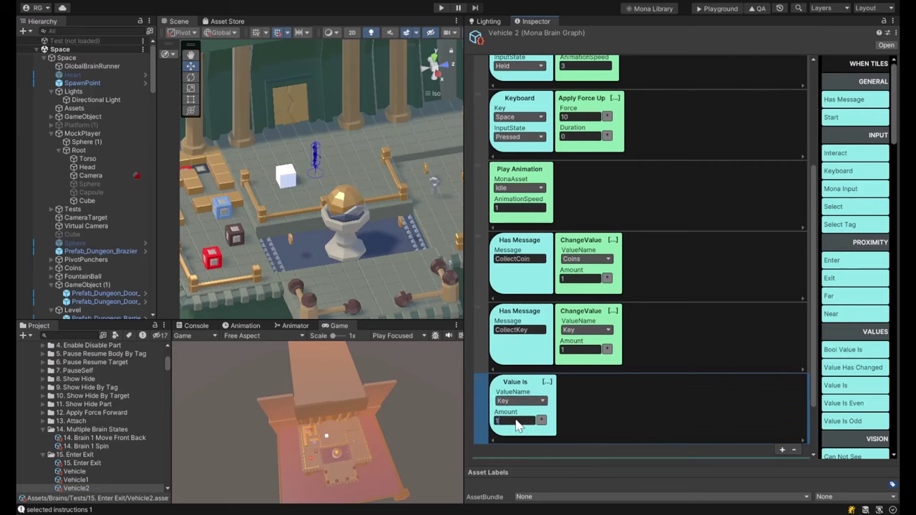
- Add a Message Tag action to the new Key instruction that sends the message Open to the Door tag
click(583, 407)
scroll(843, 374, down, 8)
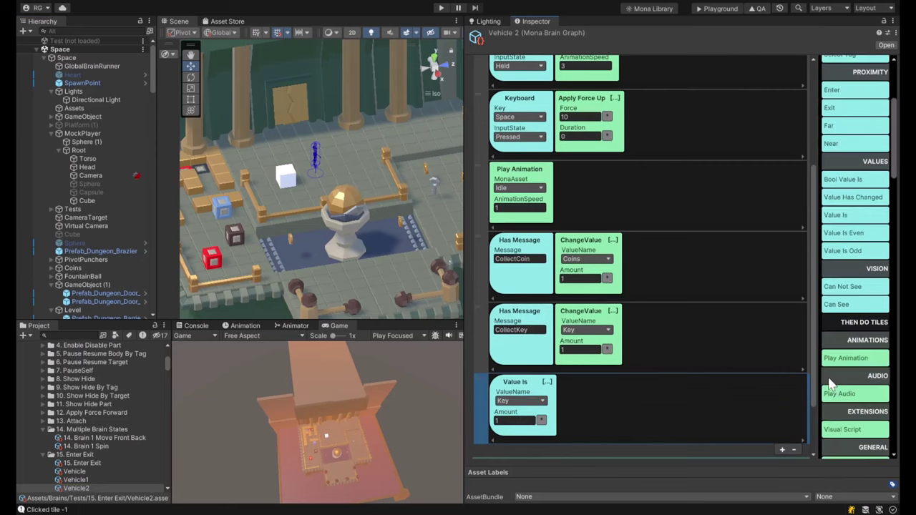
scroll(843, 374, down, 8)
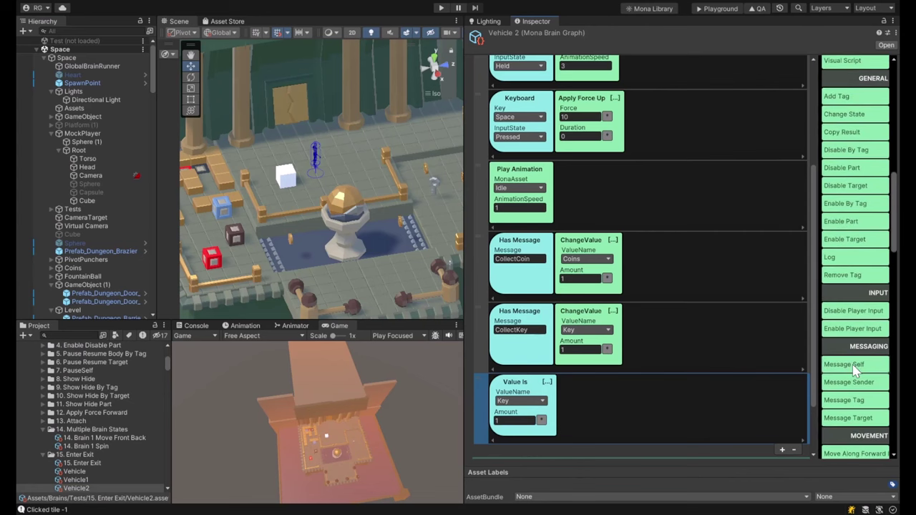
click(844, 400)
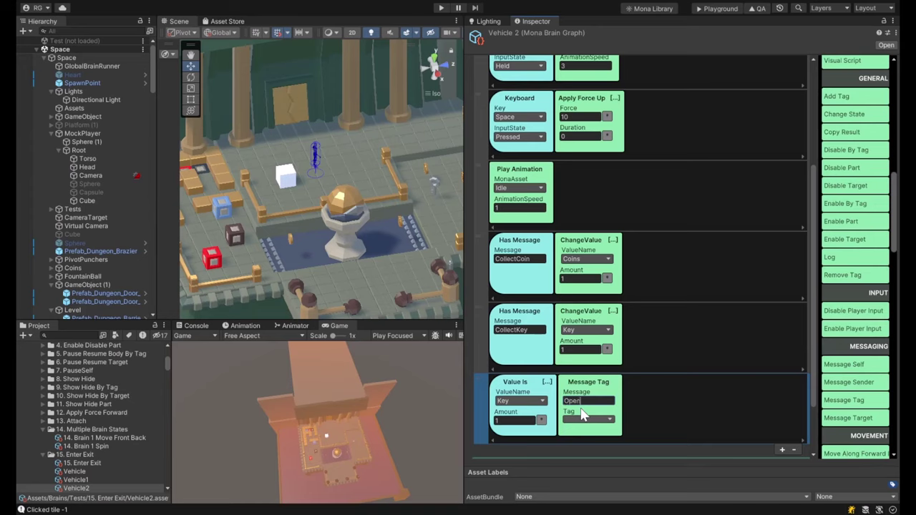
key(Return)
- Reopen the Vehicle2 brain graph from GlobalBrainRunner and insert a Near condition with the Door tag into the Key instruction
click(86, 134)
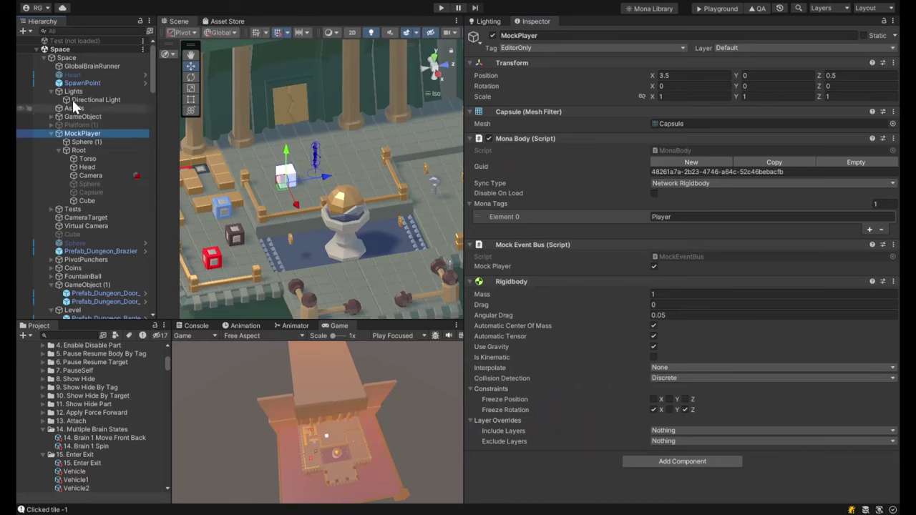
click(92, 66)
click(605, 162)
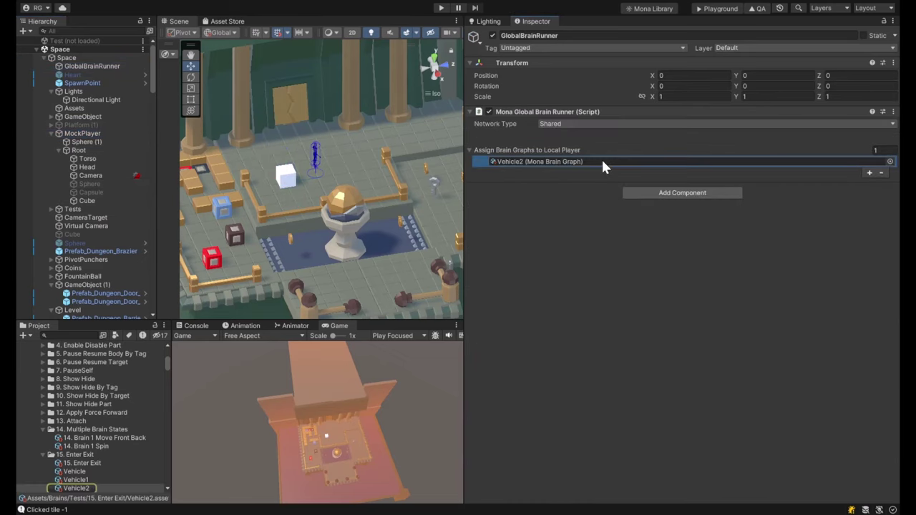
click(601, 163)
scroll(597, 366, down, 5)
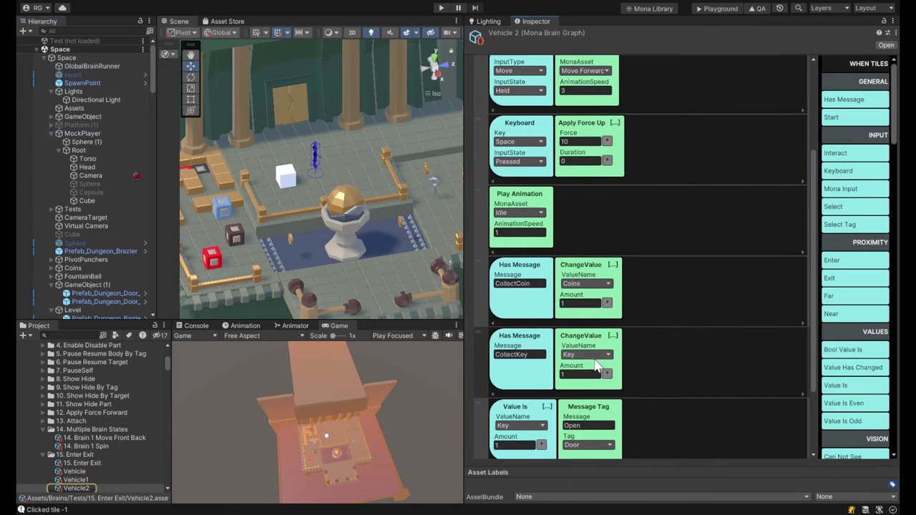
scroll(597, 366, up, 5)
scroll(590, 331, down, 8)
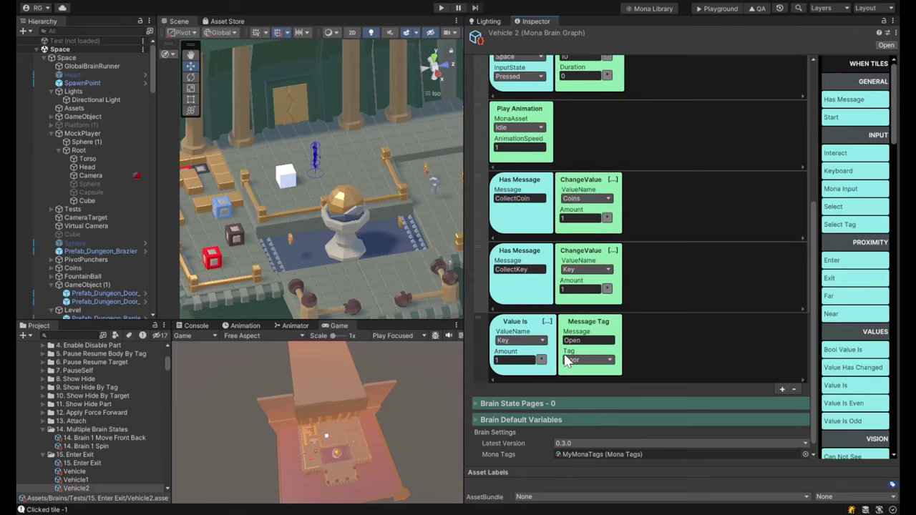
click(515, 323)
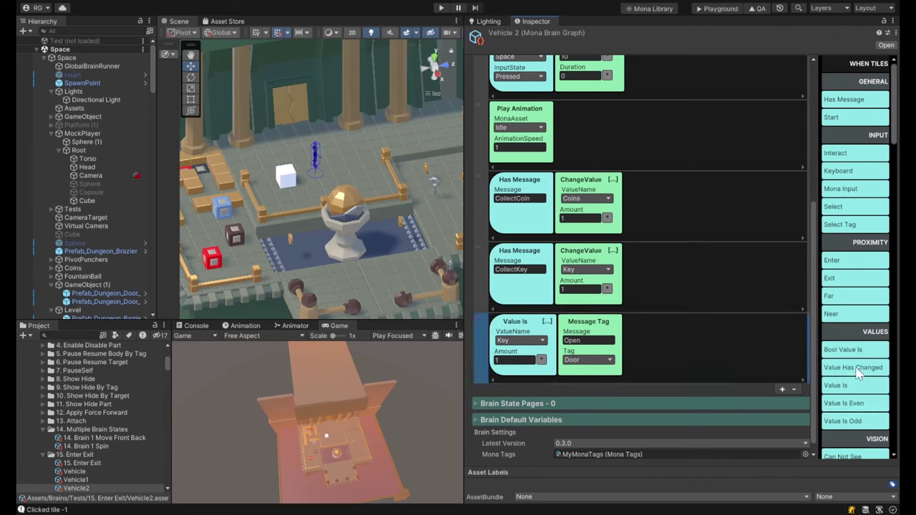
click(830, 314)
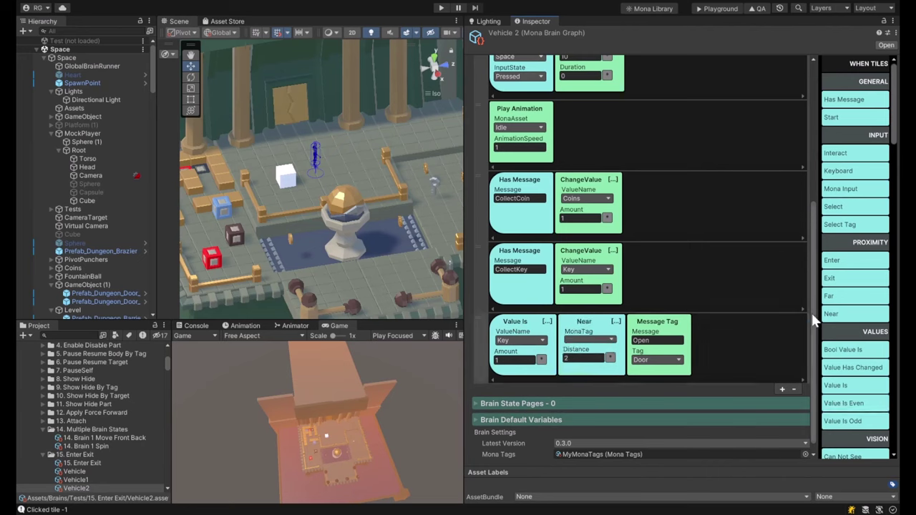
click(596, 341)
click(600, 347)
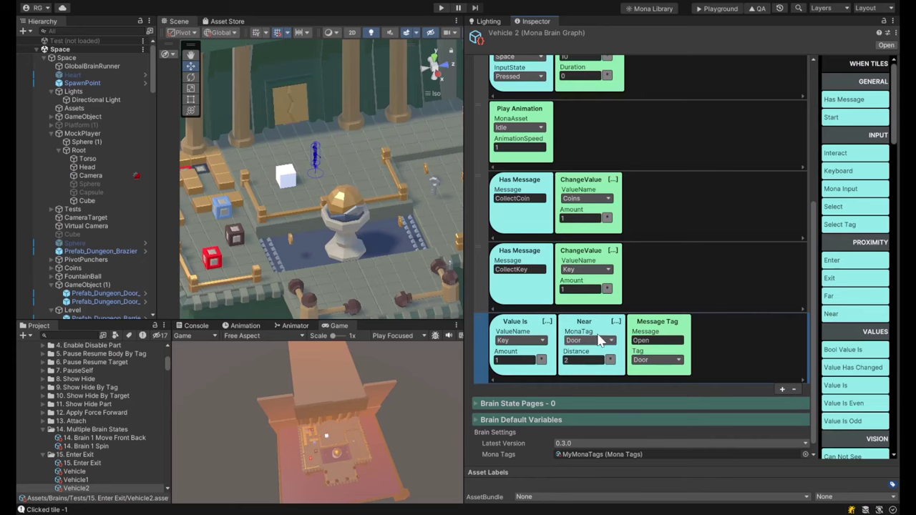
click(607, 332)
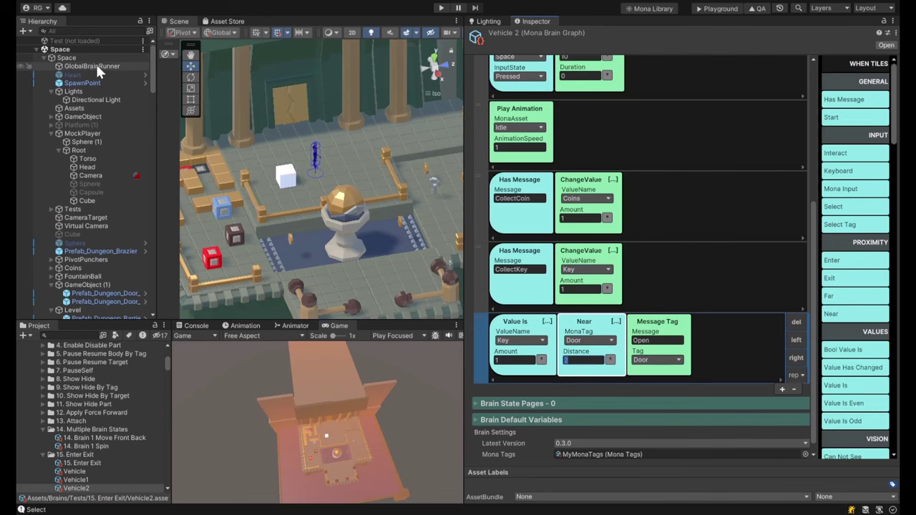
- Open the left door's OpenLeft brain graph and delete its Start instruction that messages itself Open
scroll(629, 210, up, 8)
scroll(631, 207, down, 1)
scroll(632, 207, down, 5)
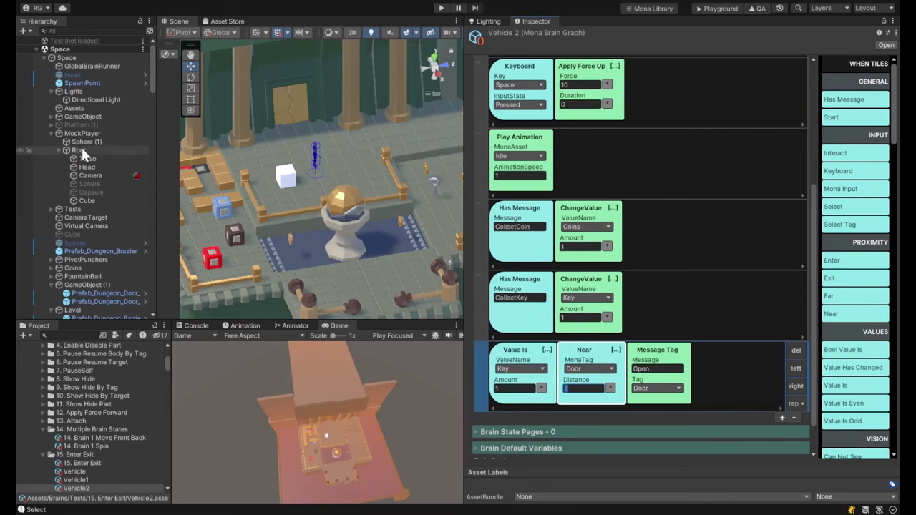
click(88, 284)
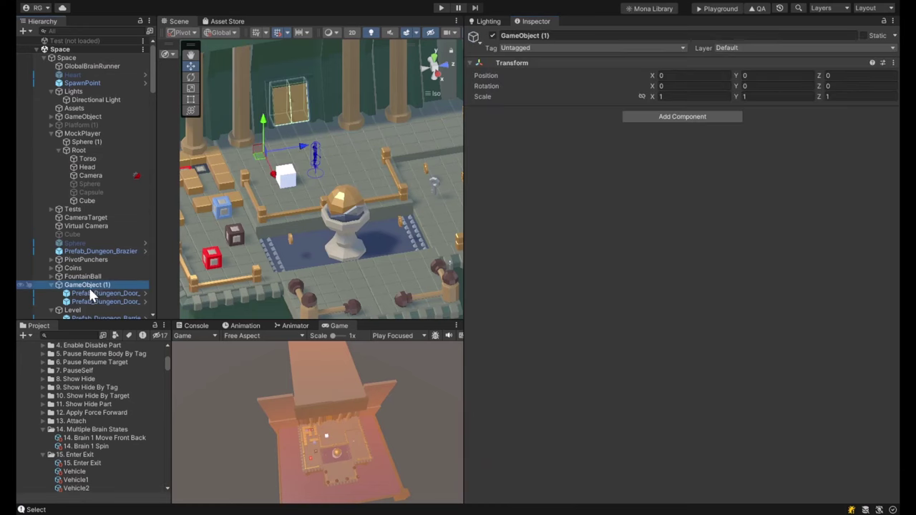
click(93, 292)
scroll(635, 422, down, 2)
scroll(634, 431, down, 3)
double_click(578, 425)
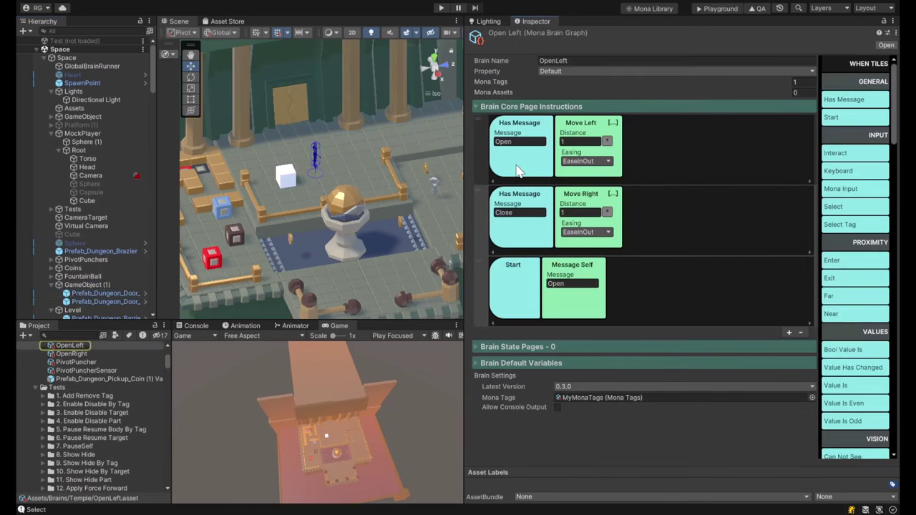
click(544, 297)
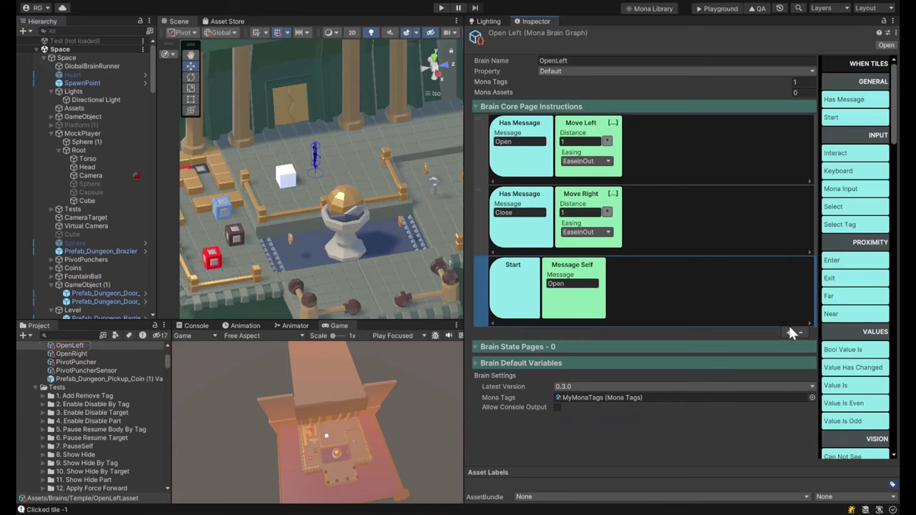
click(800, 333)
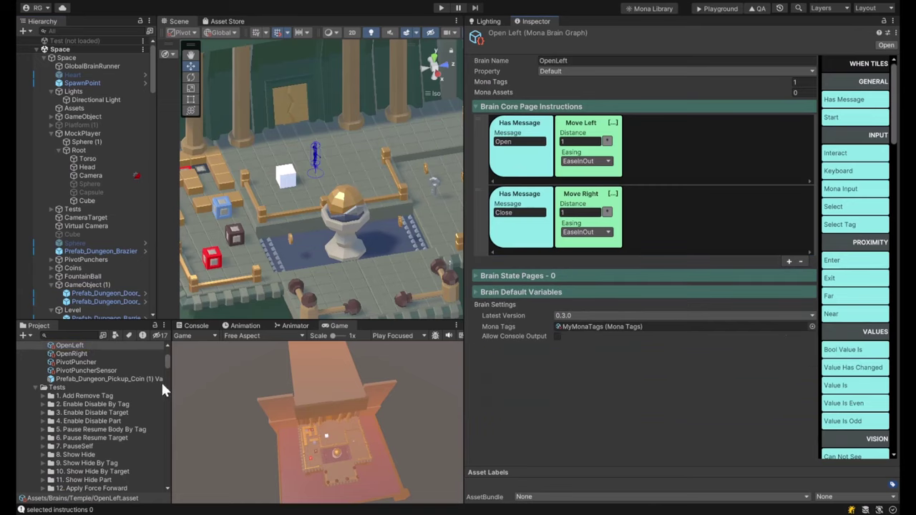
- Open the OpenRight brain graph and delete its Start instruction that messages itself Open
scroll(100, 445, up, 3)
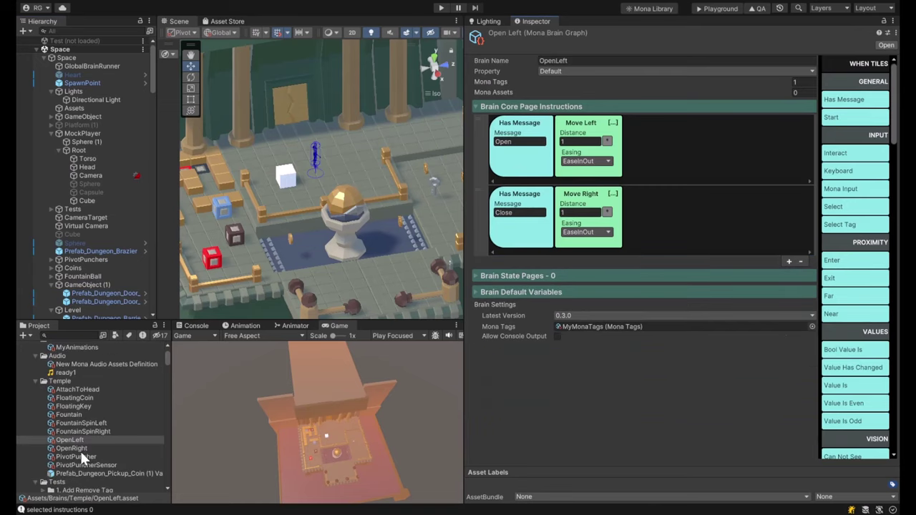
click(79, 448)
click(653, 300)
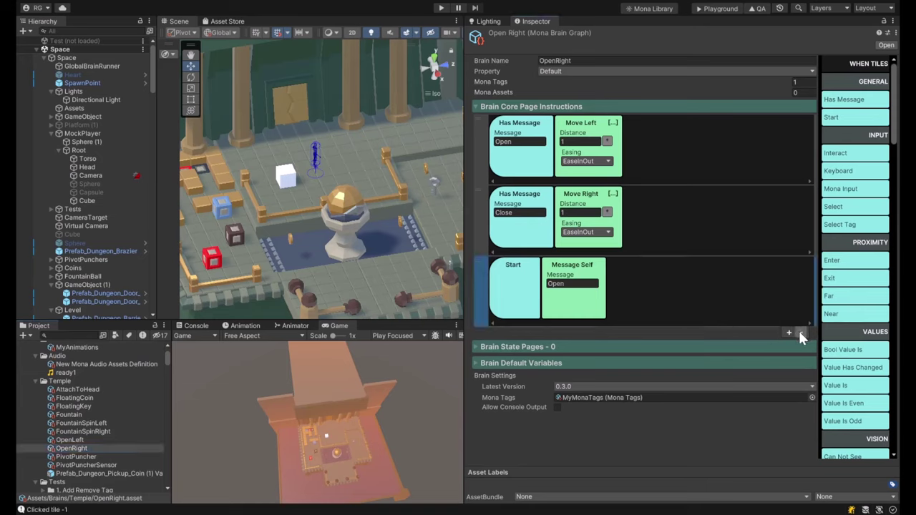
click(800, 333)
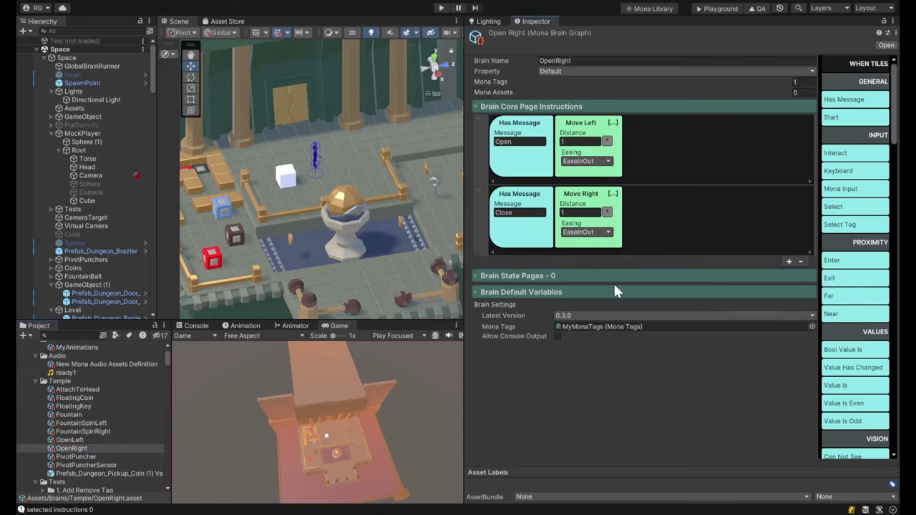
- Run the scene in play mode and examine MockPlayer's live Vehicle2 brain instructions and its Coins and Key variables
click(439, 7)
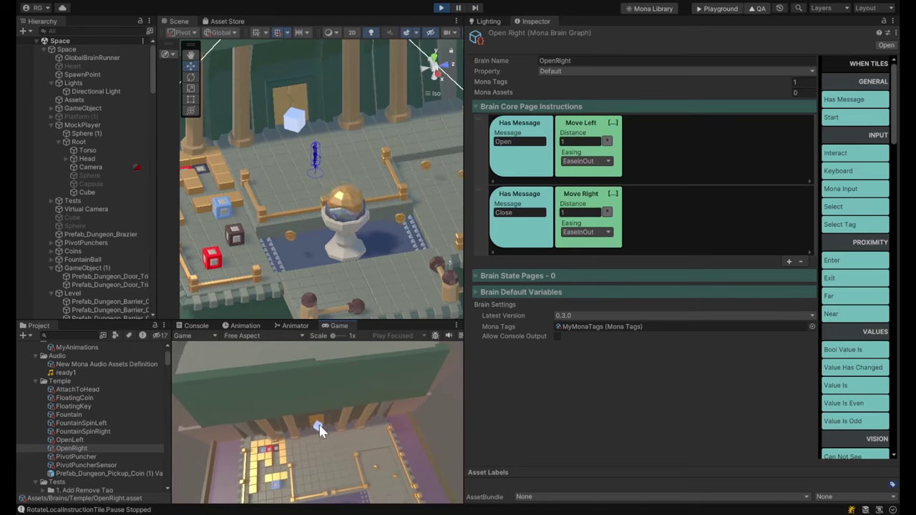
click(88, 125)
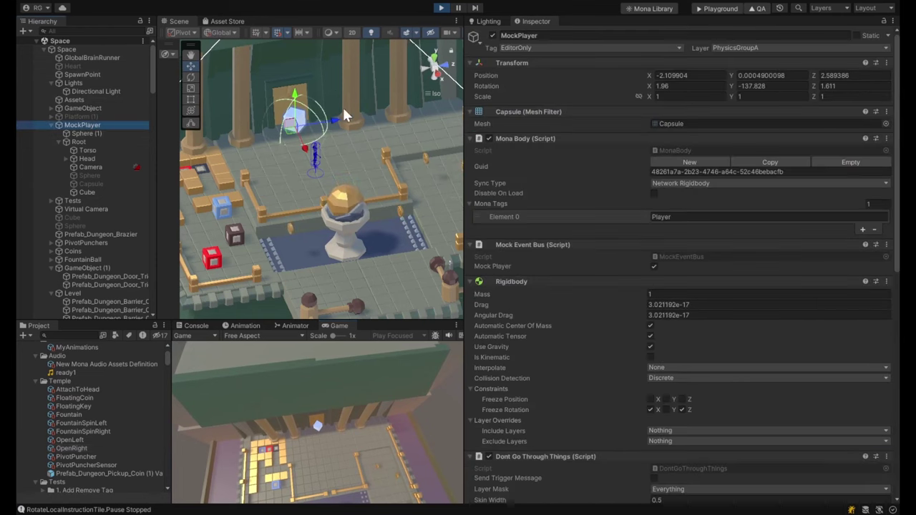
right_drag(342, 105, 287, 153)
middle_drag(286, 153, 334, 190)
scroll(333, 190, up, 3)
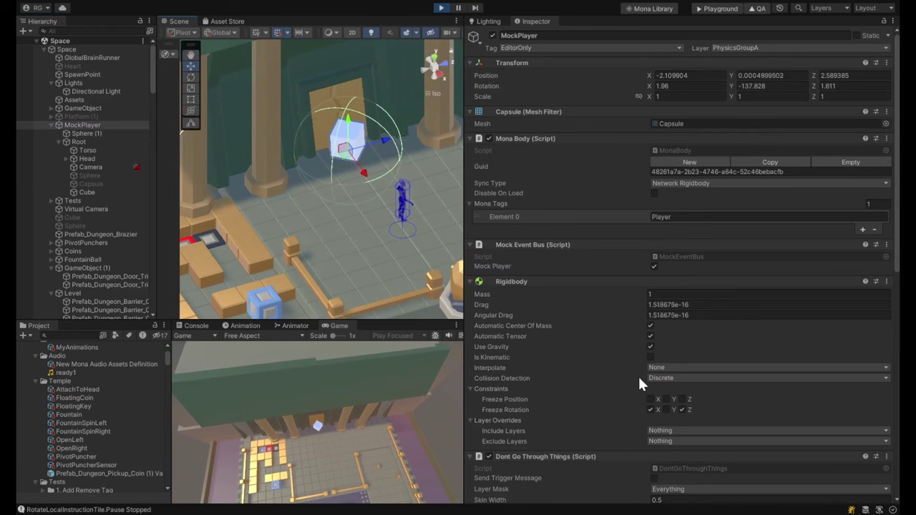
scroll(637, 374, down, 12)
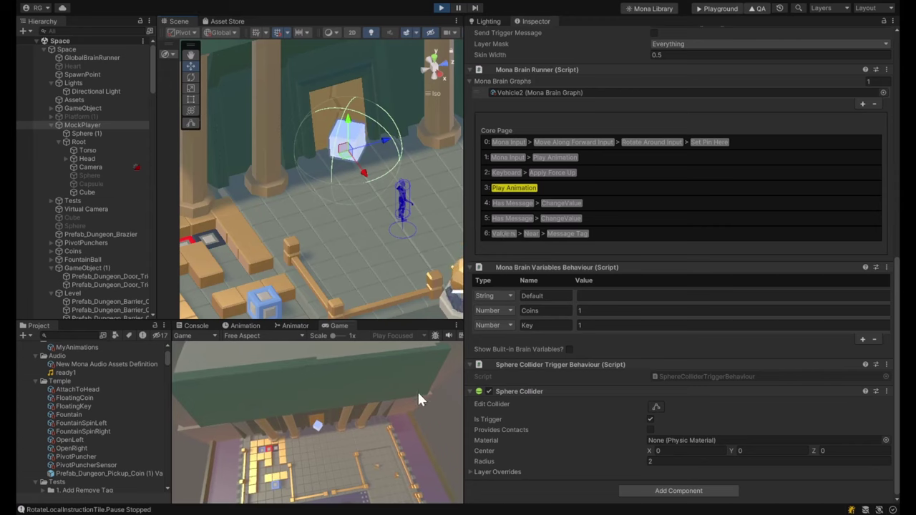
- Move the player cube away from and back toward the temple door to test whether the Near instruction triggers
key(w)
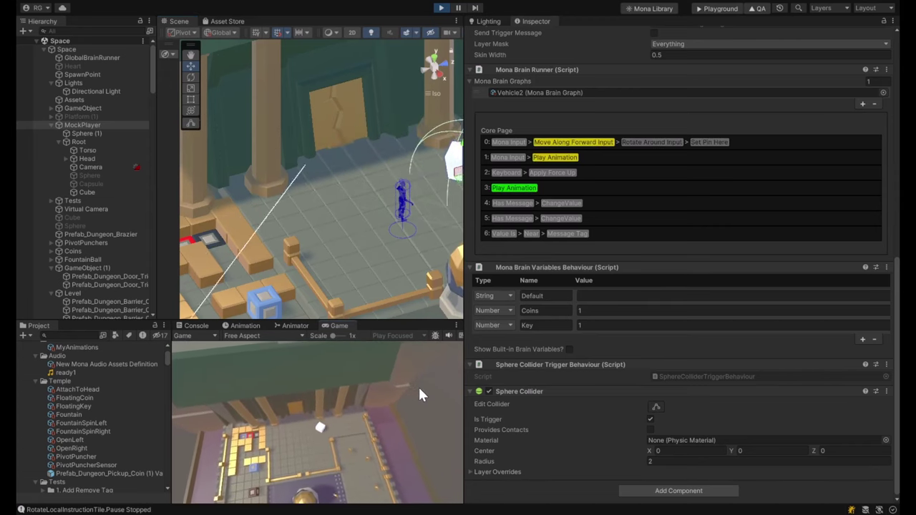
key(w)
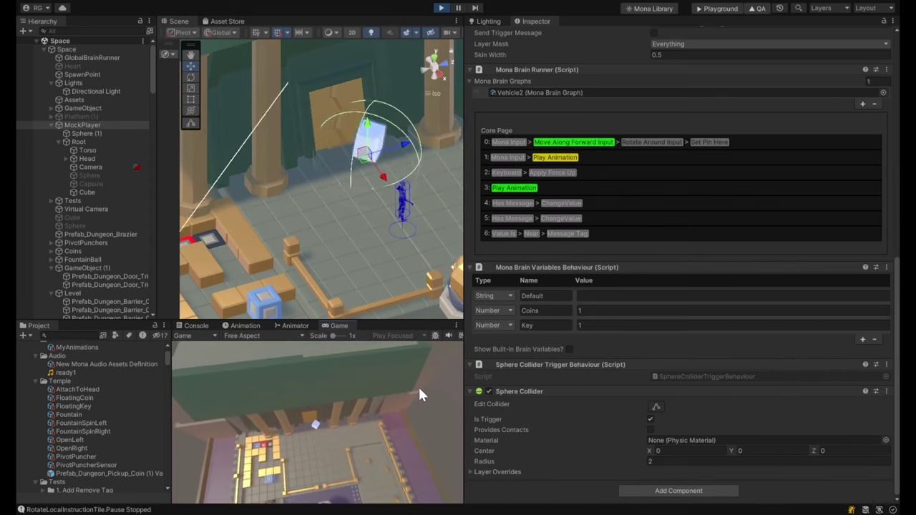
key(w)
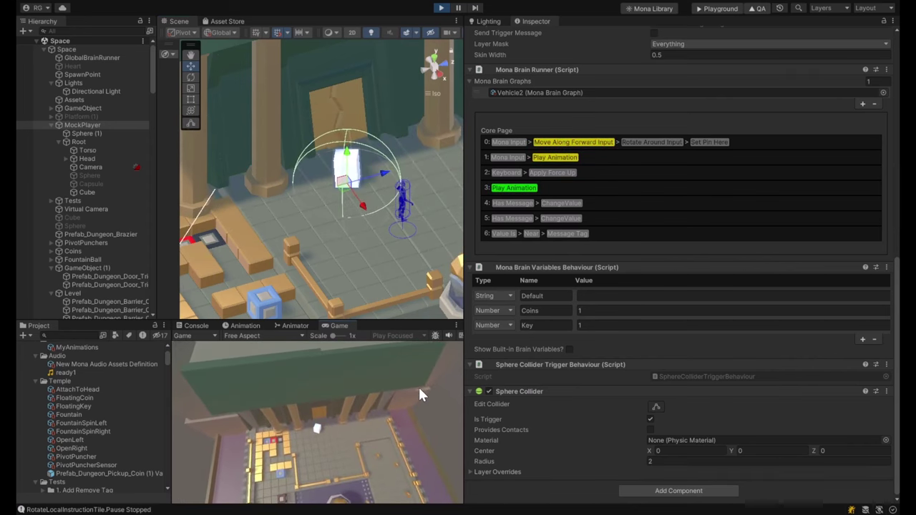
key(w)
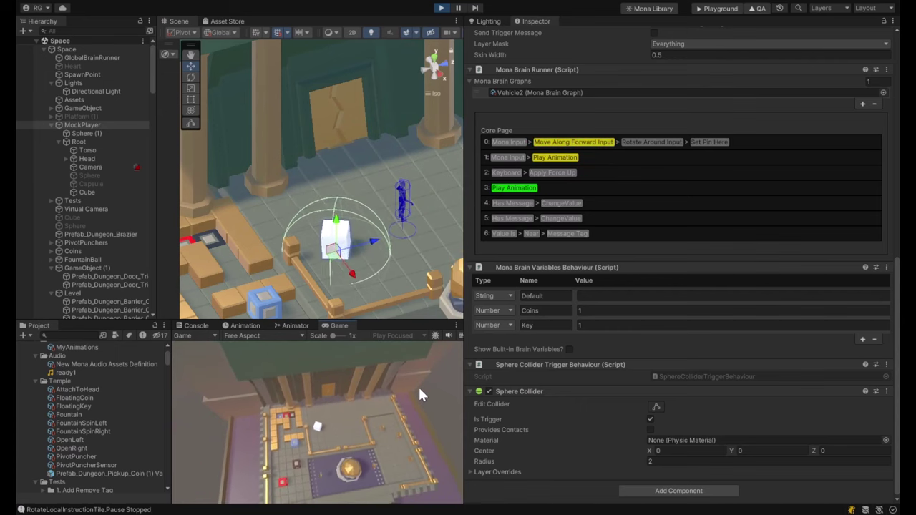
key(w)
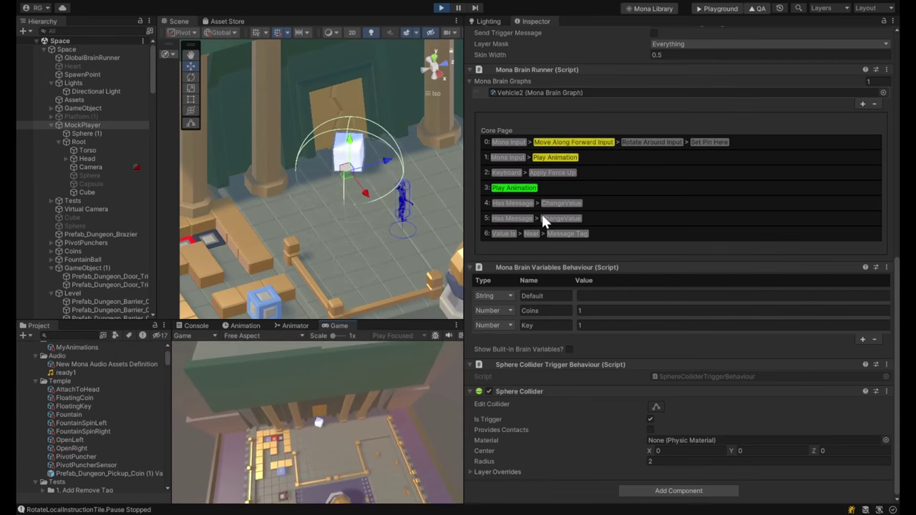
key(w)
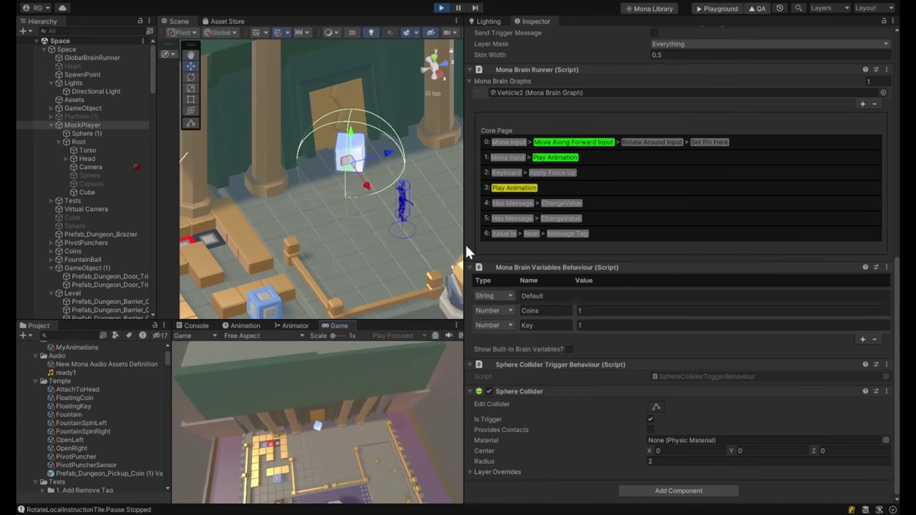
- Stop play mode and open the Vehicle2 brain graph assigned to the local player in GlobalBrainRunner
click(441, 8)
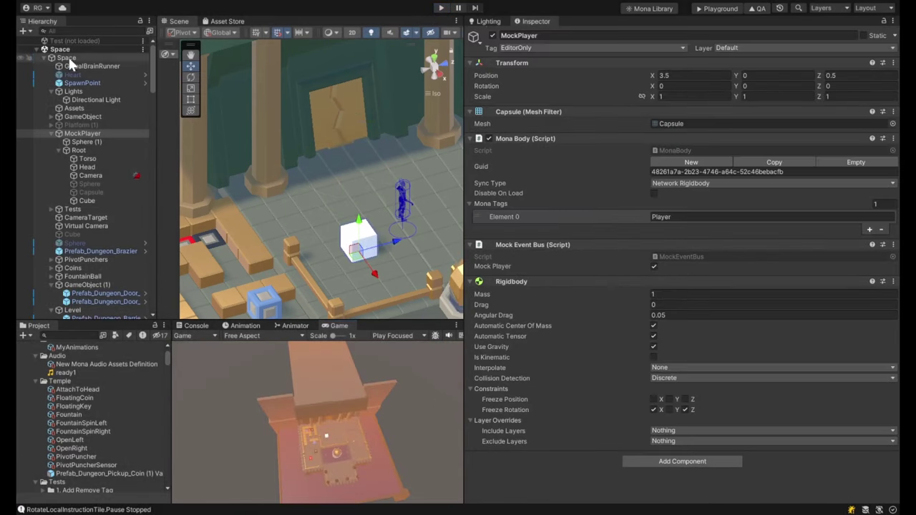
click(76, 65)
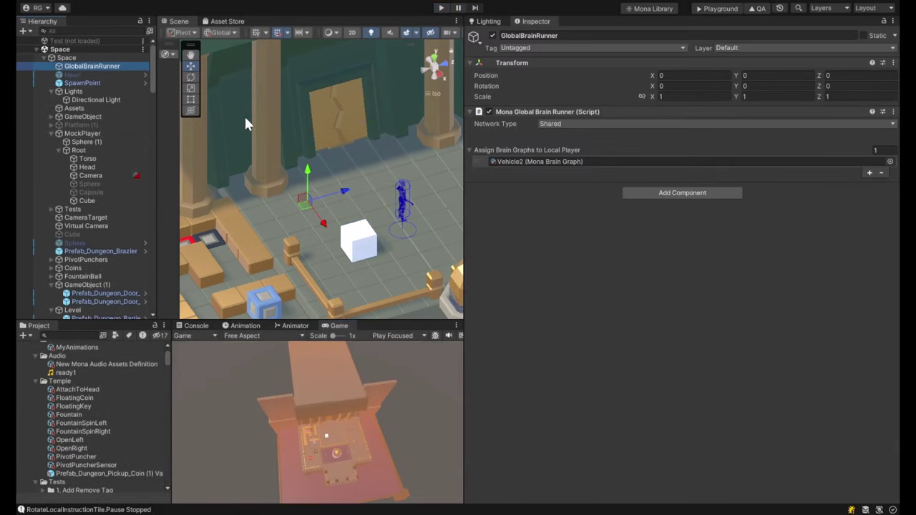
click(546, 159)
double_click(550, 161)
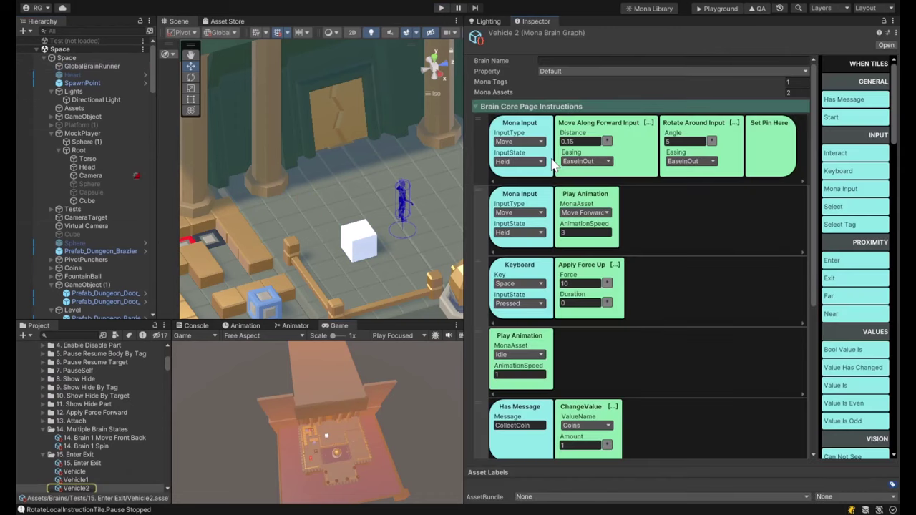
- Delete the Value Is Key condition from the core page instruction that messages Open to the Door tag
scroll(584, 365, down, 5)
click(597, 320)
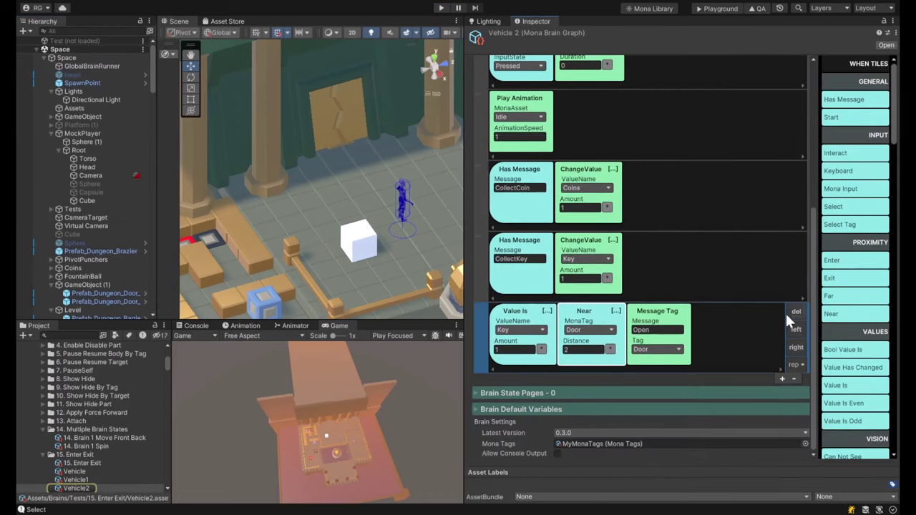
click(522, 313)
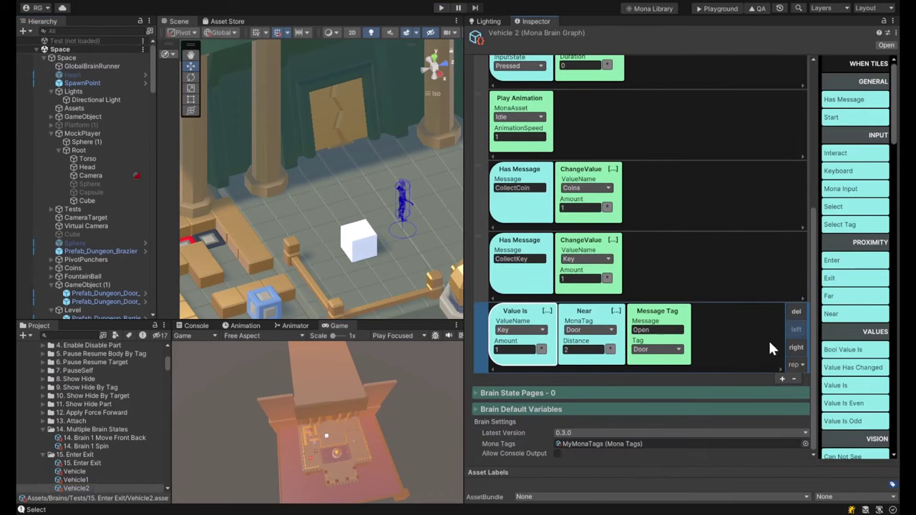
click(795, 313)
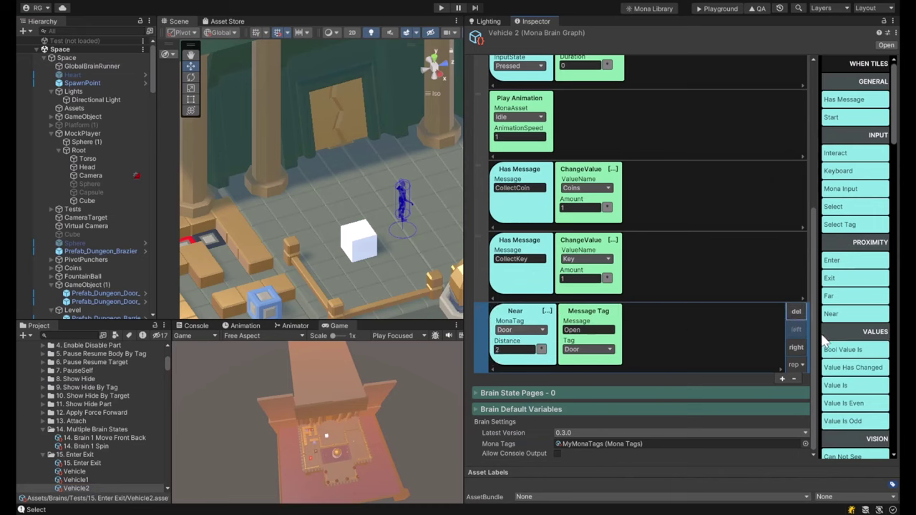
- Add a Value Is condition for Key with amount 1 between the Near and Message Tag tiles of the Door instruction
click(855, 386)
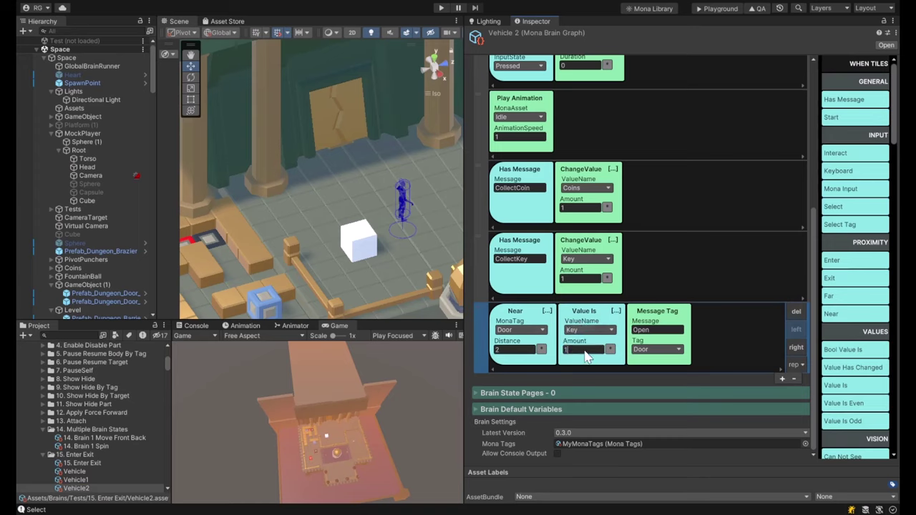
click(705, 321)
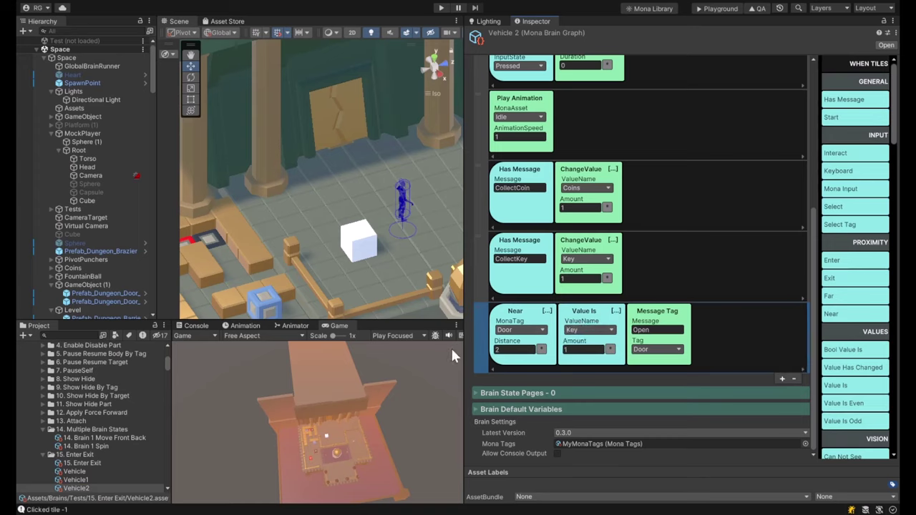
- Run the scene in play mode and move the player cube up to the closed door without collecting the key
click(441, 9)
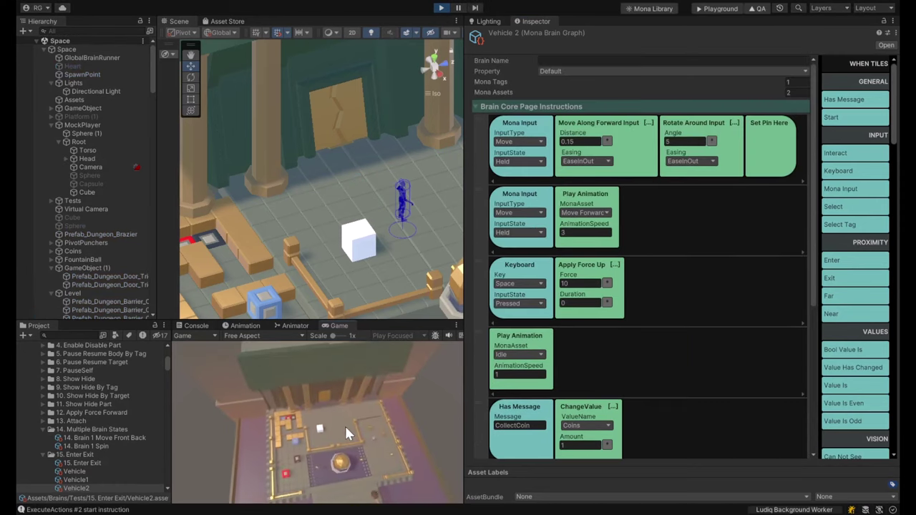
key(w)
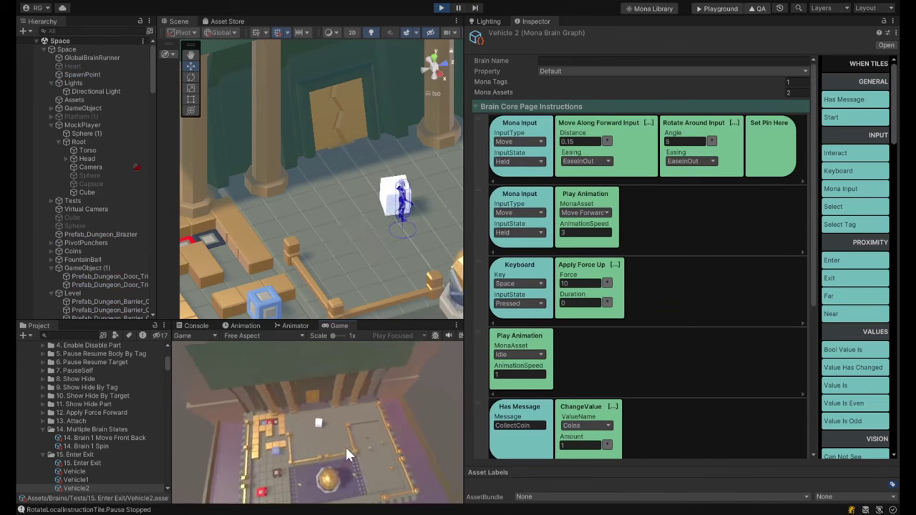
key(w)
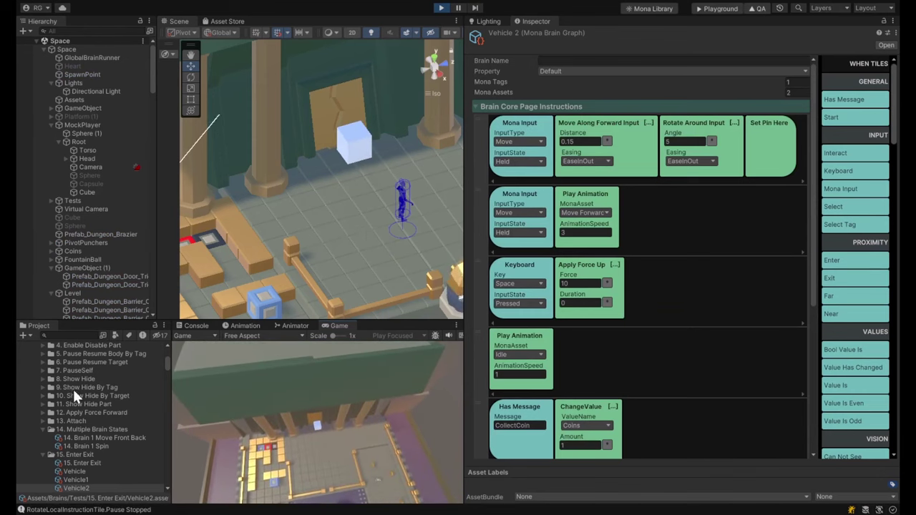
- Inspect MockPlayer's Mona Brain Runner instructions and its Coins and Key variables while the scene is running
click(68, 124)
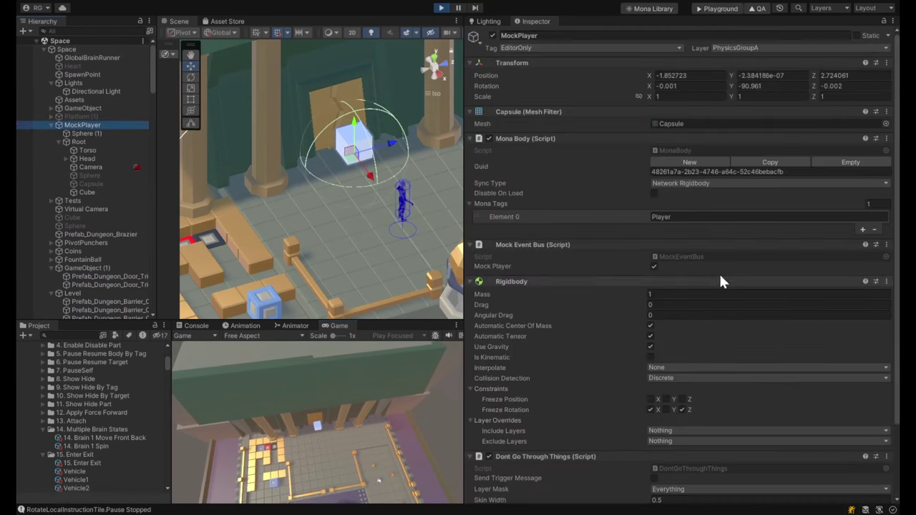
scroll(722, 286, down, 10)
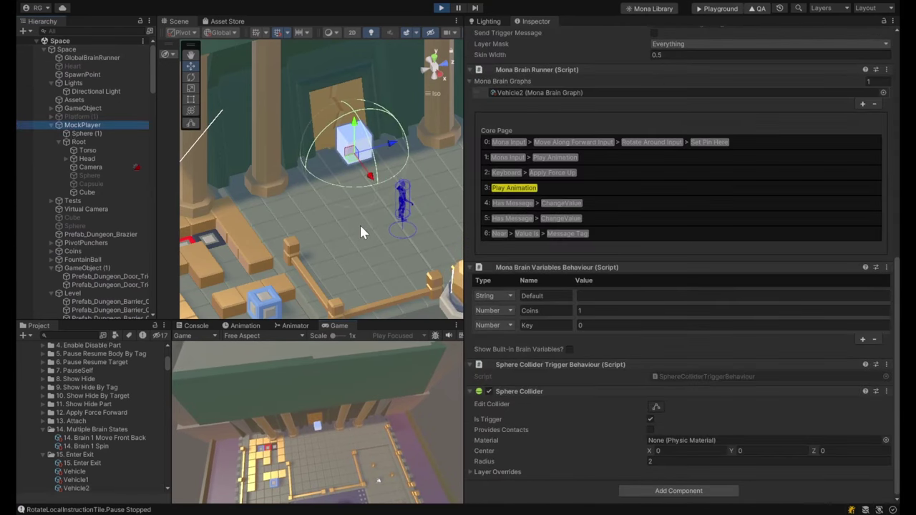
click(360, 224)
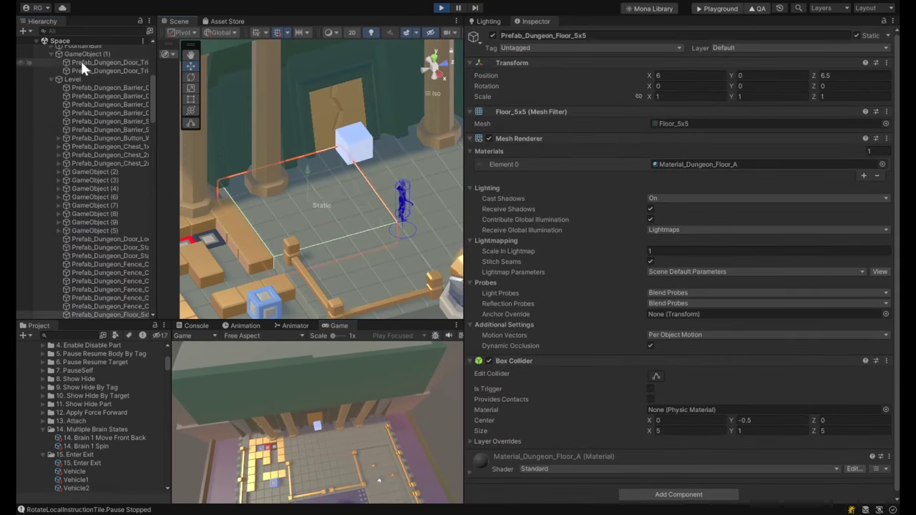
scroll(80, 66, up, 5)
click(77, 124)
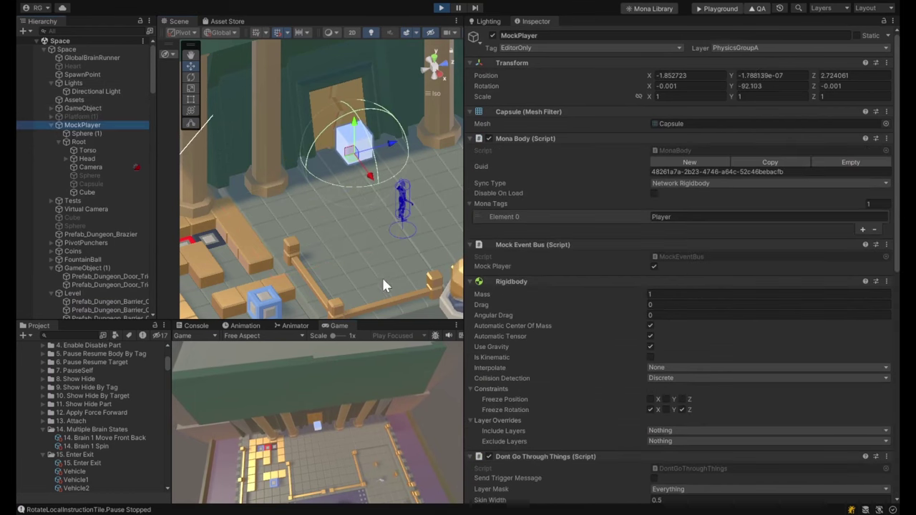
click(347, 435)
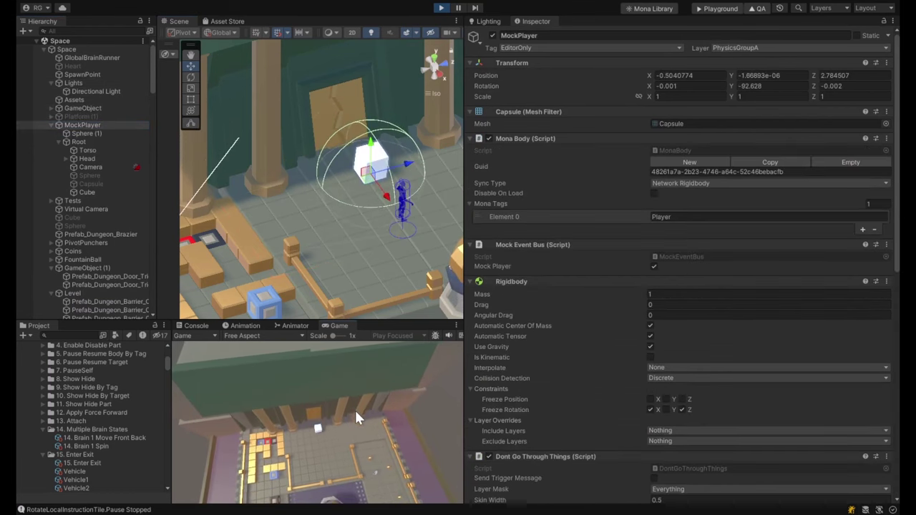
scroll(754, 383, down, 10)
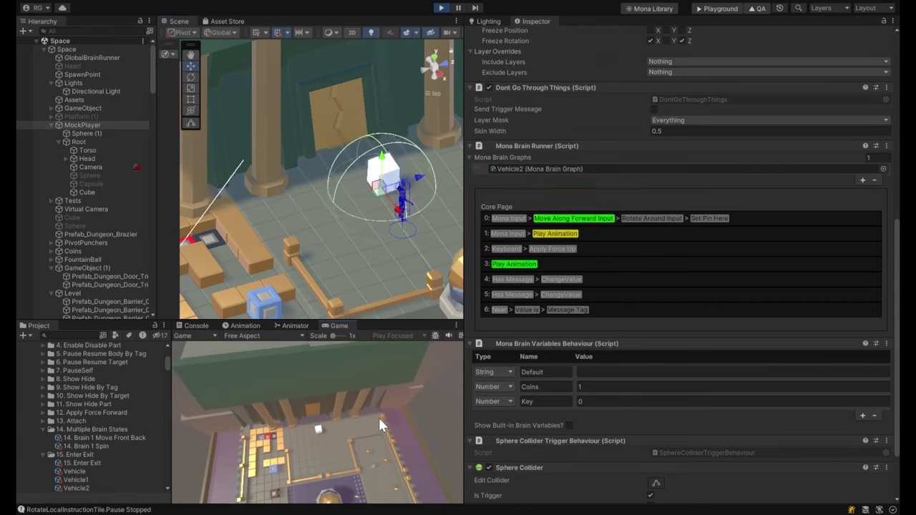
- Move the player cube through the fenced pickup area to collect the items and bring it back to the door
key(d)
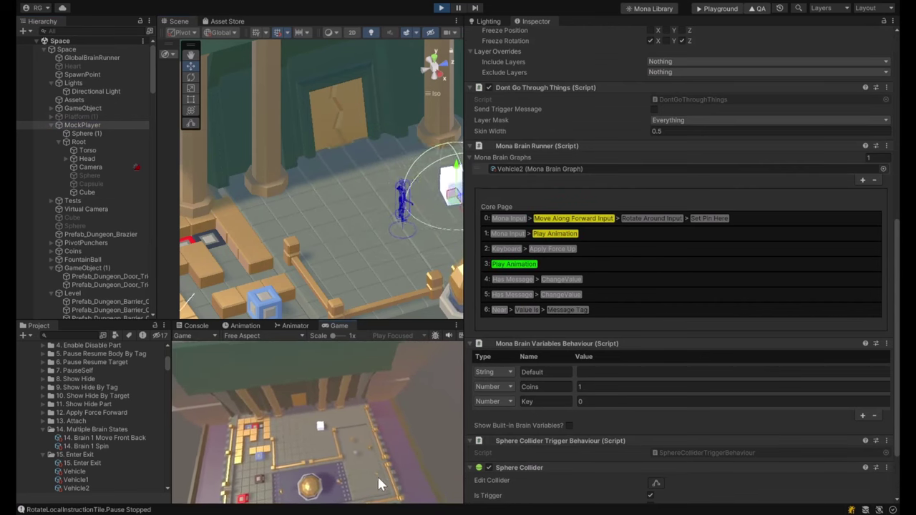
key(a)
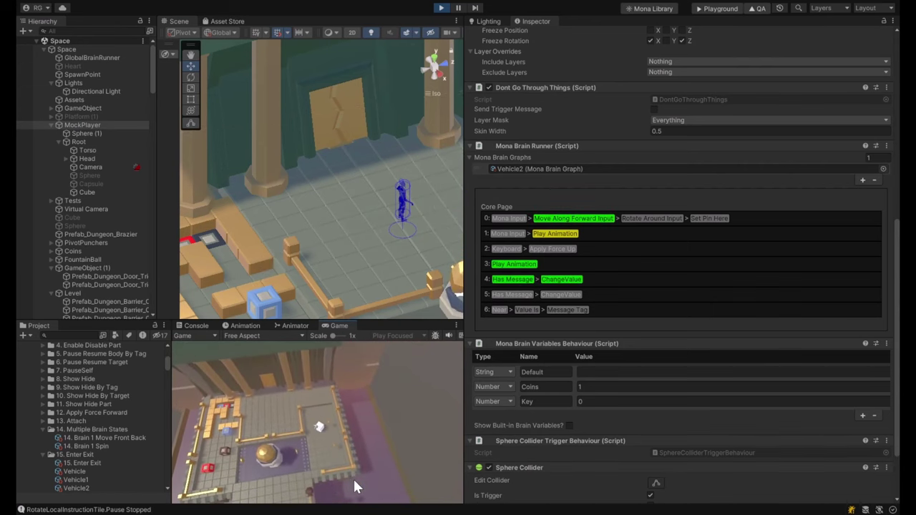
key(a)
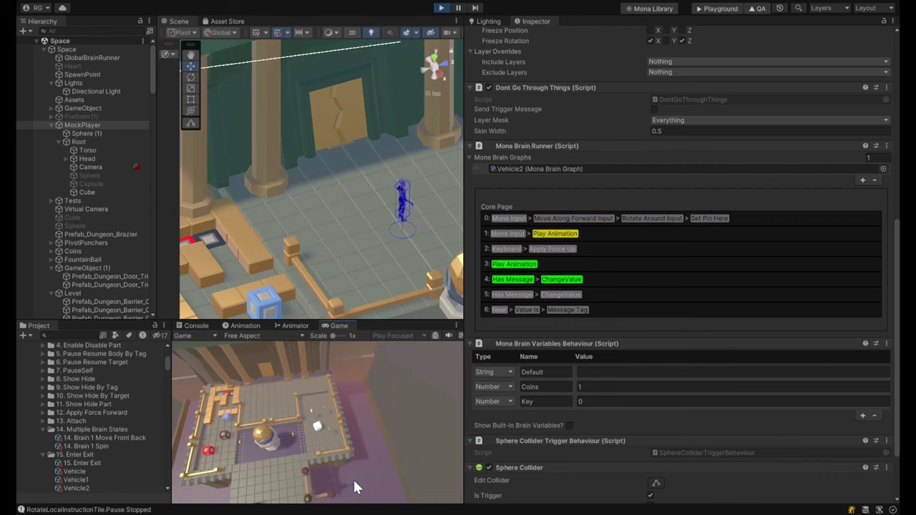
key(a)
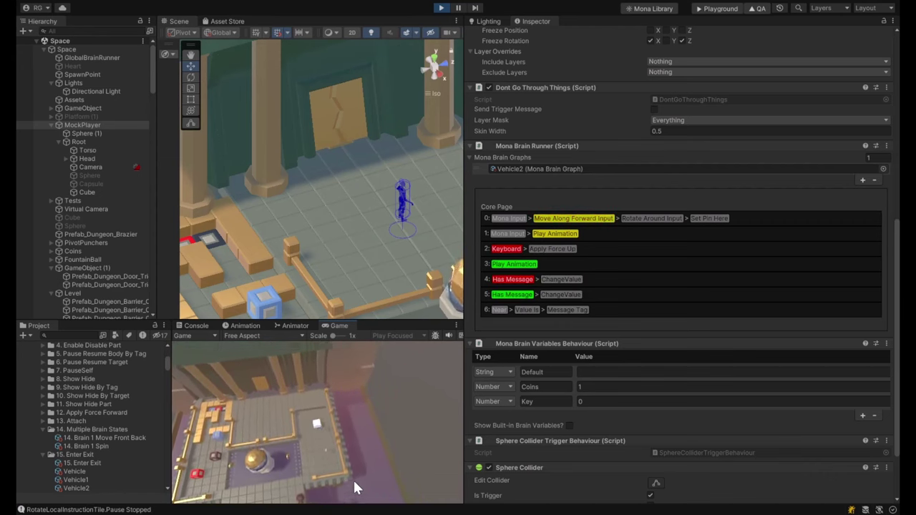
key(a)
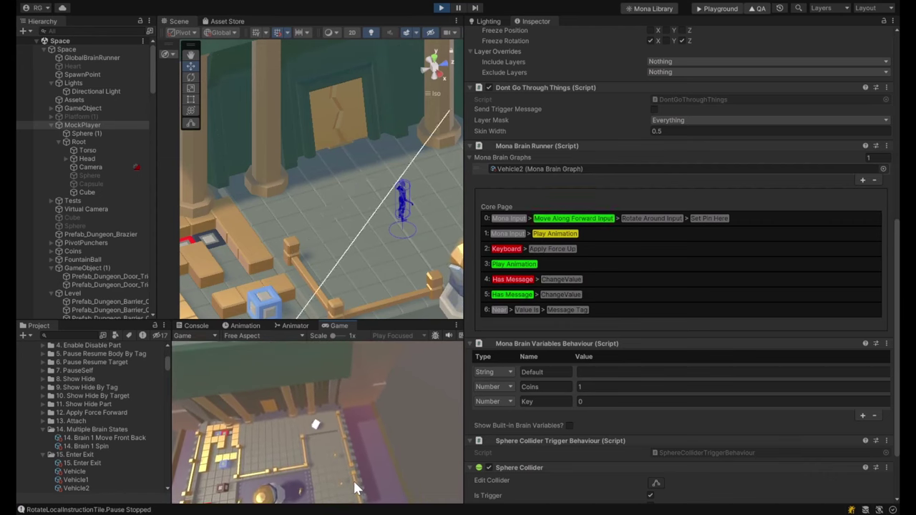
key(a)
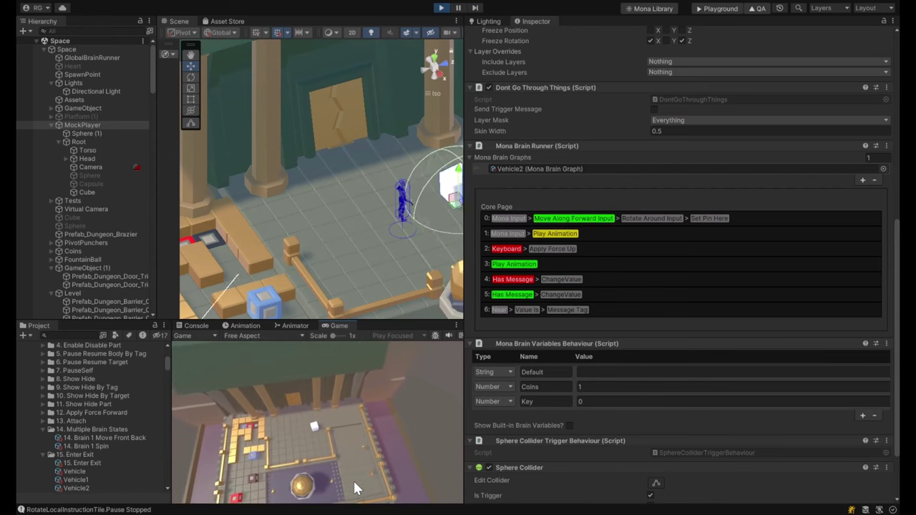
key(a)
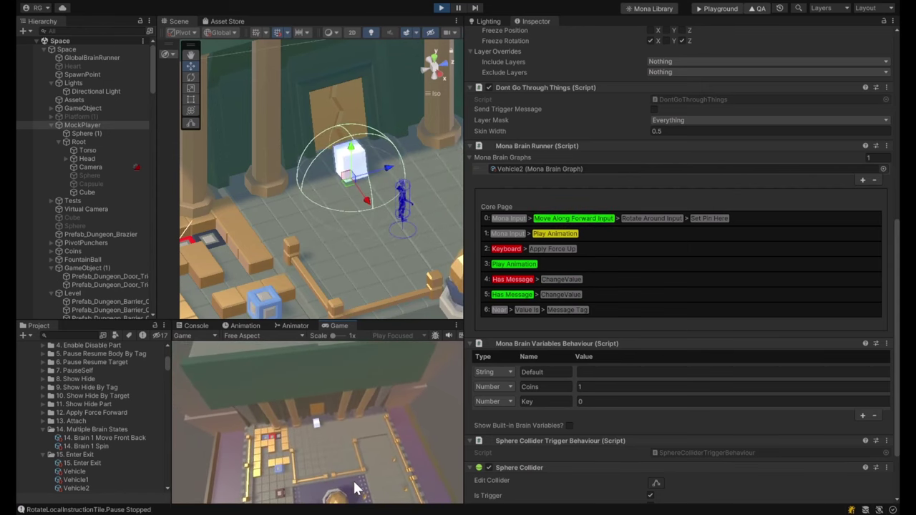
key(a)
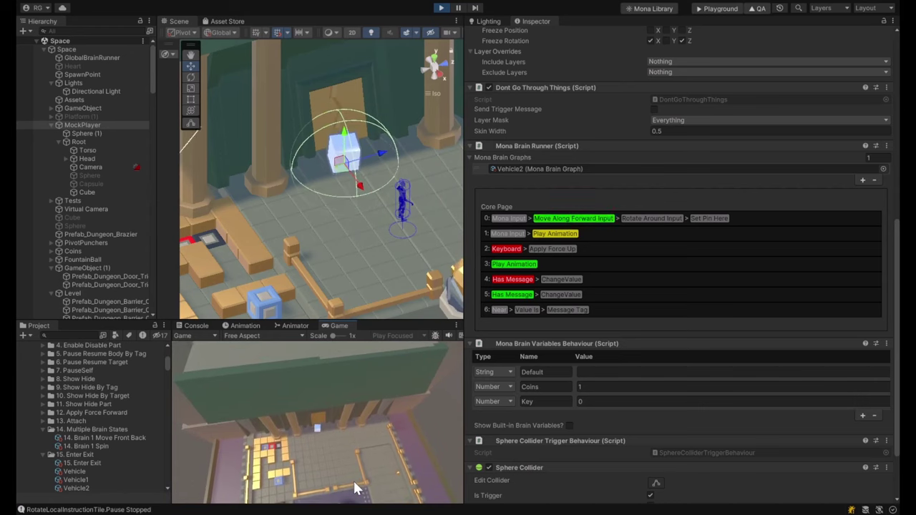
- Approach the door repeatedly to check the Near instruction in the running brain, and end play mode
key(w)
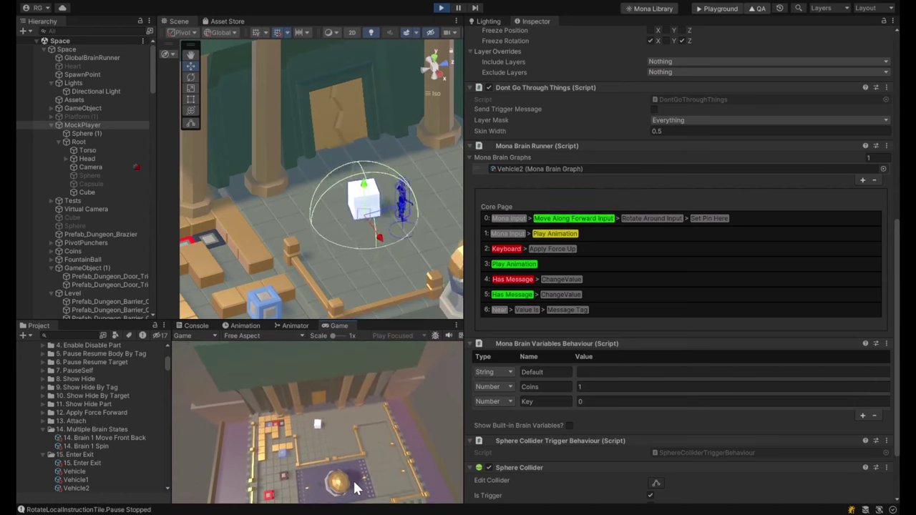
key(w)
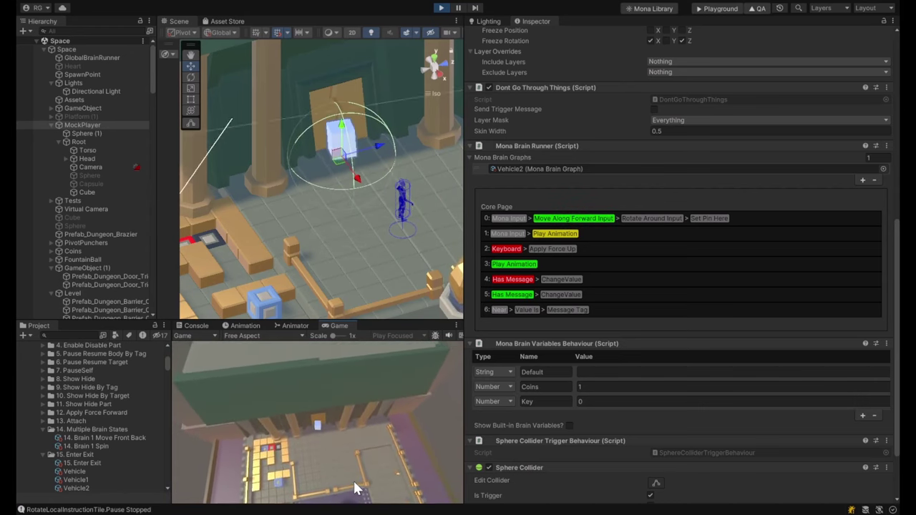
key(w)
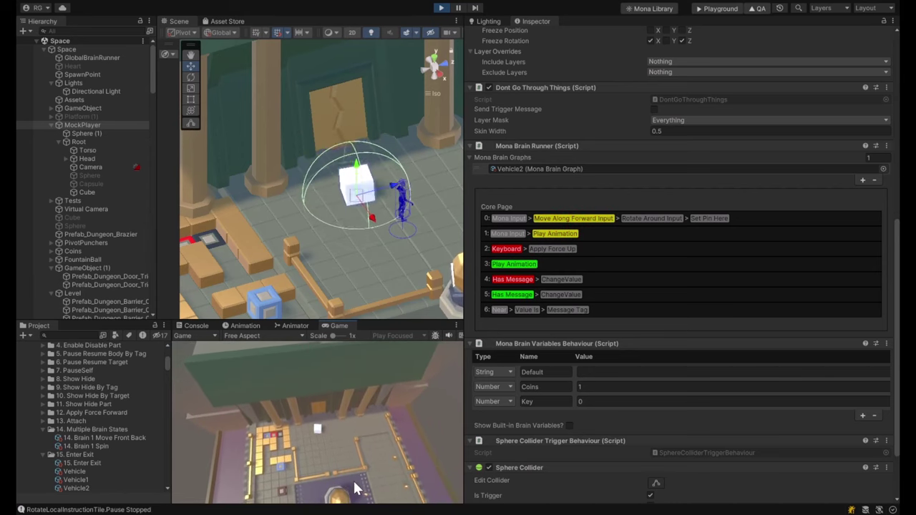
key(w)
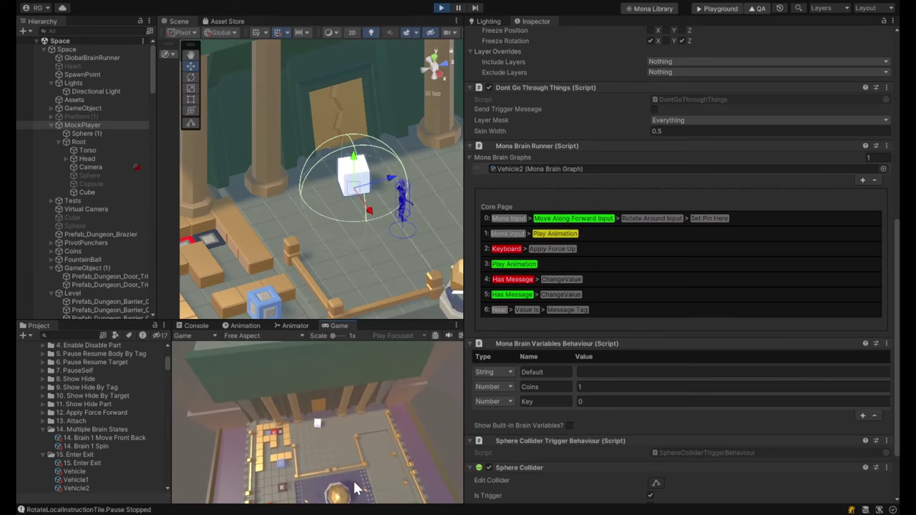
key(w)
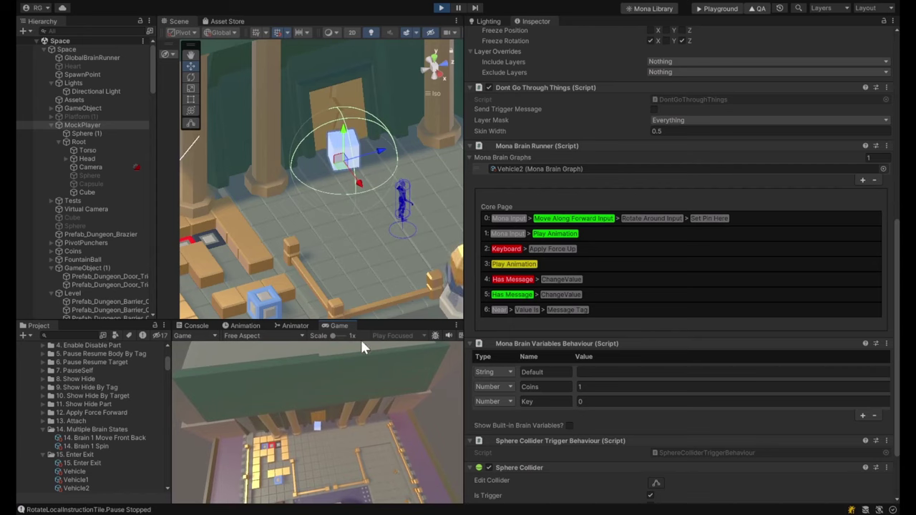
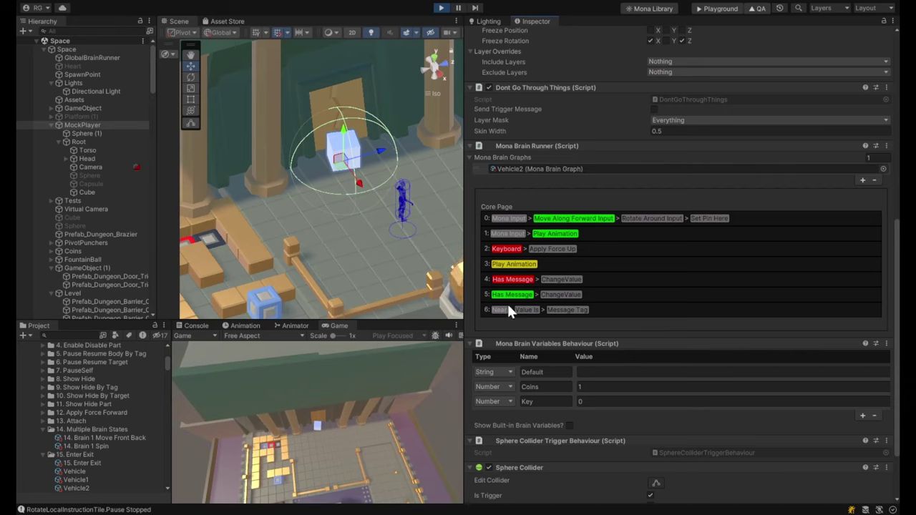
click(438, 8)
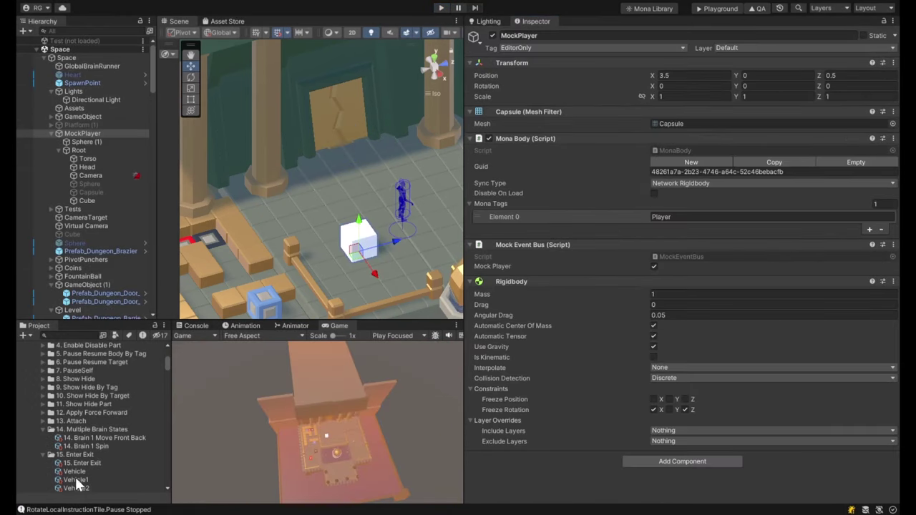
- Reopen the Vehicle2 brain graph and delete the Value Is tile from the Near Door instruction
scroll(82, 481, down, 3)
click(81, 423)
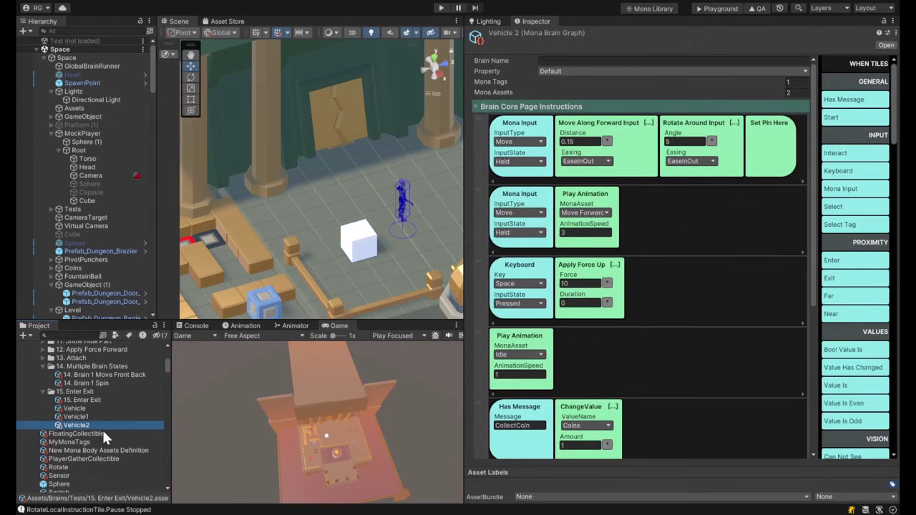
scroll(623, 377, down, 3)
scroll(636, 359, down, 3)
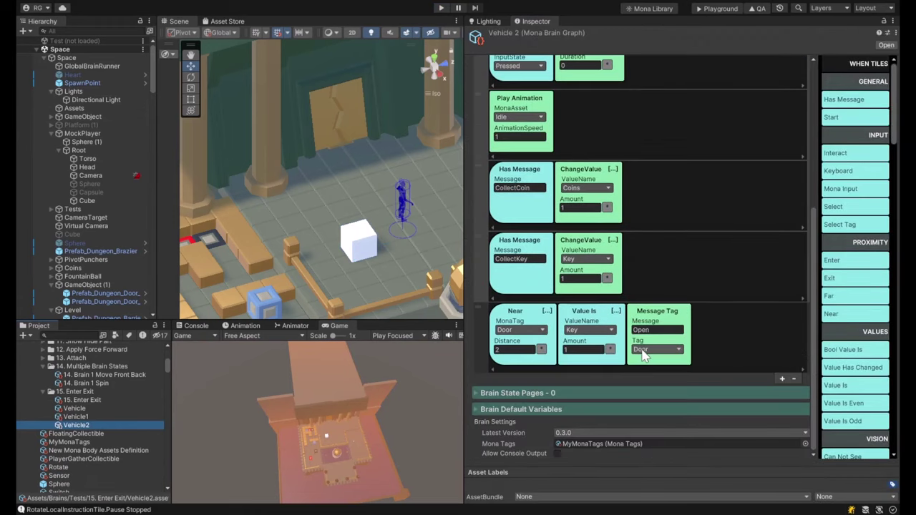
click(591, 320)
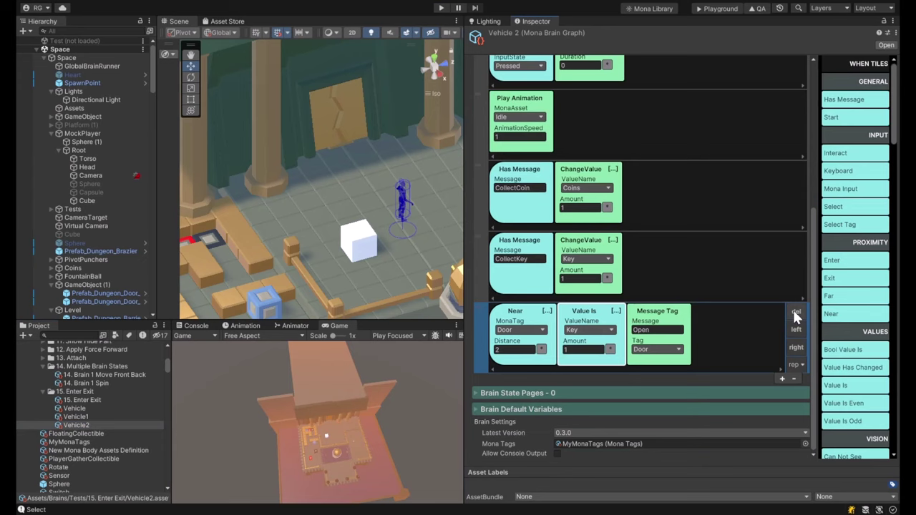
click(796, 313)
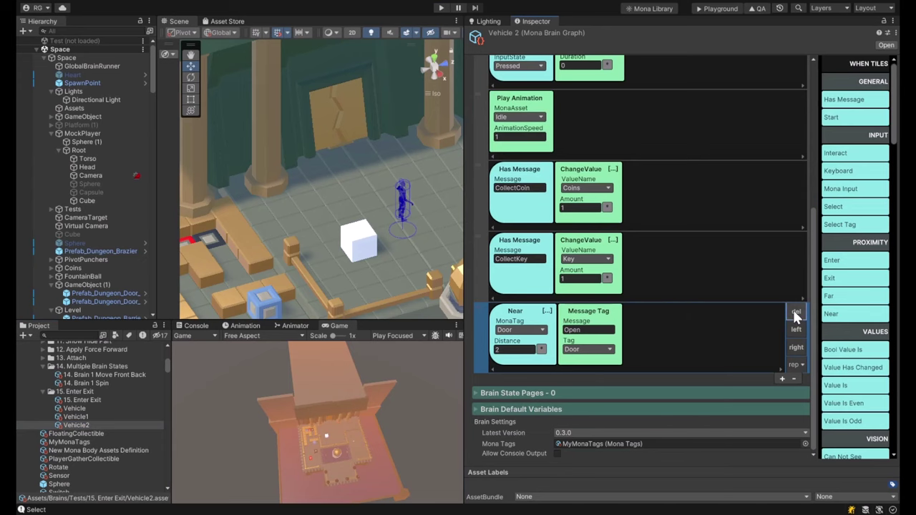
- Enable Is Trigger on the Mesh Colliders of both the right and left door panels
click(355, 122)
scroll(614, 186, down, 3)
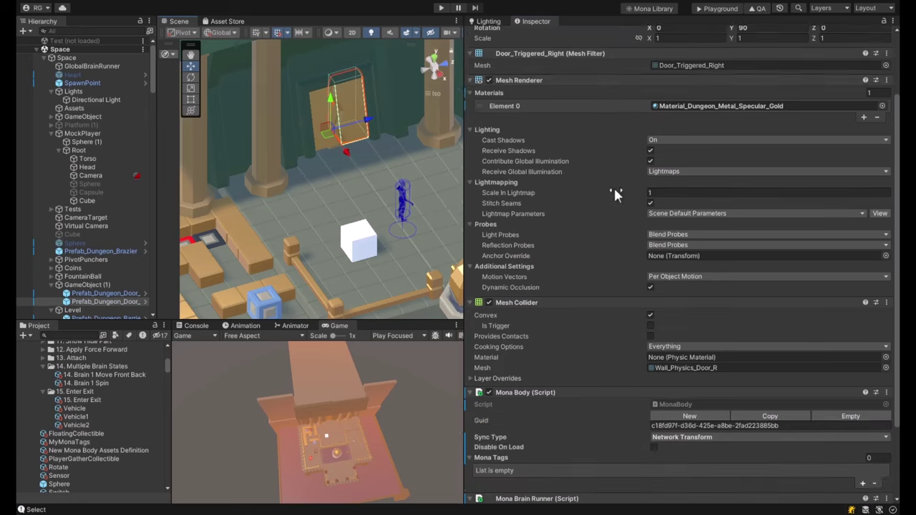
scroll(612, 221, down, 4)
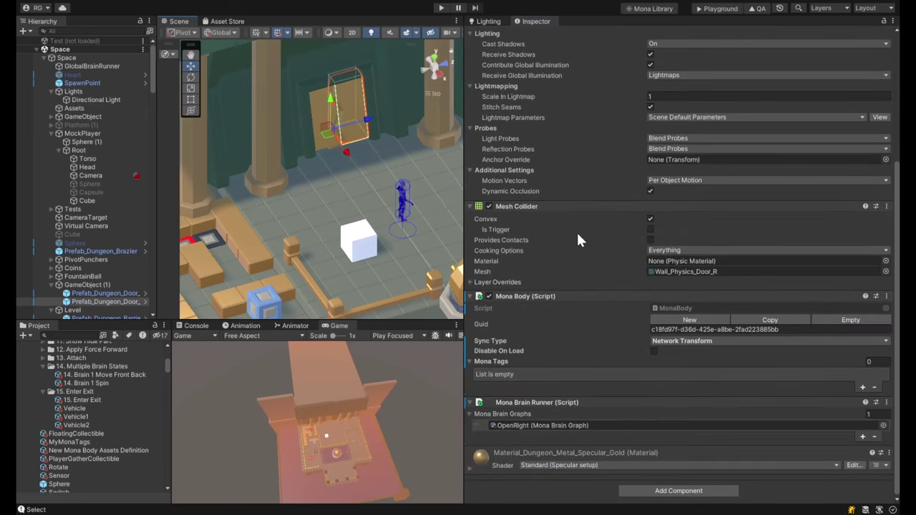
click(649, 229)
click(321, 104)
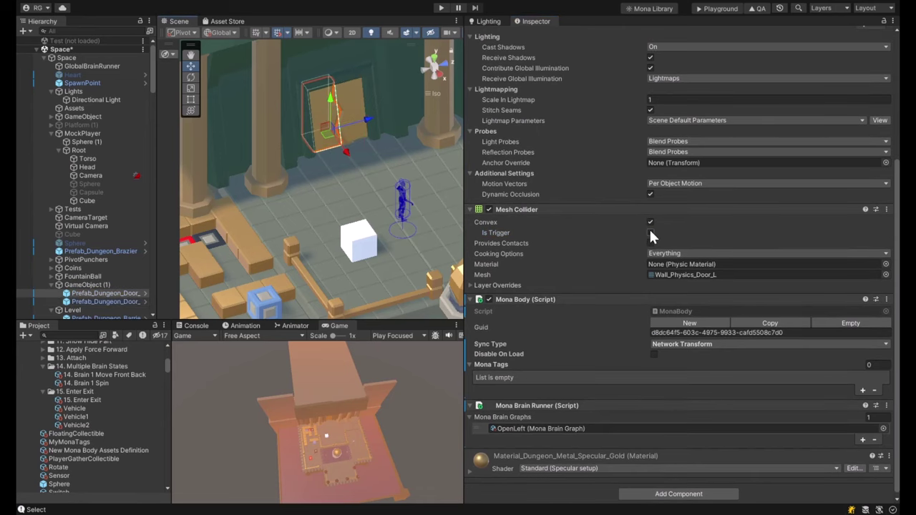
click(650, 230)
- Open the OpenRight brain graph assigned to the right door panel
click(351, 101)
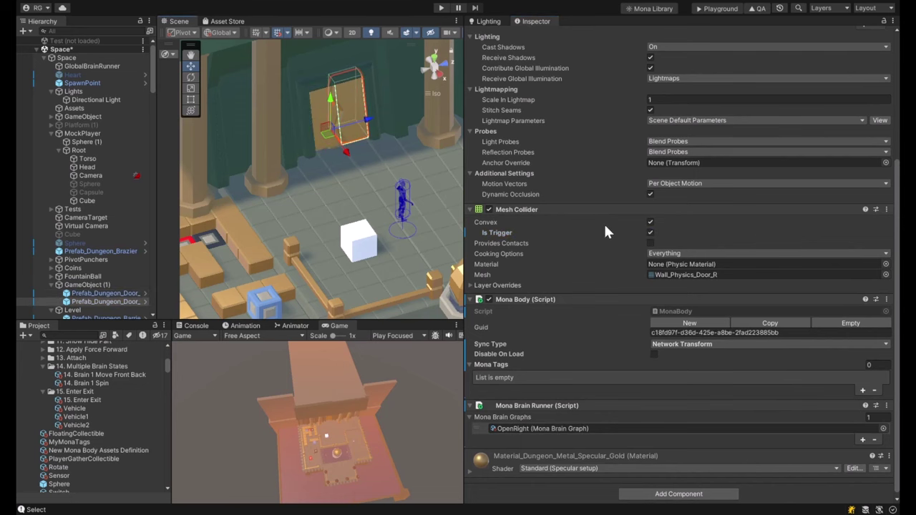
double_click(523, 428)
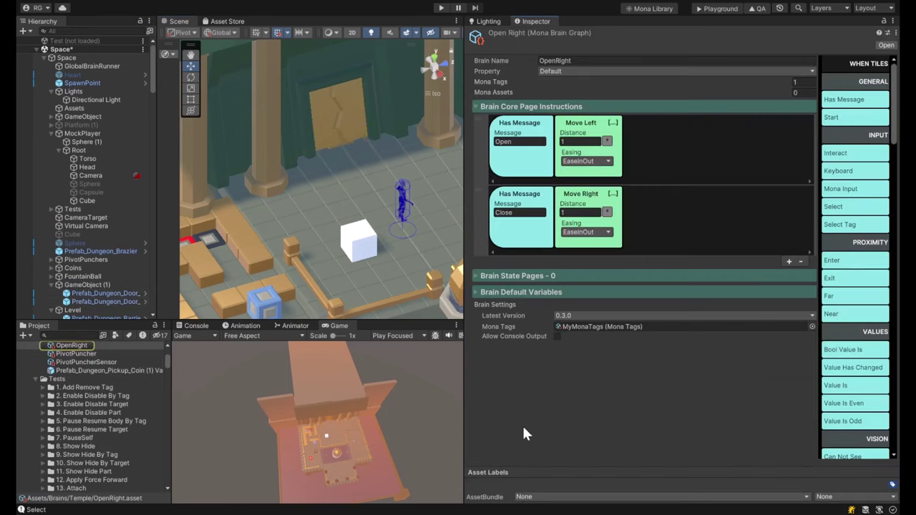
- Check the Mona Tags assigned in the OpenRight and OpenLeft brain graphs
click(504, 83)
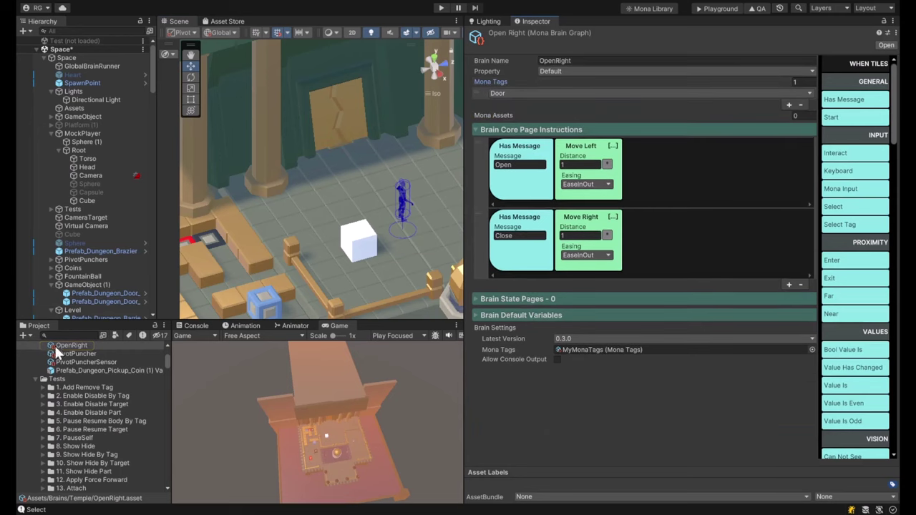
scroll(81, 411, up, 3)
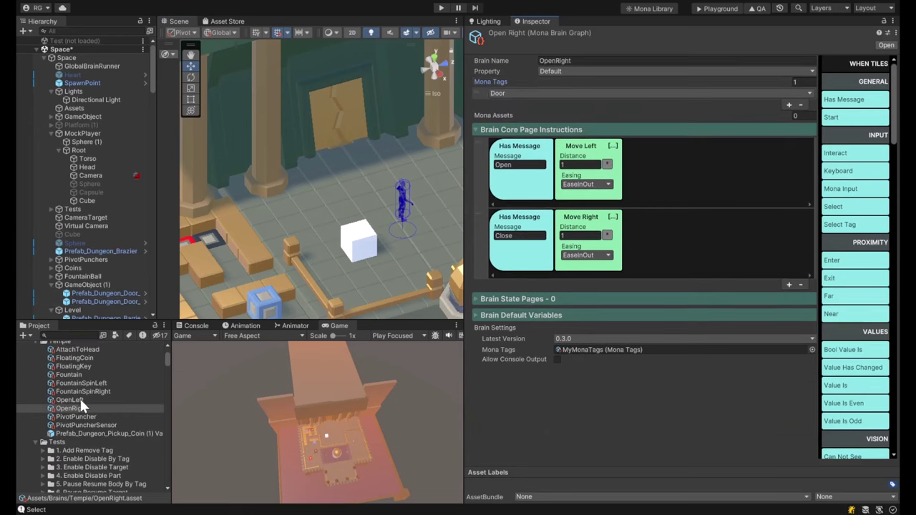
click(79, 400)
click(531, 90)
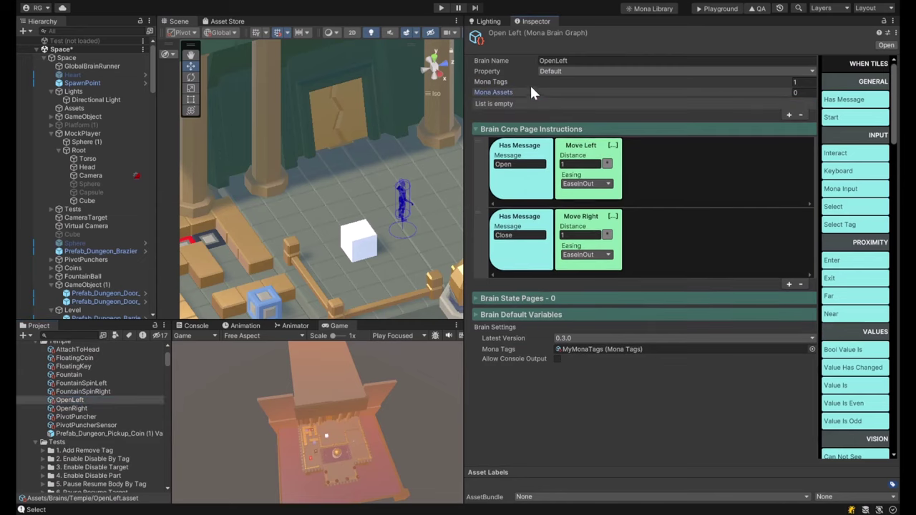
click(530, 92)
click(525, 81)
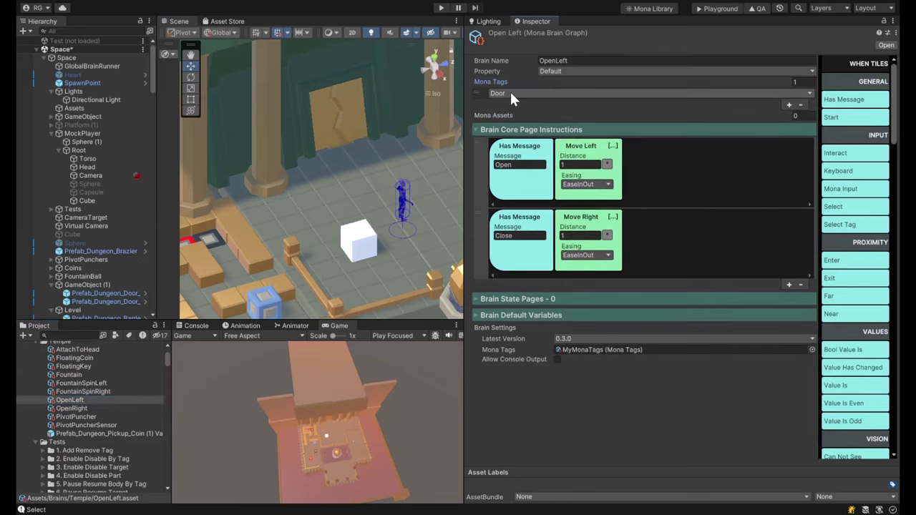
- Play the scene to test how both door panels move when the player approaches, and end play mode
click(628, 423)
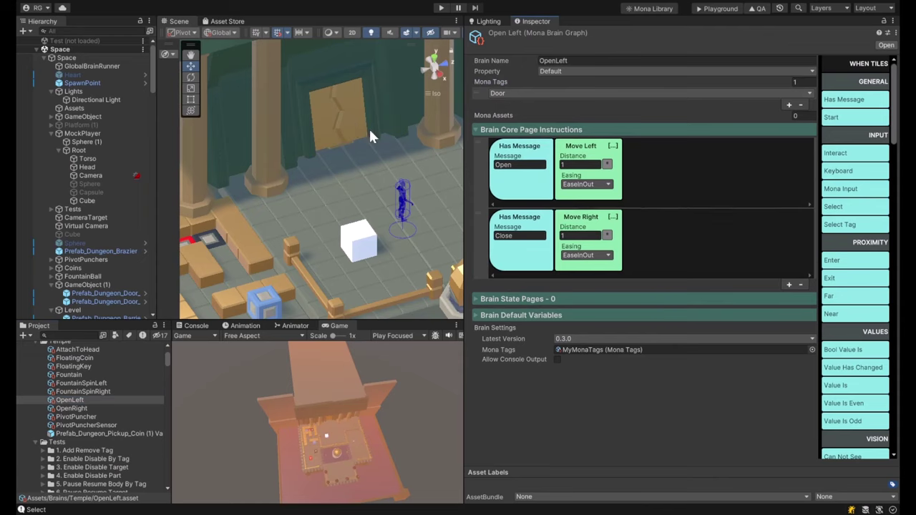
click(441, 8)
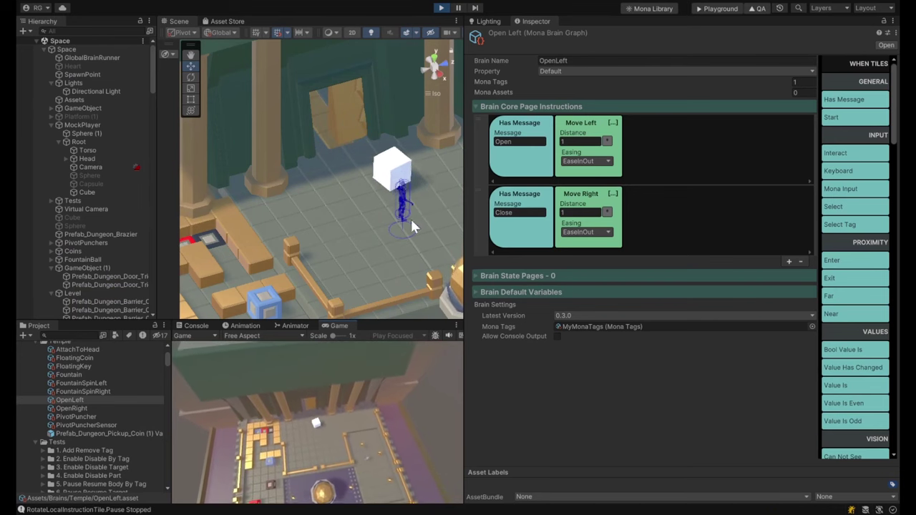
click(442, 8)
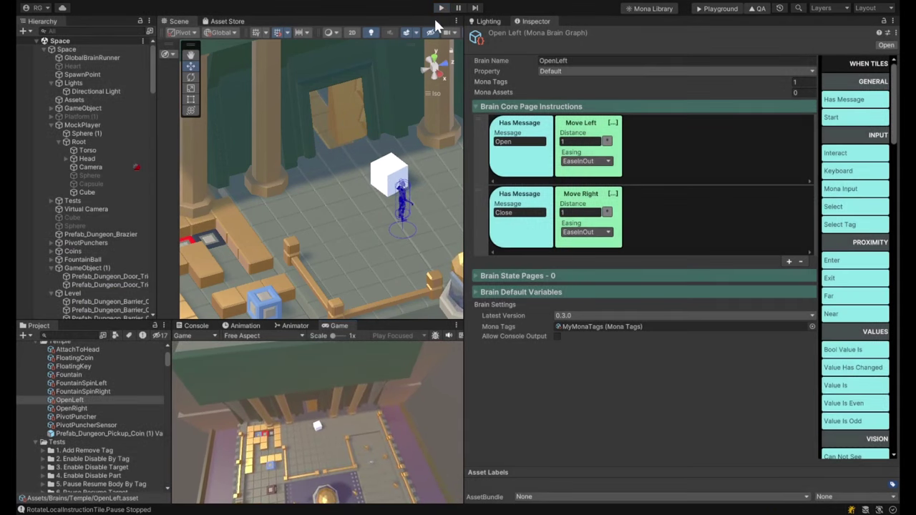
- Check the brain graphs assigned to both door panels and switch the scene handles to Local orientation for the left panel
click(328, 136)
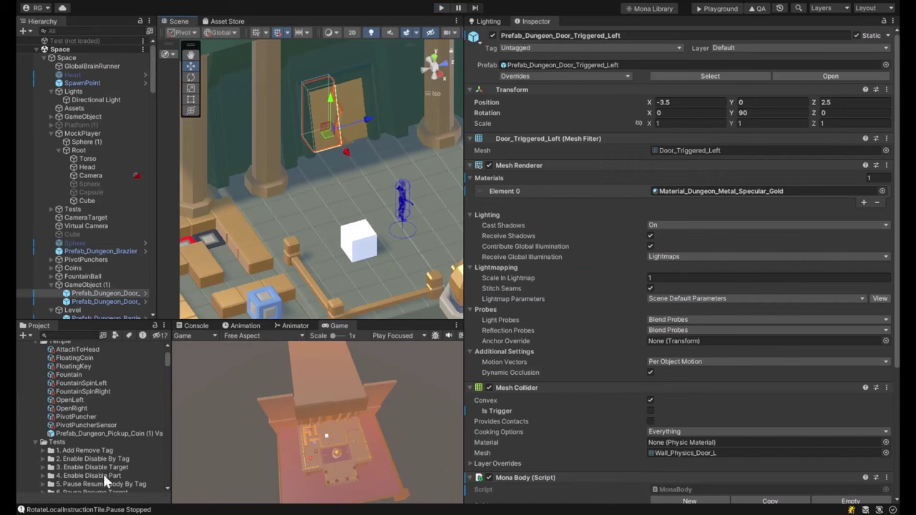
scroll(652, 348, down, 10)
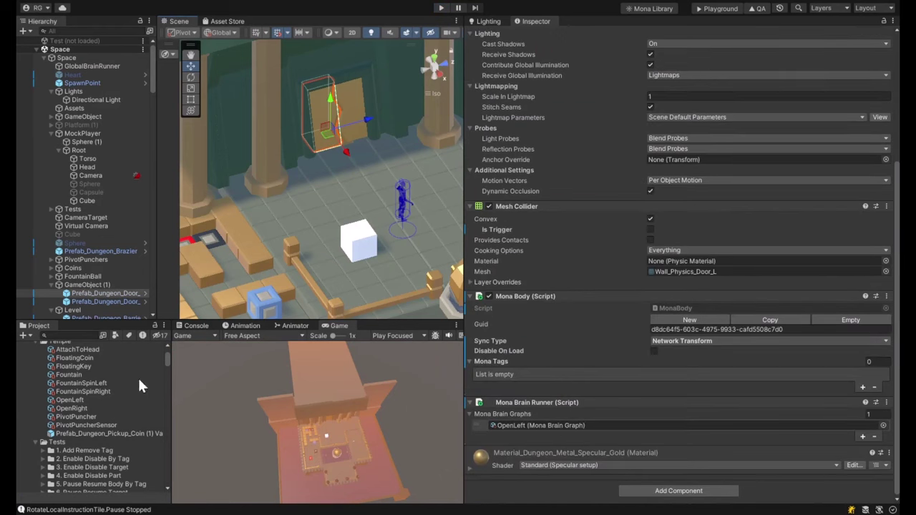
click(101, 300)
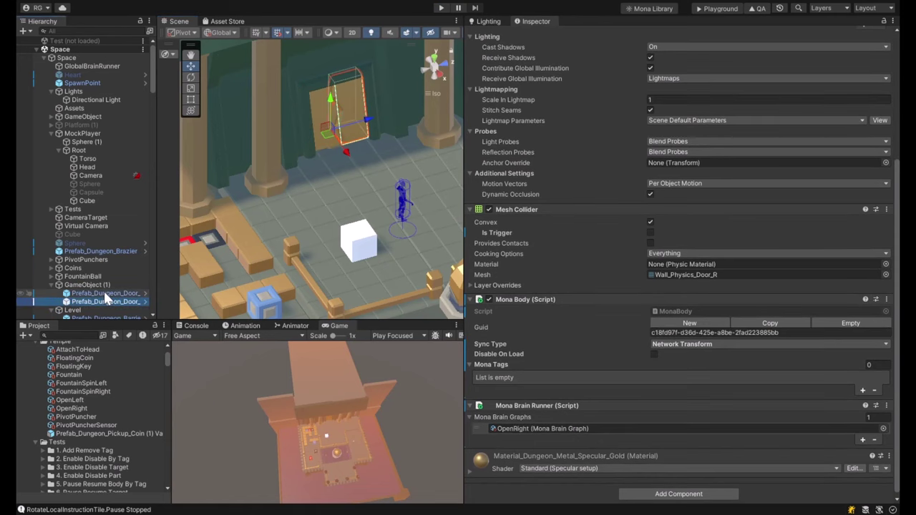
click(103, 292)
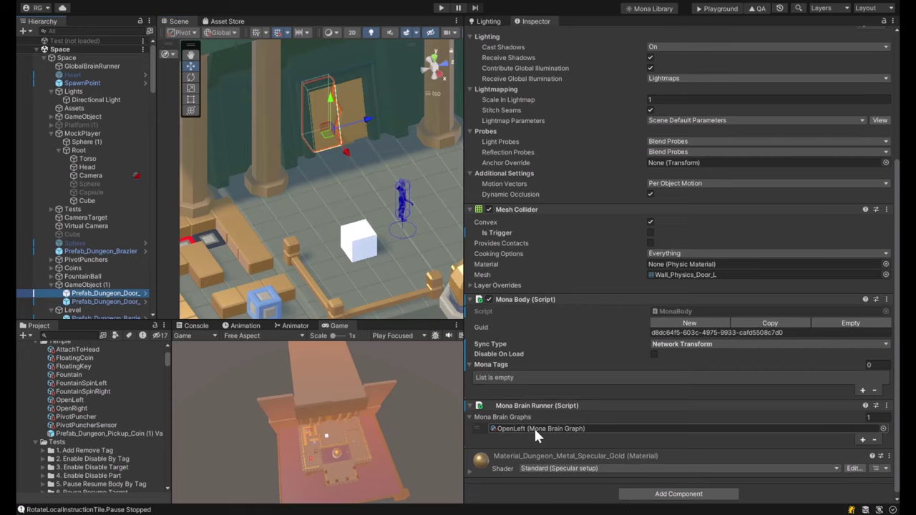
click(231, 34)
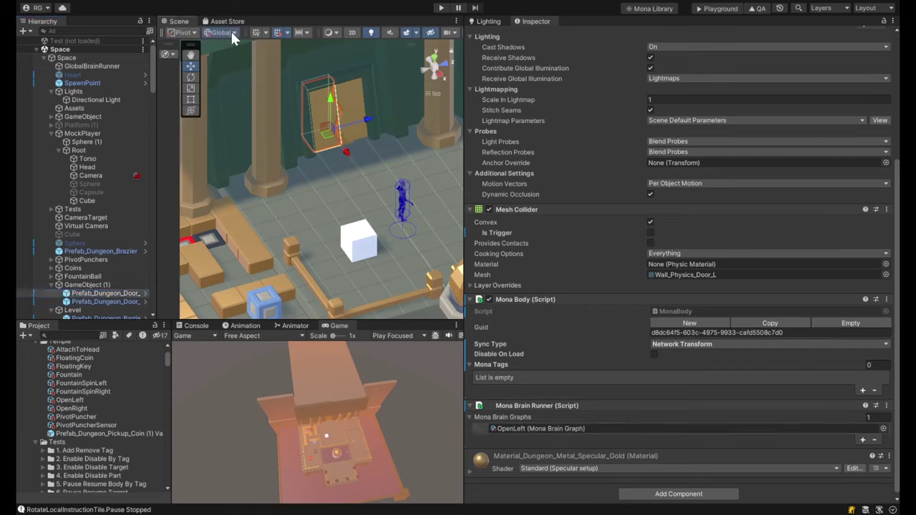
key(x)
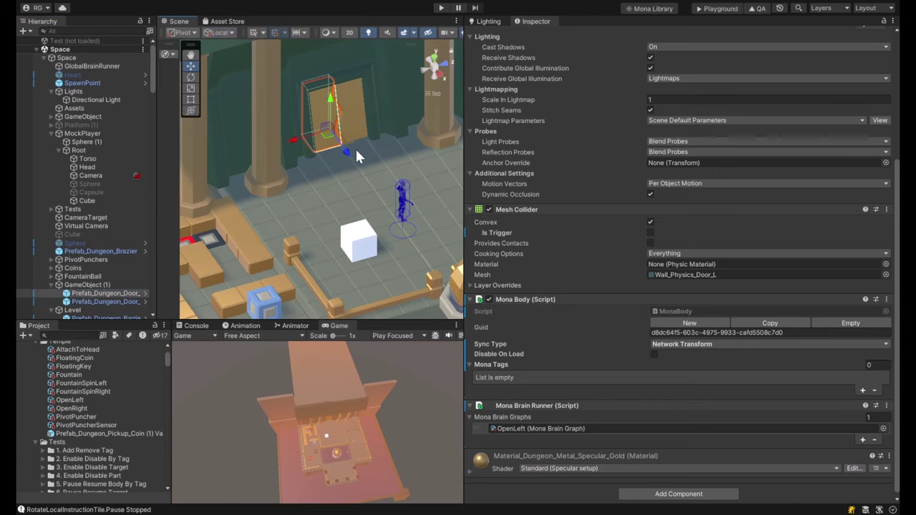
- In the left panel's OpenLeft brain graph, make the Open message trigger Move Right and the Close message trigger Move Left
double_click(583, 428)
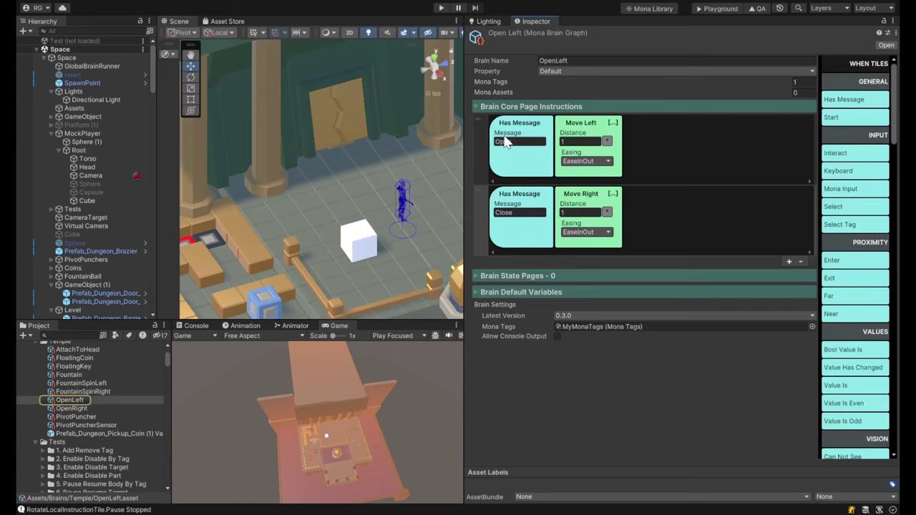
click(579, 130)
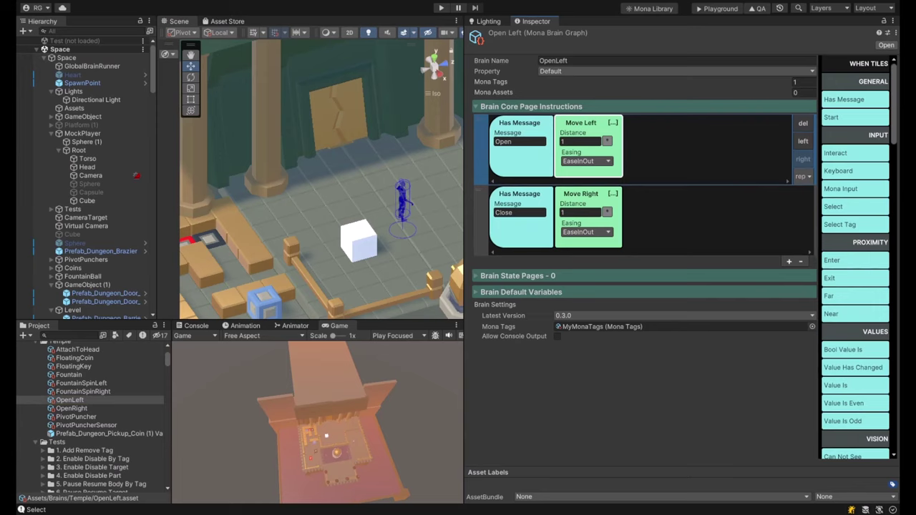
click(803, 159)
click(795, 229)
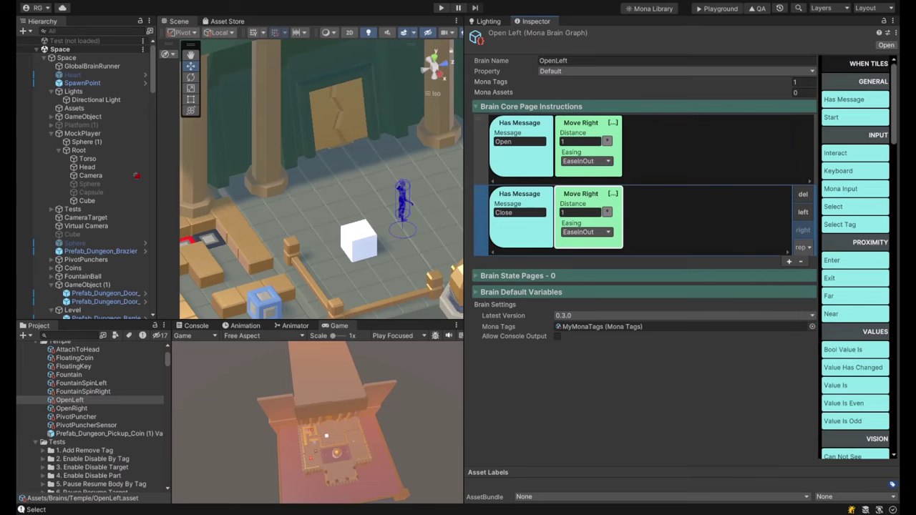
click(803, 211)
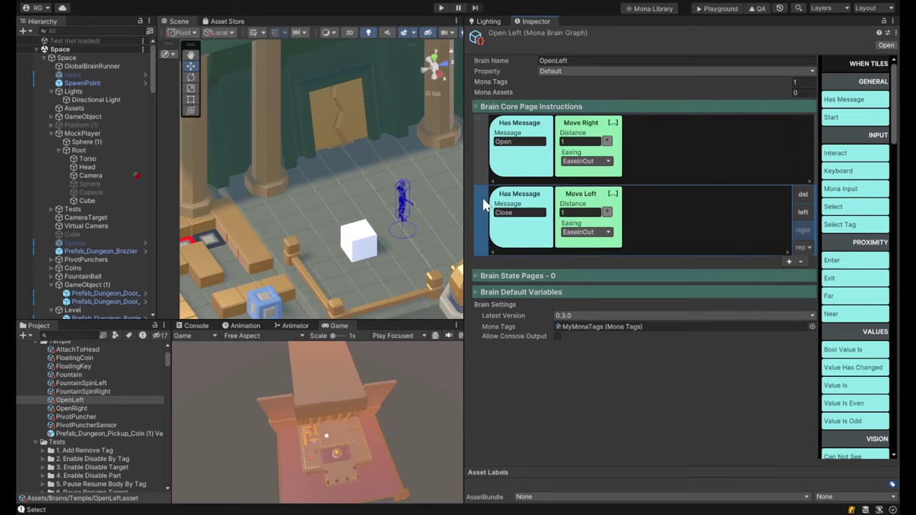
- Play the scene to test the door with the swapped left panel directions, inspect the right panel, and end play mode
click(441, 8)
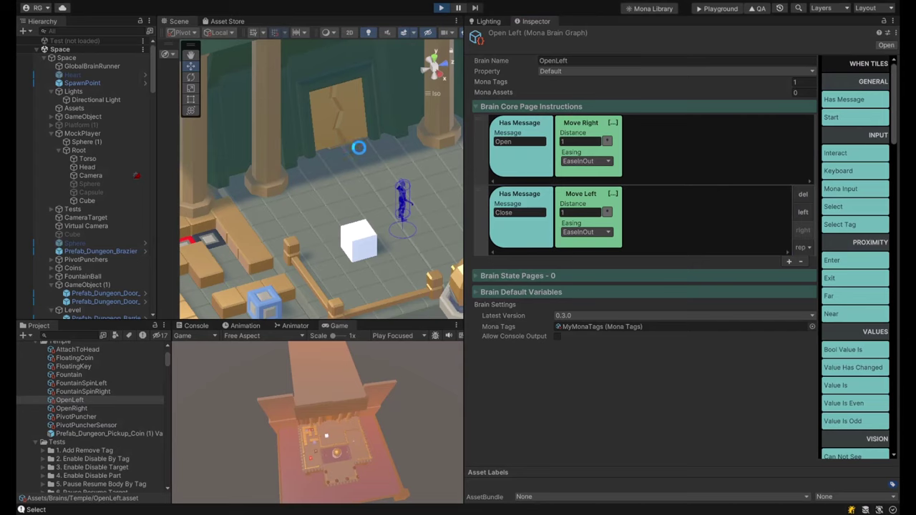
click(365, 201)
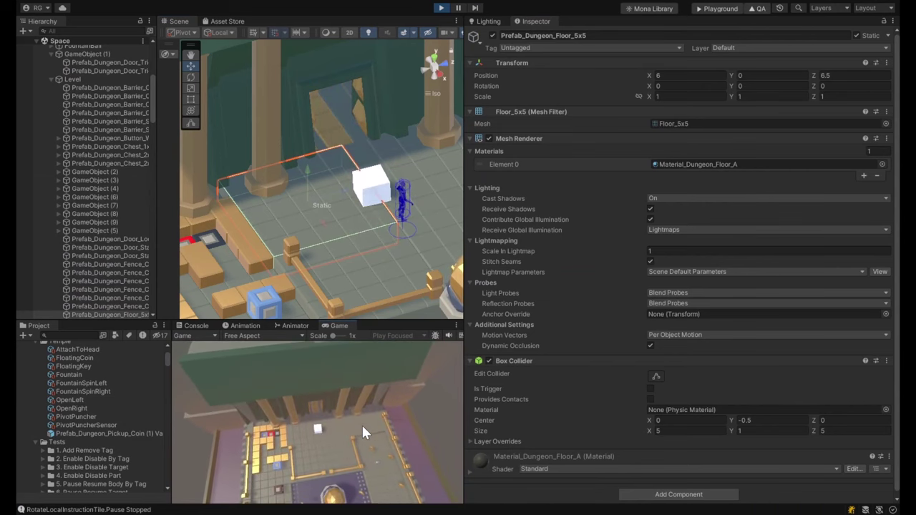
click(362, 119)
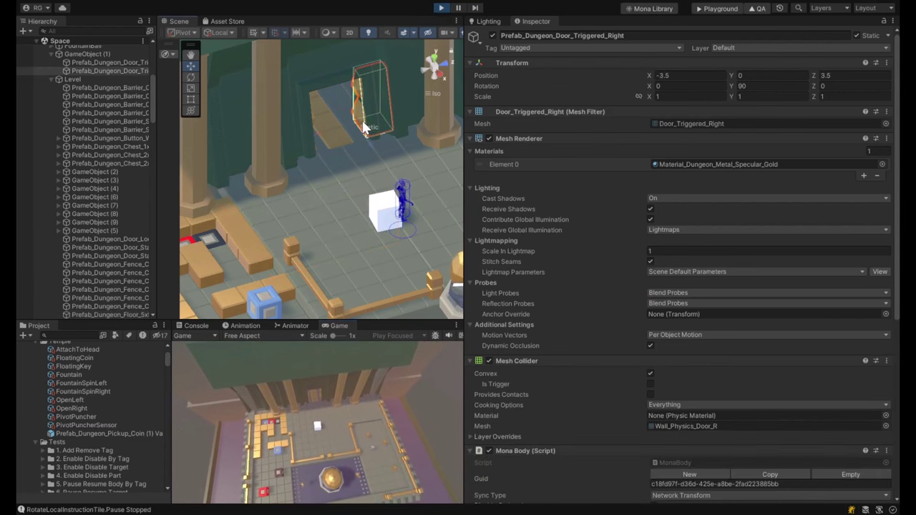
click(441, 8)
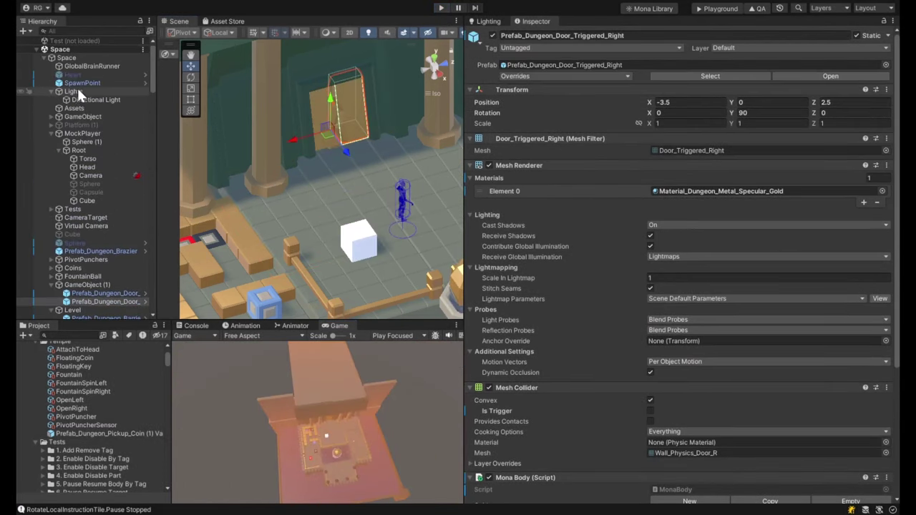
- Add a new instruction to the global runner's Vehicle2 brain graph with a Far tile set to the Door tag
click(84, 66)
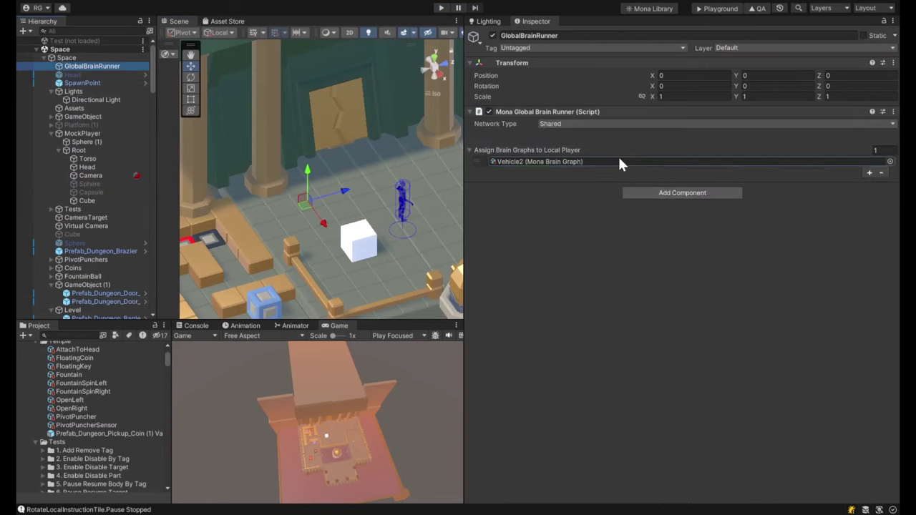
double_click(617, 159)
scroll(705, 336, down, 5)
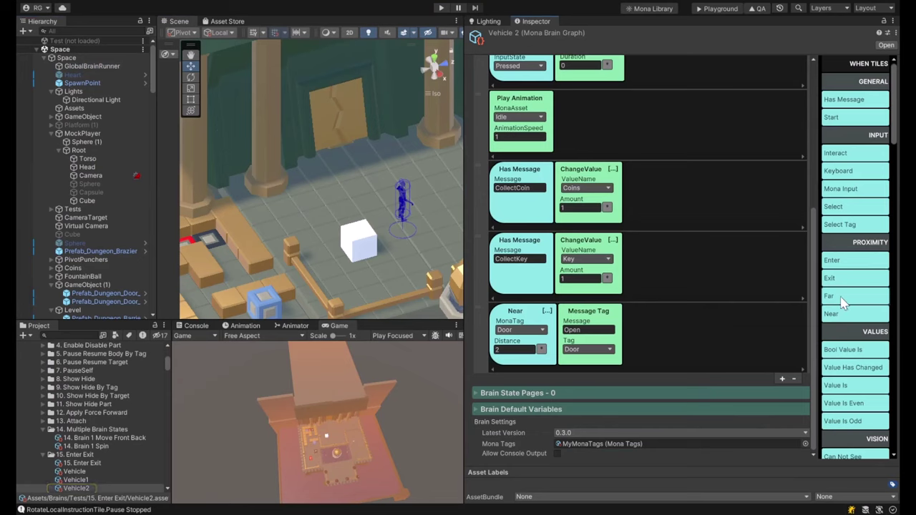
click(782, 378)
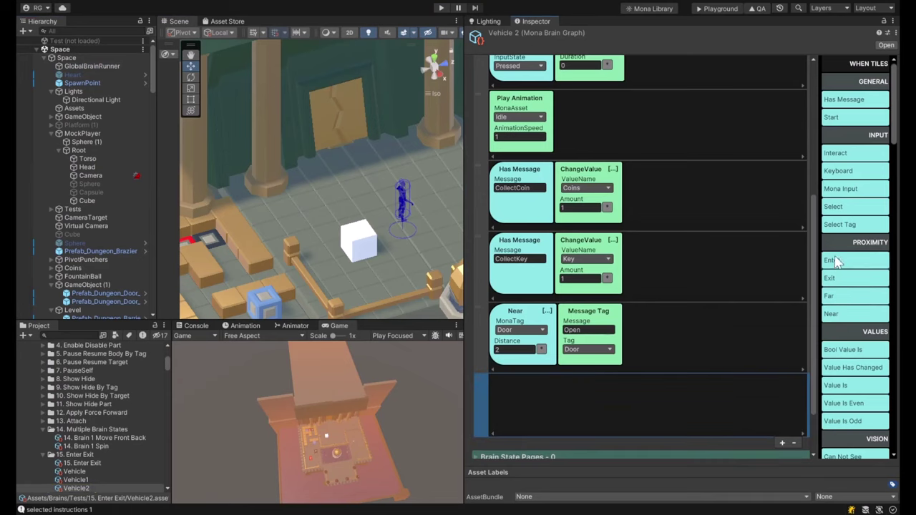
click(831, 297)
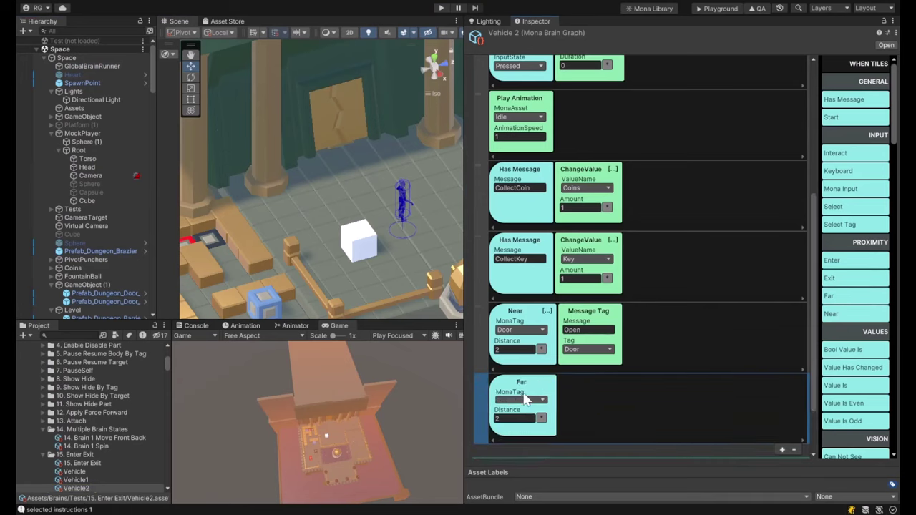
click(526, 400)
click(530, 409)
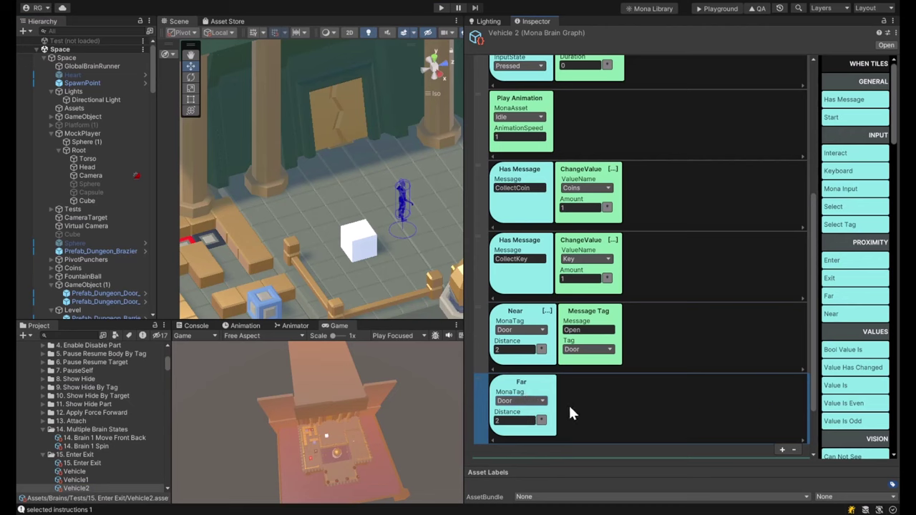
- Add a Message Tag tile to the Far instruction that sends the message Close to the Door tag
click(606, 408)
scroll(852, 358, down, 10)
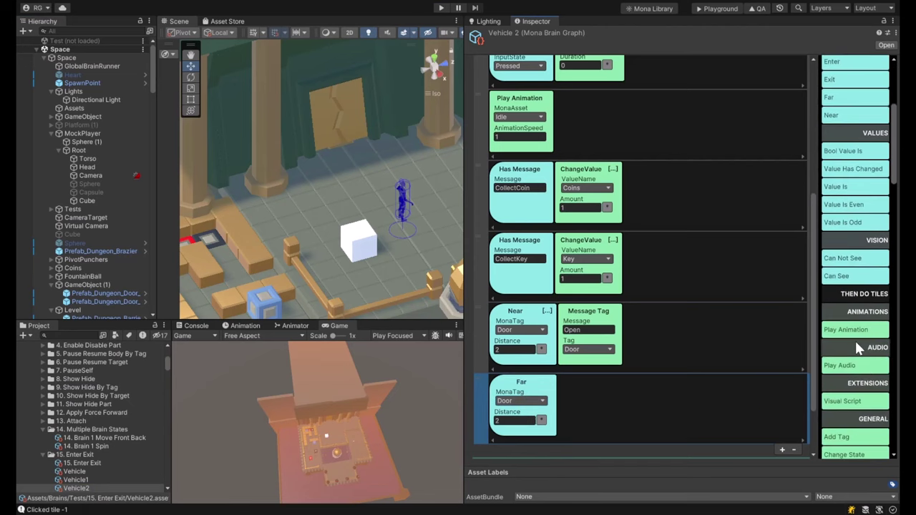
scroll(850, 361, down, 10)
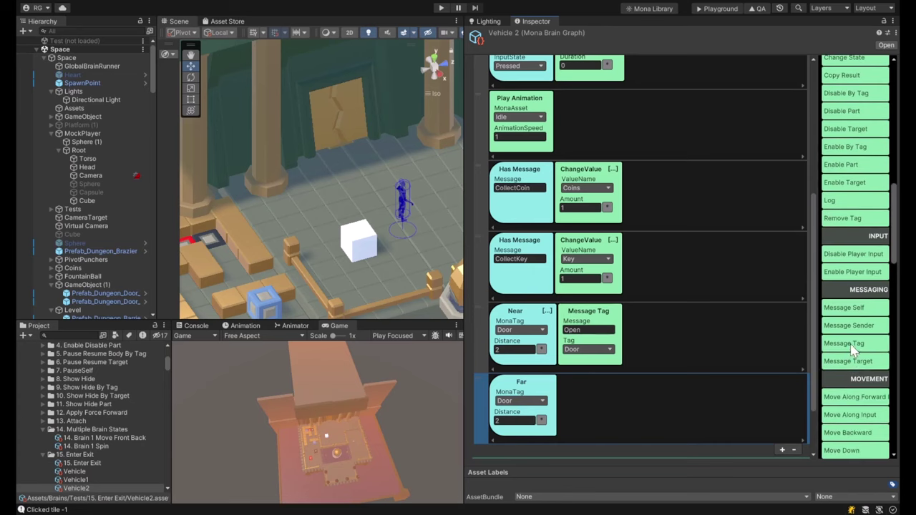
click(851, 346)
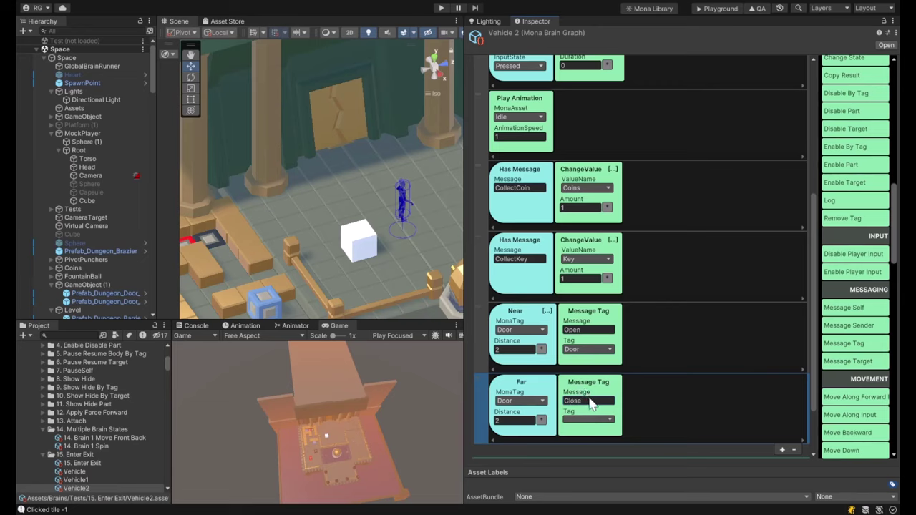
click(670, 420)
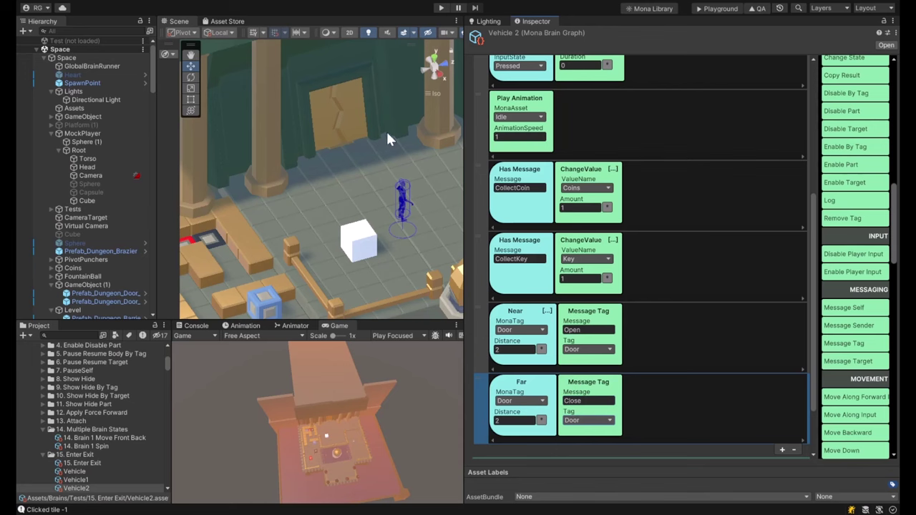
- Play the scene and move the player toward and away from the door to test opening and closing
click(440, 7)
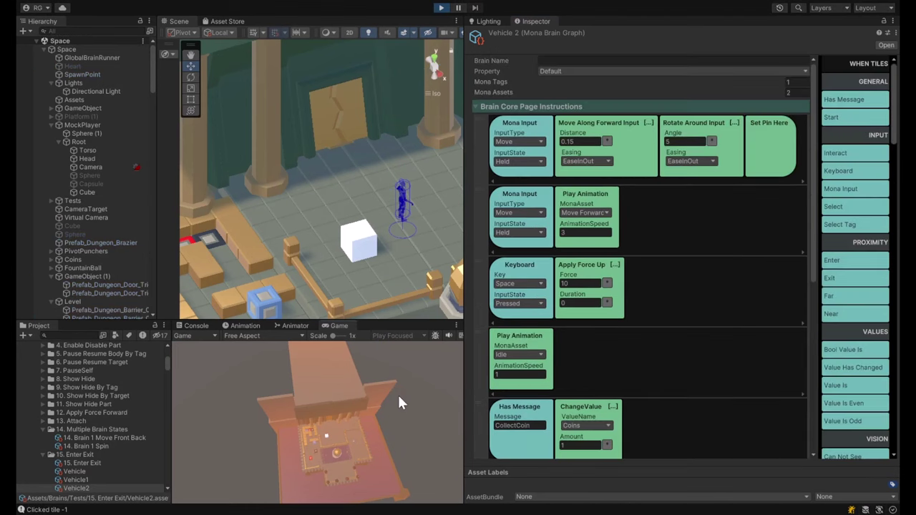
key(d)
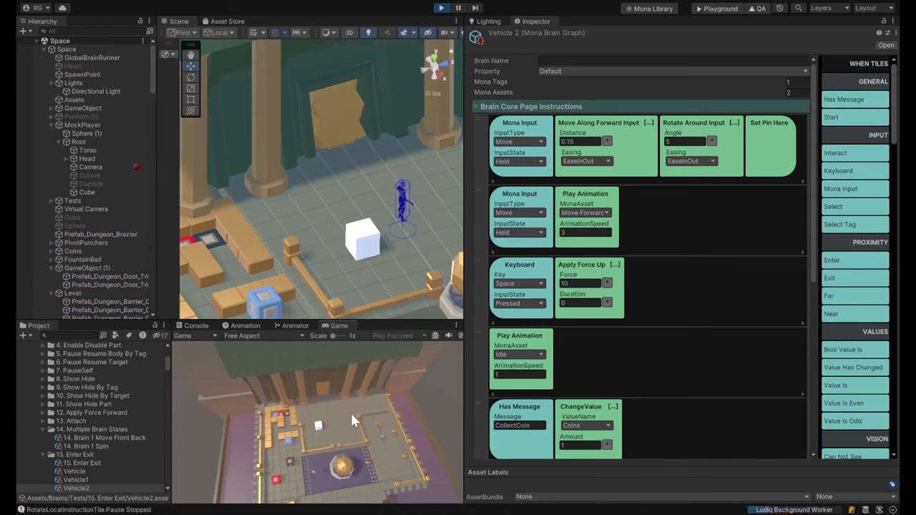
key(d)
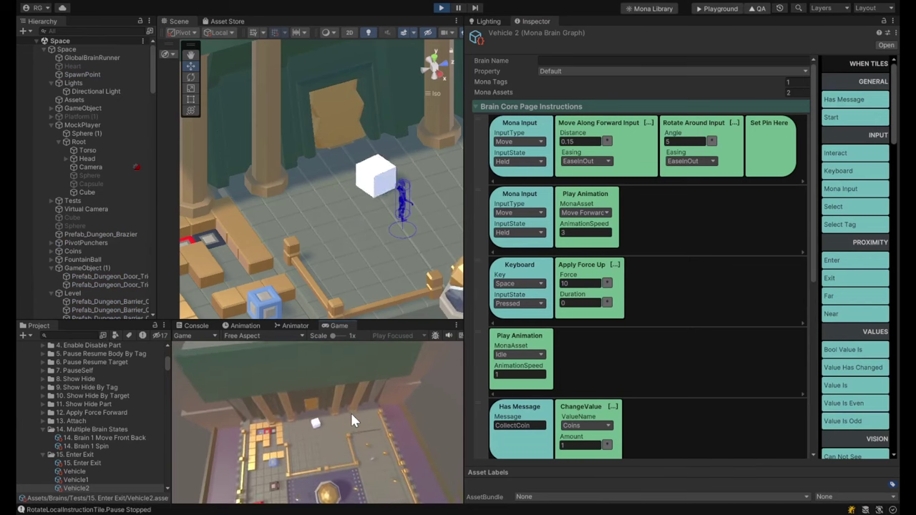
key(a)
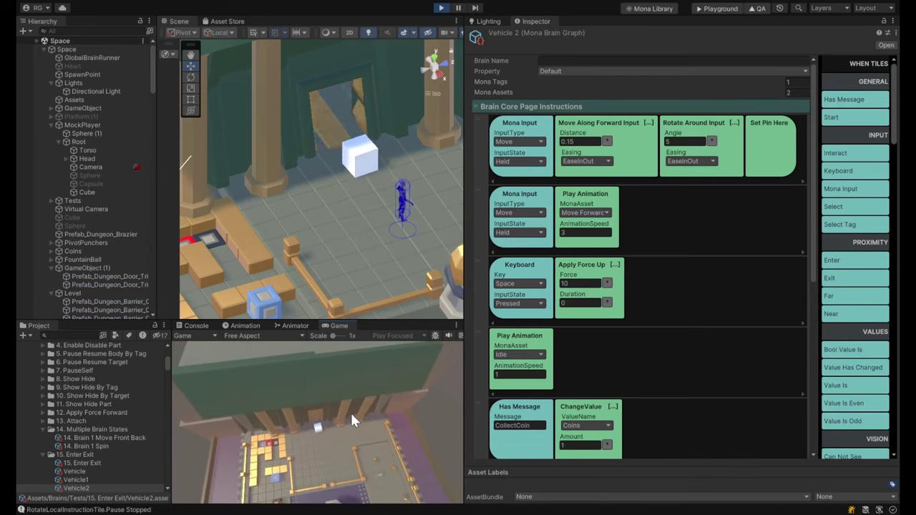
key(a)
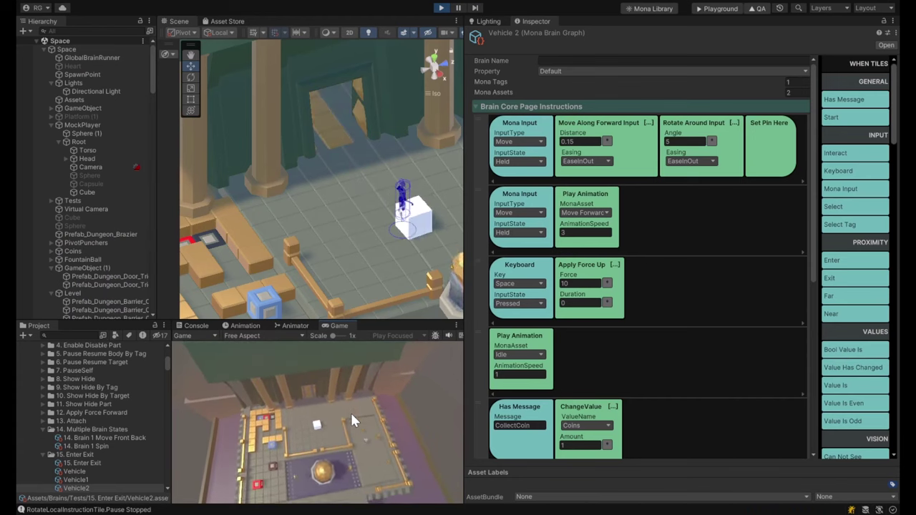
- Move the player back and forth in front of the door to recheck its opening and closing, and end play mode
key(d)
key(d)
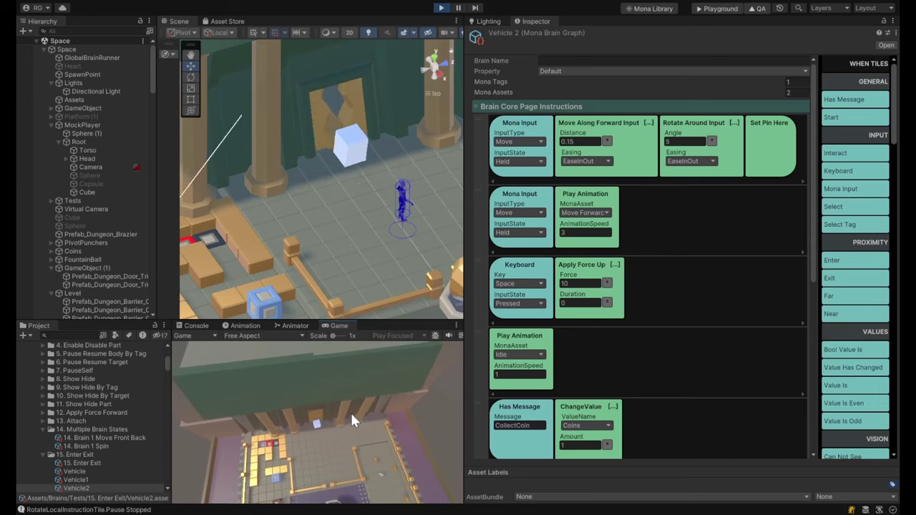
key(d)
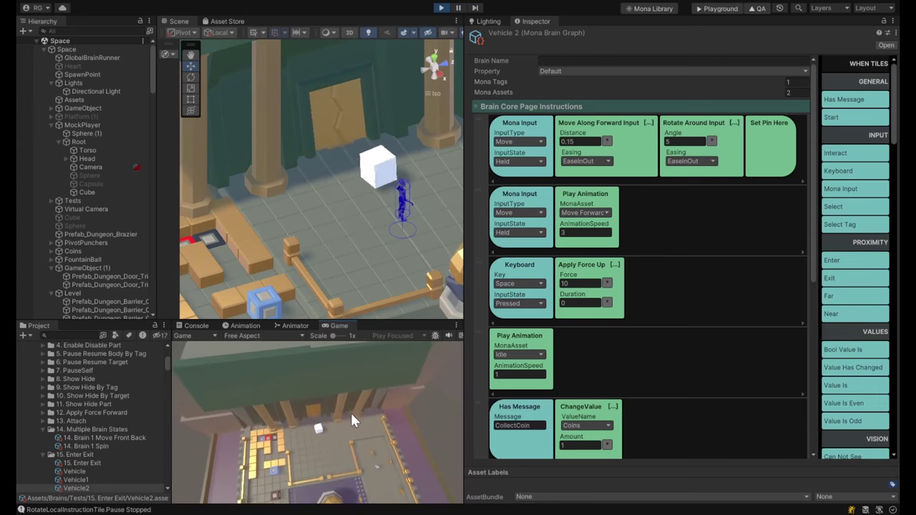
key(d)
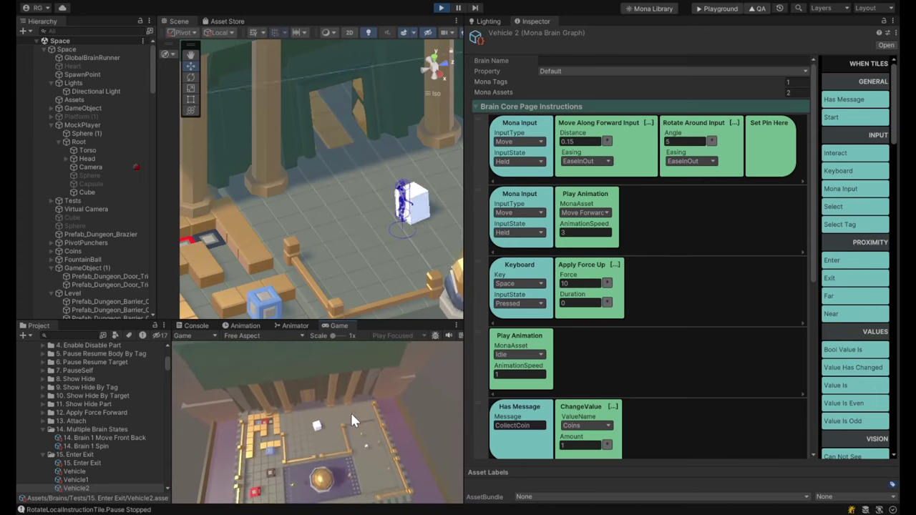
click(441, 8)
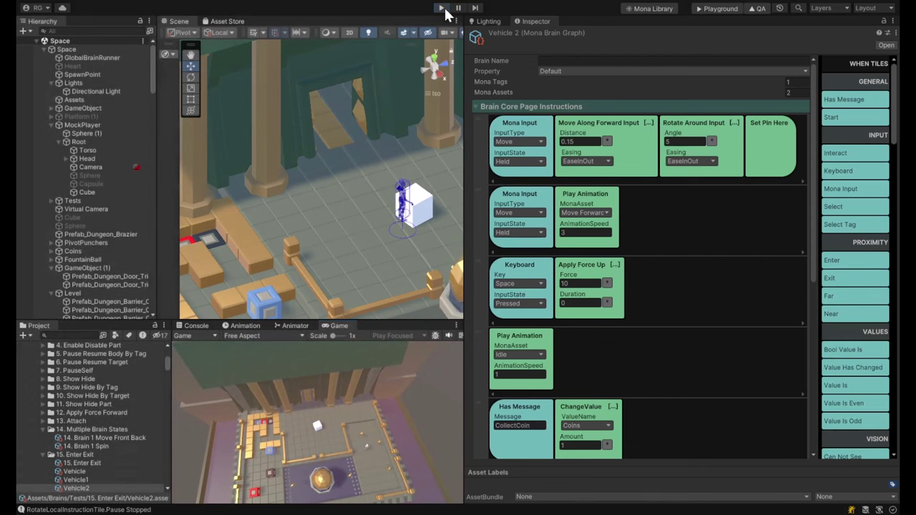
- Review the Near and Far instructions in Vehicle2 and the Open and Close instructions in the OpenLeft and OpenRight brain graphs
scroll(580, 225, down, 8)
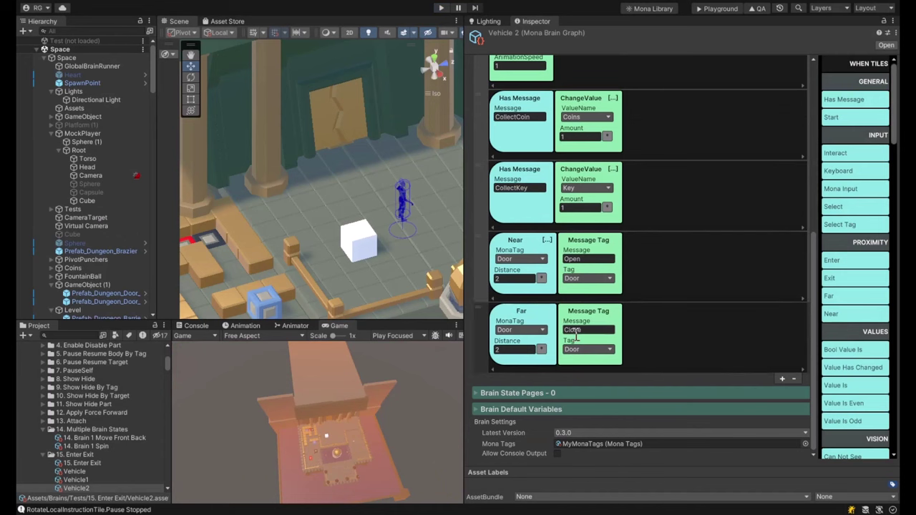
click(325, 131)
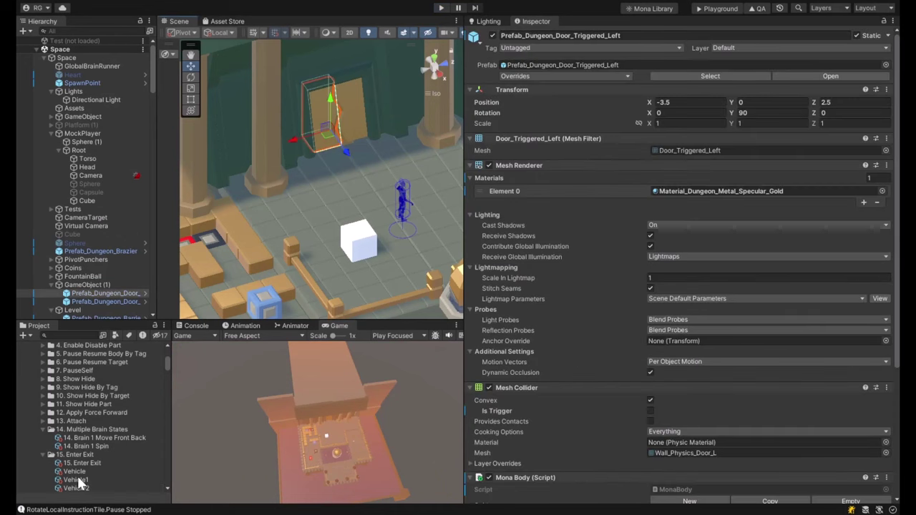
scroll(94, 436, up, 5)
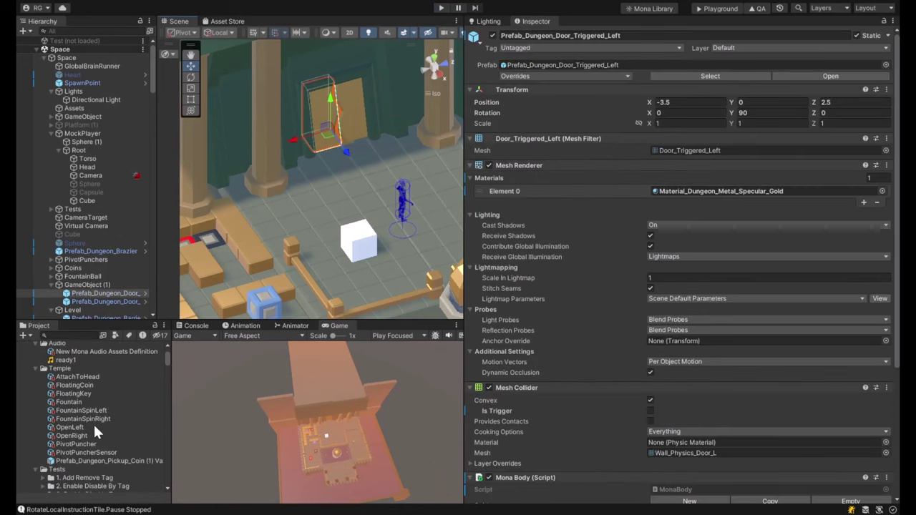
click(80, 424)
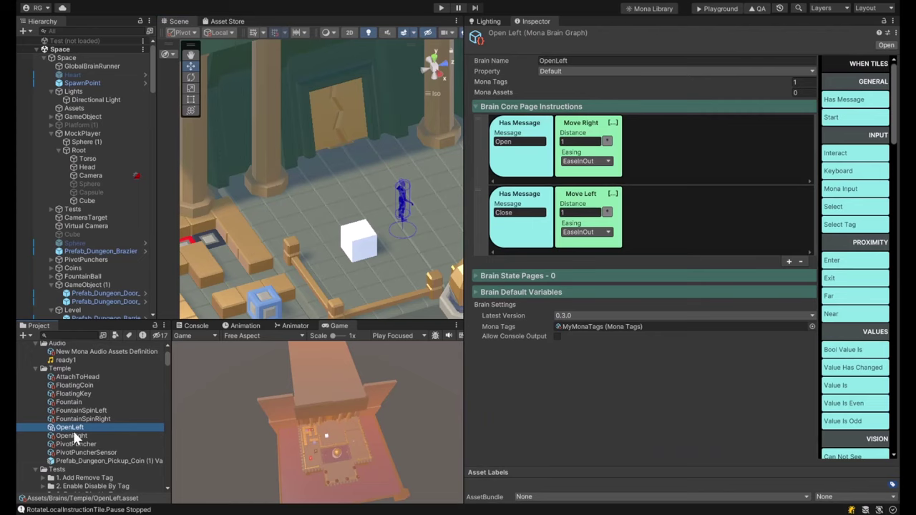
click(72, 436)
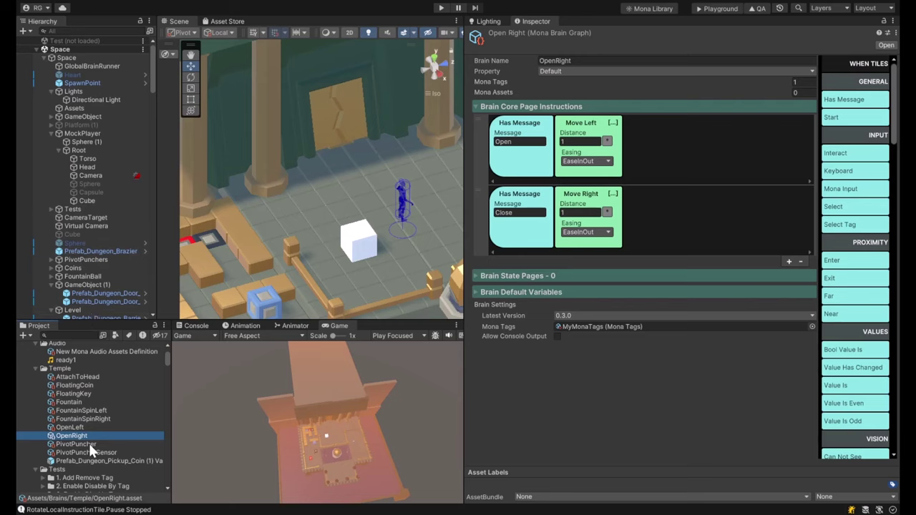
- Set the Far tile's distance to 3 in the Vehicle2 brain graph's Close instruction
scroll(92, 415, down, 8)
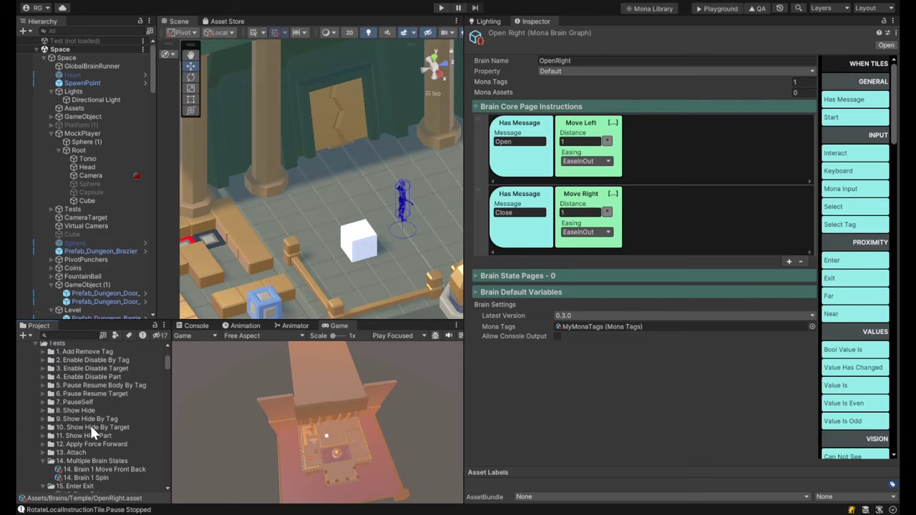
click(85, 456)
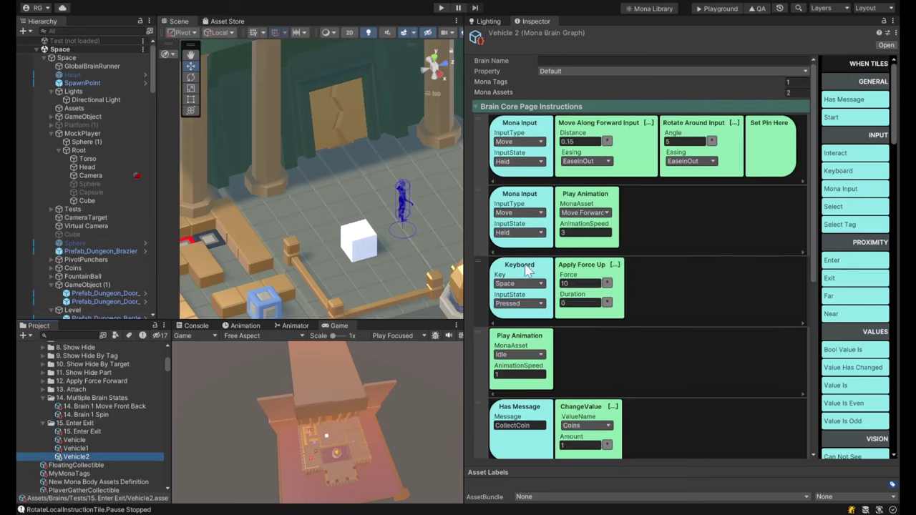
scroll(514, 348, down, 10)
click(514, 349)
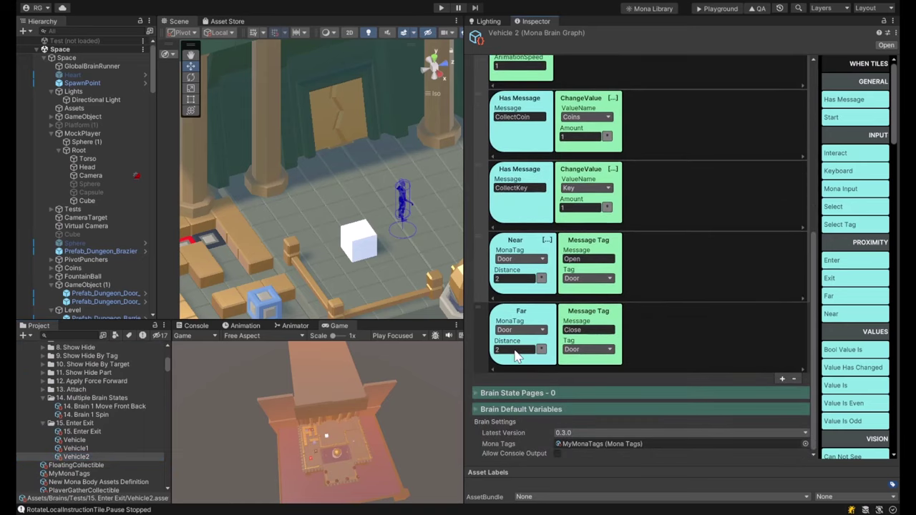
text(3)
click(667, 326)
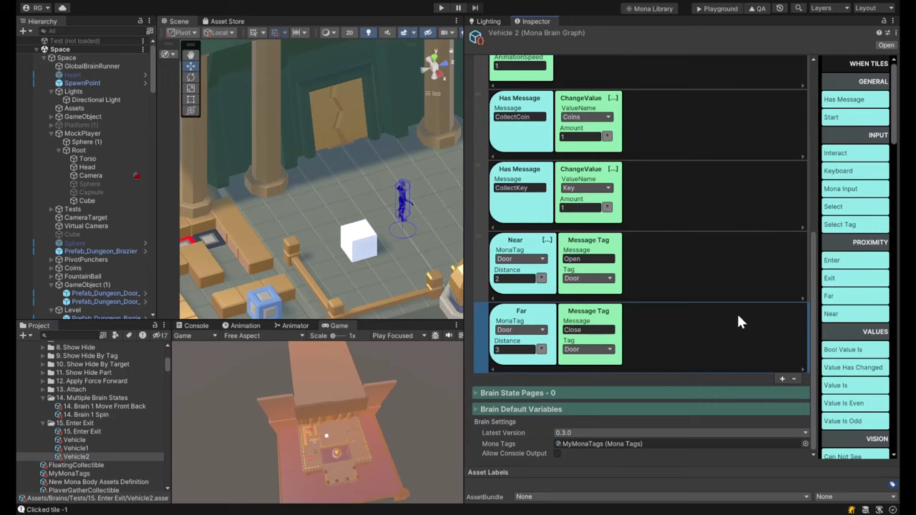
- Play the scene to check the door with the new Far distance, and end play mode
click(440, 9)
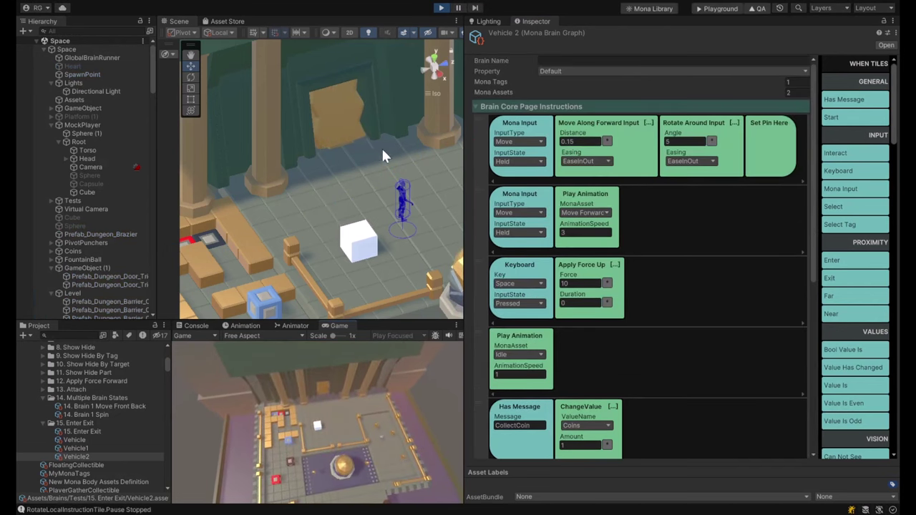
alt+drag(381, 152, 352, 158)
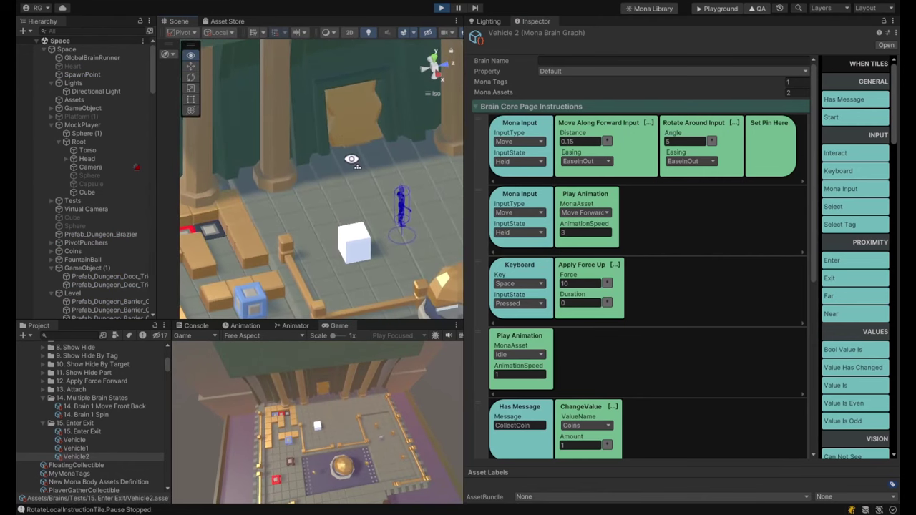
click(440, 8)
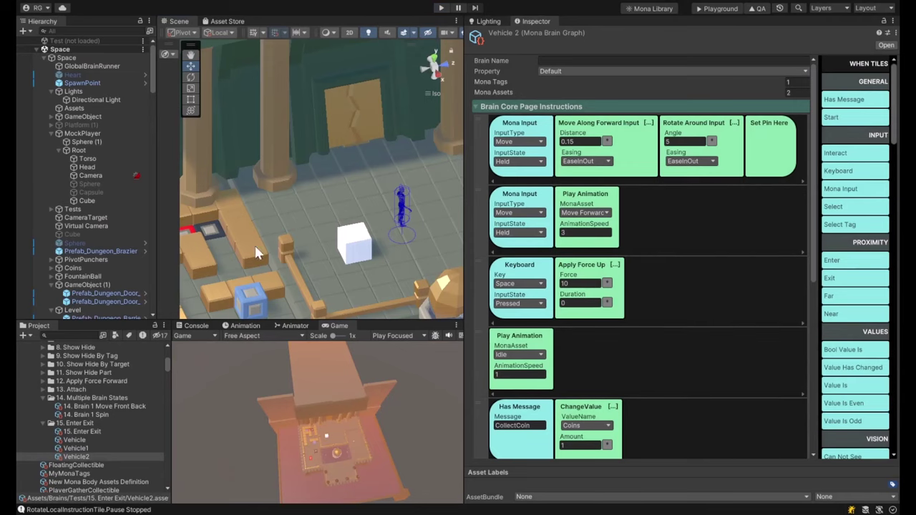
- Inspect the left door panel's Mona Brain Runner and locate its assigned brain graph
click(103, 284)
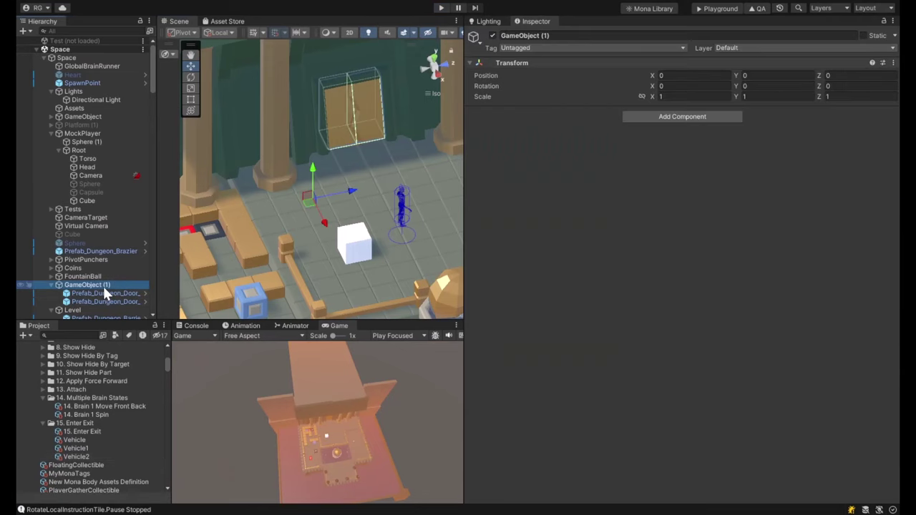
click(103, 292)
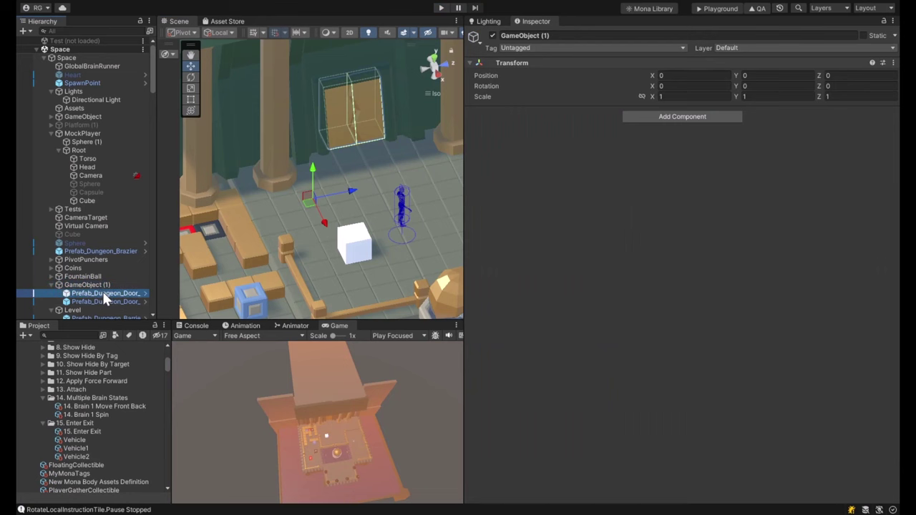
scroll(572, 357, down, 5)
double_click(529, 423)
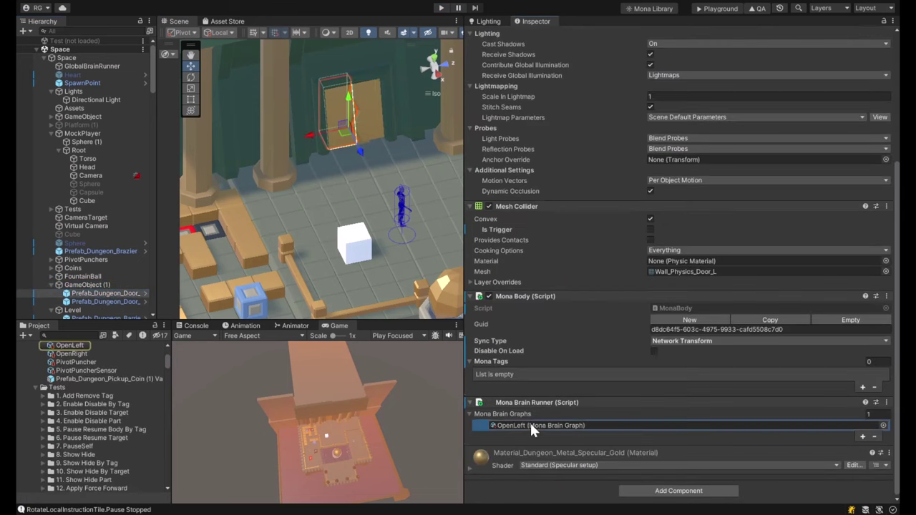
- Try stretching the mock player's Root object along its height and sideways, undoing each scale change
click(371, 250)
click(70, 151)
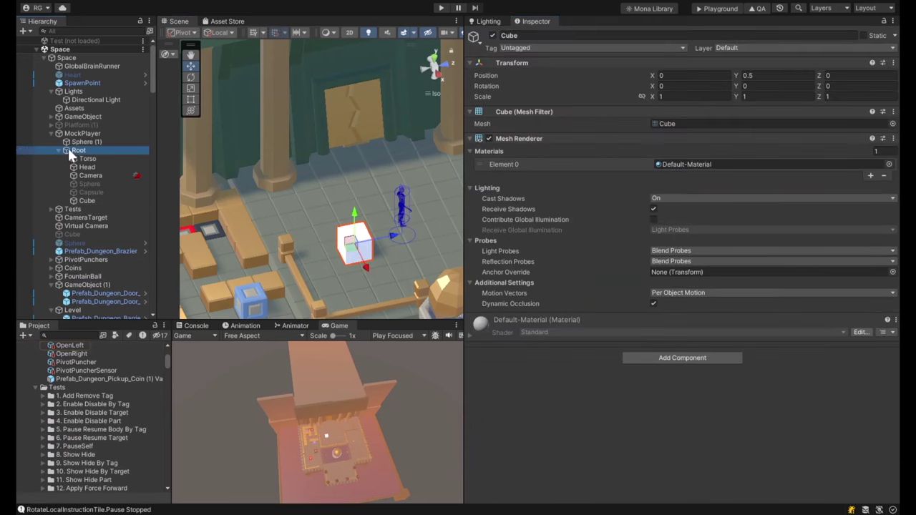
right_drag(356, 274, 326, 152)
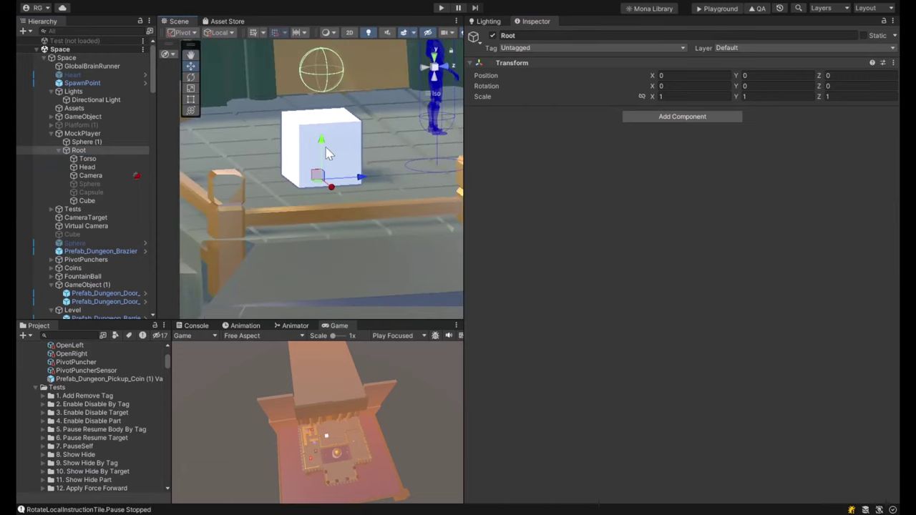
key(r)
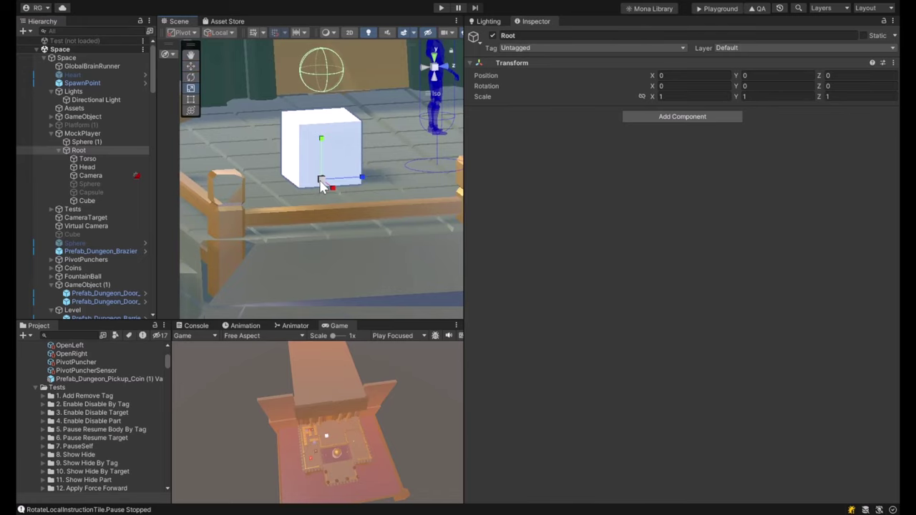
drag(322, 140, 331, 119)
key(ctrl+z)
mouse_move(312, 184)
right_down()
mouse_move(405, 170)
mouse_move(354, 210)
mouse_move(325, 197)
right_up()
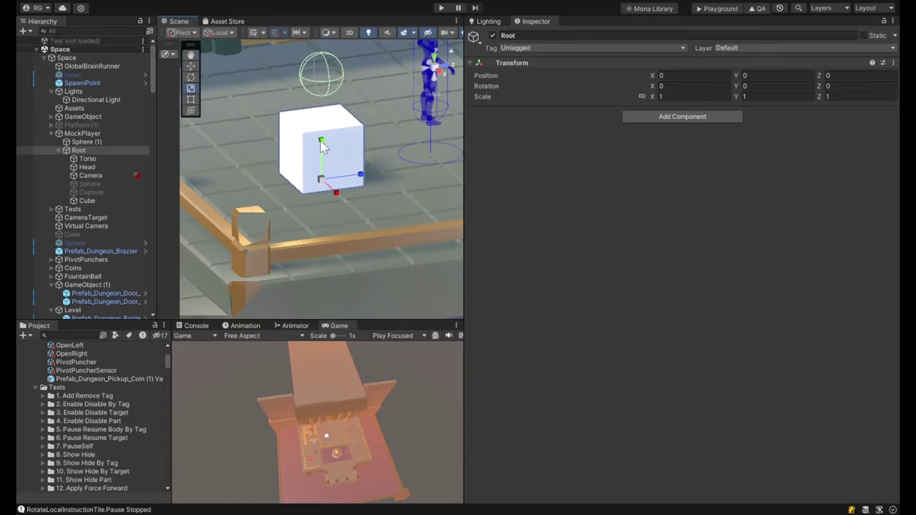
drag(323, 147, 336, 133)
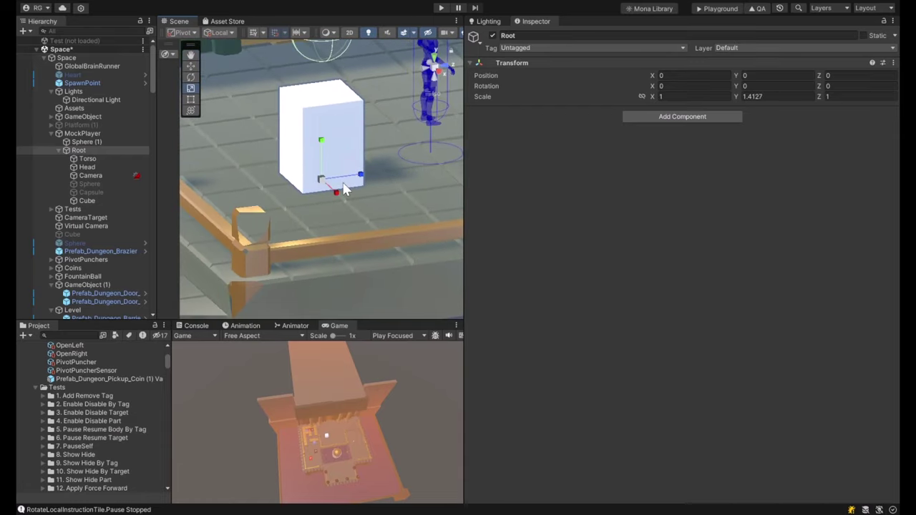
key(ctrl+z)
drag(361, 179, 368, 219)
key(ctrl+z)
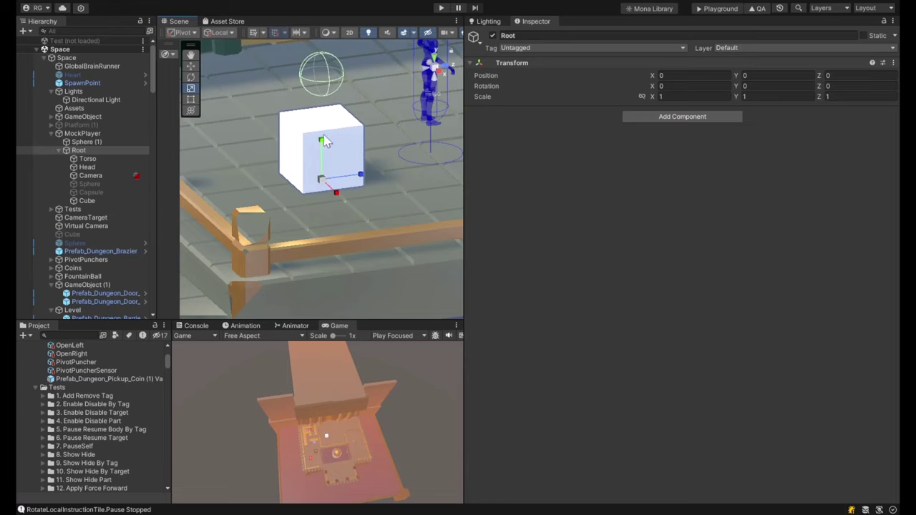
drag(321, 140, 319, 138)
key(ctrl+z)
scroll(421, 136, down, 6)
right_drag(333, 126, 356, 88)
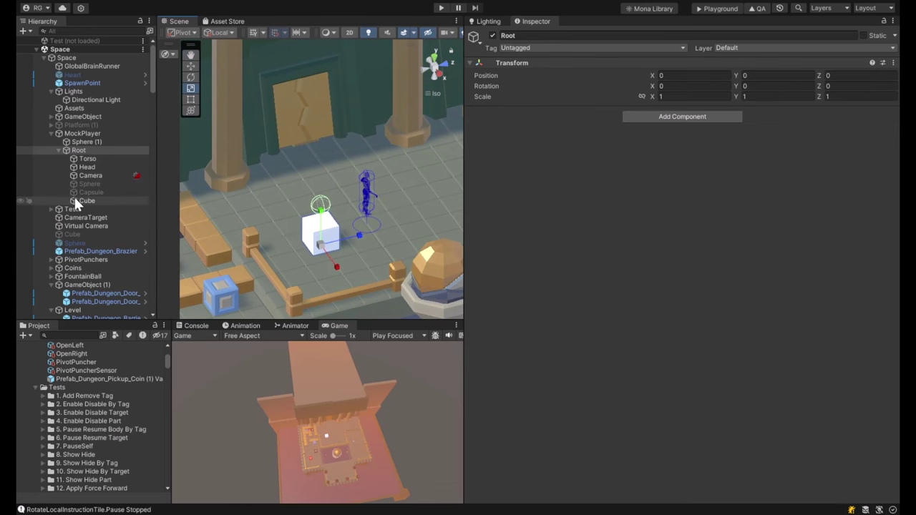
- Add a Boolean default variable named opened to the left door panel's OpenLeft brain graph
click(283, 111)
scroll(99, 292, down, 5)
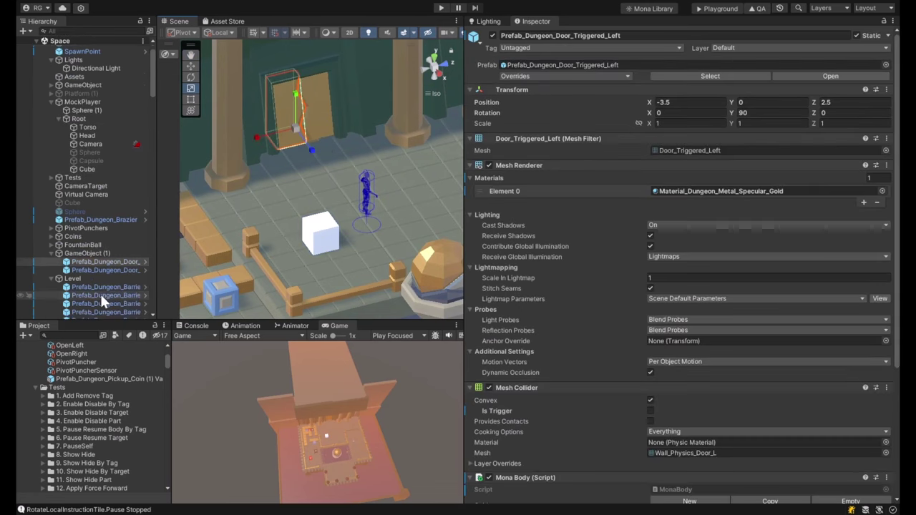
scroll(623, 372, down, 5)
double_click(554, 421)
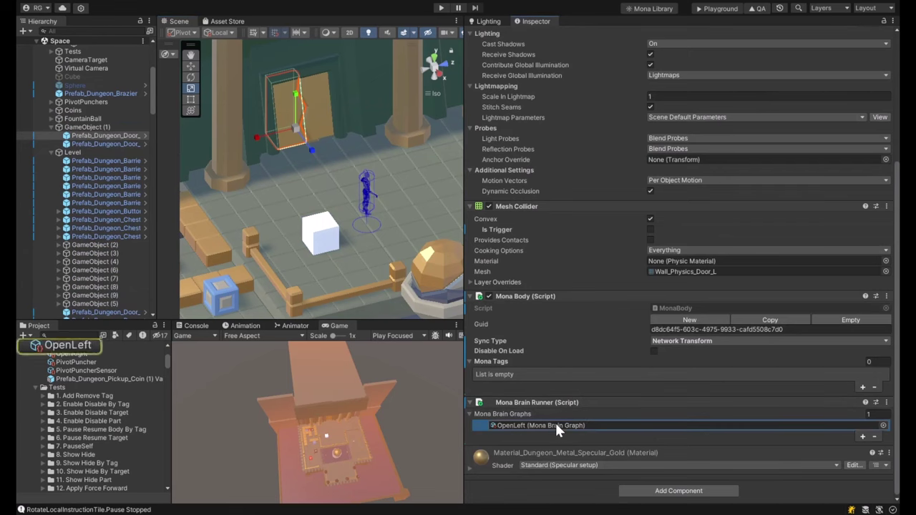
click(526, 293)
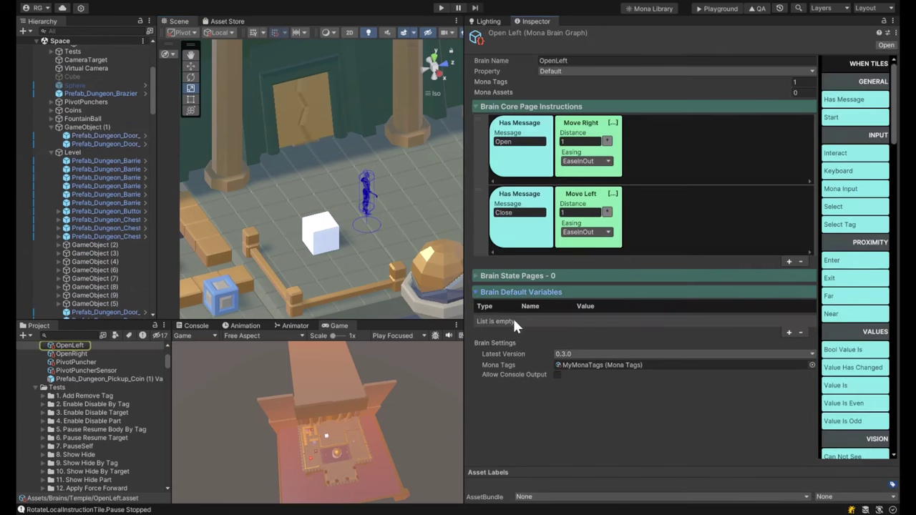
click(789, 333)
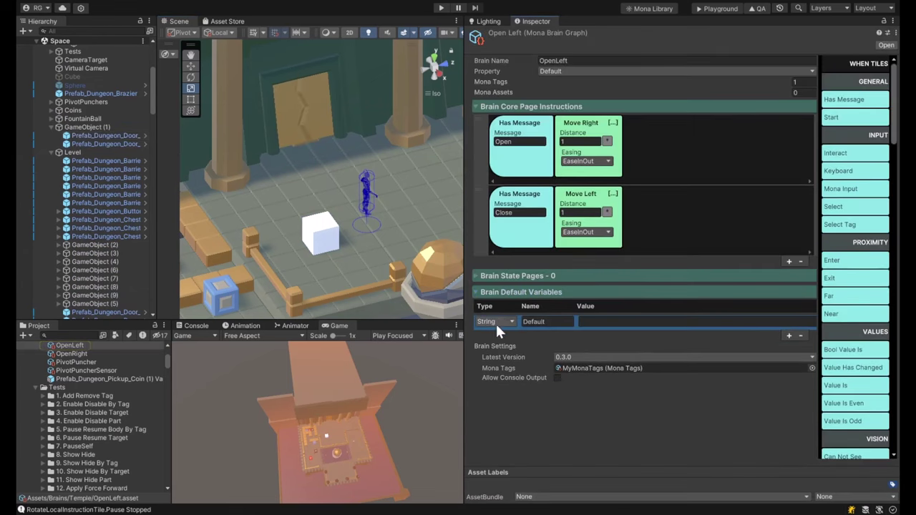
click(495, 321)
click(540, 334)
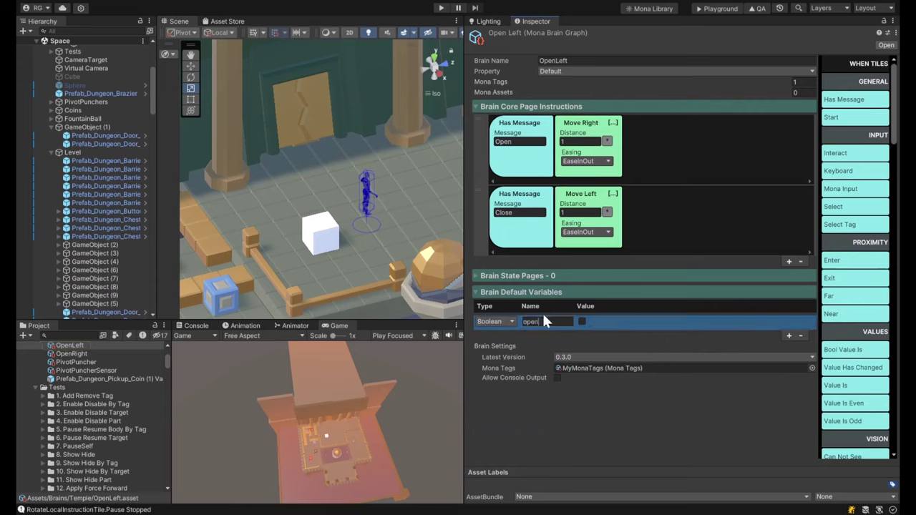
click(544, 322)
text(opened)
- Add a Bool Value Is tile to OpenLeft's Close instruction, requiring the variable opened to be true before Move Left
click(572, 203)
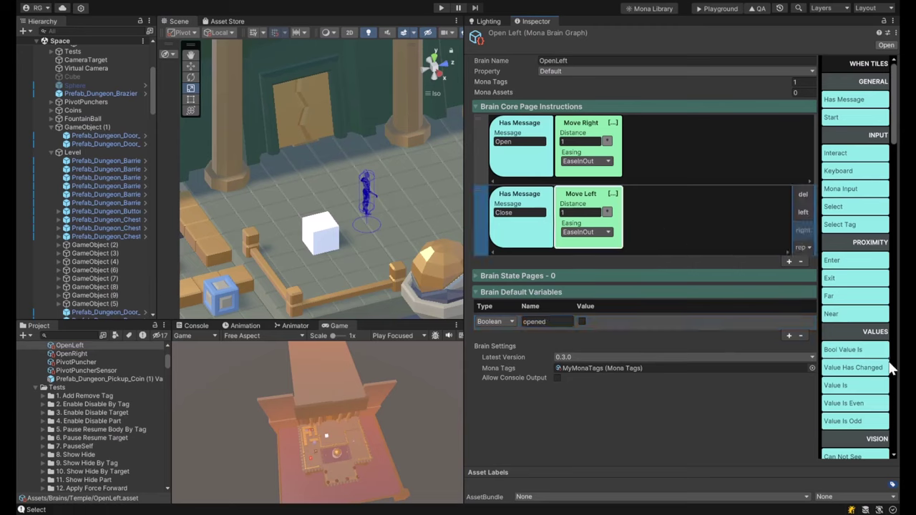
scroll(837, 361, down, 1)
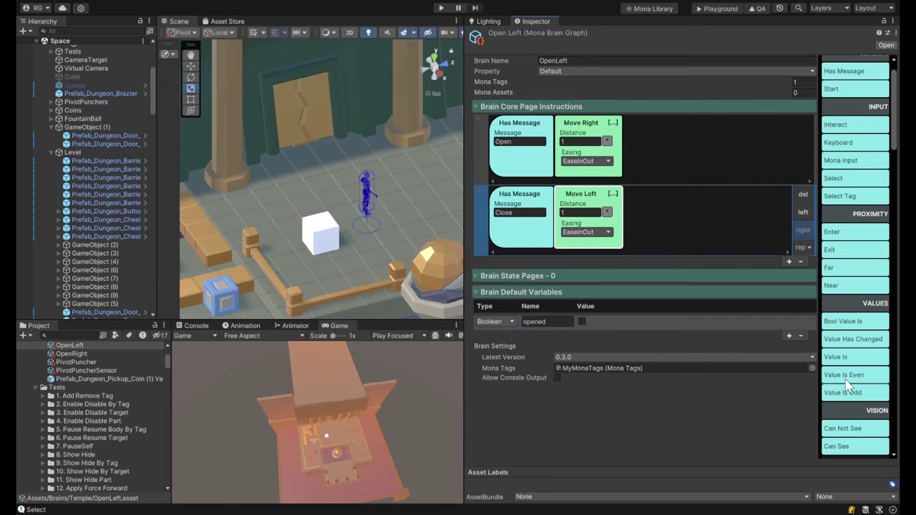
click(844, 321)
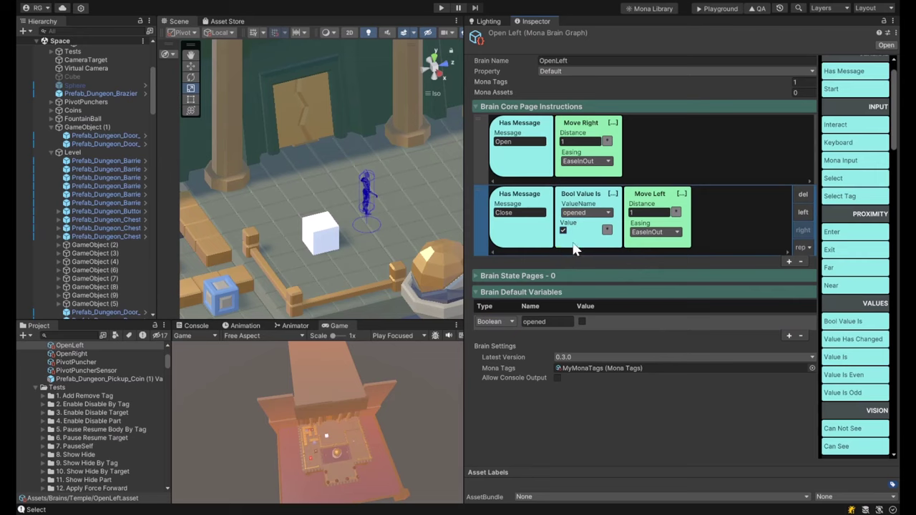
- Add a Change Bool Value tile before Move Left in OpenLeft's Close instruction, setting the variable opened to false
click(653, 203)
scroll(859, 322, down, 10)
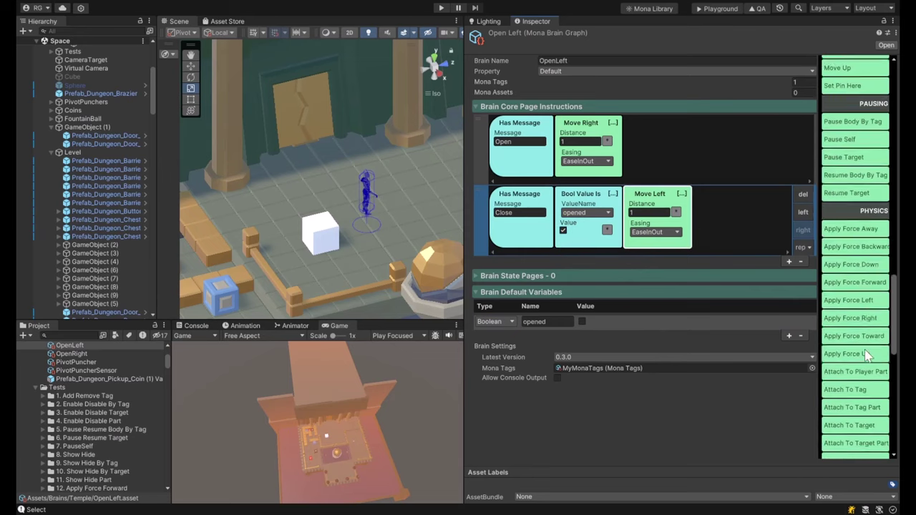
scroll(865, 353, down, 5)
drag(852, 254, 653, 219)
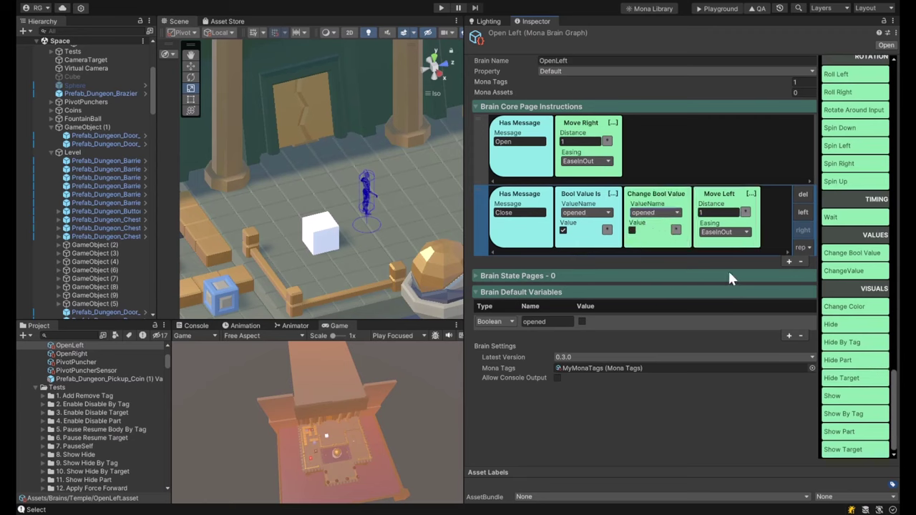
click(588, 129)
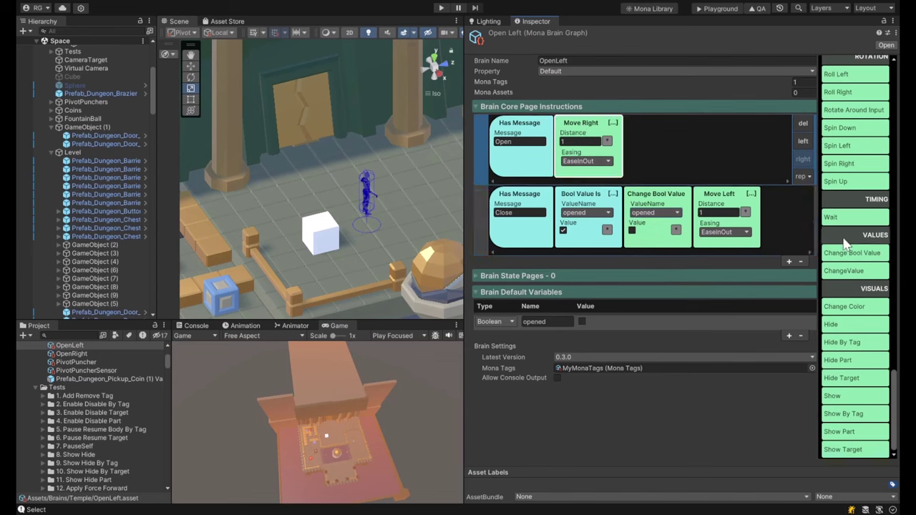
scroll(859, 242, up, 5)
scroll(859, 247, up, 8)
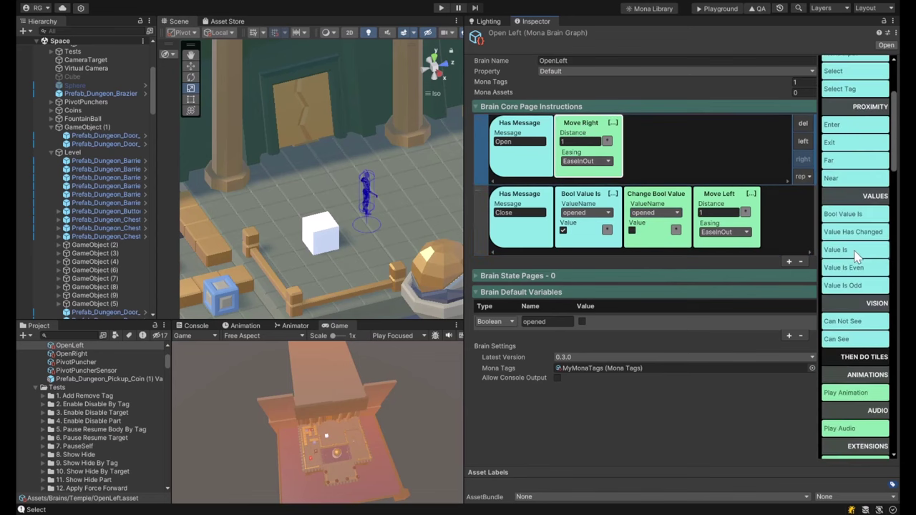
scroll(271, 189, down, 5)
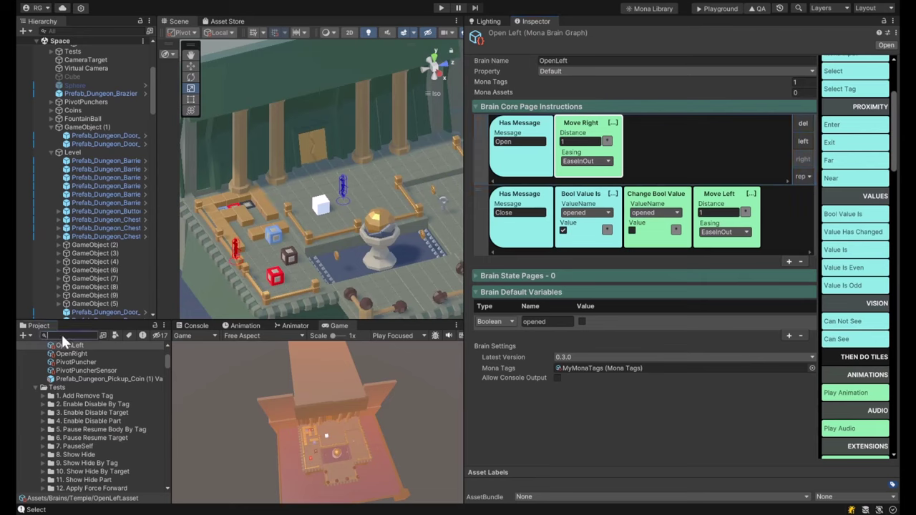
text(dr)
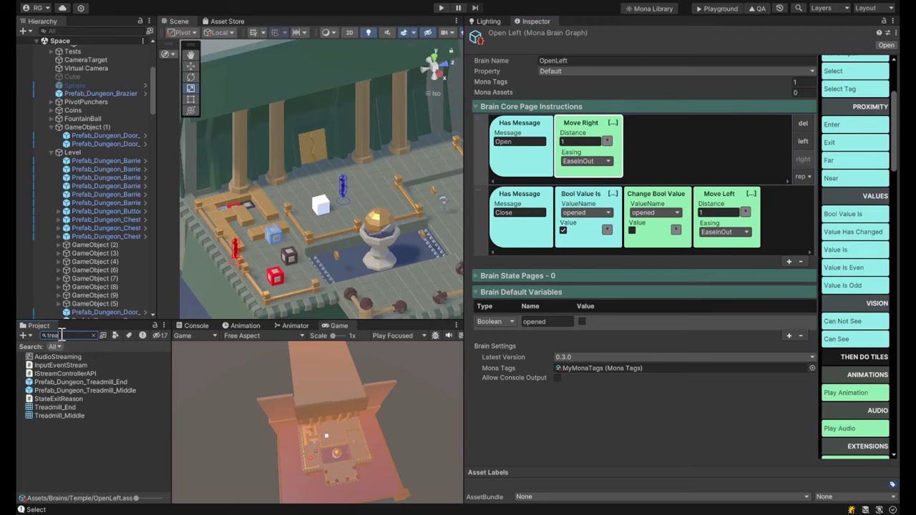
click(92, 335)
- Place the Prefab_Dungeon_Chest_2x1_Bottom_Main prefab from the DungeonProps folder on the dungeon floor near the fountain
scroll(111, 408, down, 10)
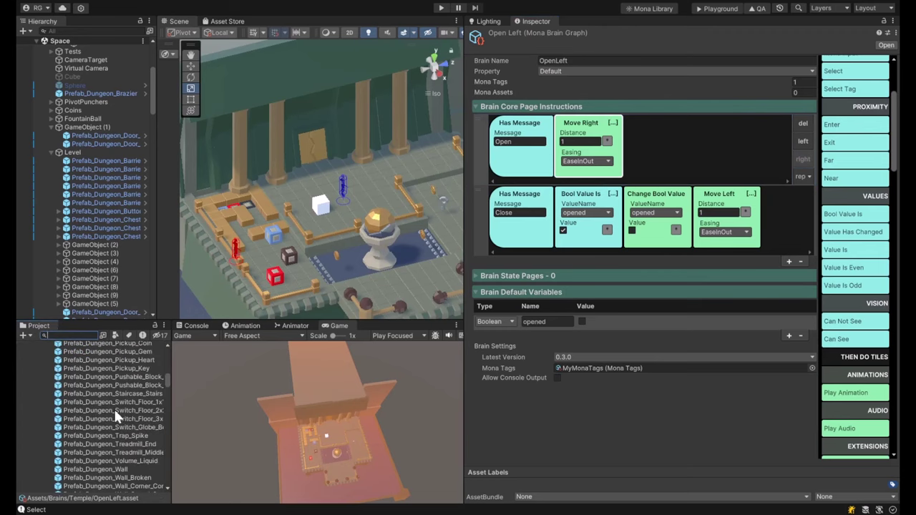
scroll(122, 414, up, 4)
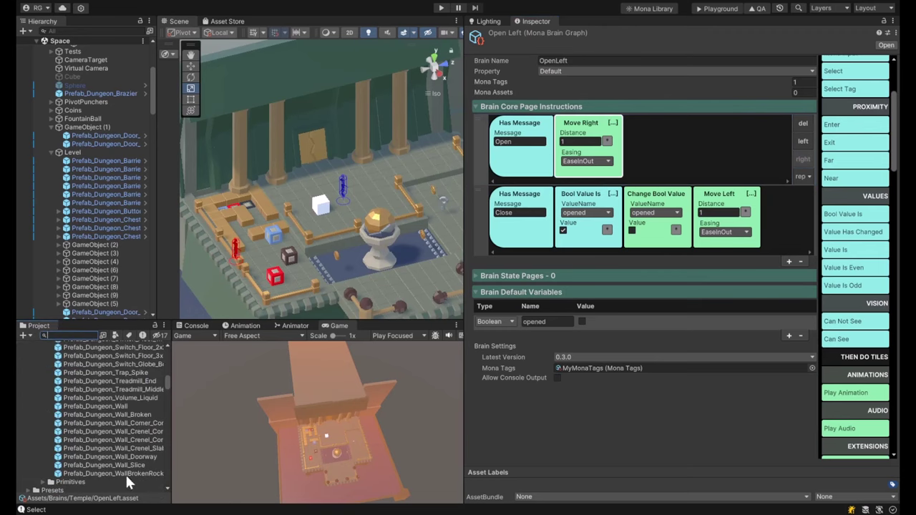
scroll(131, 430, up, 10)
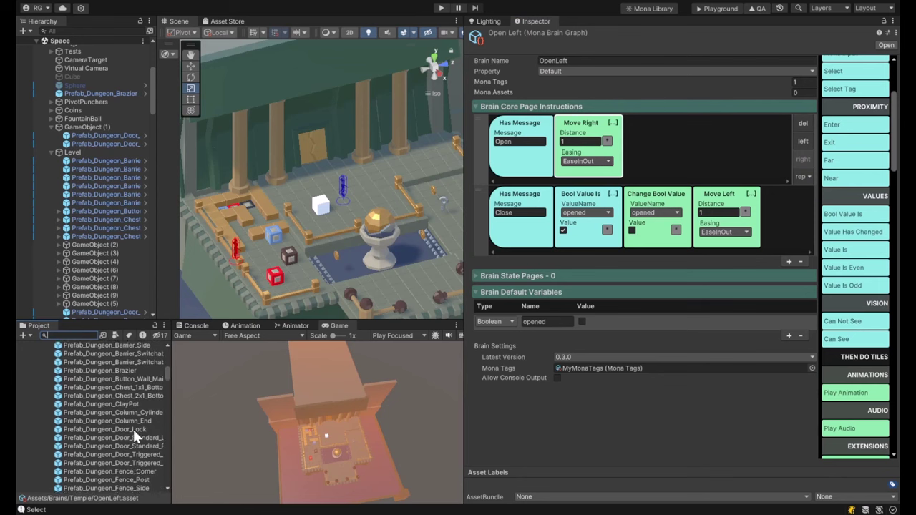
scroll(133, 427, up, 2)
click(134, 420)
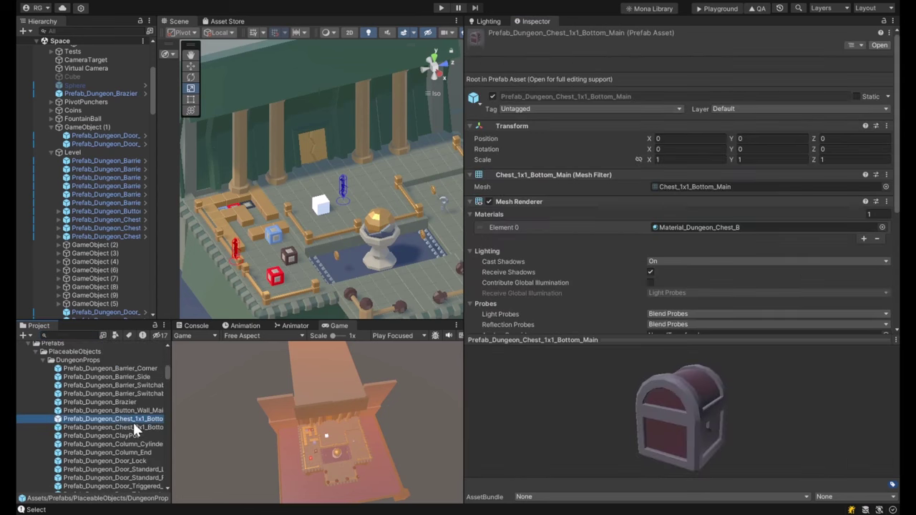
click(133, 428)
drag(133, 423, 390, 188)
key(f)
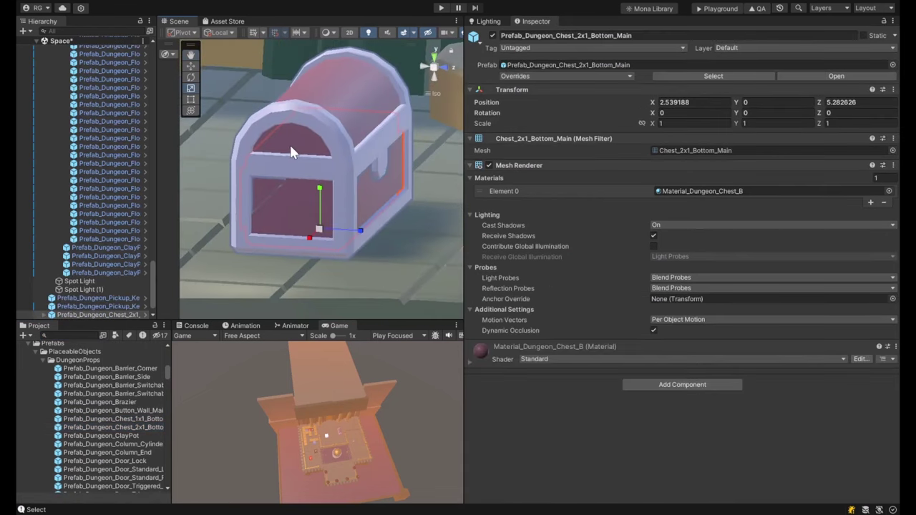
- Try rotating the chest's Chest_2x1_Top_Trim part on its own and undo the rotation
scroll(290, 145, down, 3)
click(322, 156)
key(w)
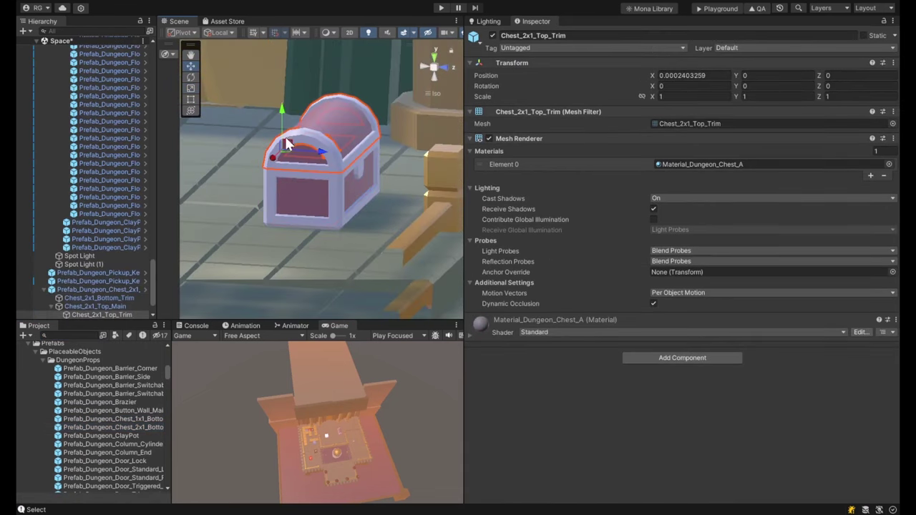
click(77, 306)
click(80, 315)
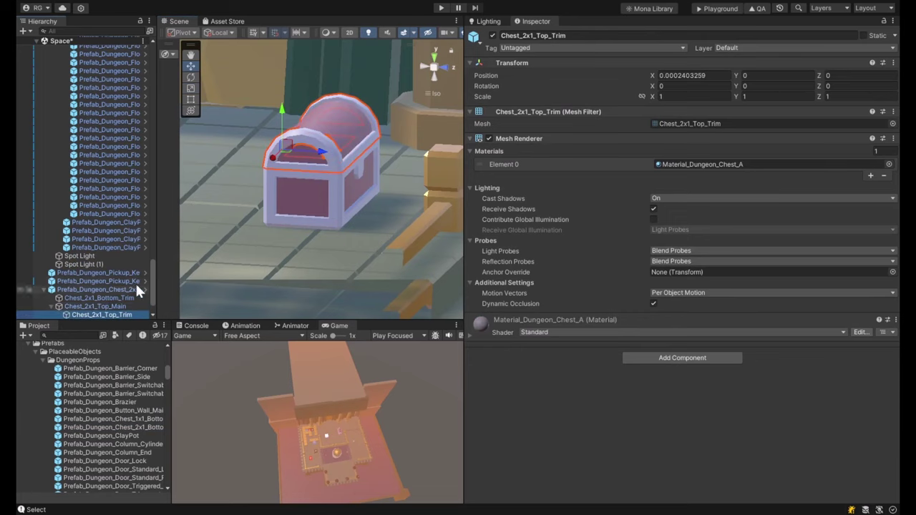
key(e)
drag(295, 138, 162, 213)
key(ctrl+z)
- Rotate Chest_2x1_Top_Main to about -80 degrees around X to swing the chest lid open
click(80, 305)
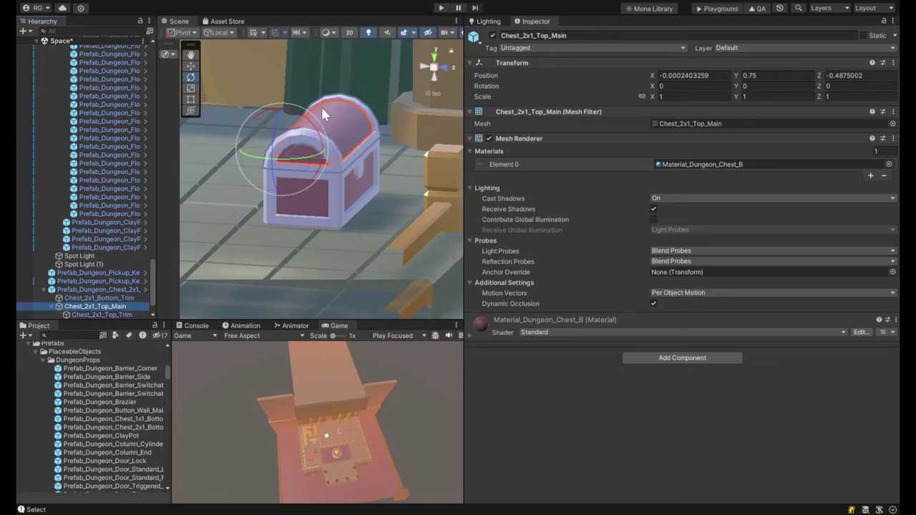
drag(305, 118, 206, 60)
alt+drag(215, 107, 301, 236)
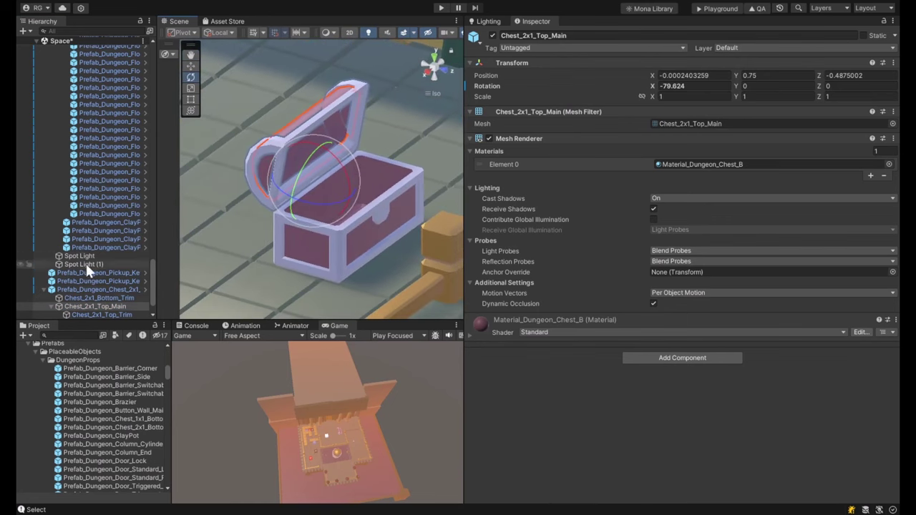
- Create a new Mona brain graph in the Temple folder and name it OpenChest
scroll(89, 309, down, 2)
scroll(48, 368, up, 5)
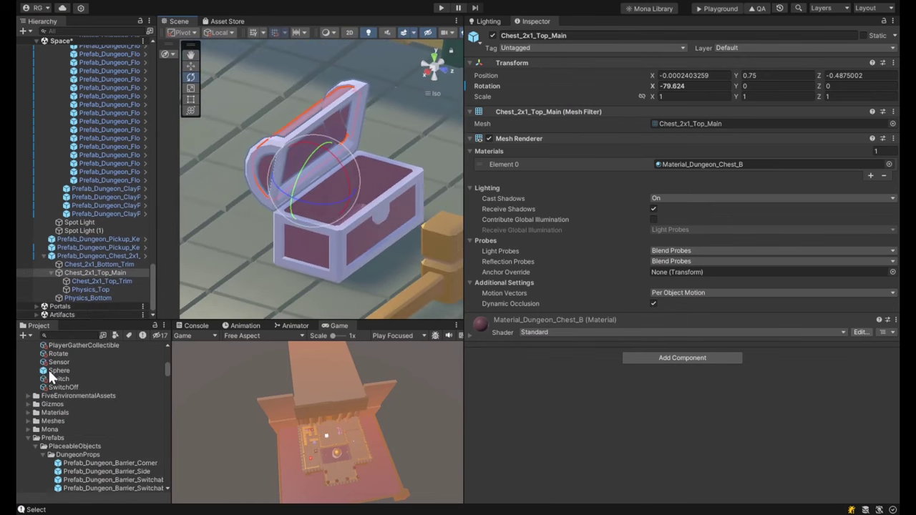
click(64, 381)
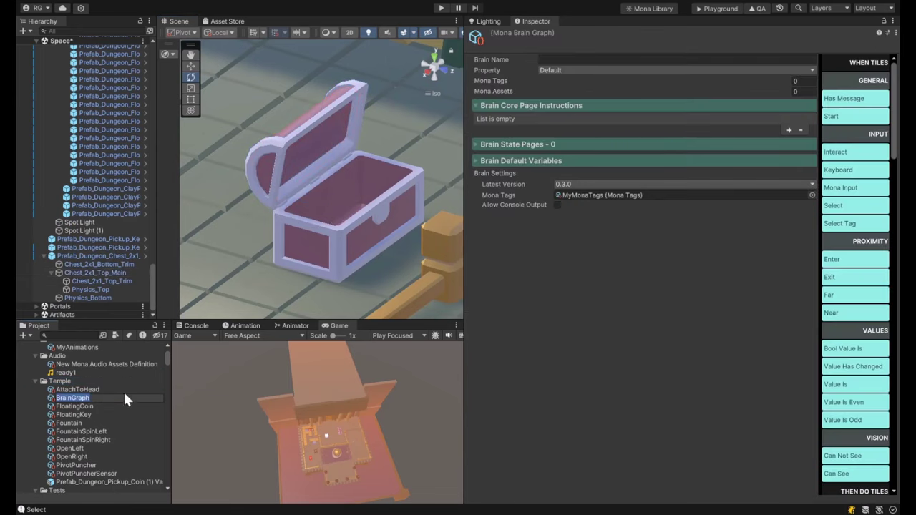
key(Return)
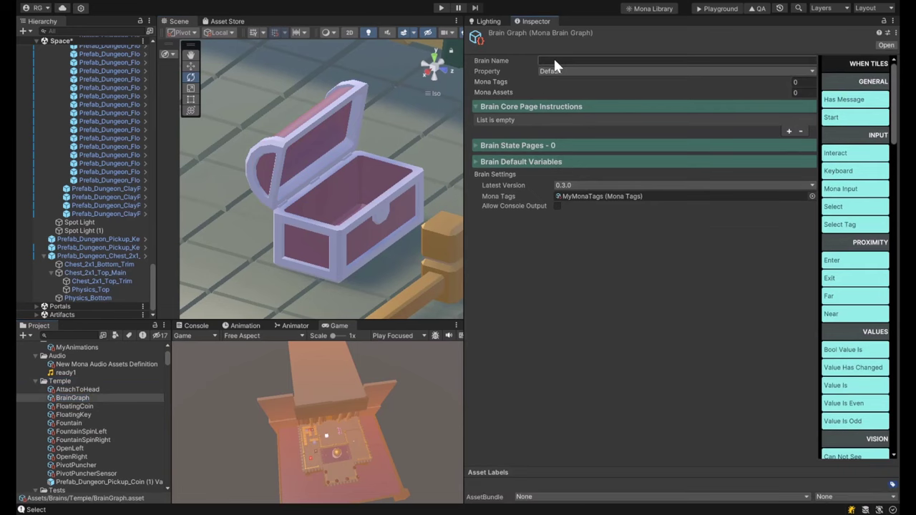
click(72, 398)
text(OpenChest)
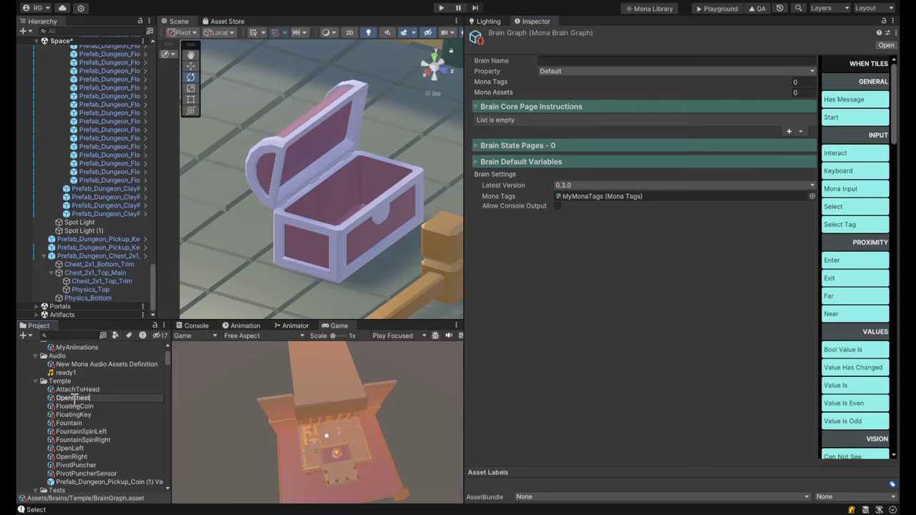
key(Return)
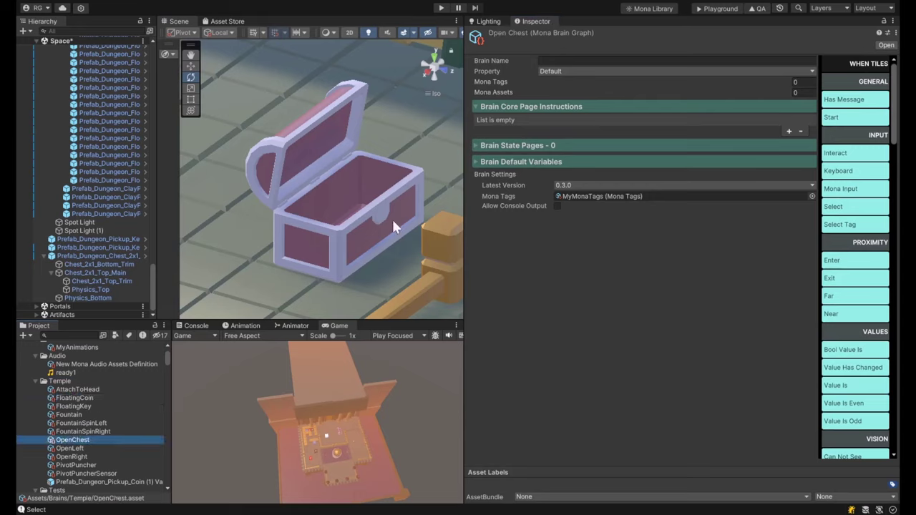
- Add two core instructions to OpenChest: a Has Message tile with the message Open, and a Start tile
click(787, 131)
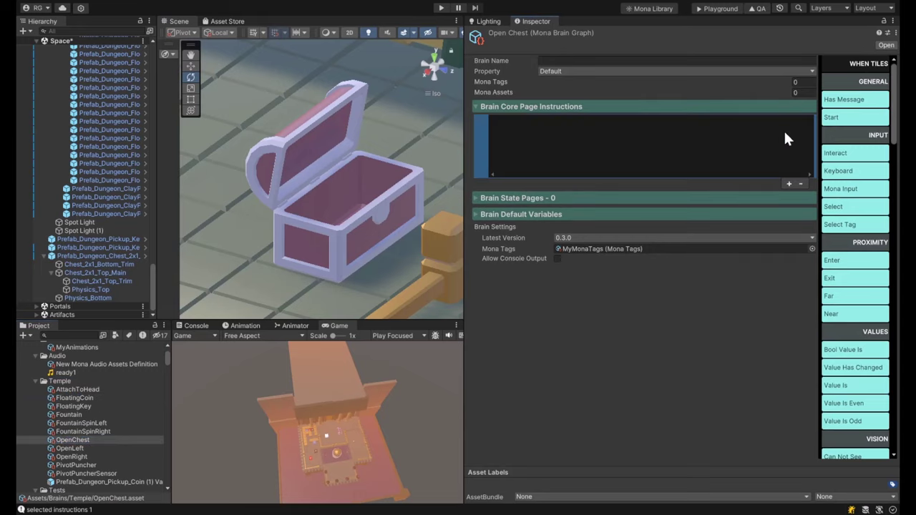
click(851, 100)
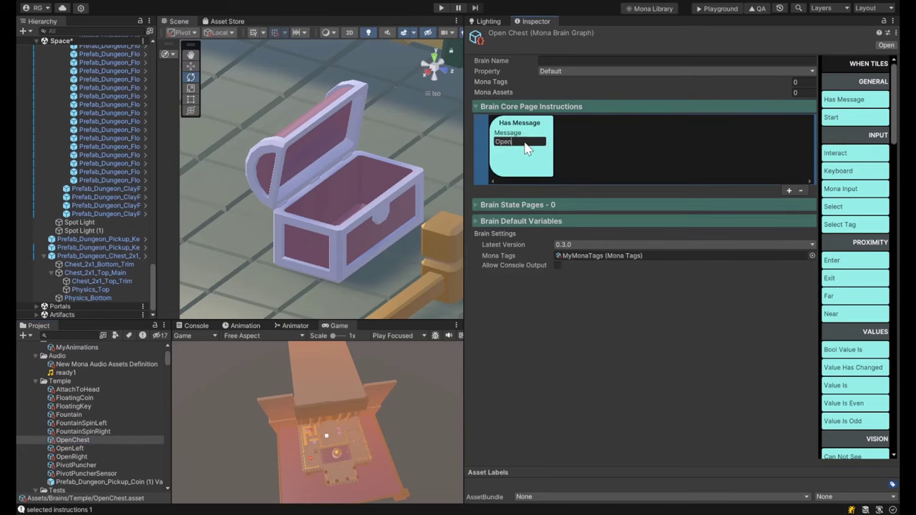
click(788, 190)
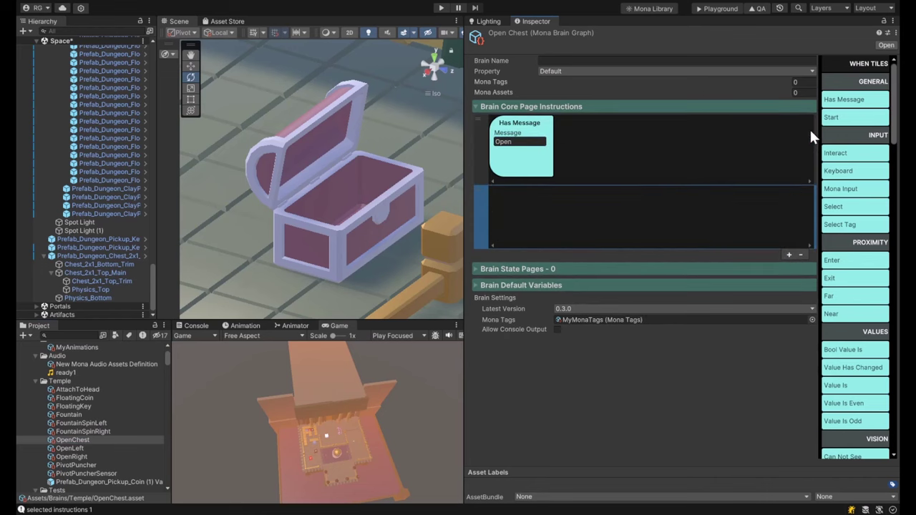
click(833, 117)
- Try adding a Message Self tile to OpenChest's Start instruction and reselect the graph asset
scroll(863, 315, down, 5)
scroll(862, 315, down, 12)
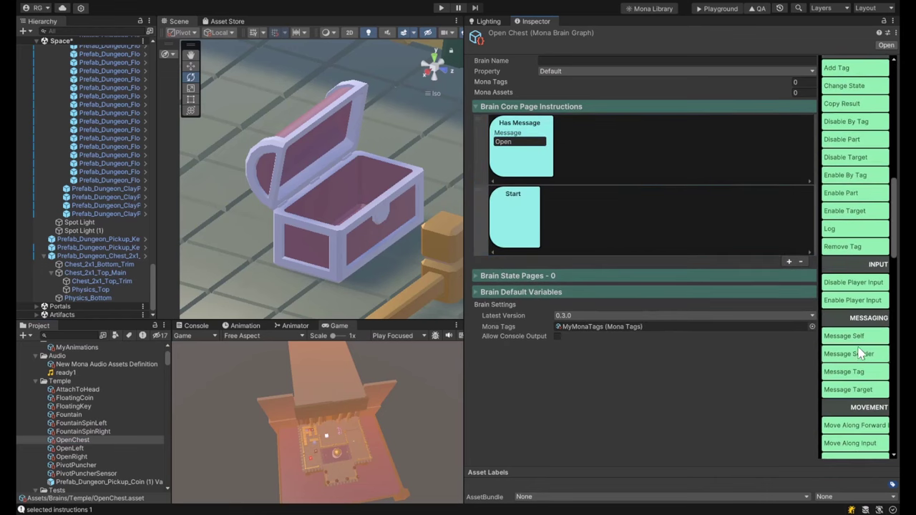
click(689, 229)
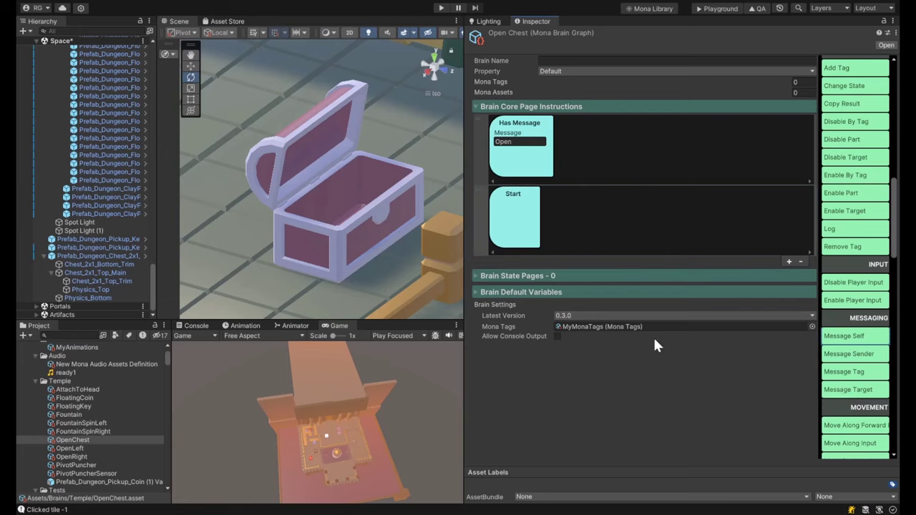
click(528, 228)
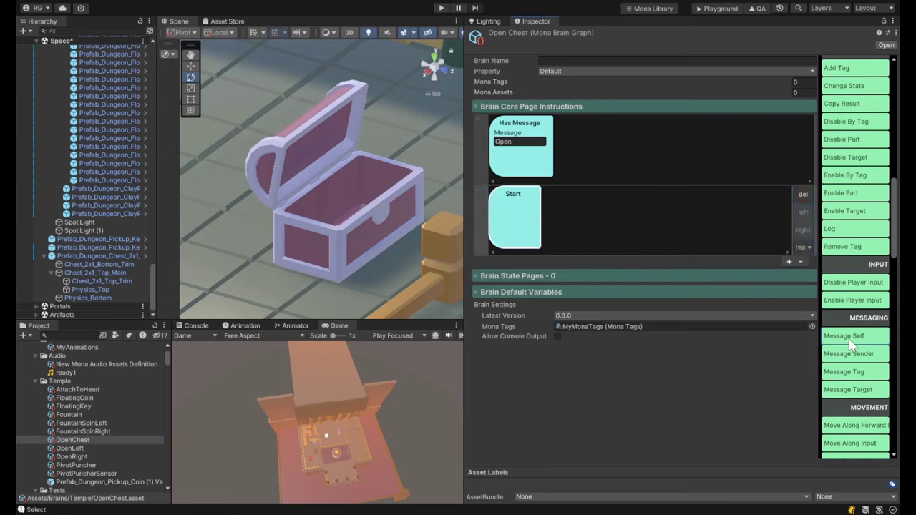
click(656, 232)
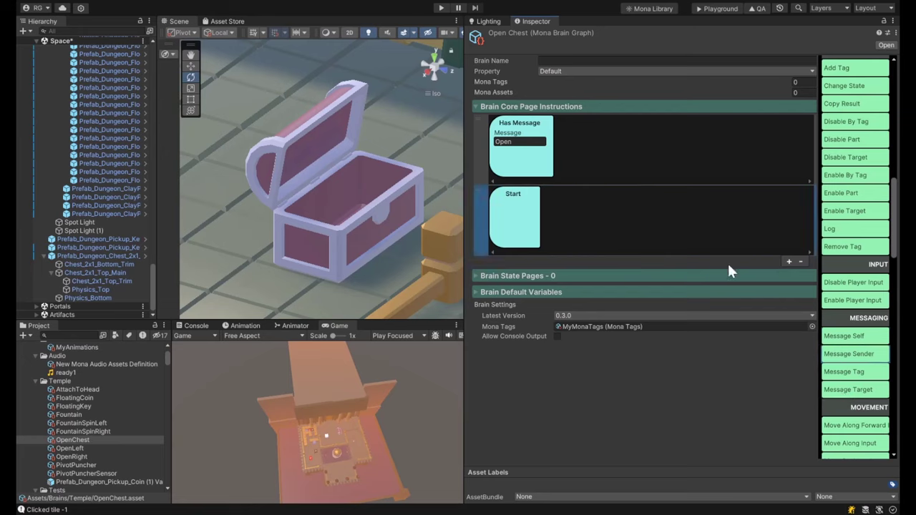
click(857, 342)
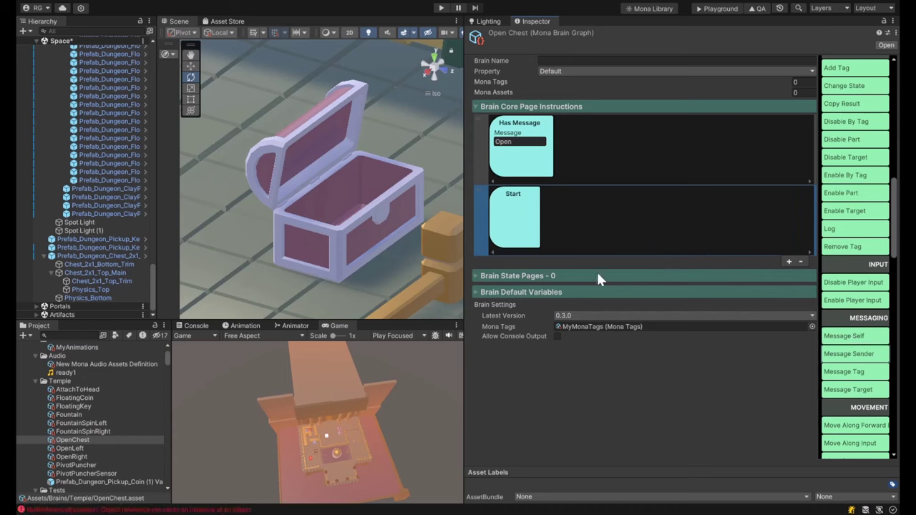
click(58, 431)
click(63, 438)
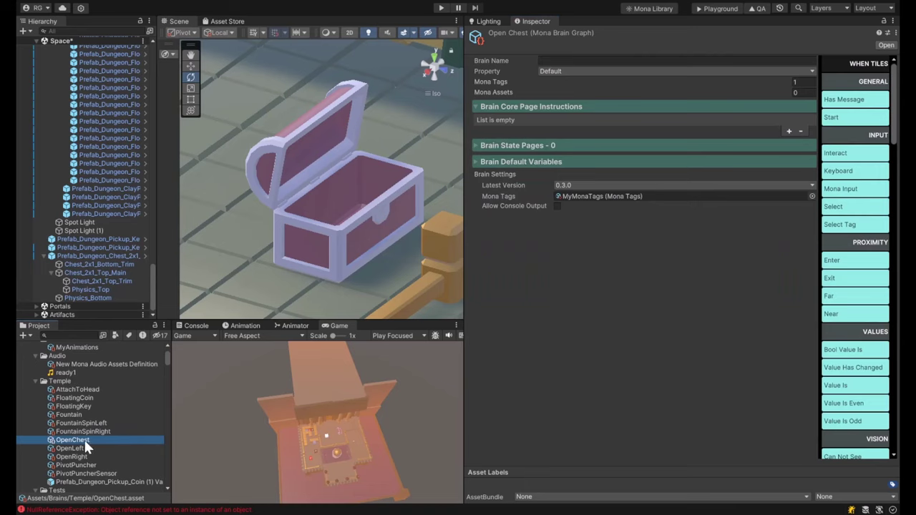
- Rebuild OpenChest's two core instructions with a Has Message tile for Open in the first and Start in the second
click(790, 130)
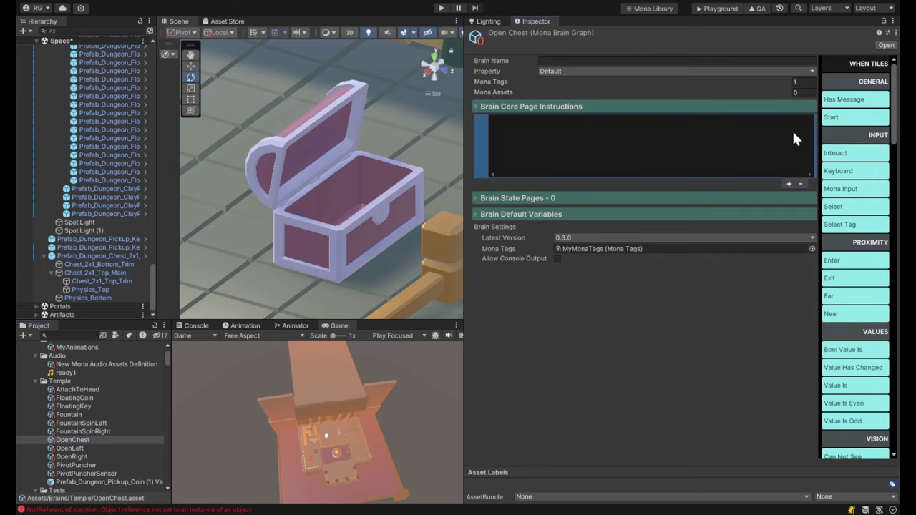
click(789, 184)
click(719, 158)
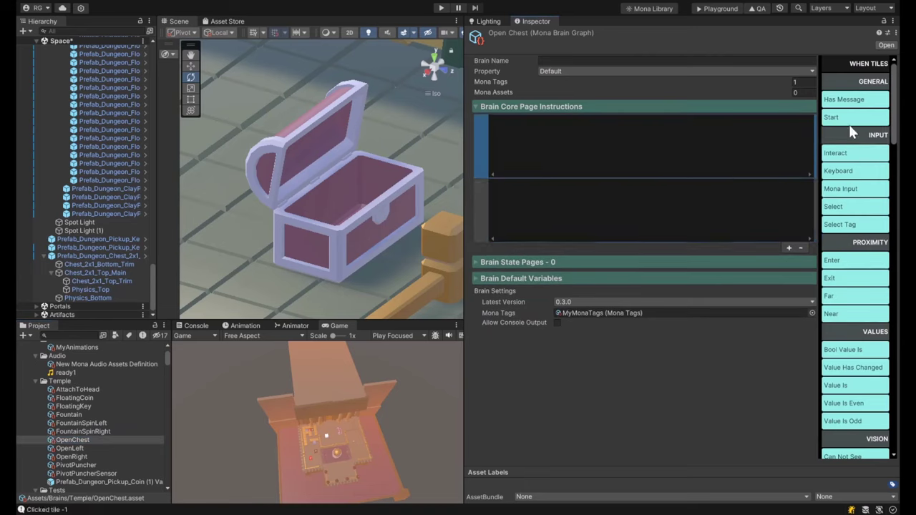
click(851, 102)
click(522, 141)
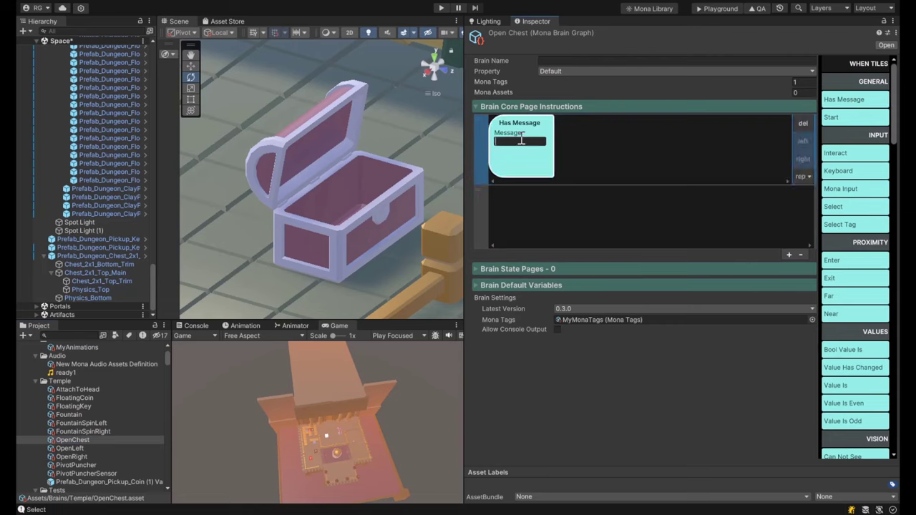
click(780, 189)
click(840, 122)
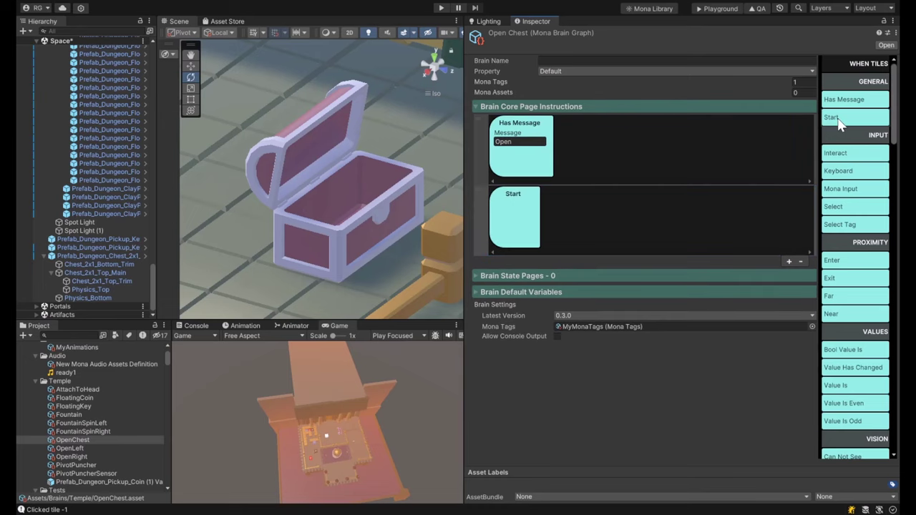
- Add a Message Self tile with the message Open to OpenChest's Start instruction
scroll(855, 287, down, 5)
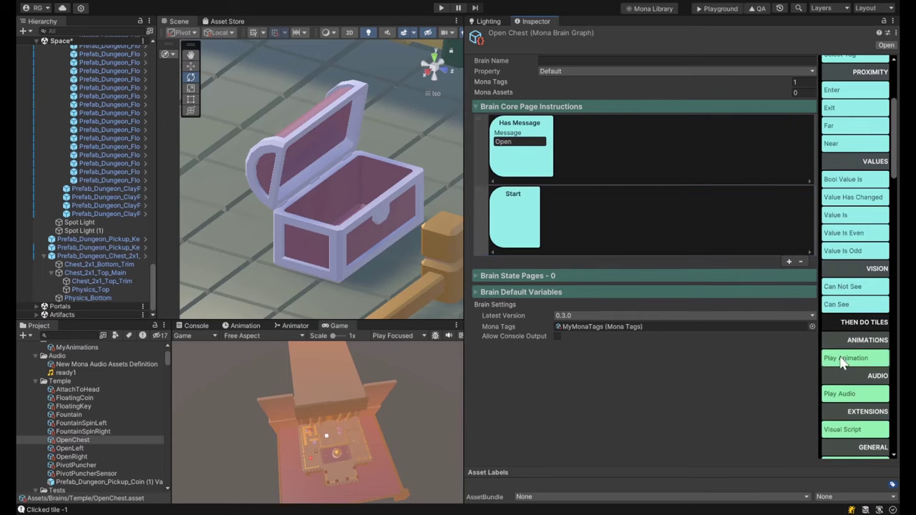
scroll(848, 349, down, 5)
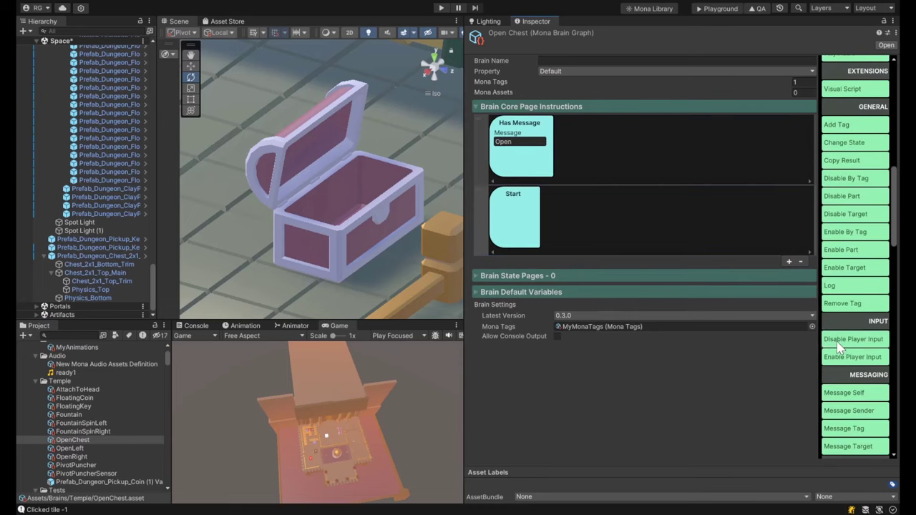
click(845, 393)
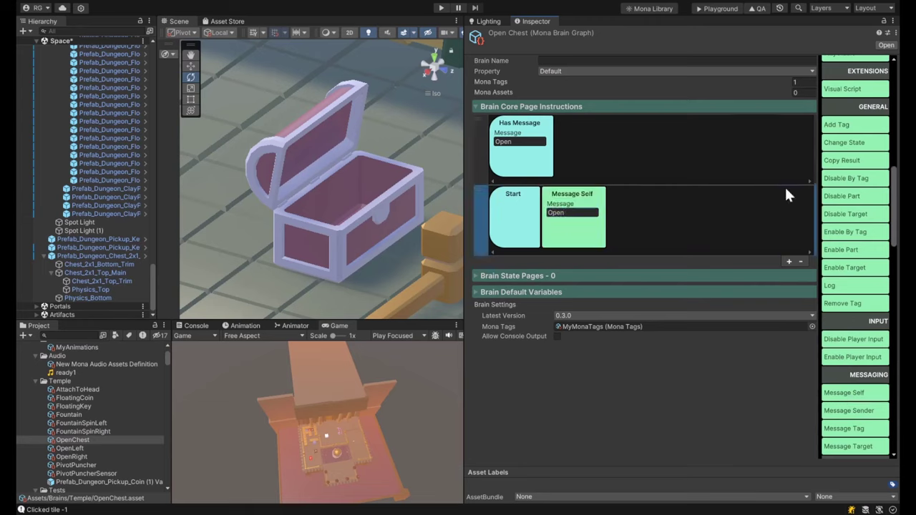
- Check the chest lid's local axes and add a Spin Up tile with an angle of 60 to OpenChest's Has Message instruction
scroll(873, 243, down, 10)
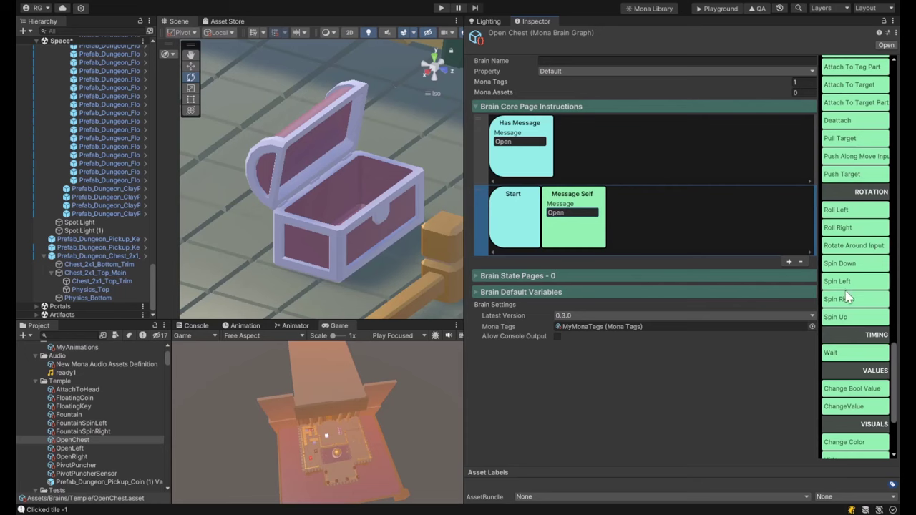
click(78, 273)
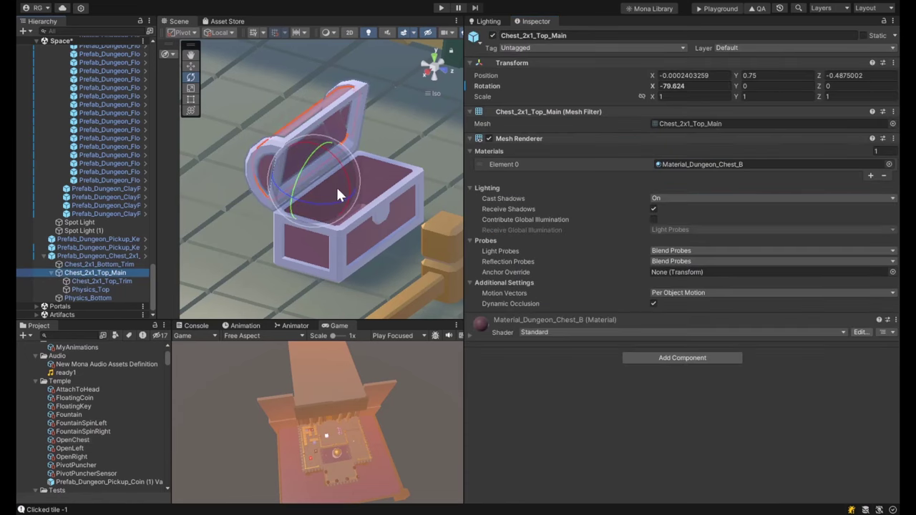
key(w)
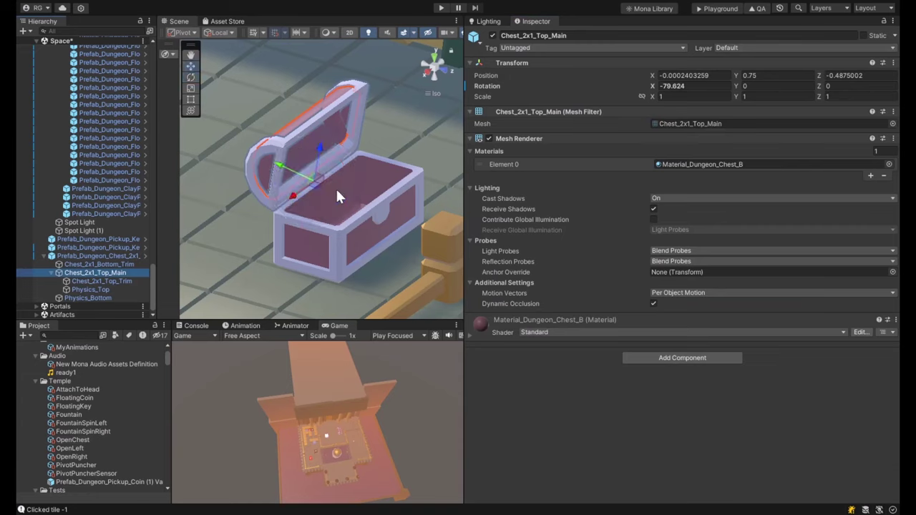
alt+drag(315, 192, 546, 113)
alt+drag(461, 102, 339, 170)
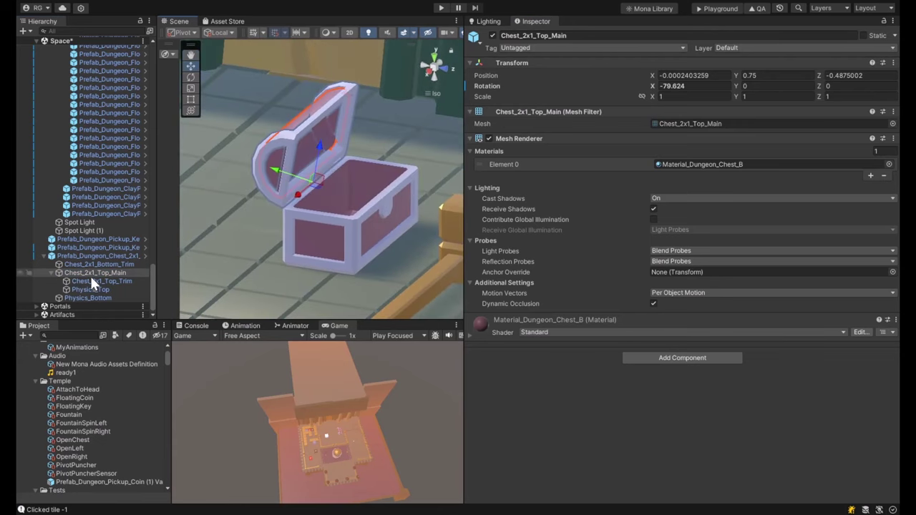
click(74, 438)
click(685, 140)
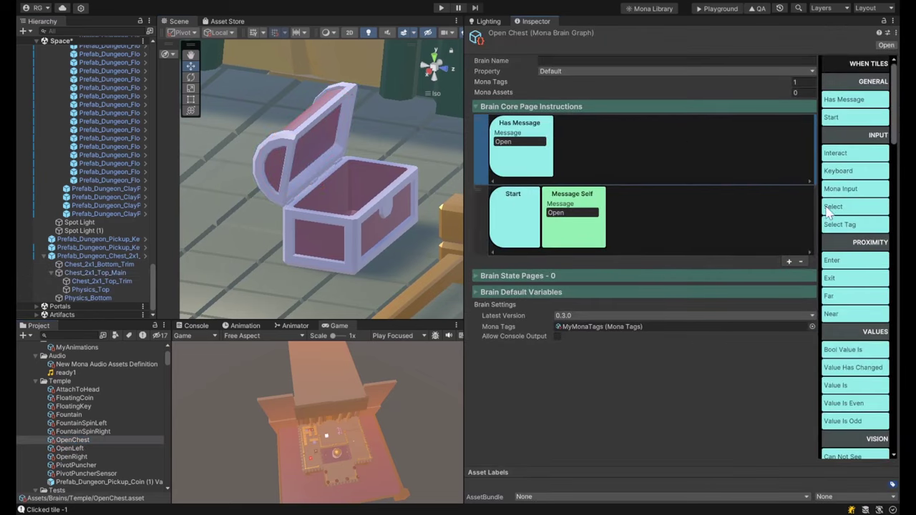
scroll(882, 242, down, 10)
scroll(882, 242, down, 5)
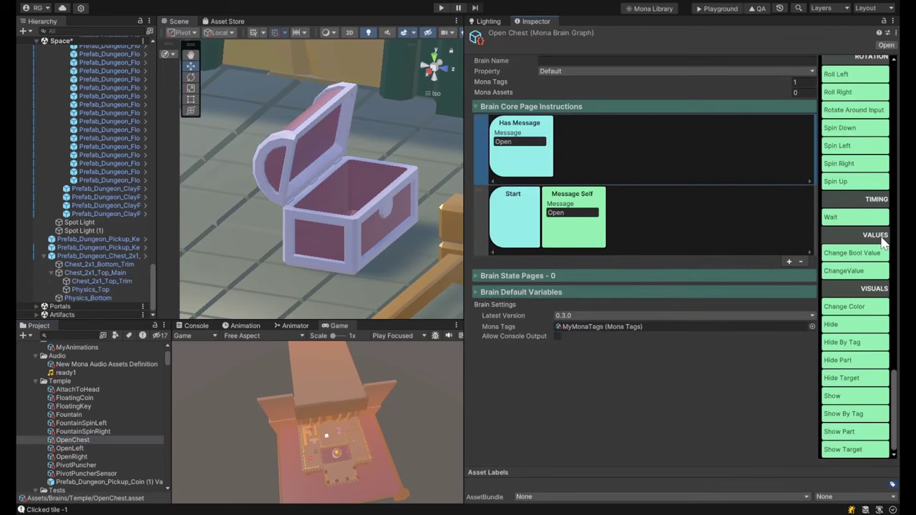
scroll(852, 286, up, 3)
click(838, 295)
click(577, 142)
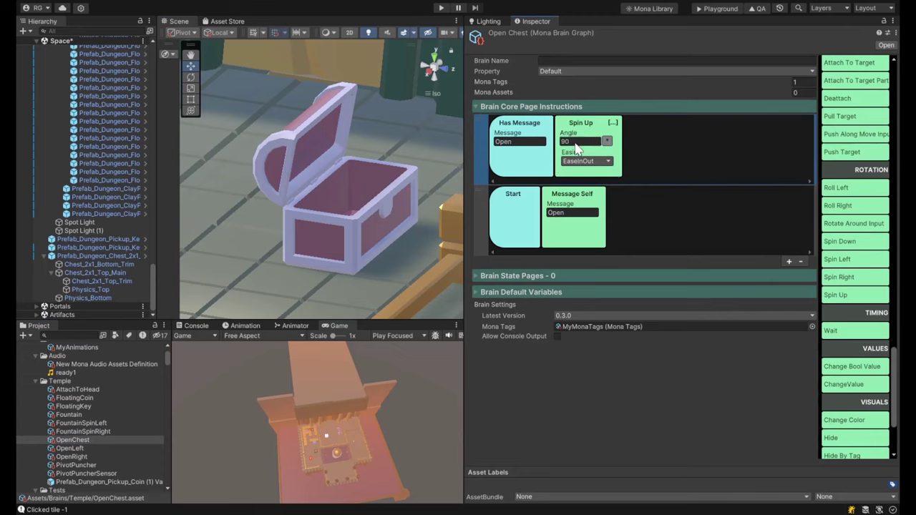
text(60)
- Give Chest_2x1_Top_Main a Mona Brain Runner with the OpenChest graph, a new Guid and the Network Transform sync type
click(75, 272)
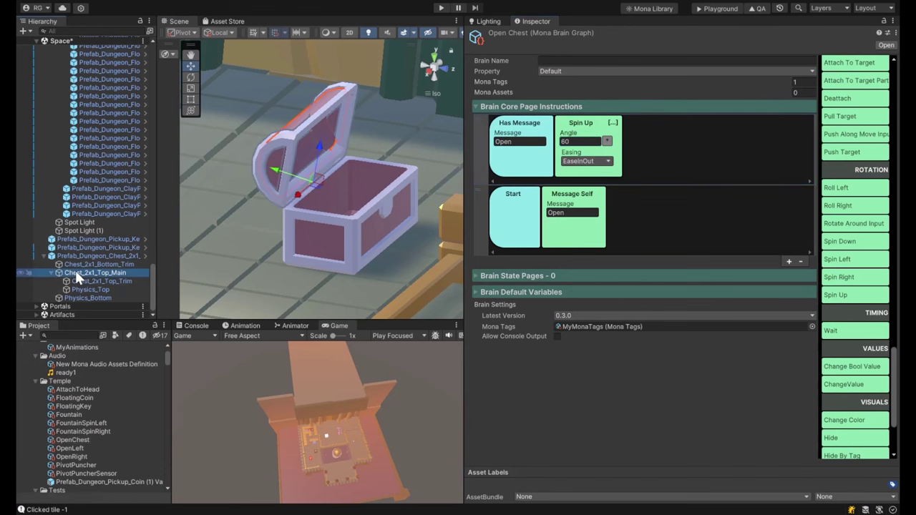
click(668, 357)
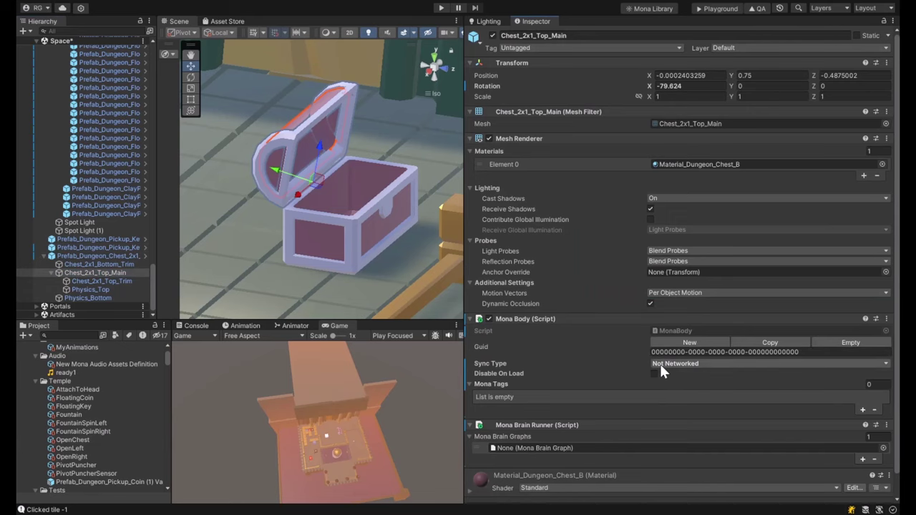
click(659, 342)
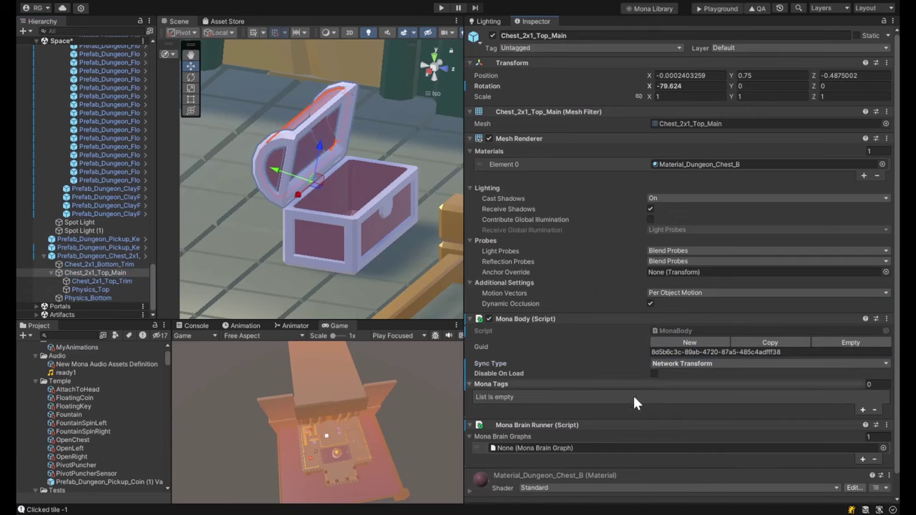
scroll(633, 394, down, 1)
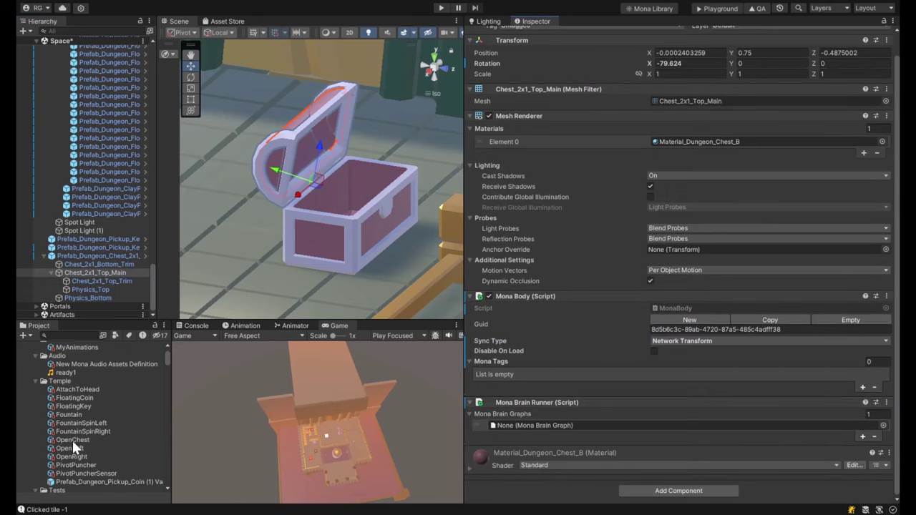
drag(73, 440, 524, 424)
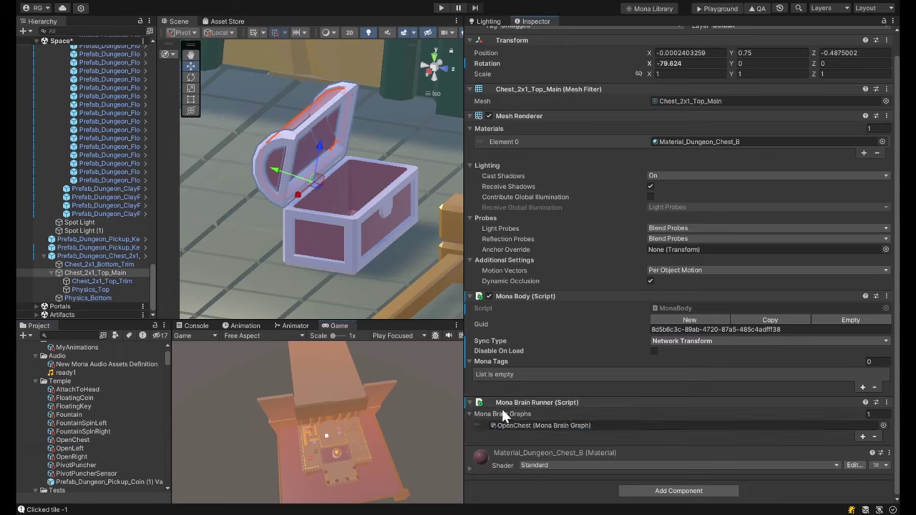
- Close the chest lid by setting Chest_2x1_Top_Main's X rotation to 0, and locate its assigned OpenChest graph
click(691, 63)
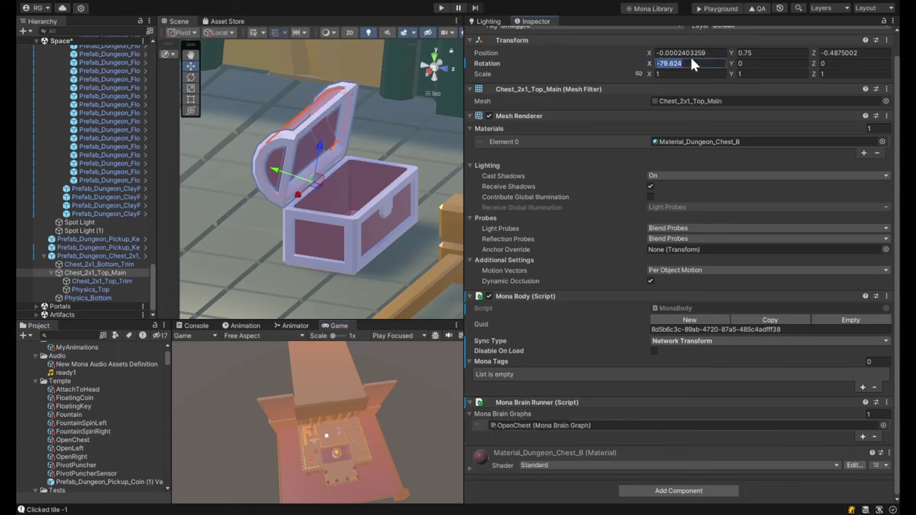
text(0)
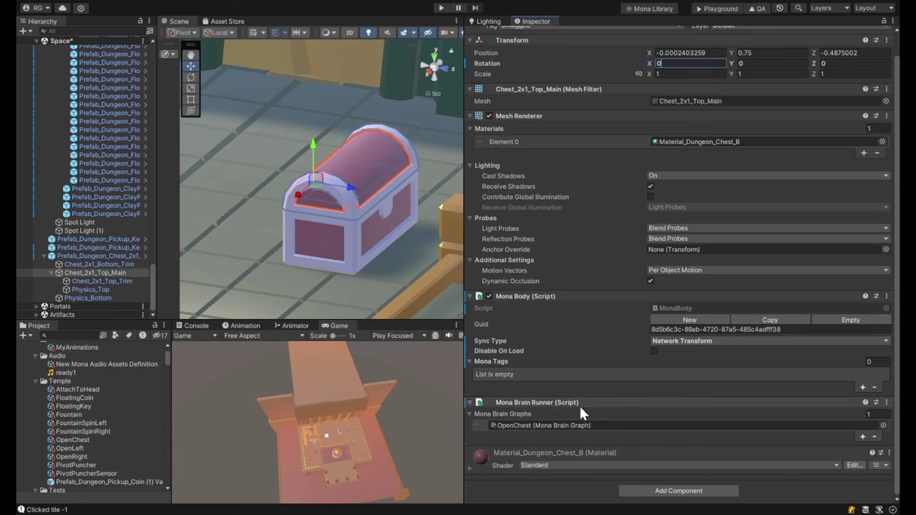
click(537, 425)
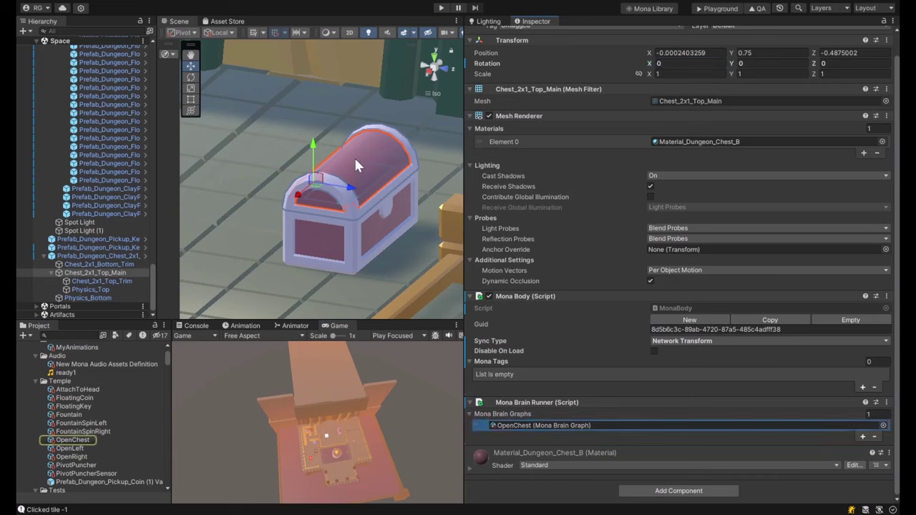
- Run the scene to test the chest lid's opening spin, and stop play mode
click(441, 7)
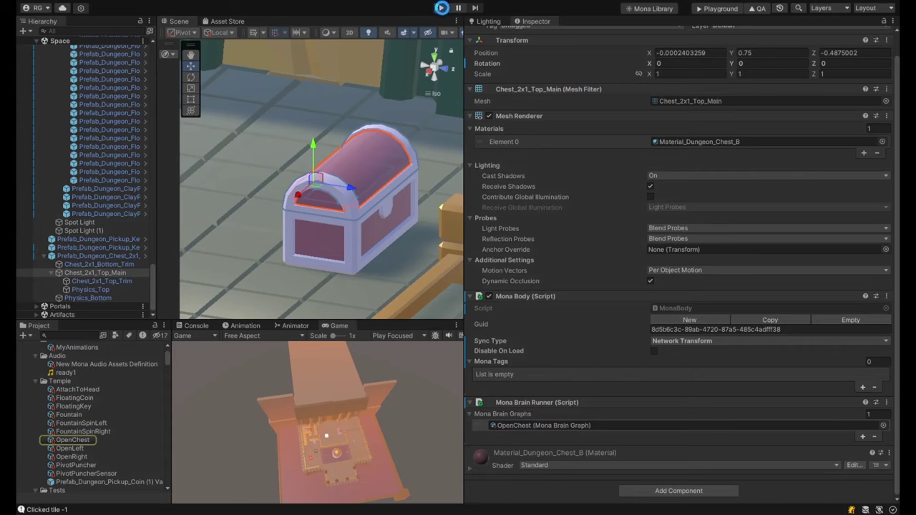
click(442, 9)
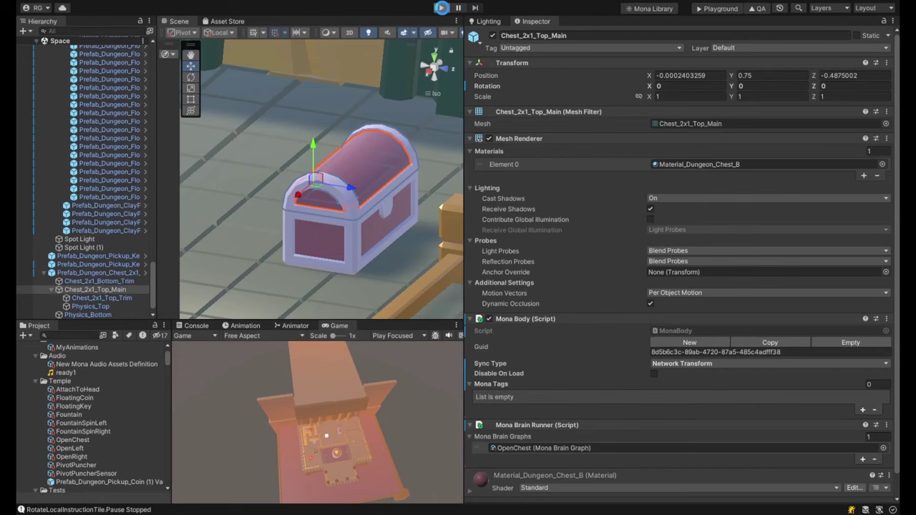
click(441, 9)
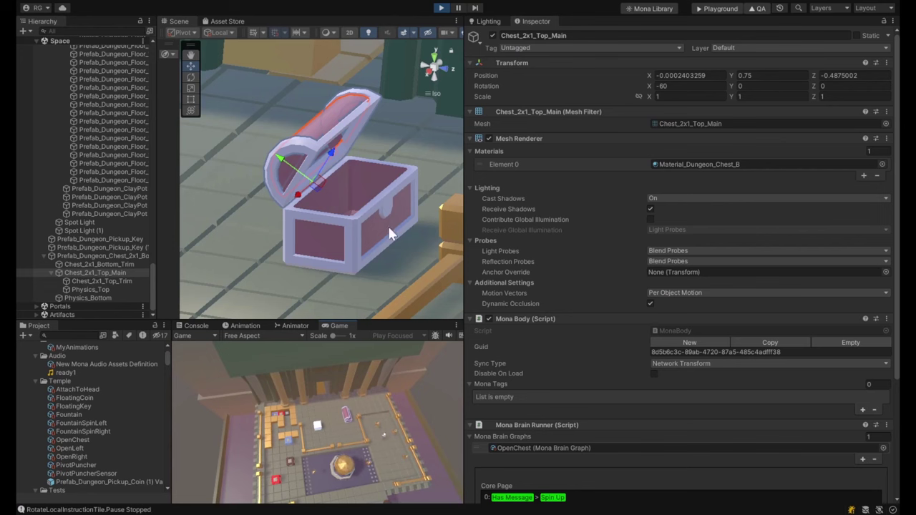
click(441, 8)
- Open the left door's OpenLeft graph and add a Bool Value Is tile checking that opened is false to its Open instruction
scroll(344, 197, down, 4)
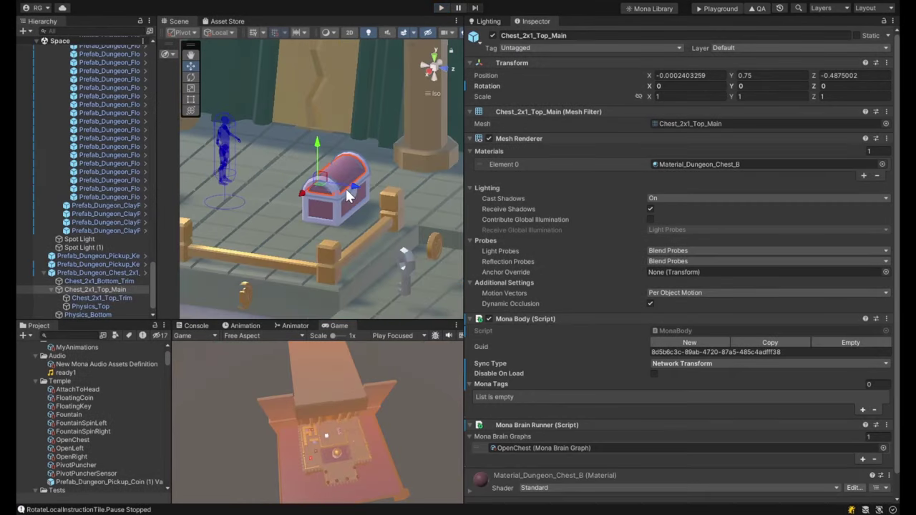
right_drag(277, 179, 362, 236)
click(274, 164)
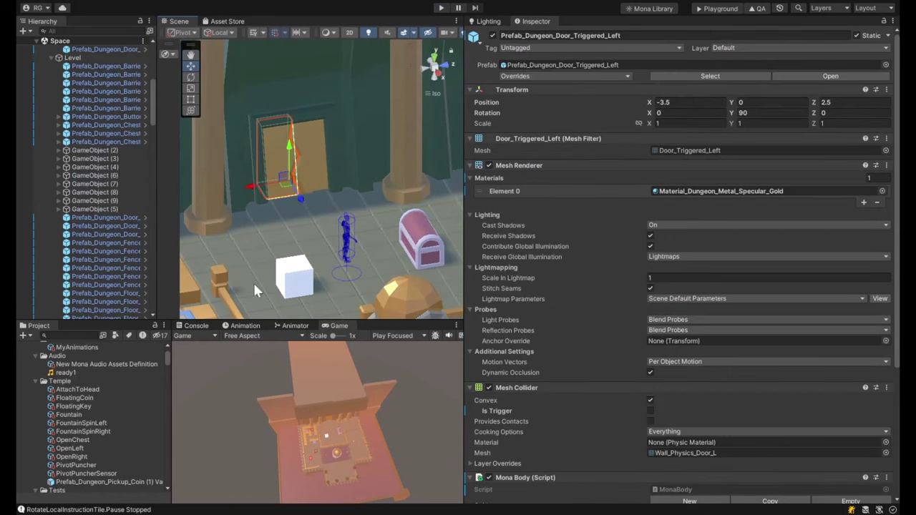
scroll(554, 341, down, 5)
double_click(533, 422)
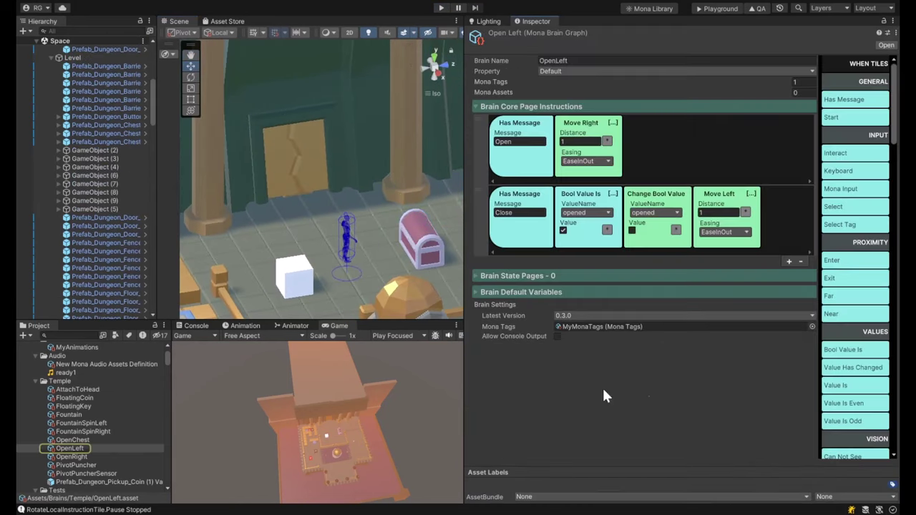
click(647, 147)
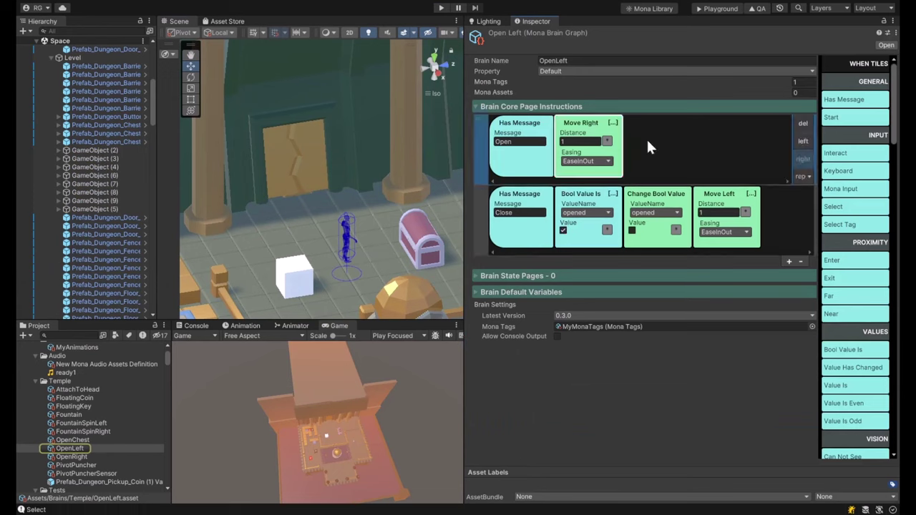
scroll(852, 277, down, 3)
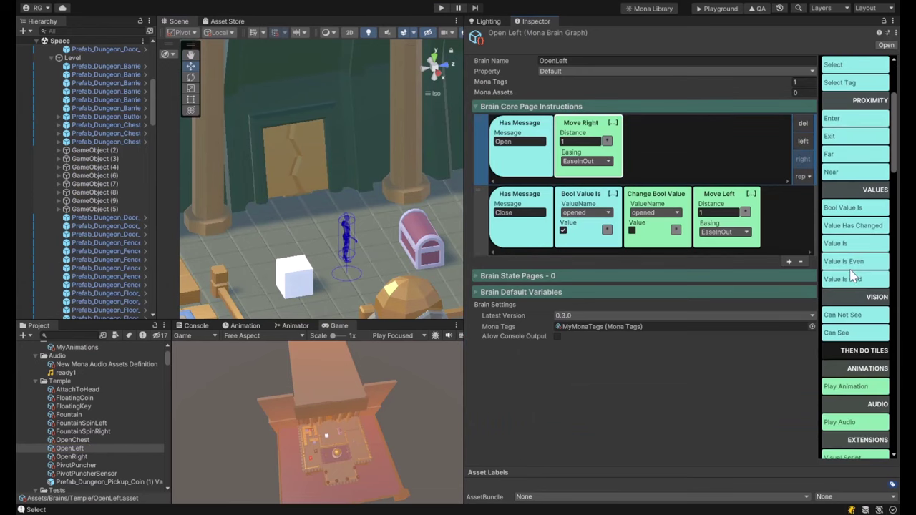
click(844, 207)
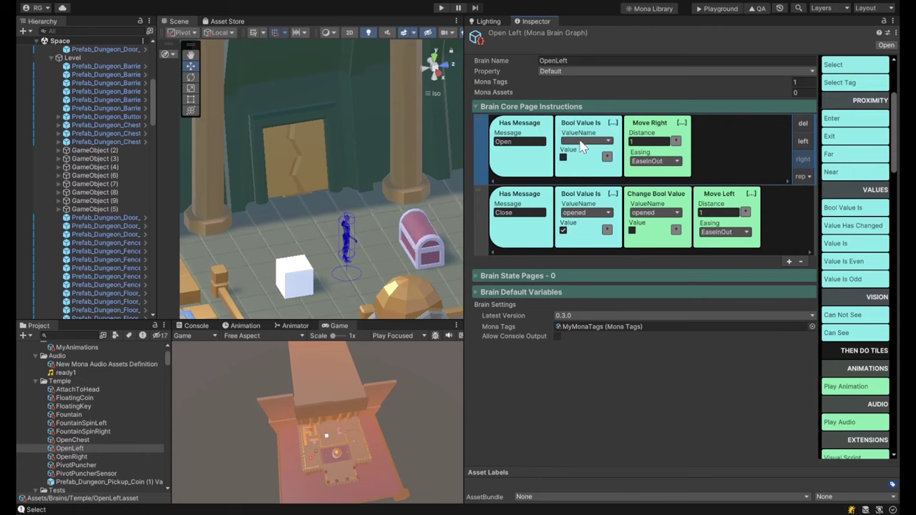
- Insert a Change Bool Value tile setting opened to true before Move Right in OpenLeft's Open instruction, and test-run the scene
click(656, 125)
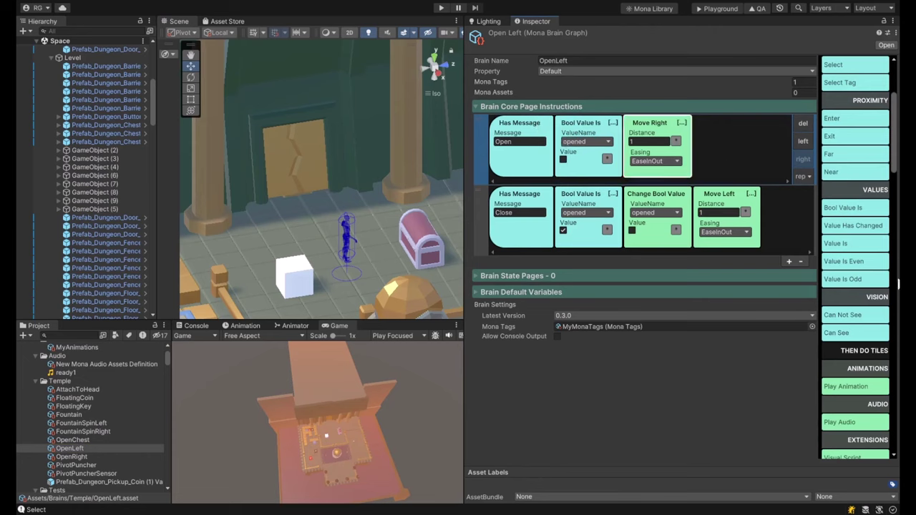
scroll(855, 279, down, 15)
click(833, 250)
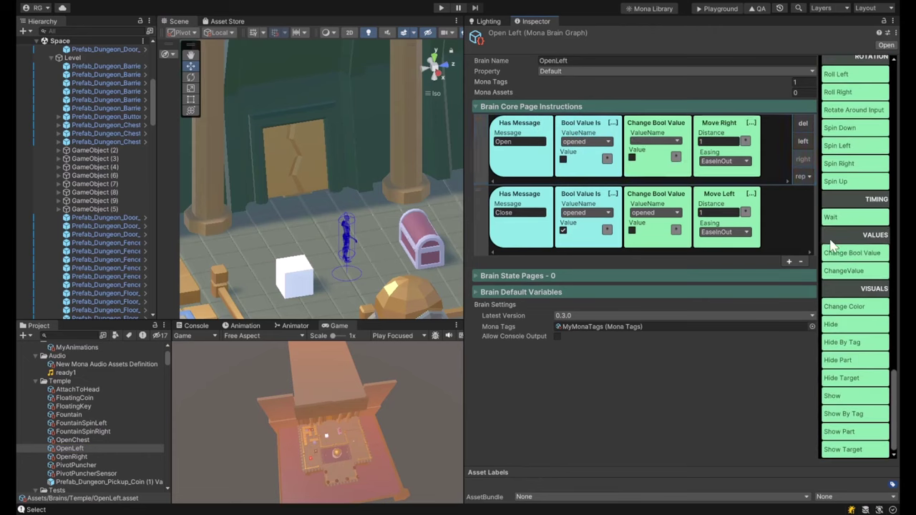
click(631, 159)
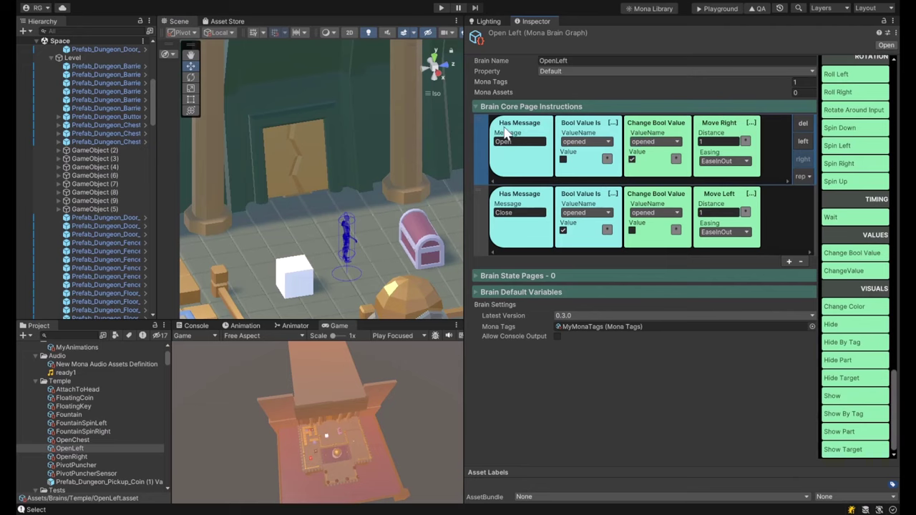
click(439, 7)
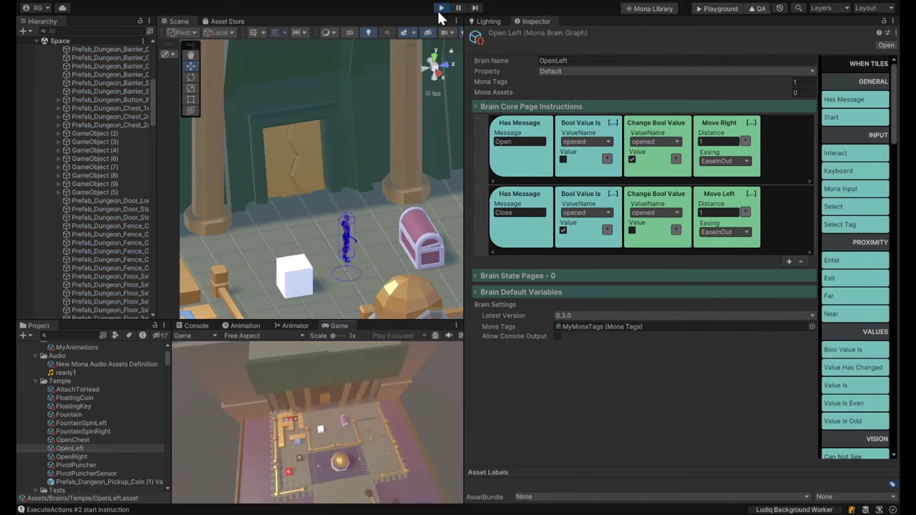
click(442, 10)
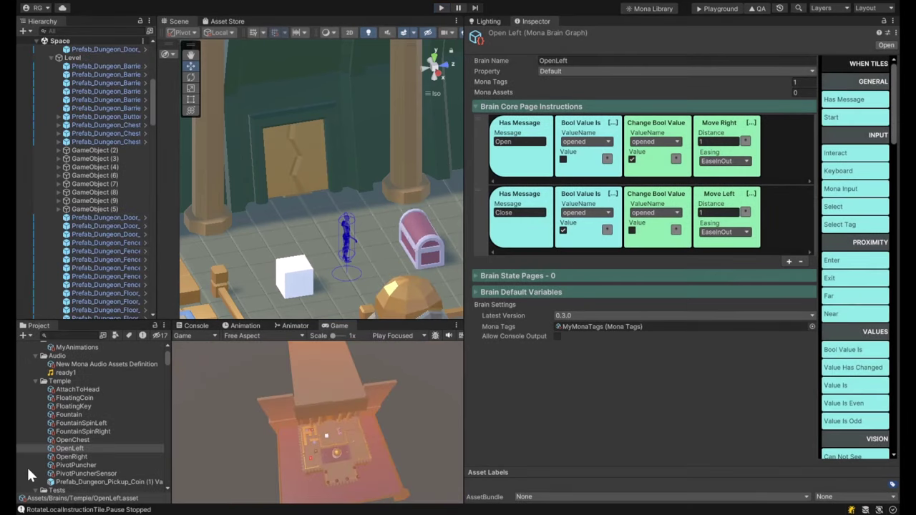
- Open the right door's OpenRight graph and delete both its Open and Close instructions from the core page
click(76, 457)
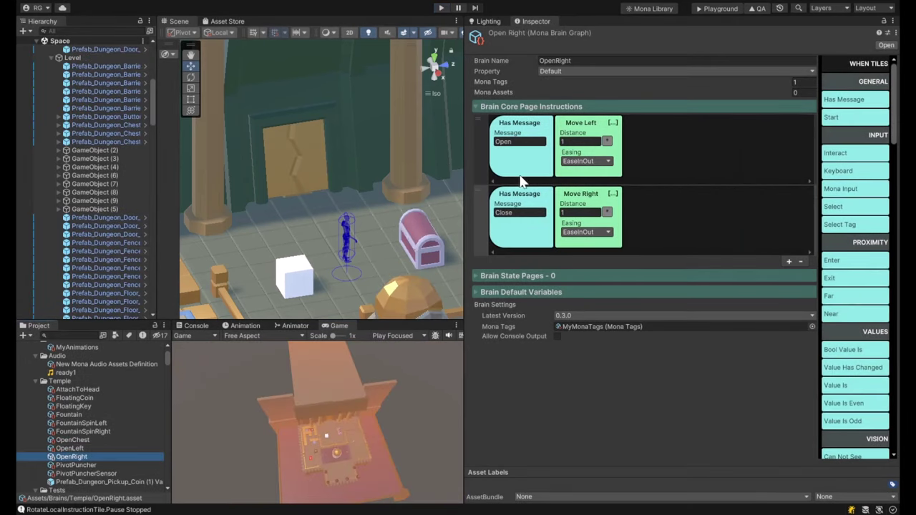
click(581, 126)
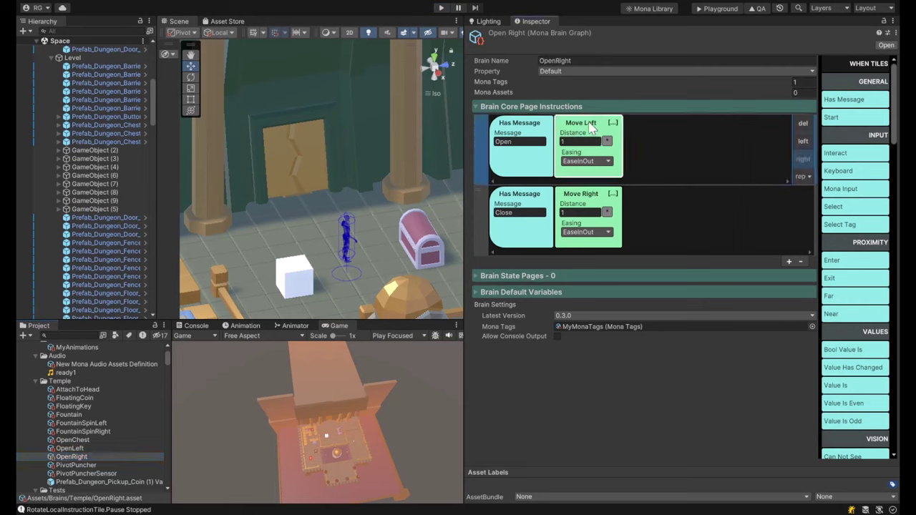
scroll(873, 244, down, 10)
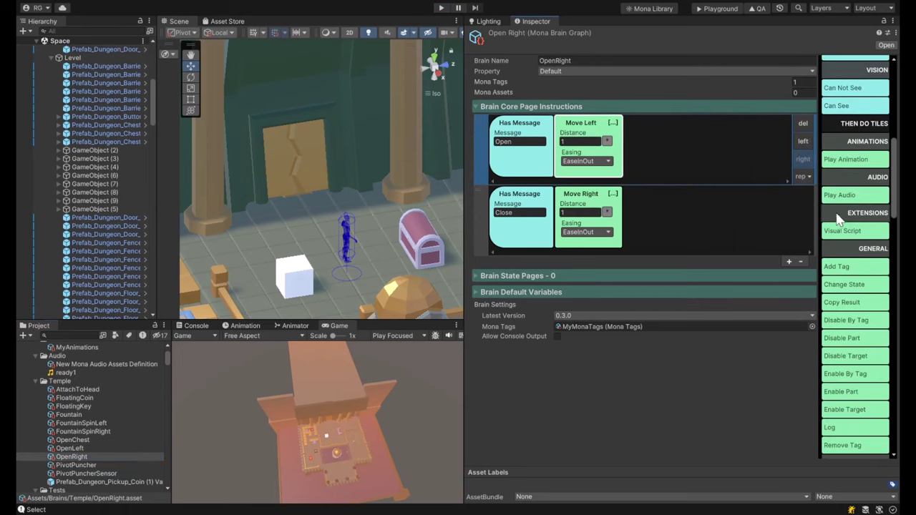
scroll(852, 207, down, 8)
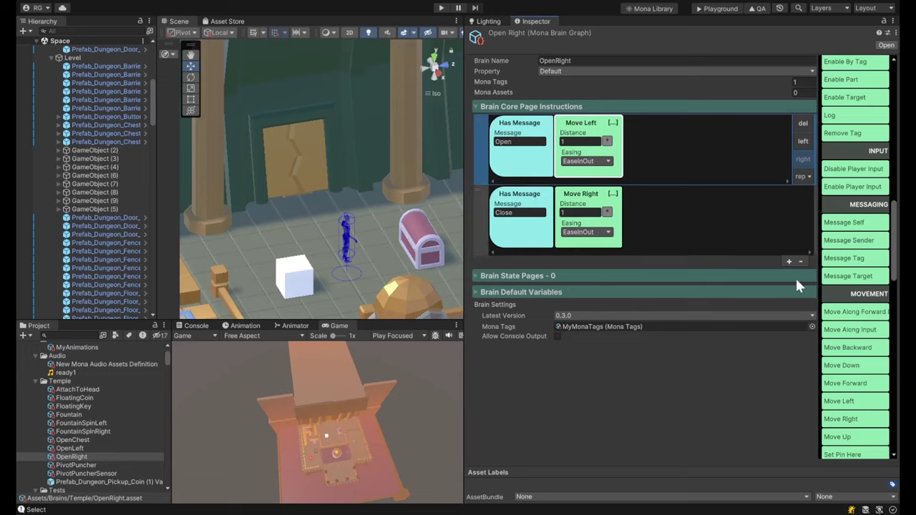
scroll(862, 242, down, 9)
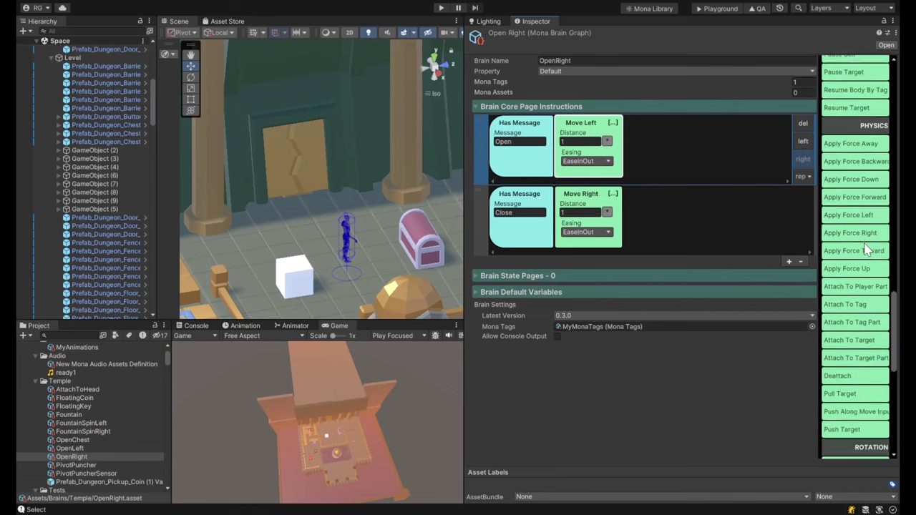
click(518, 292)
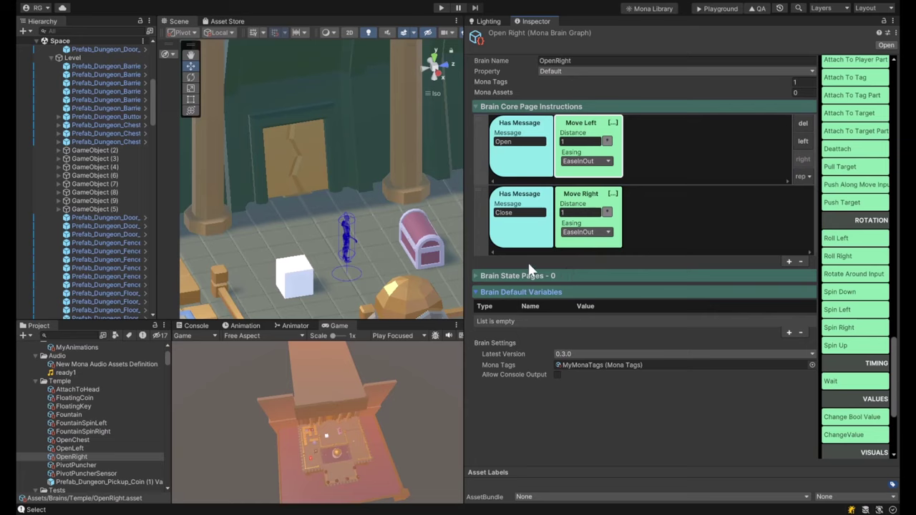
click(695, 161)
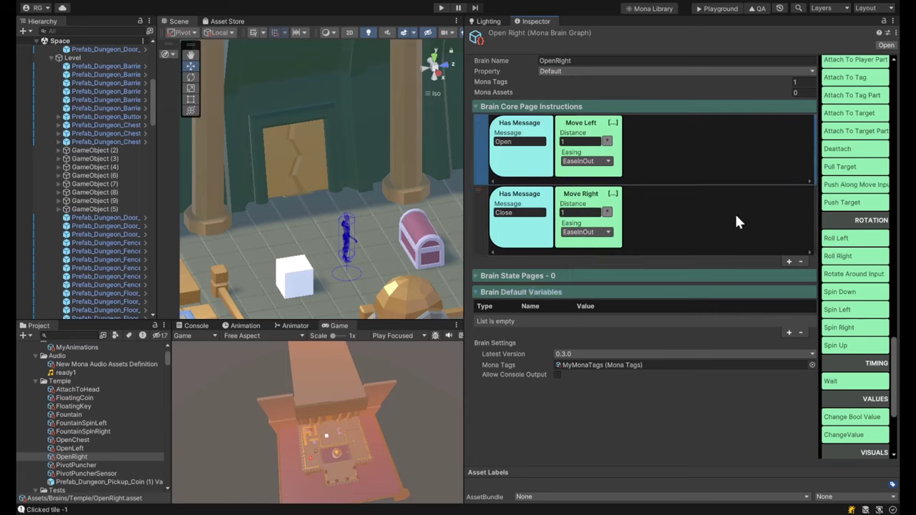
click(800, 261)
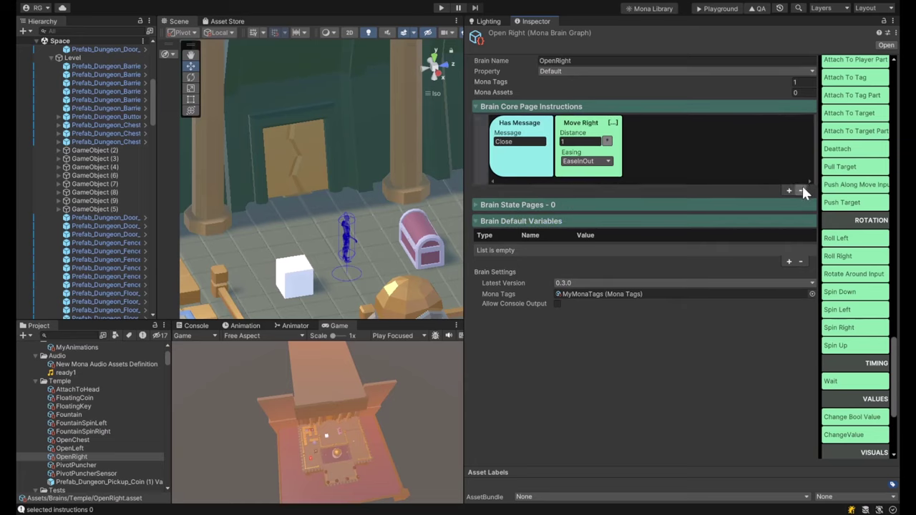
click(800, 191)
- Create two state pages in the OpenRight graph and add an empty instruction to its core page
click(547, 145)
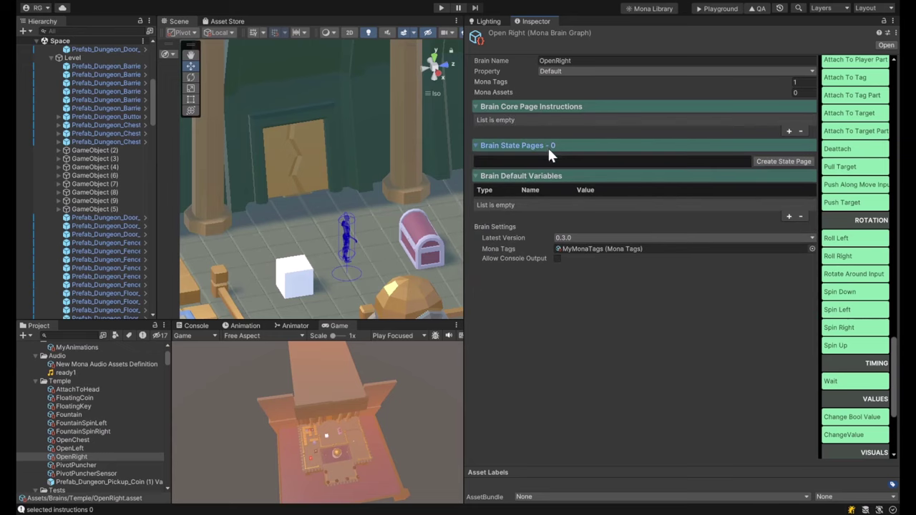
click(765, 163)
click(779, 161)
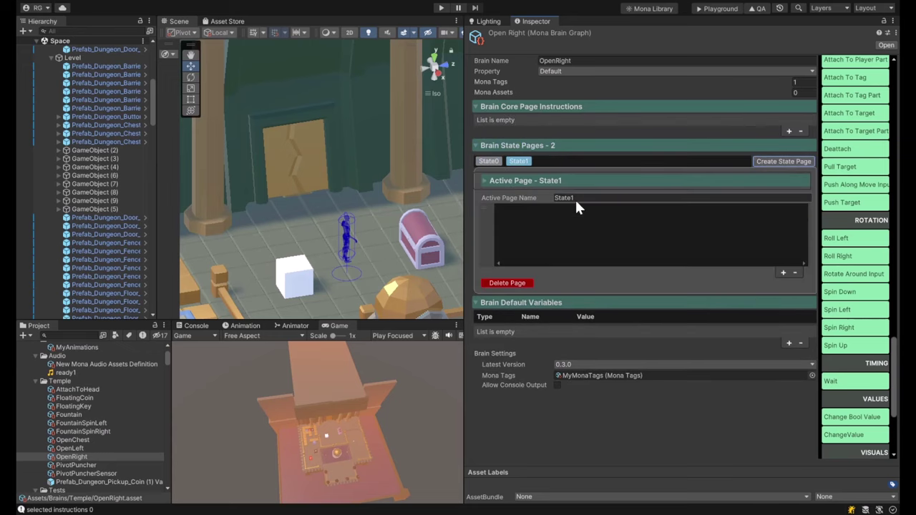
click(489, 161)
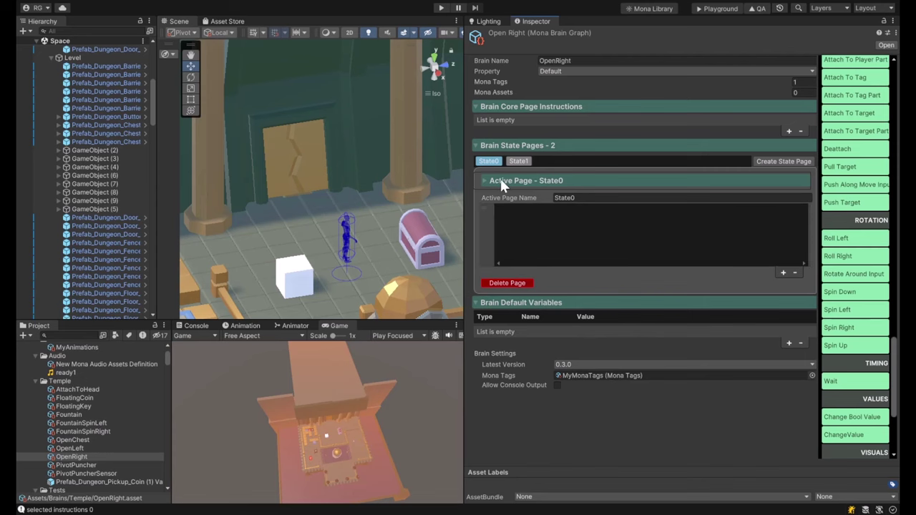
click(68, 448)
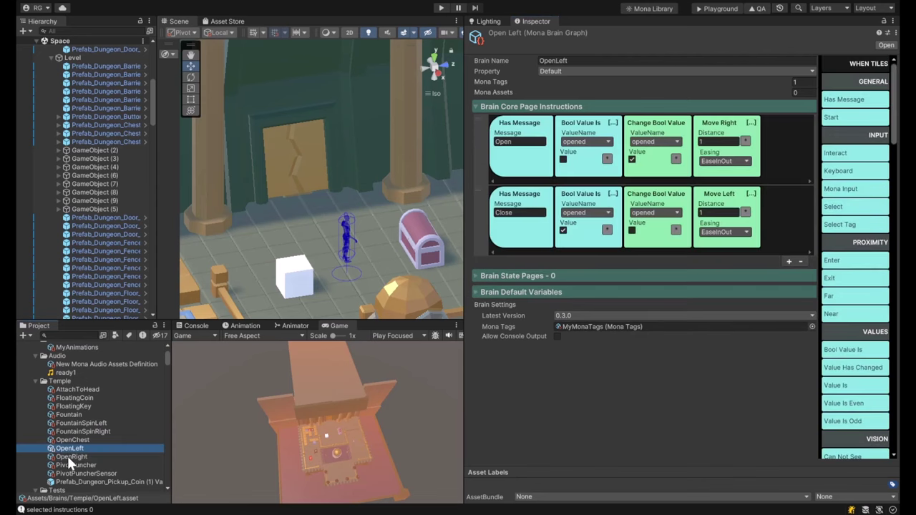
click(68, 456)
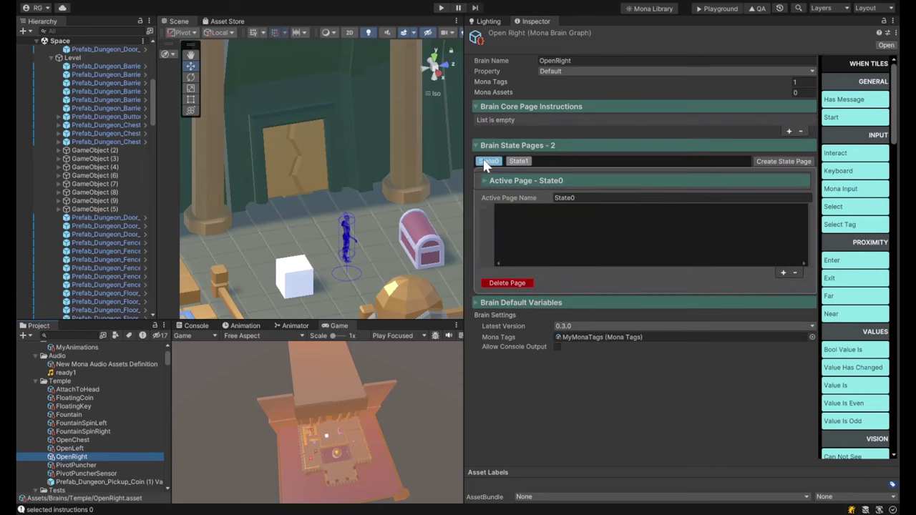
click(790, 130)
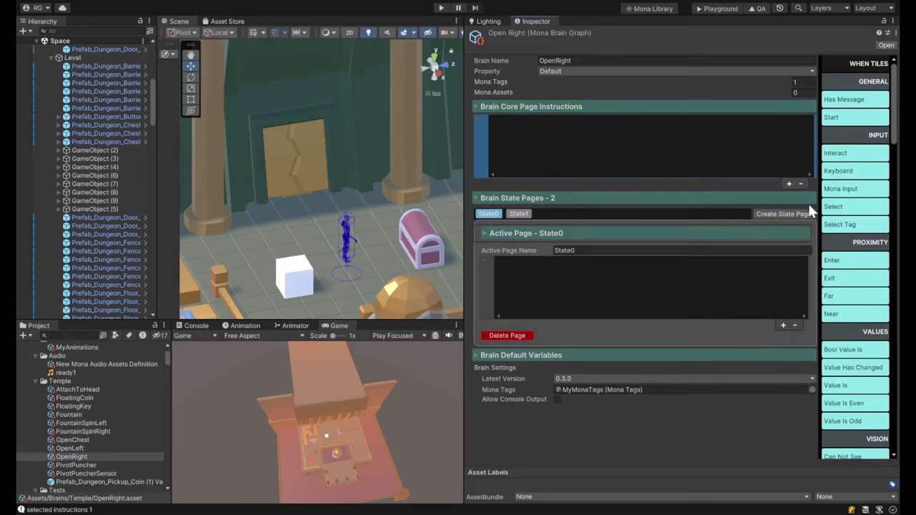
- Rename the State0 page of the OpenRight graph as Default
click(565, 249)
text(0)
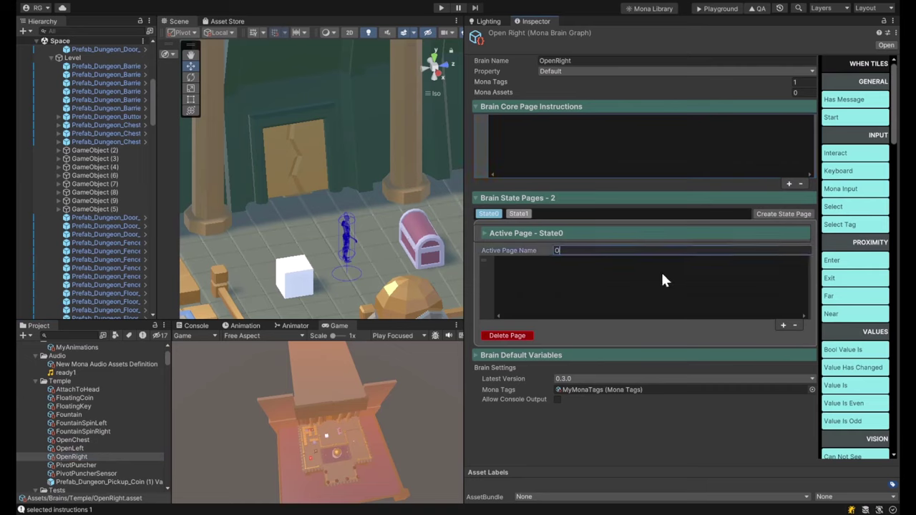
text(l)
key(BackSpace)
key(BackSpace)
text(Default)
key(Return)
- Add a third state page to OpenRight and rename the State1 page as Open
click(519, 214)
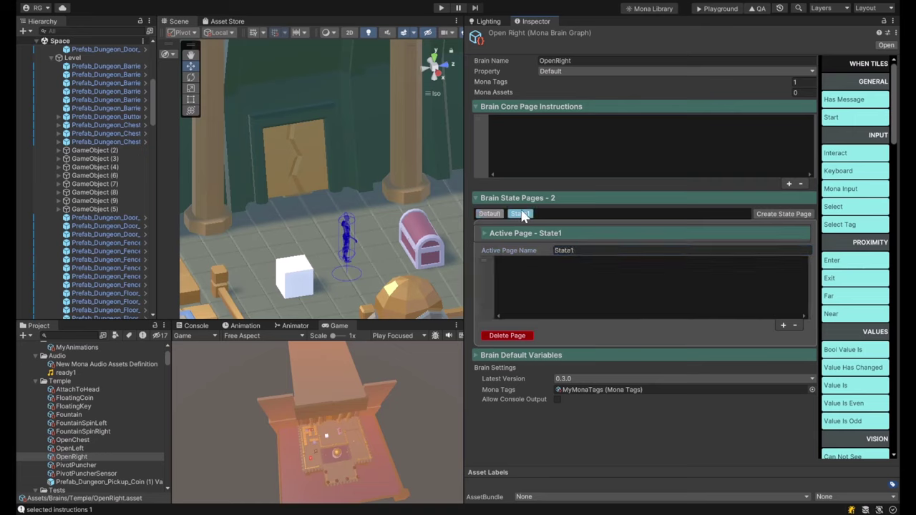
click(788, 215)
click(521, 213)
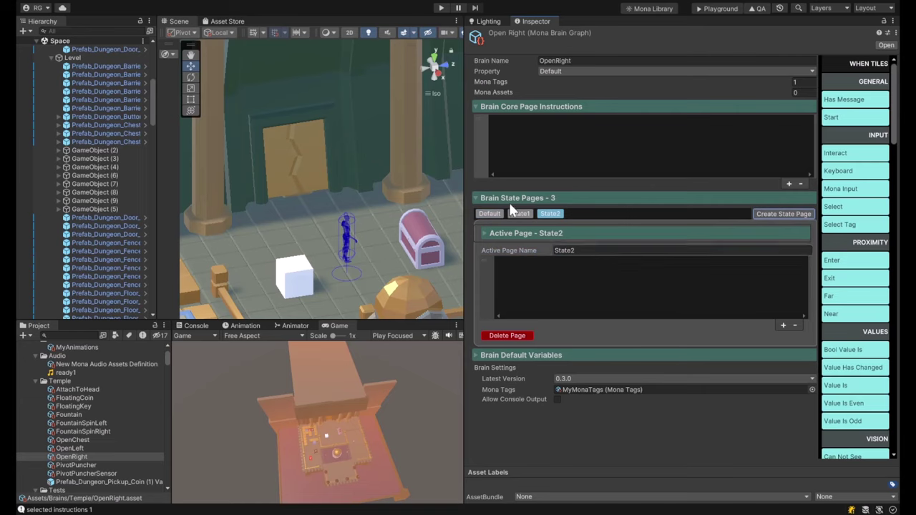
click(572, 247)
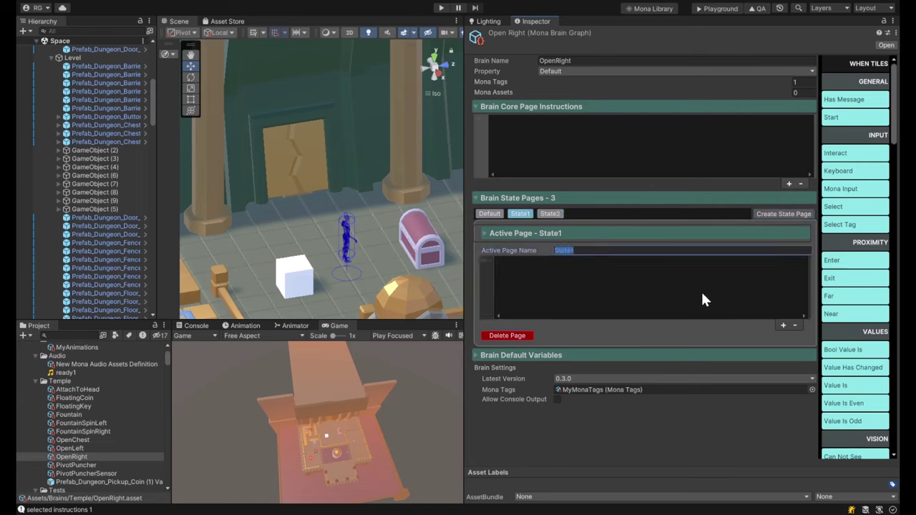
text(Open)
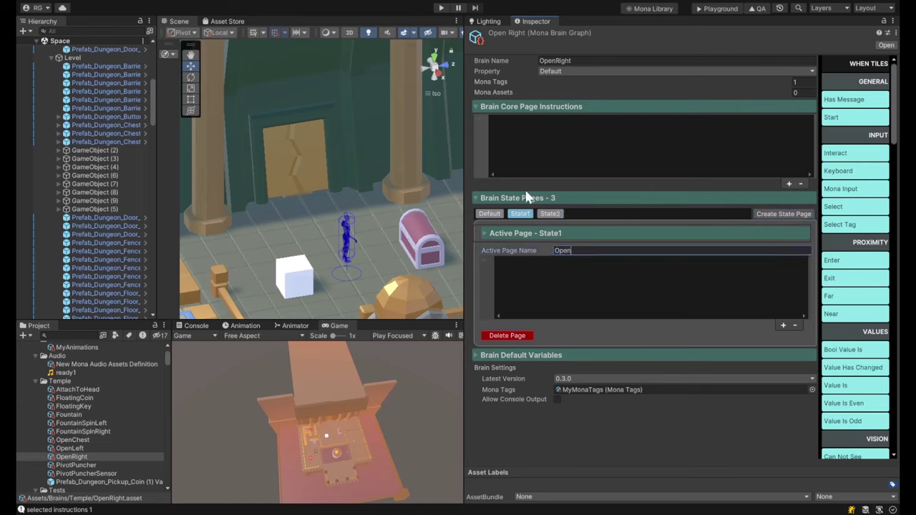
key(Return)
- Rename the State2 page of the OpenRight graph as Closed
click(555, 213)
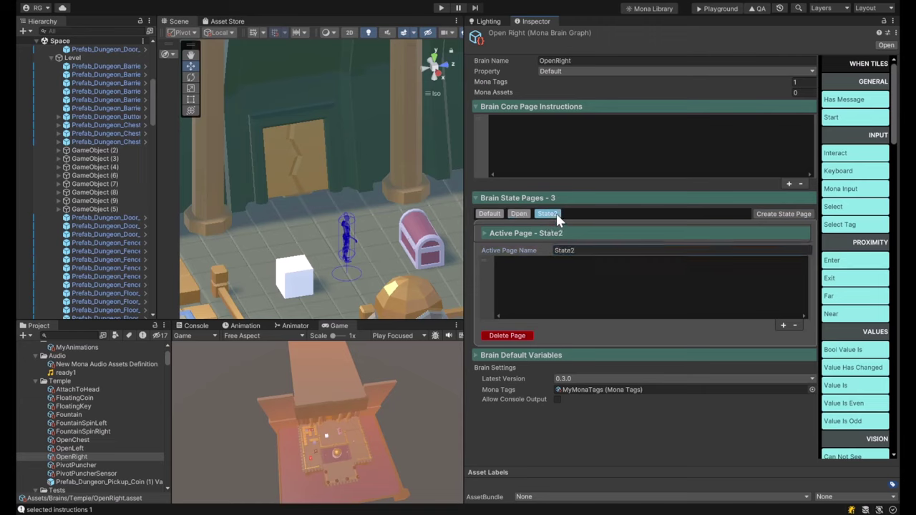
click(578, 250)
text(Clo)
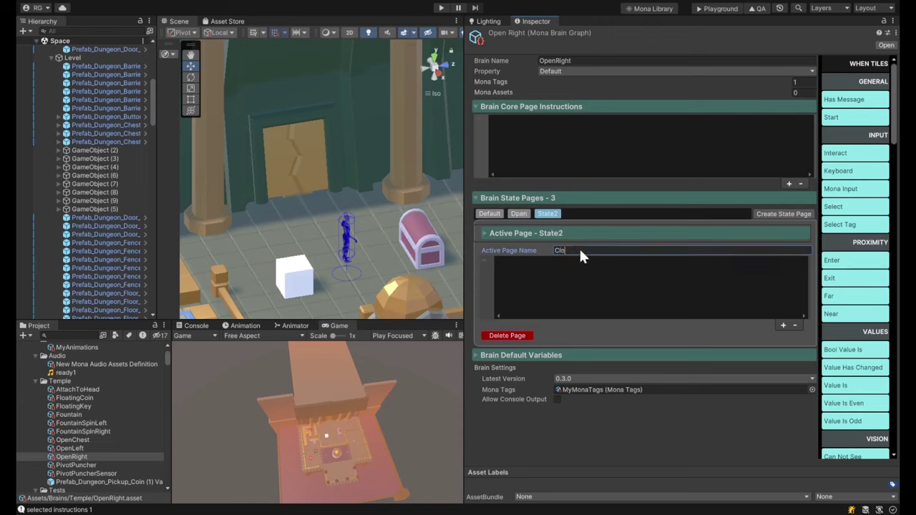
text(sed)
key(Return)
- Rename the Default state page as Closed and delete the duplicate Closed page at the end of the list
click(497, 214)
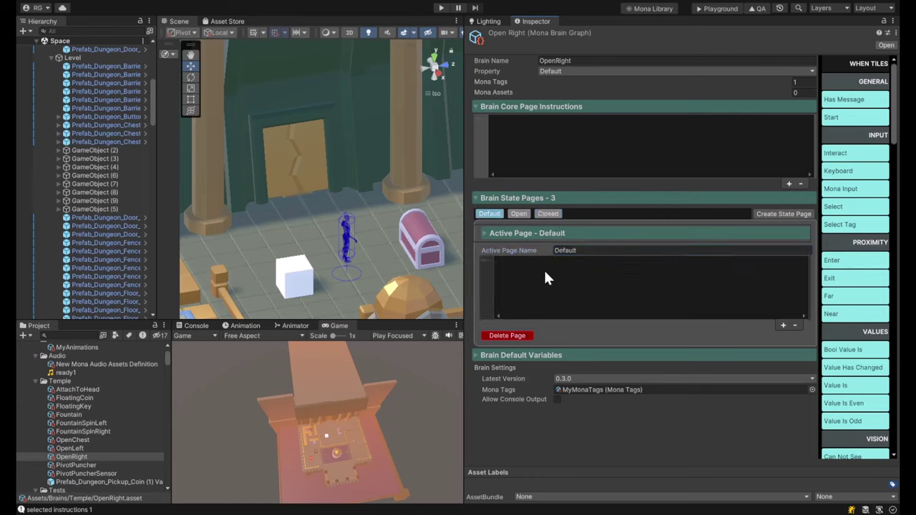
click(578, 250)
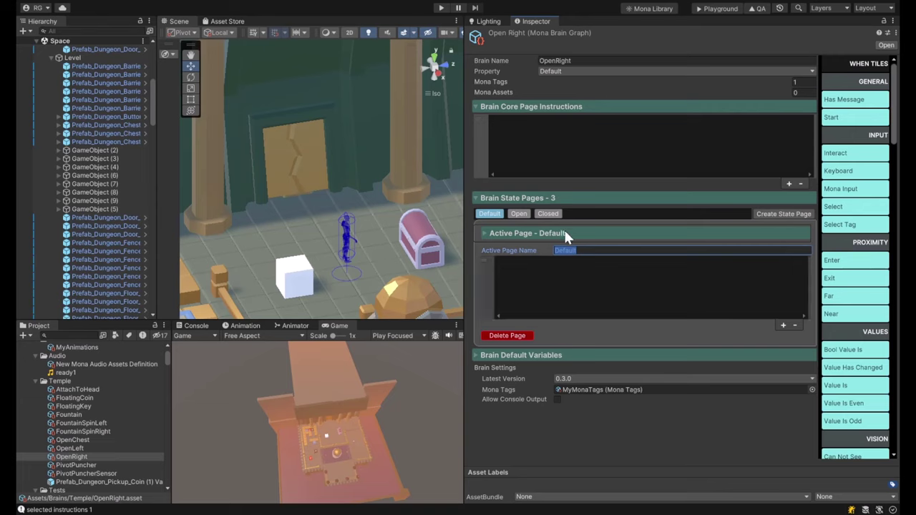
double_click(588, 250)
text(Closed)
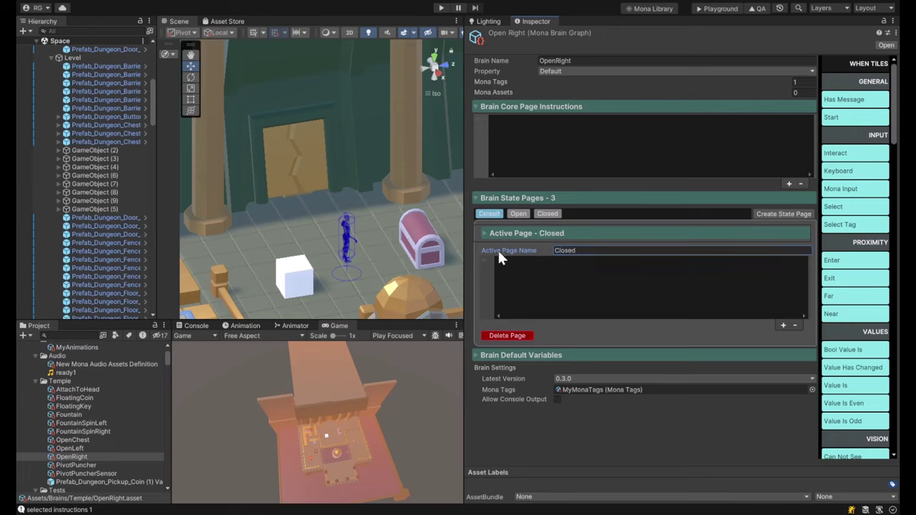
click(545, 214)
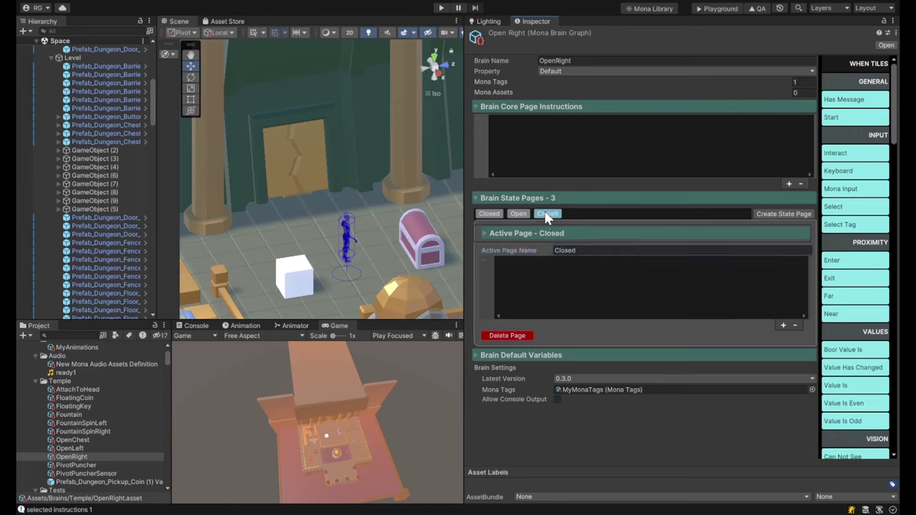
click(508, 333)
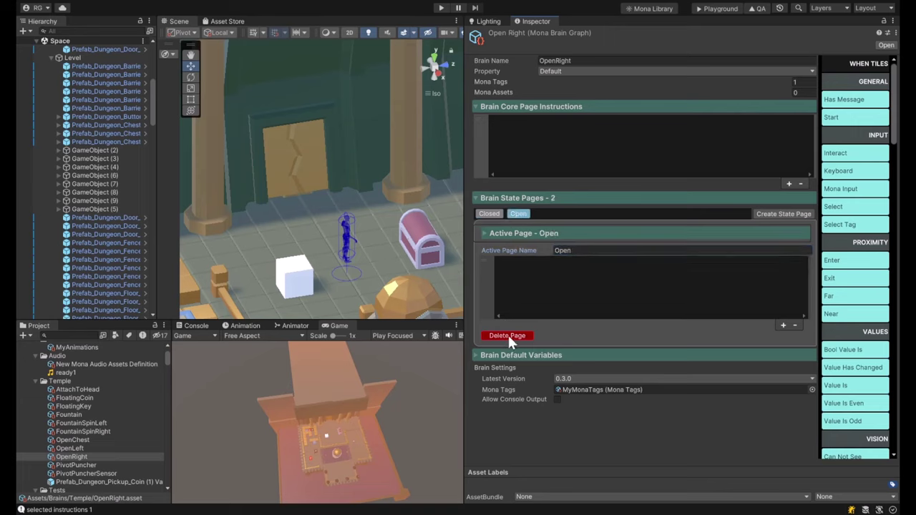
- Build an instruction on the Closed state page with a Select tile followed by a Move Left tile
click(490, 214)
click(558, 288)
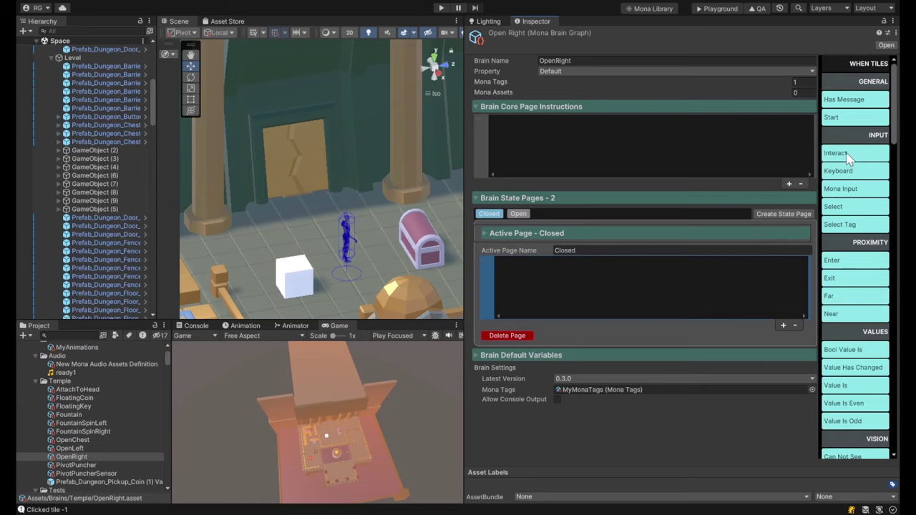
click(841, 209)
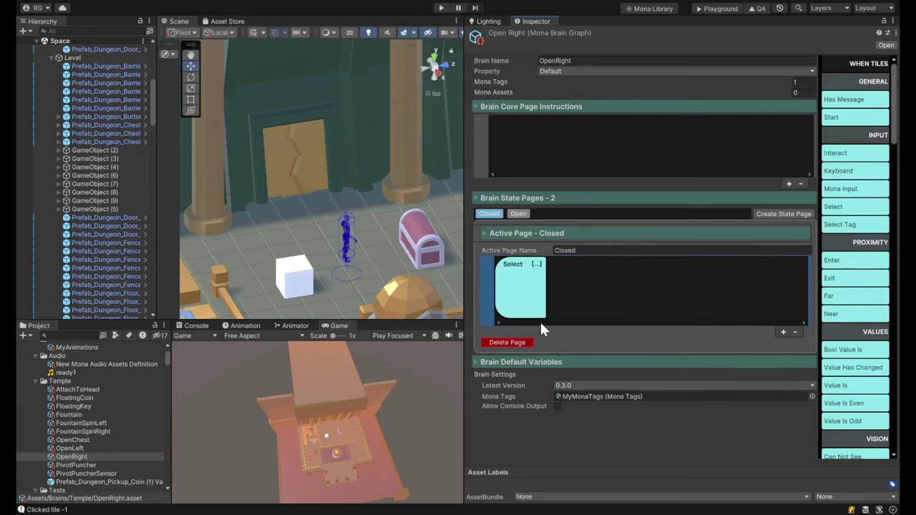
scroll(848, 329, down, 5)
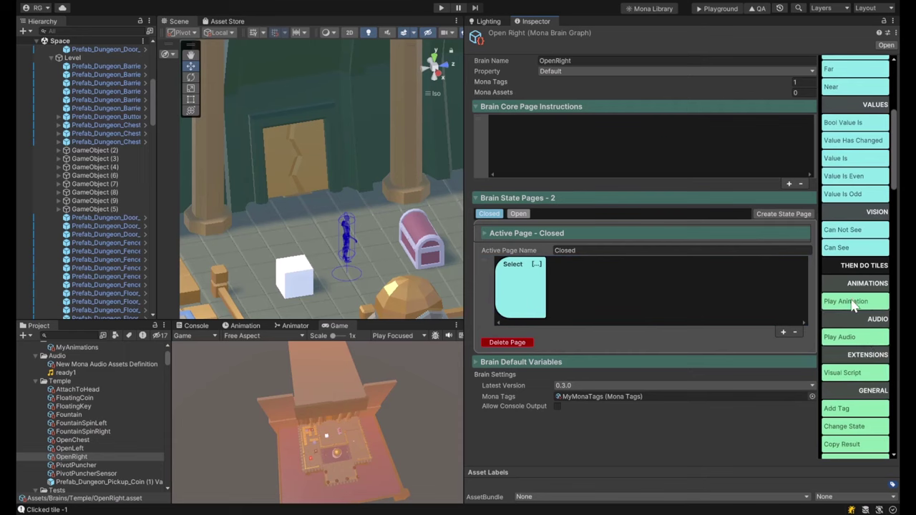
scroll(857, 321, down, 10)
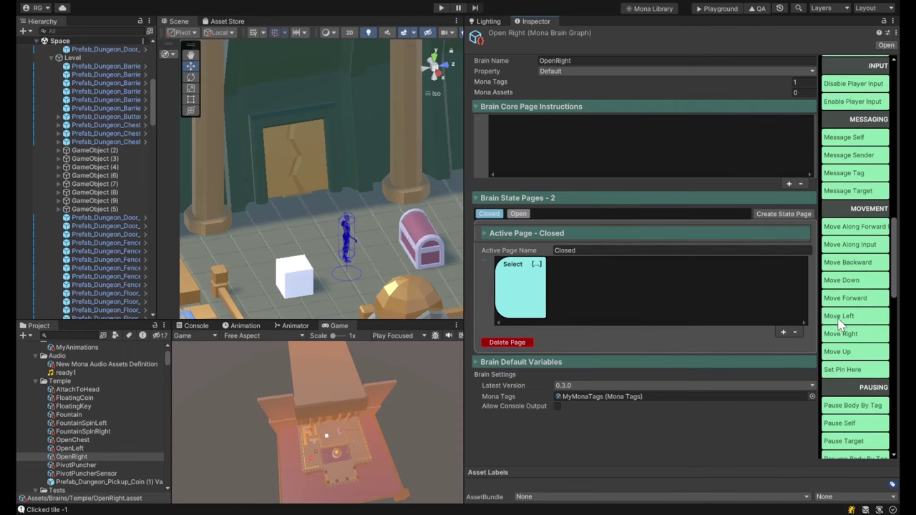
click(841, 317)
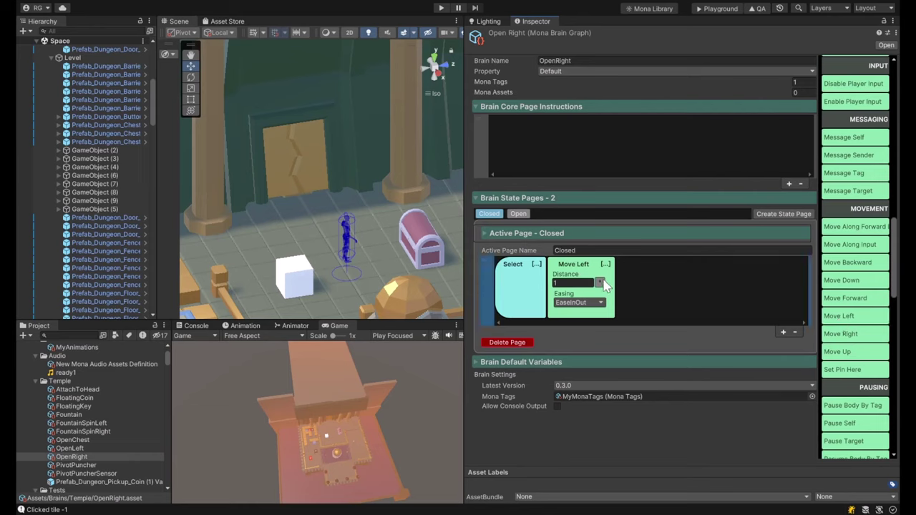
- Append a Change State tile to the Closed page instruction and set its state to Open
scroll(844, 343, down, 5)
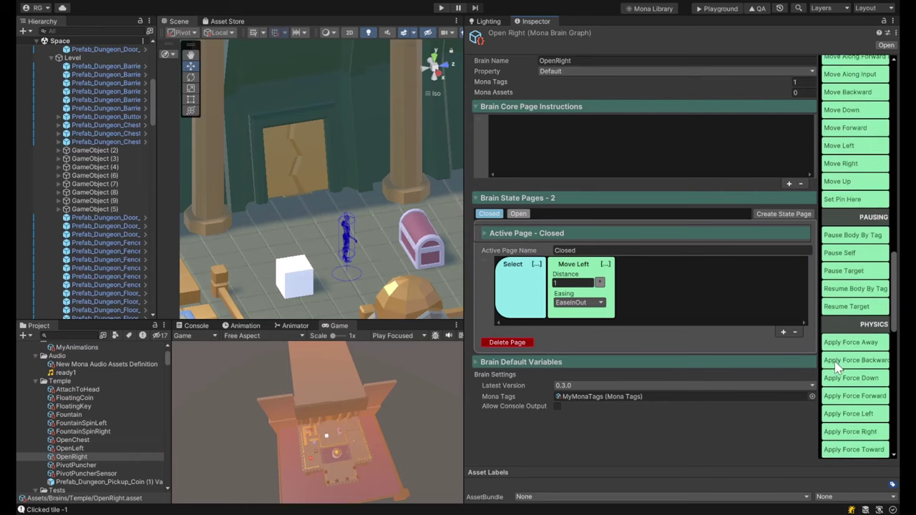
scroll(845, 347, down, 10)
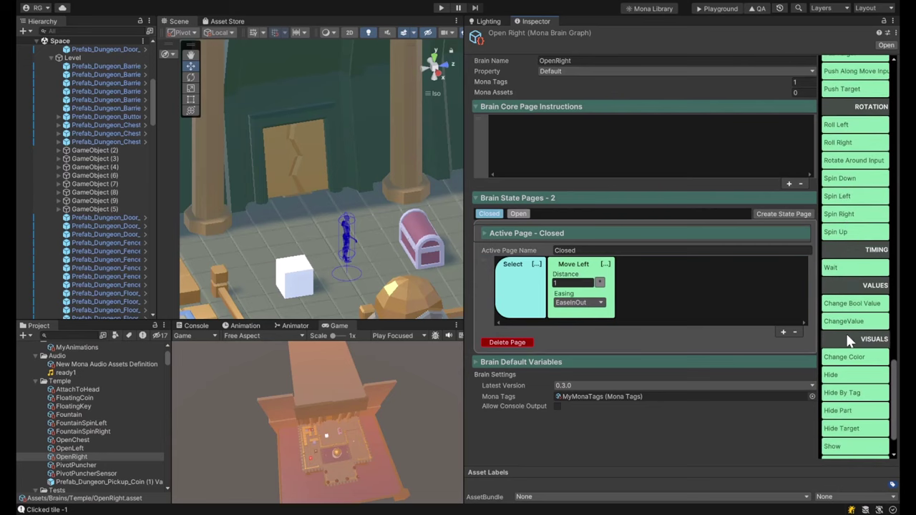
scroll(849, 333, up, 15)
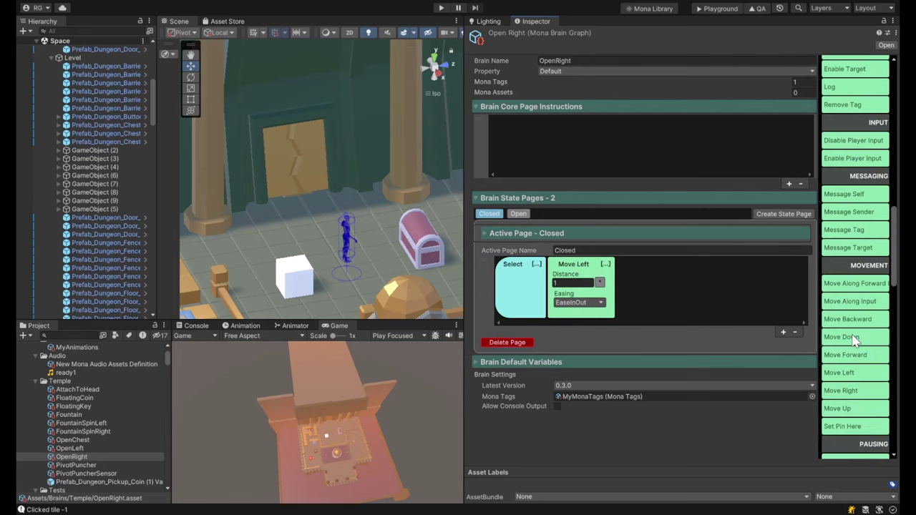
scroll(830, 308, down, 5)
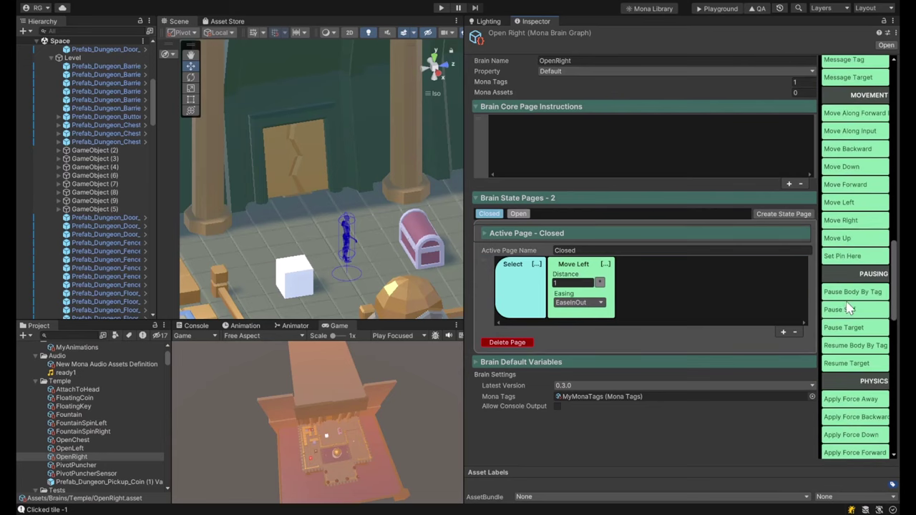
scroll(859, 286, up, 6)
scroll(859, 272, up, 5)
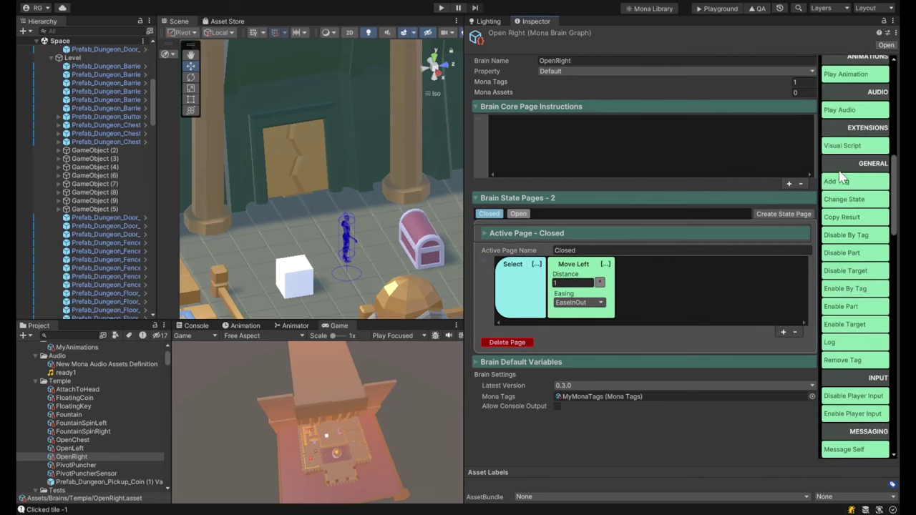
click(844, 200)
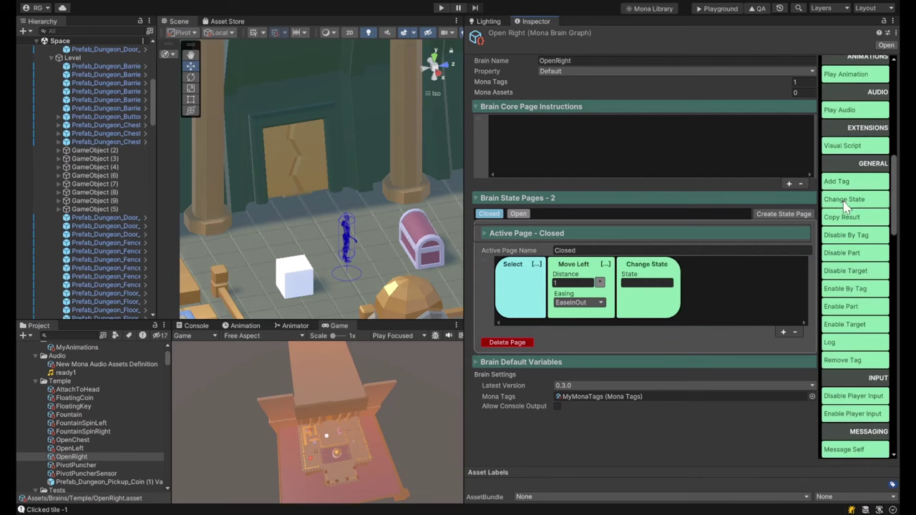
click(646, 286)
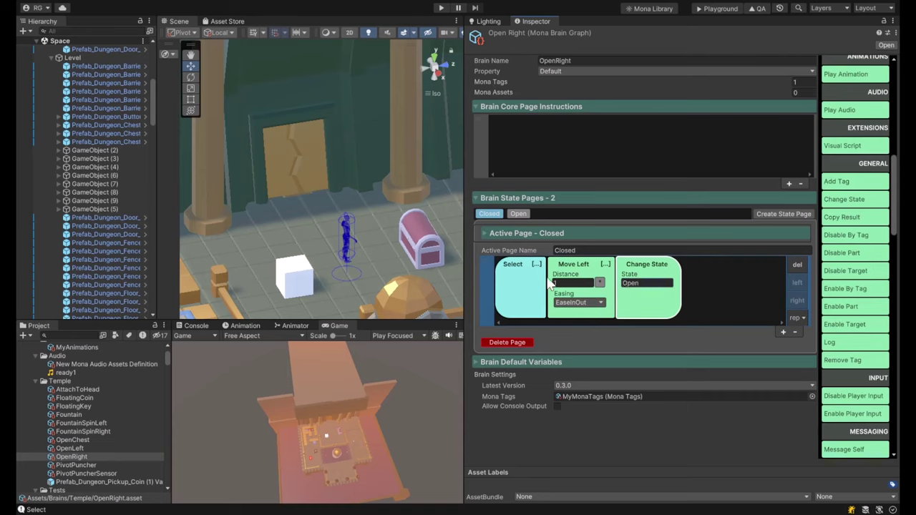
- Set the Move Left distance to 2 on the Closed page and check the tile's extended timing options
click(516, 289)
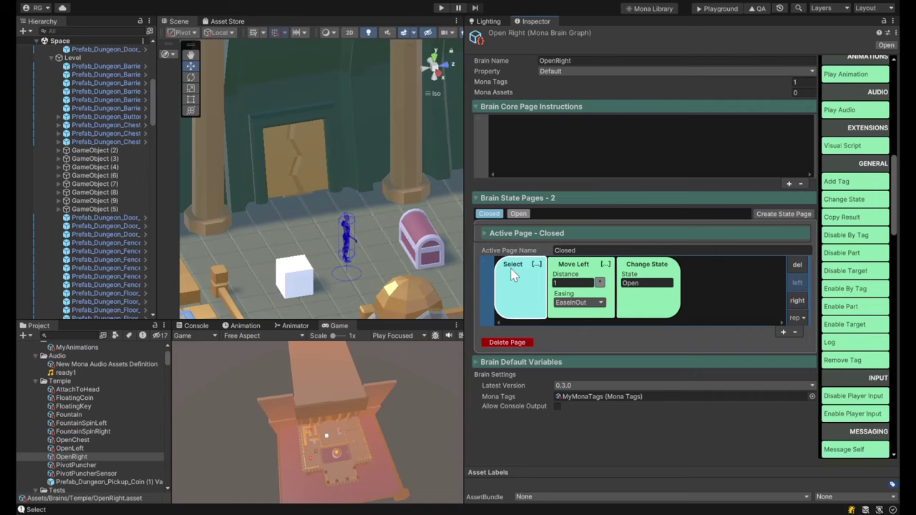
click(575, 270)
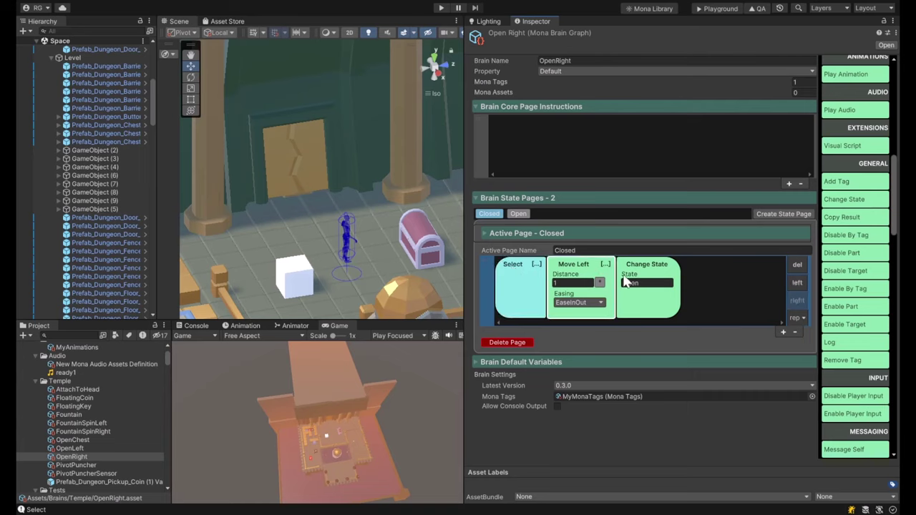
click(564, 283)
text(2)
click(605, 265)
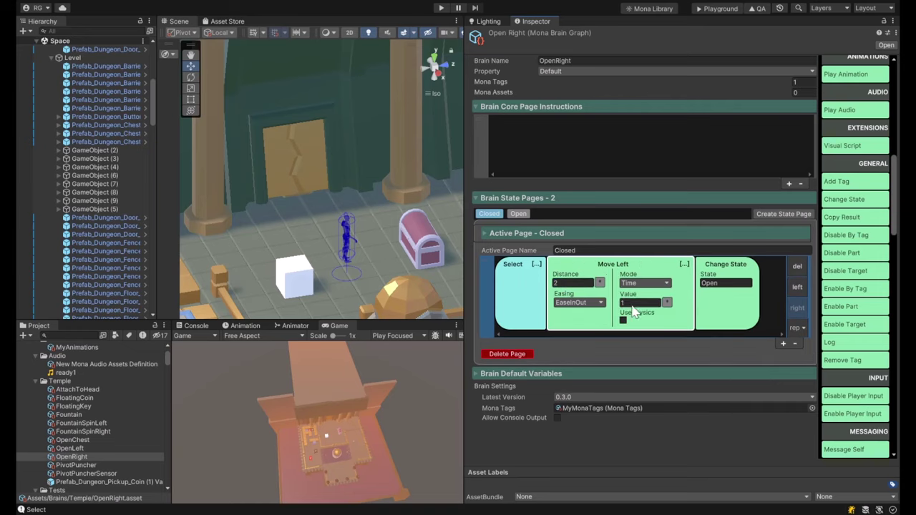
click(709, 271)
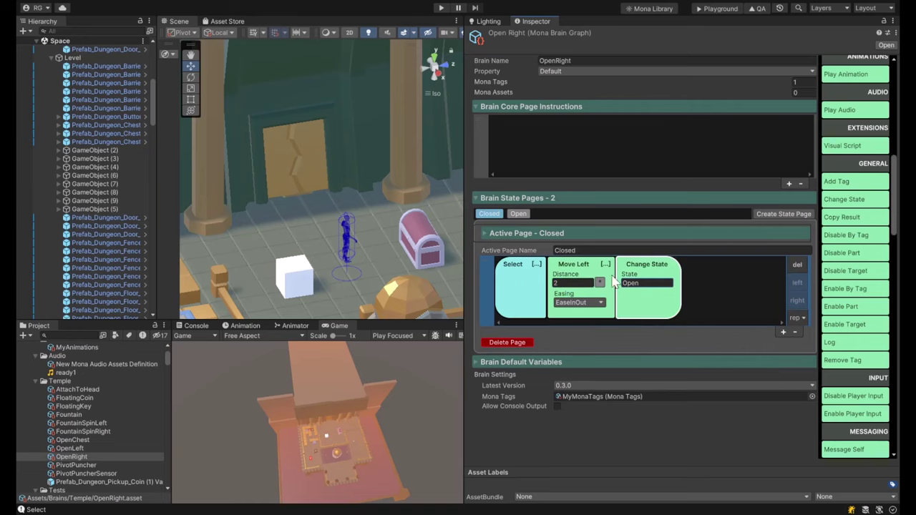
- Build an instruction on the Open state page with a Select tile followed by a Move Right tile
click(519, 214)
scroll(864, 244, up, 5)
scroll(864, 245, up, 2)
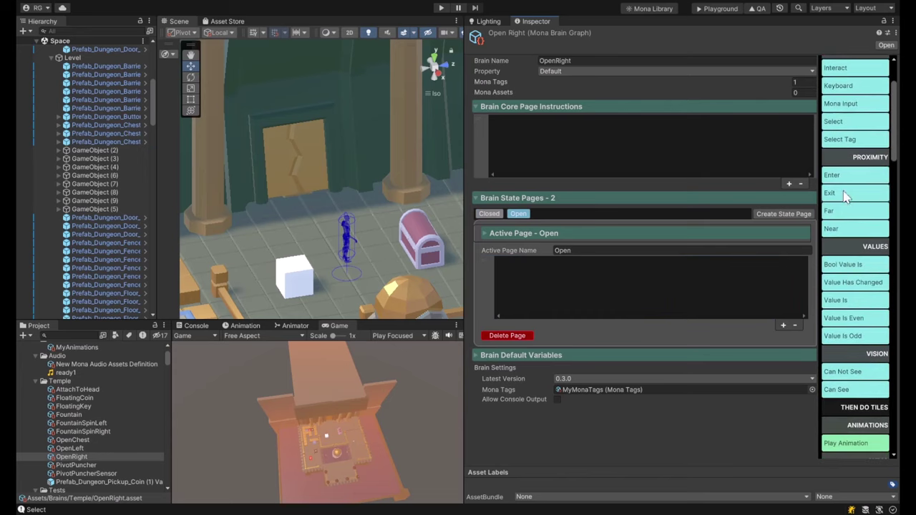
click(842, 122)
scroll(862, 308, down, 5)
scroll(864, 306, down, 15)
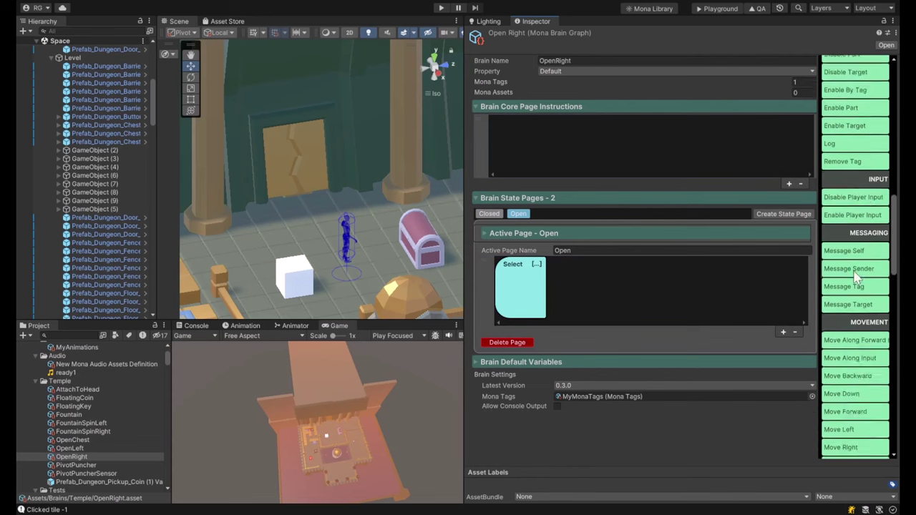
click(841, 306)
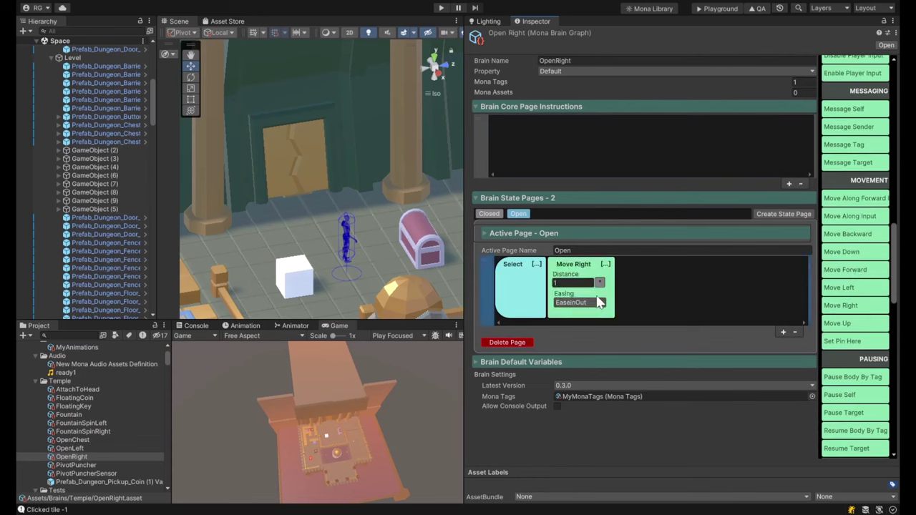
- Append a Change State tile to the Open page instruction and set its state to Closed
scroll(838, 225, up, 12)
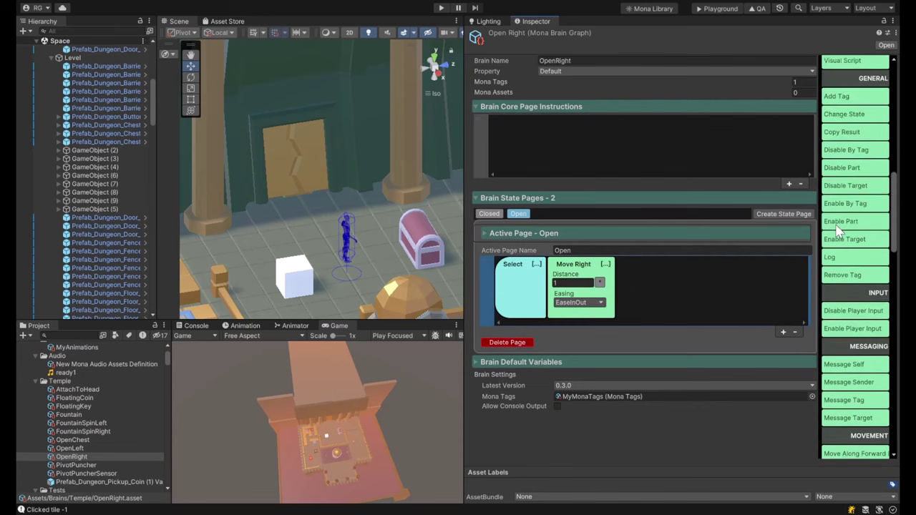
click(845, 228)
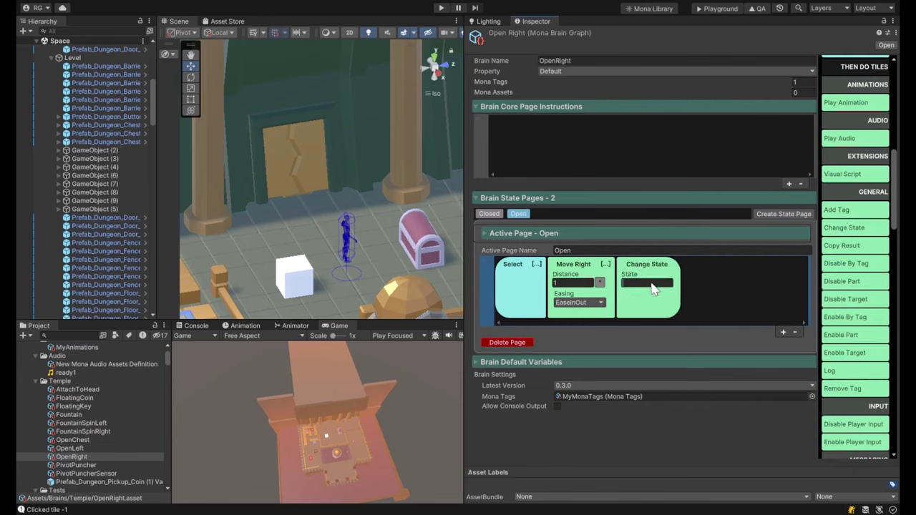
text(Closed)
- Return to the Closed page and run the scene to test how the right door slides, ending play mode when done
click(490, 214)
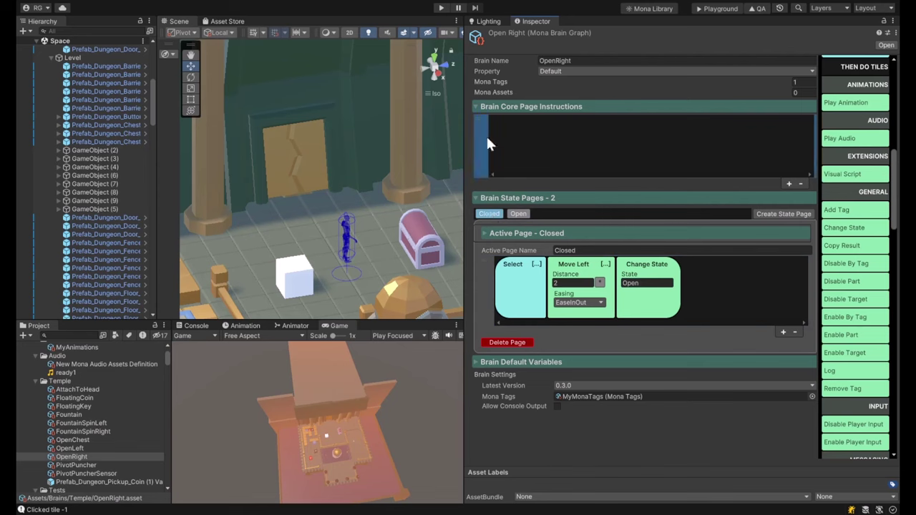
click(441, 7)
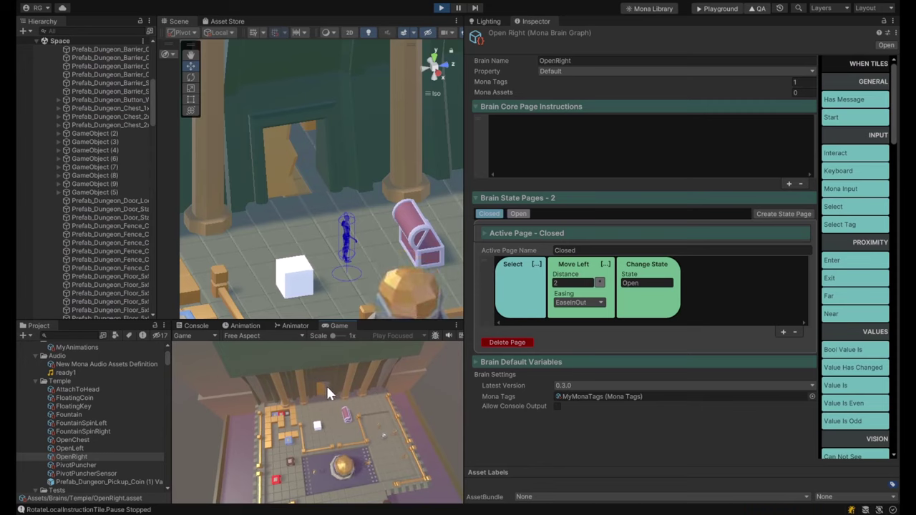
click(440, 7)
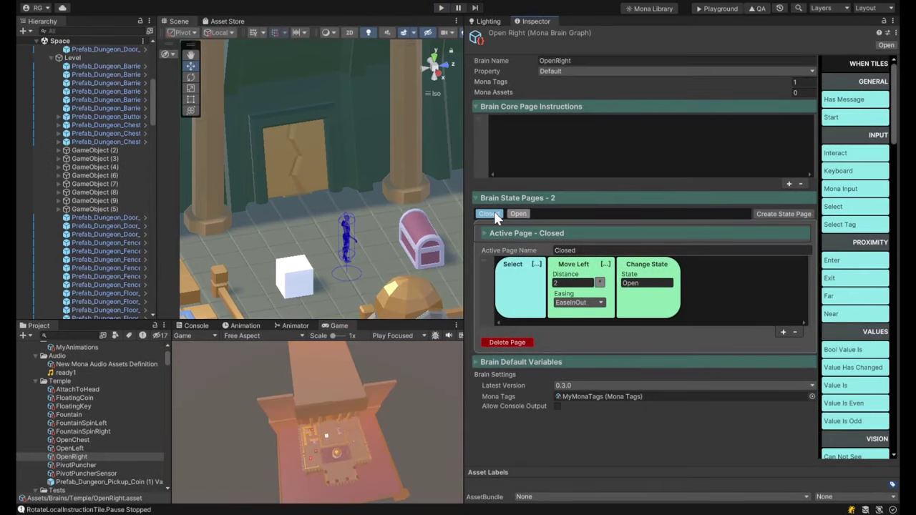
- Set the Move Left distance on the Closed page and the Move Right distance on the Open page to 1.5
click(564, 285)
text(1.5)
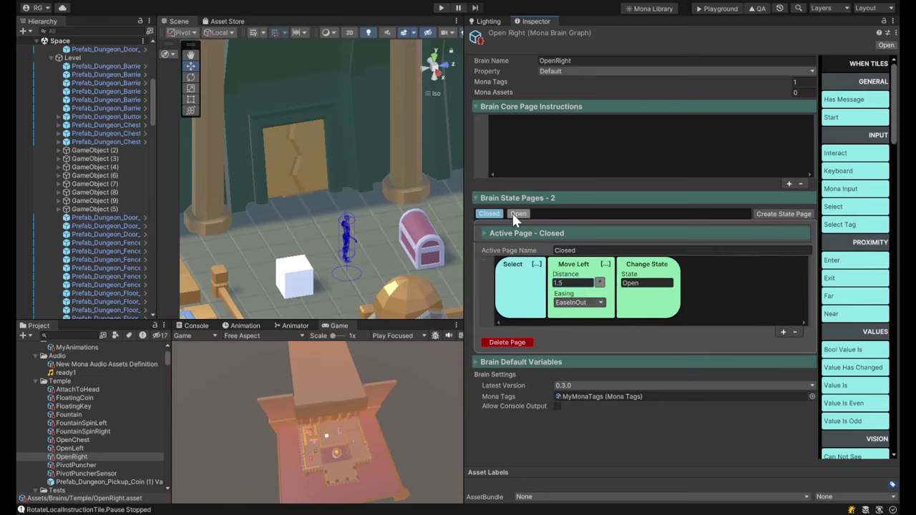
click(518, 214)
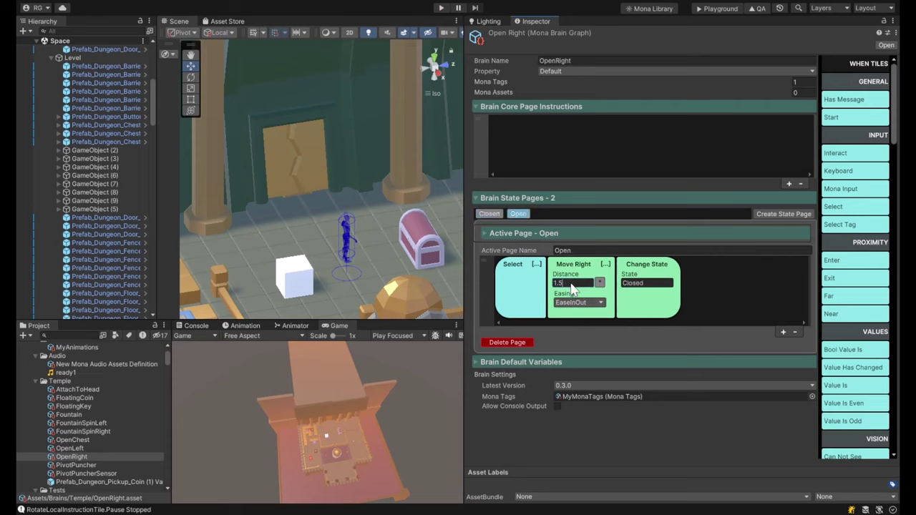
- Run the scene, select the right door to test its movement, and end play mode
click(441, 8)
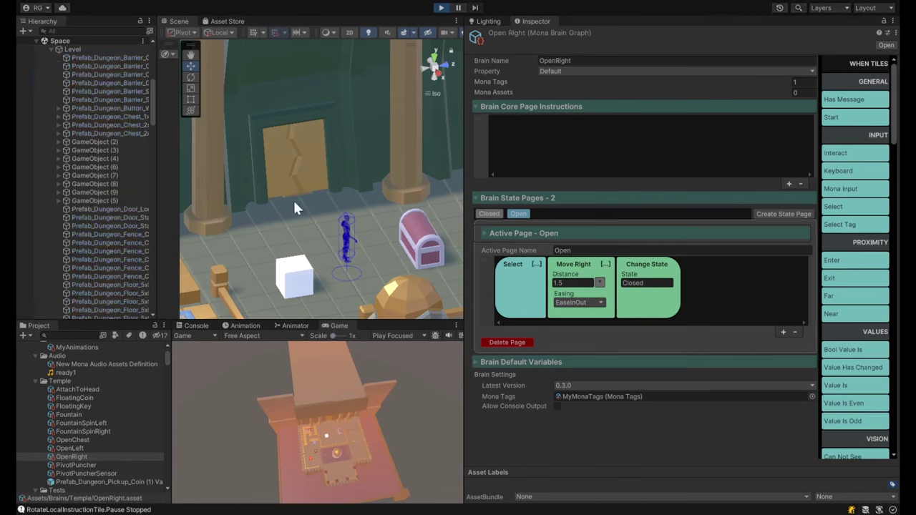
click(298, 137)
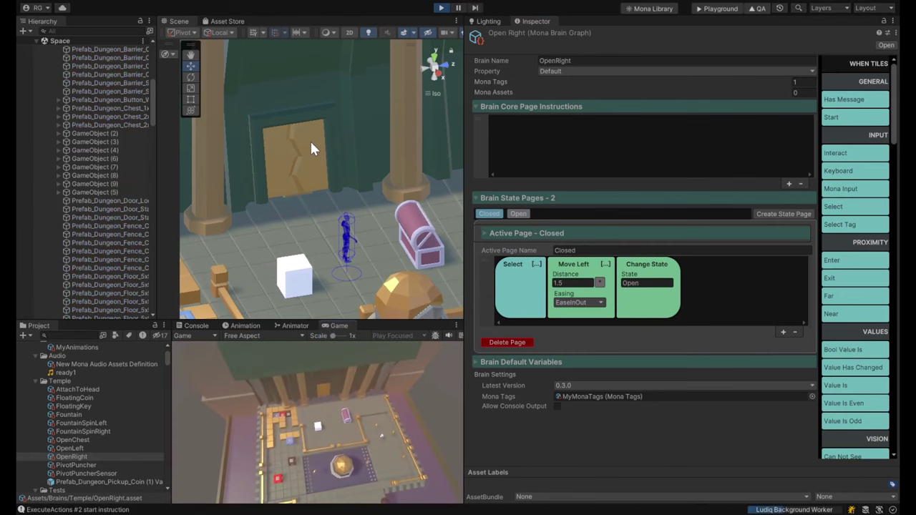
click(326, 382)
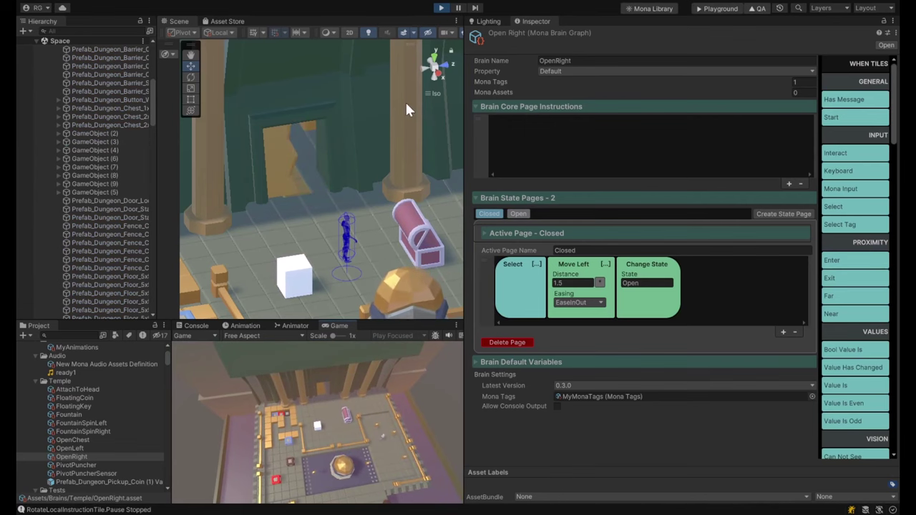
click(441, 8)
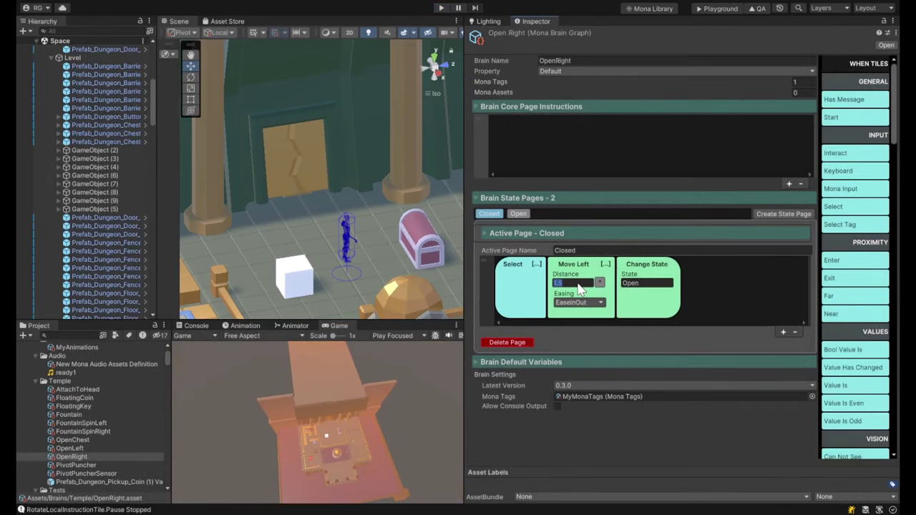
- Set the Move Left and Move Right distances to 1 and test the right door in play mode
click(517, 214)
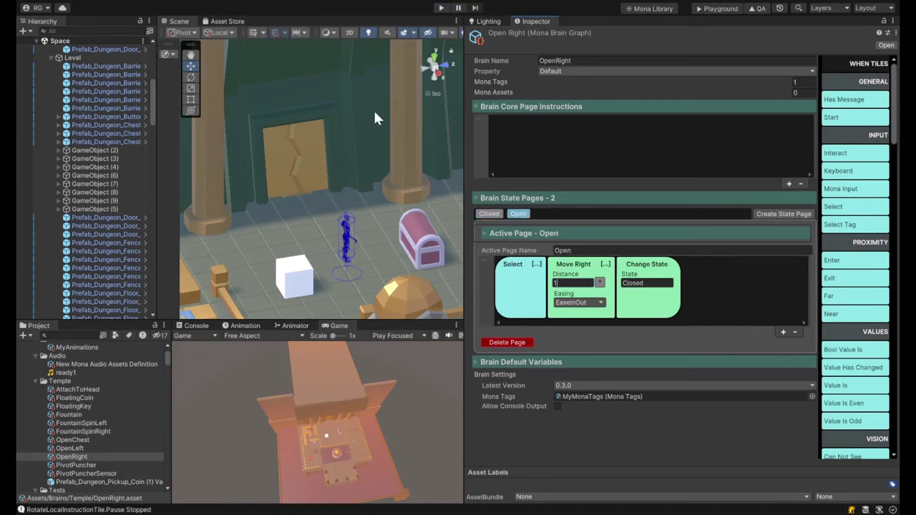
click(441, 8)
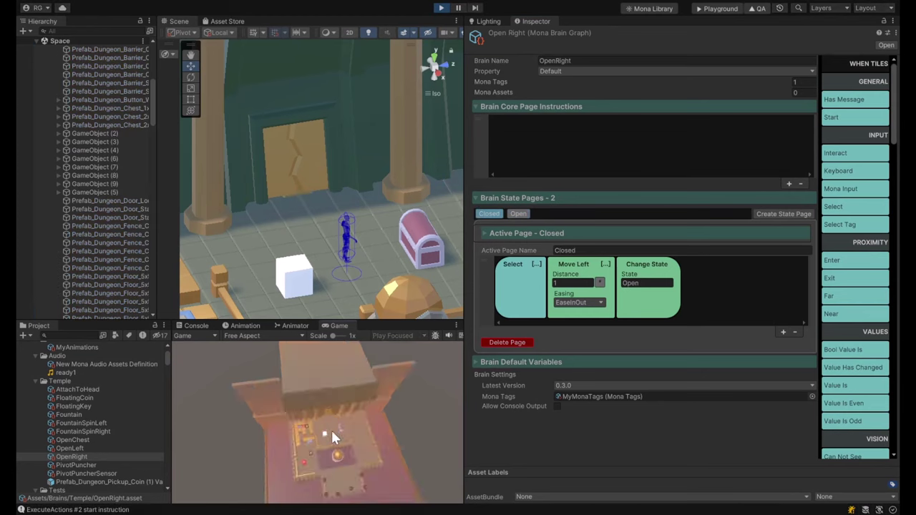
click(324, 388)
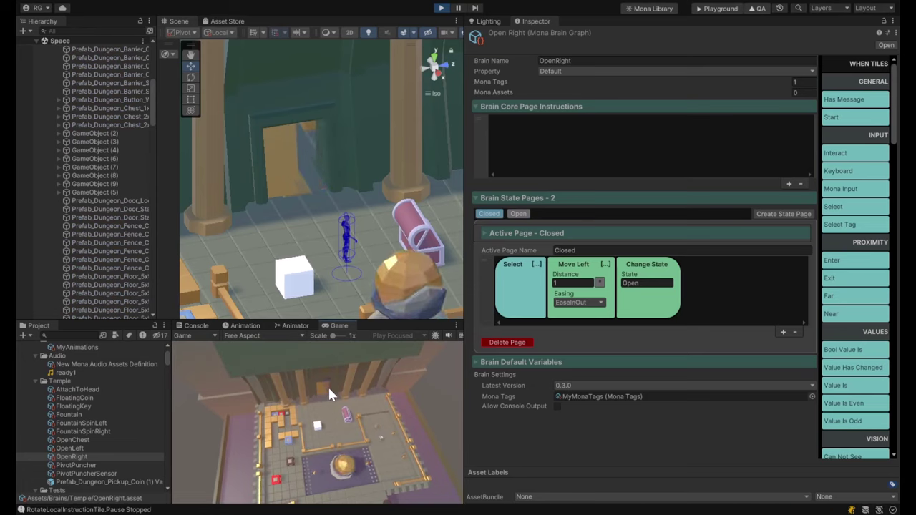
click(441, 9)
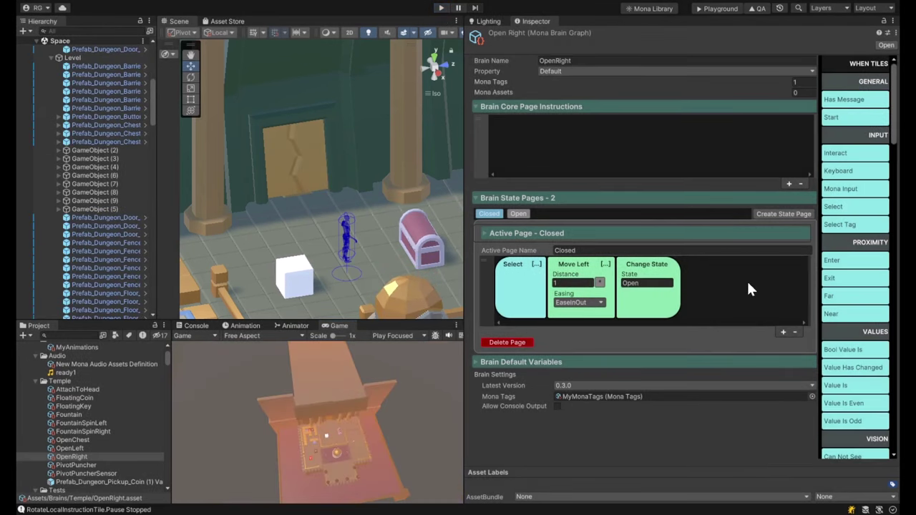
- Review the Select, Move and Change State tiles on the Closed and Open pages of the OpenRight graph
scroll(851, 280, down, 10)
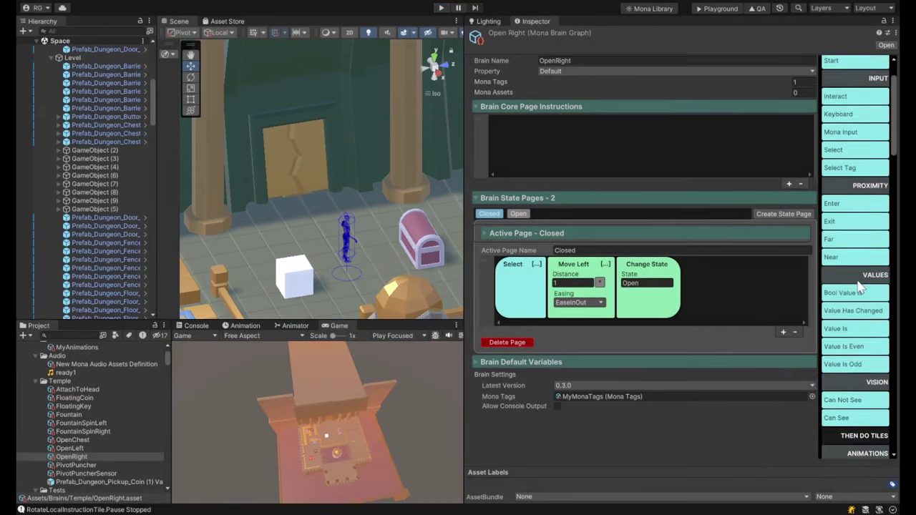
click(698, 293)
scroll(852, 315, down, 5)
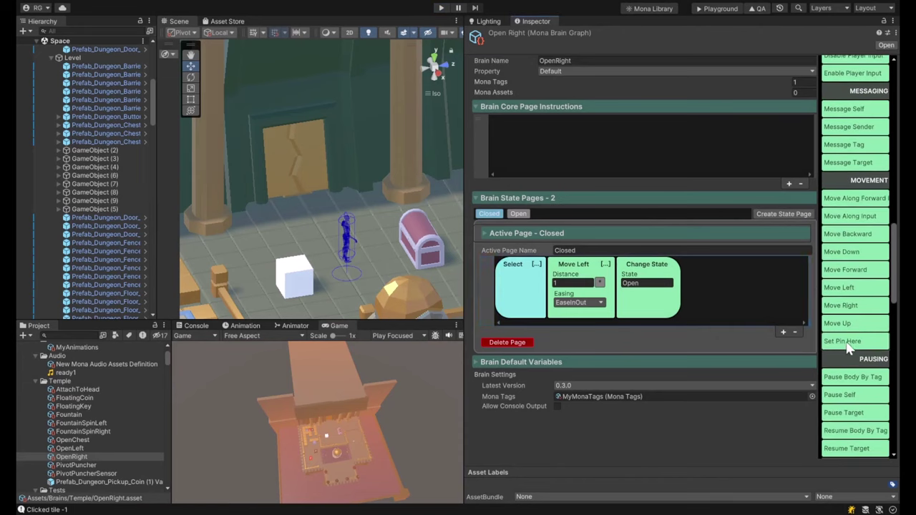
click(644, 297)
click(580, 315)
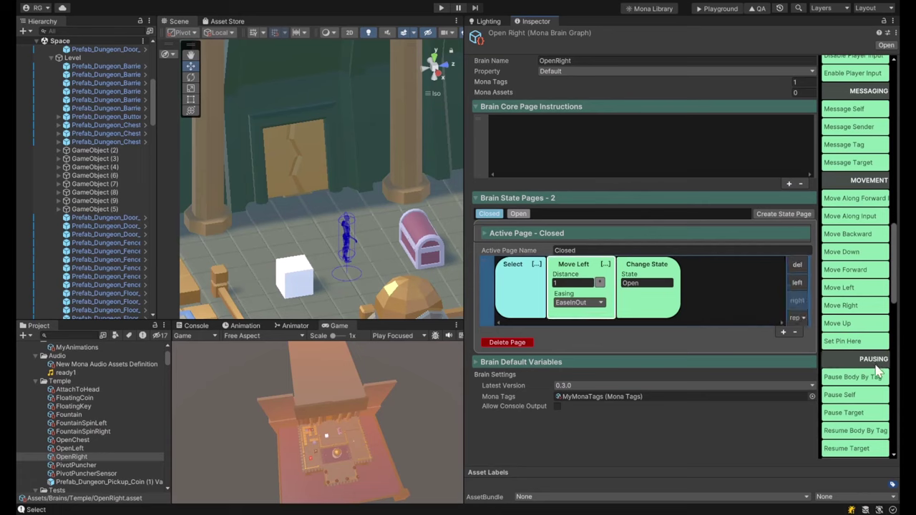
click(642, 304)
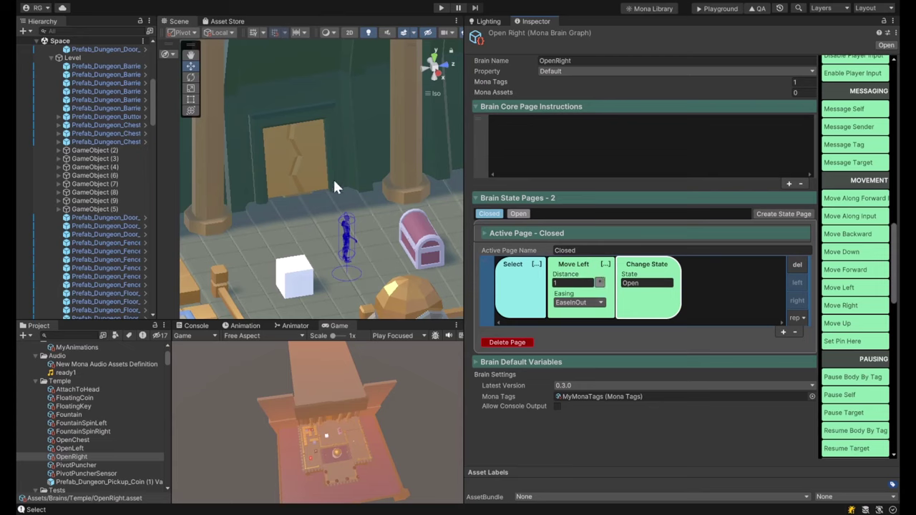
click(752, 290)
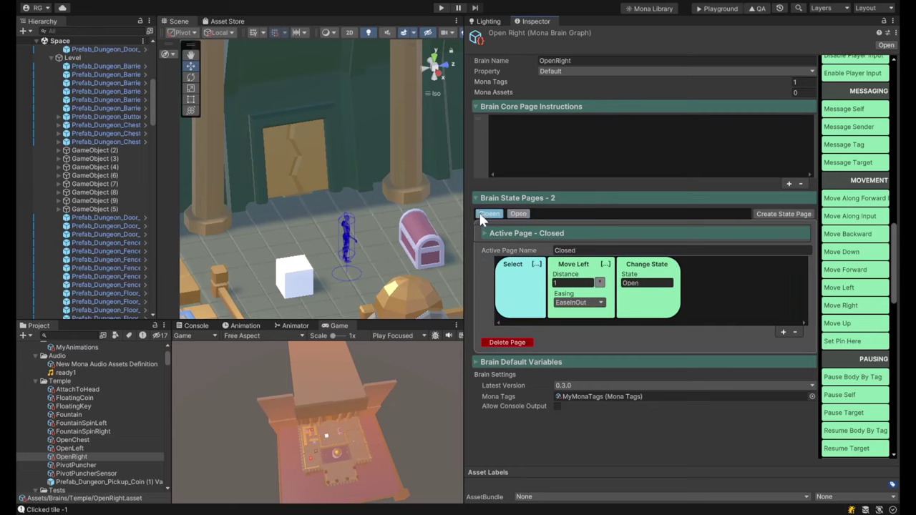
click(517, 214)
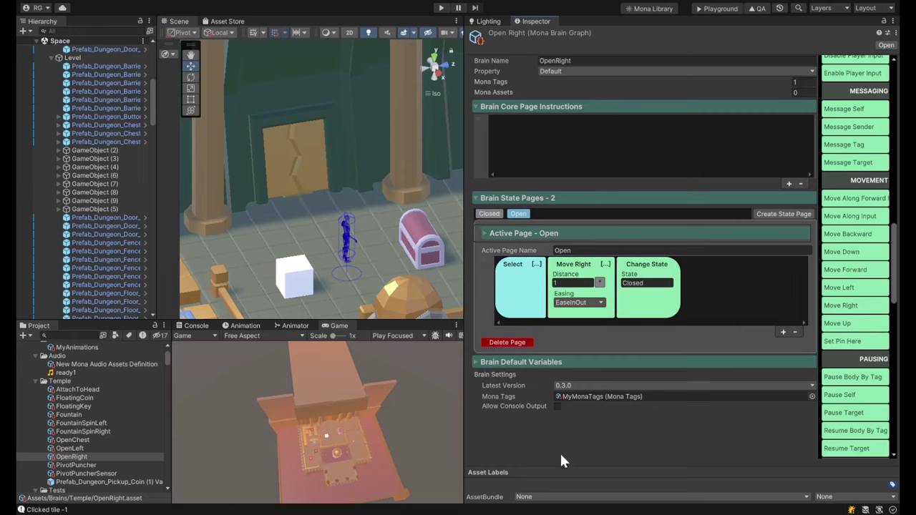
- Review the Closed page of the OpenRight graph and compare it with the OpenLeft graph's core instructions
click(489, 214)
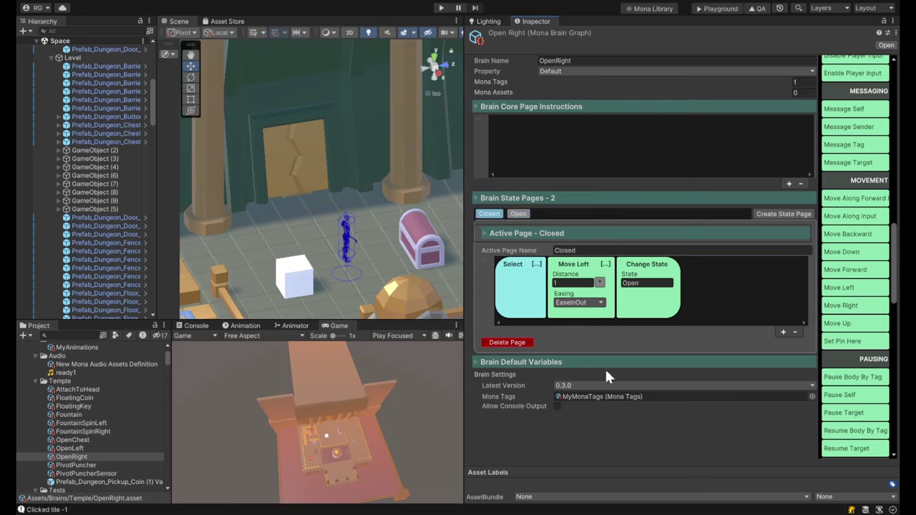
click(646, 315)
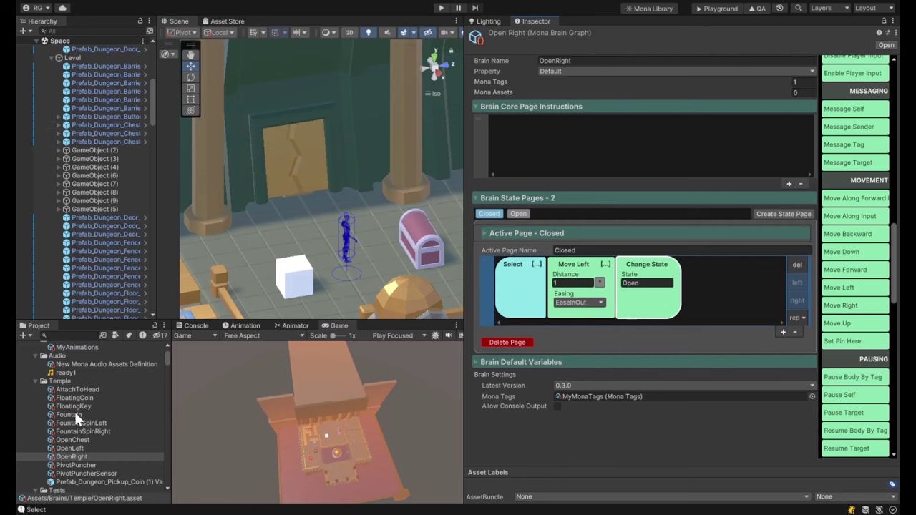
click(70, 449)
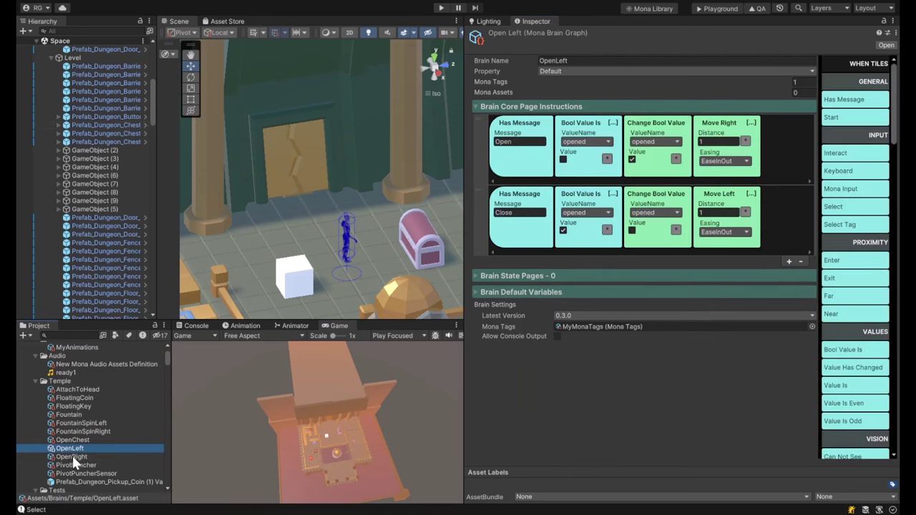
click(70, 456)
- Duplicate the OpenLeft brain graph and rename the copy OpenRight1
click(69, 447)
key(ctrl+d)
click(75, 447)
drag(72, 448, 134, 458)
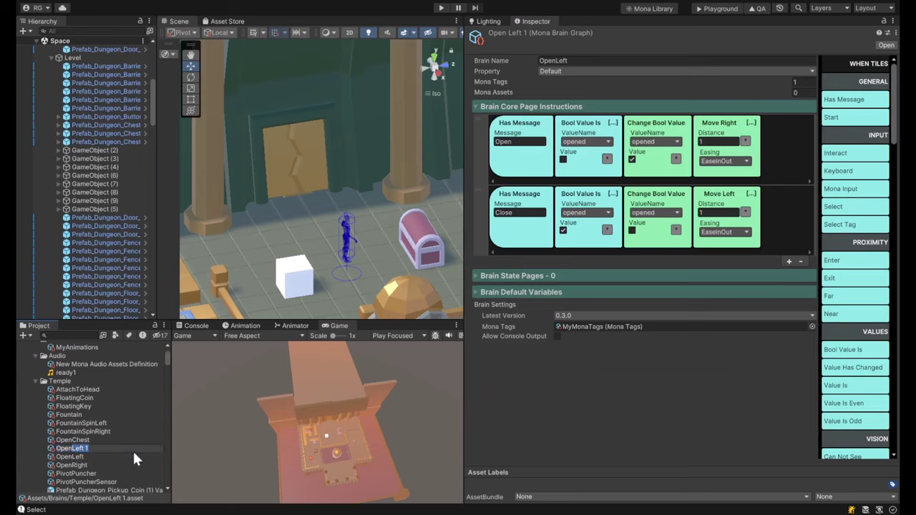
text(Righ)
key(Return)
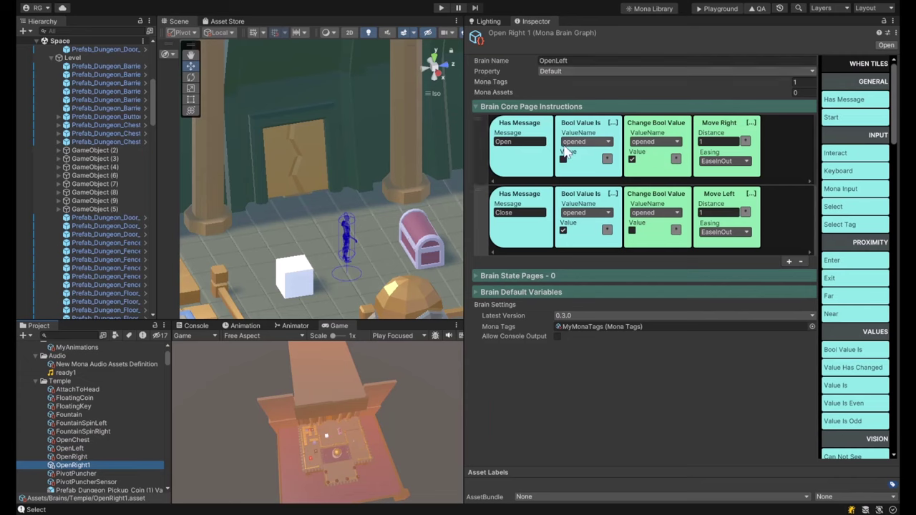
- Try to swap the movement tiles in OpenRight1, using Move Left for the Open message and Move Right for the Close message
click(711, 135)
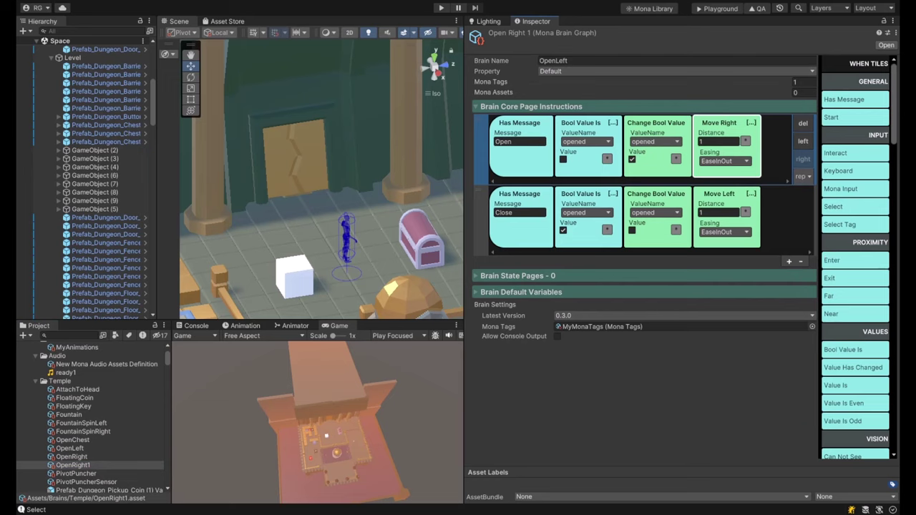
click(723, 200)
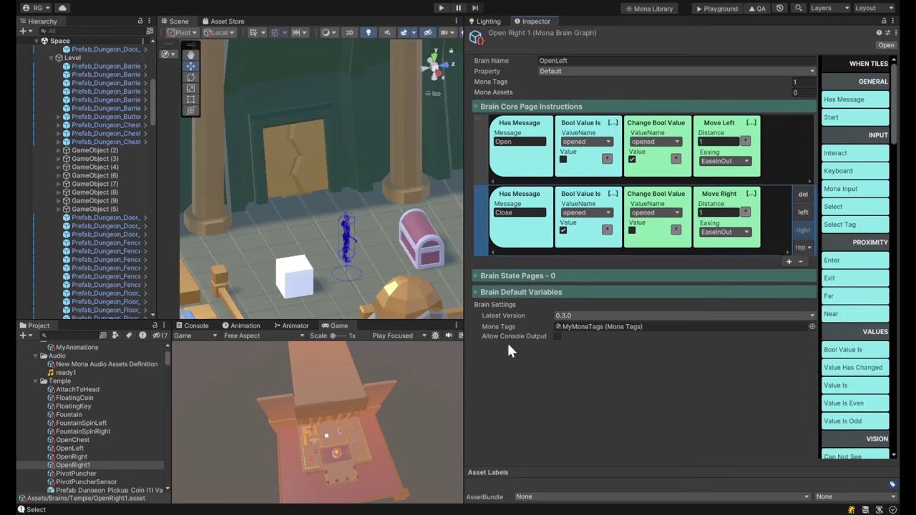
click(83, 460)
click(85, 464)
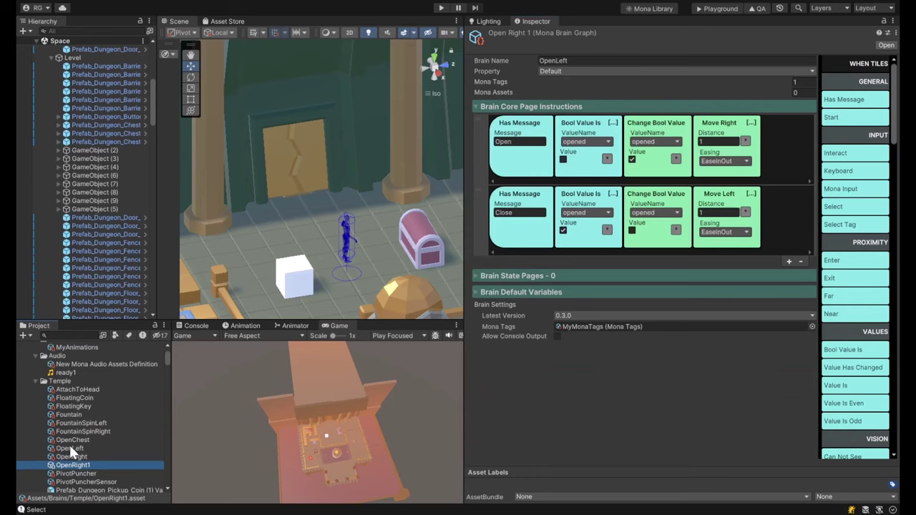
- Replace the brain graph in the right door's Mona Brain Runner with OpenRight1
click(307, 153)
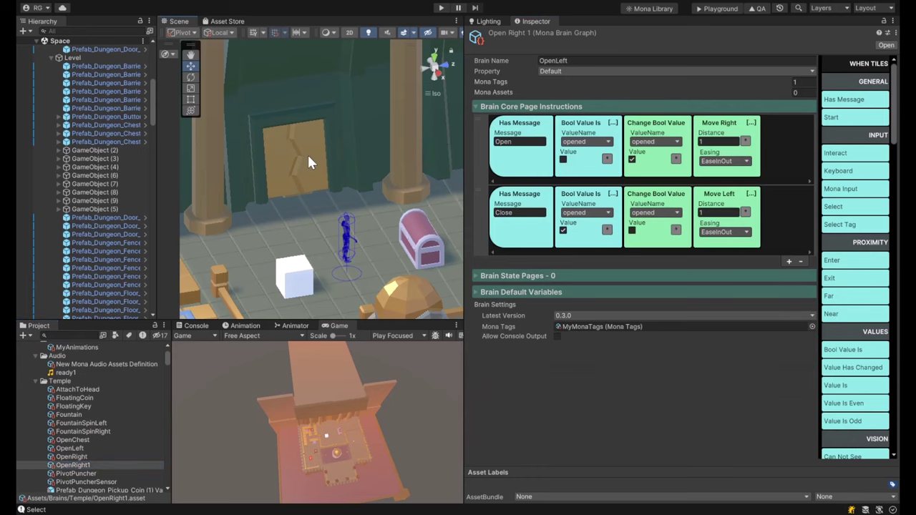
scroll(745, 394, down, 5)
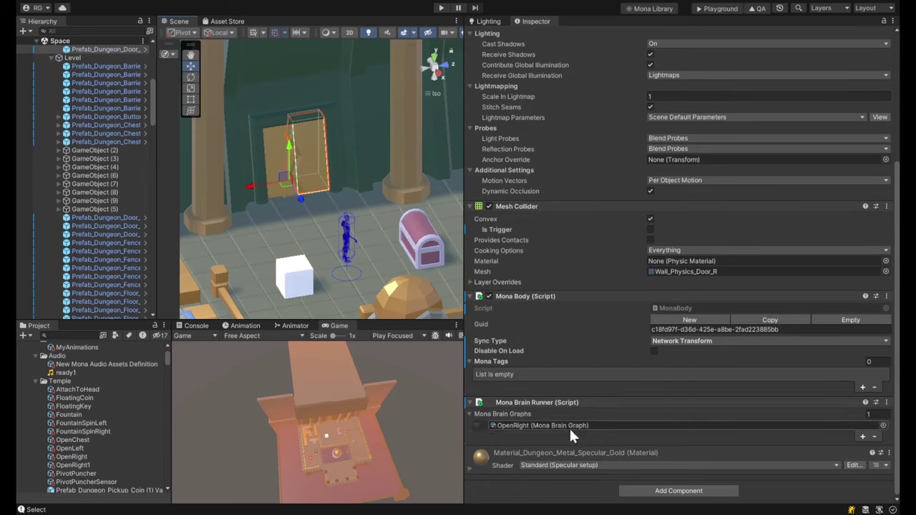
drag(65, 464, 584, 429)
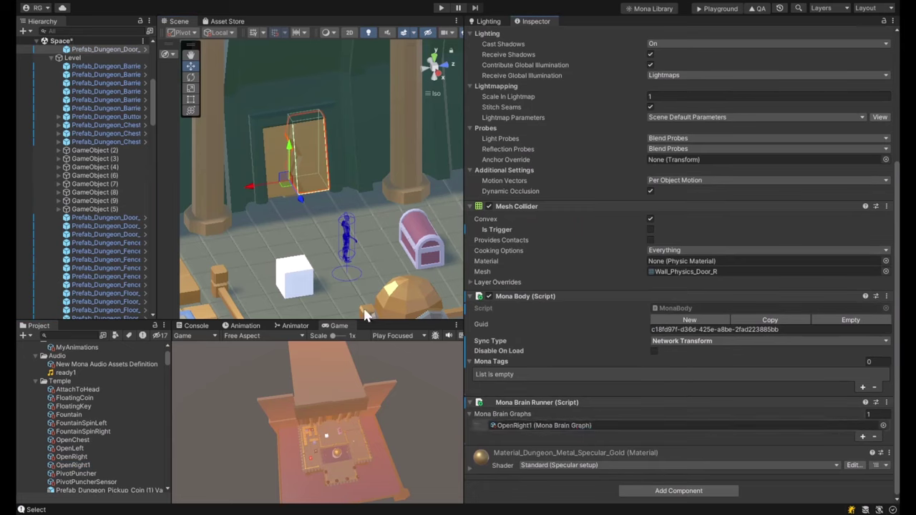
- Review the OpenRight state pages and the Has Message, Bool Value Is and Change Bool Value tiles of OpenLeft
click(67, 456)
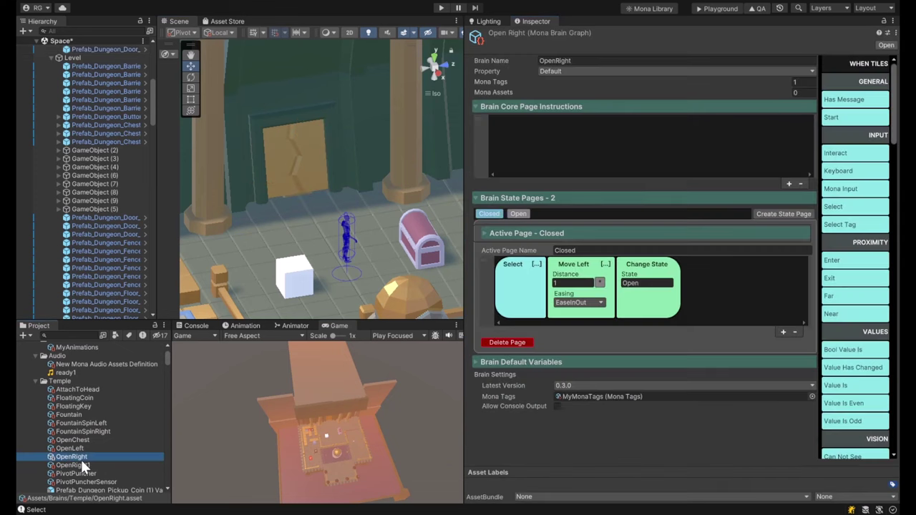
click(75, 449)
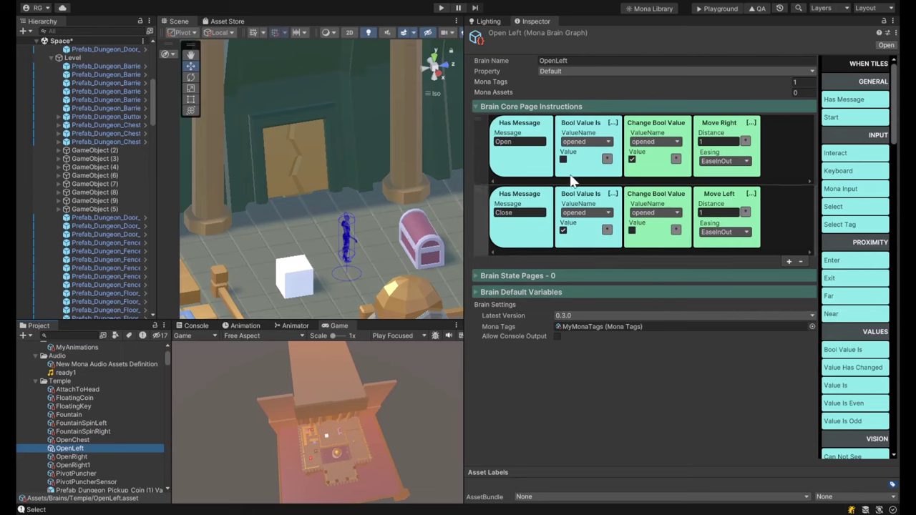
click(533, 172)
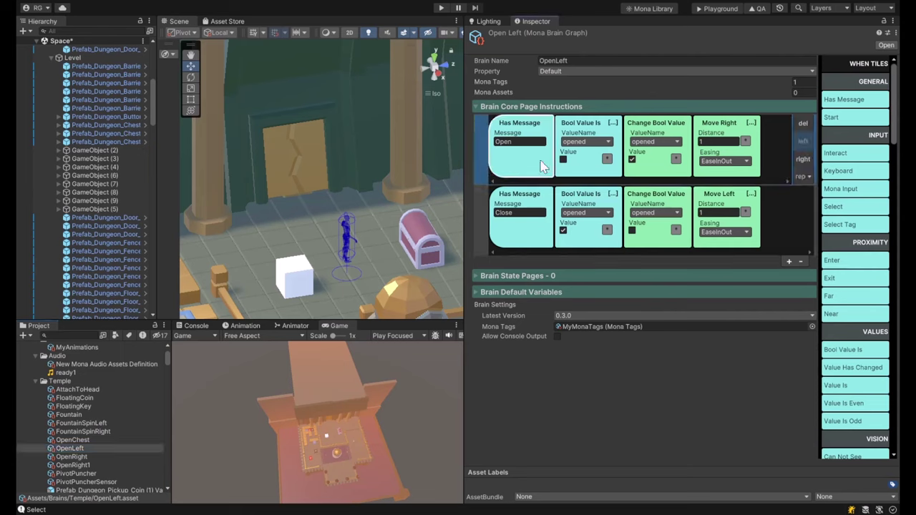
click(584, 176)
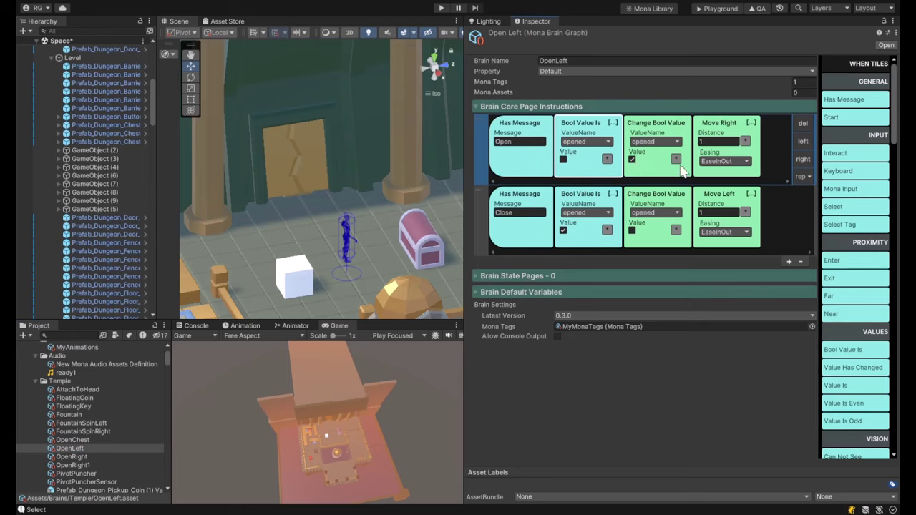
click(632, 159)
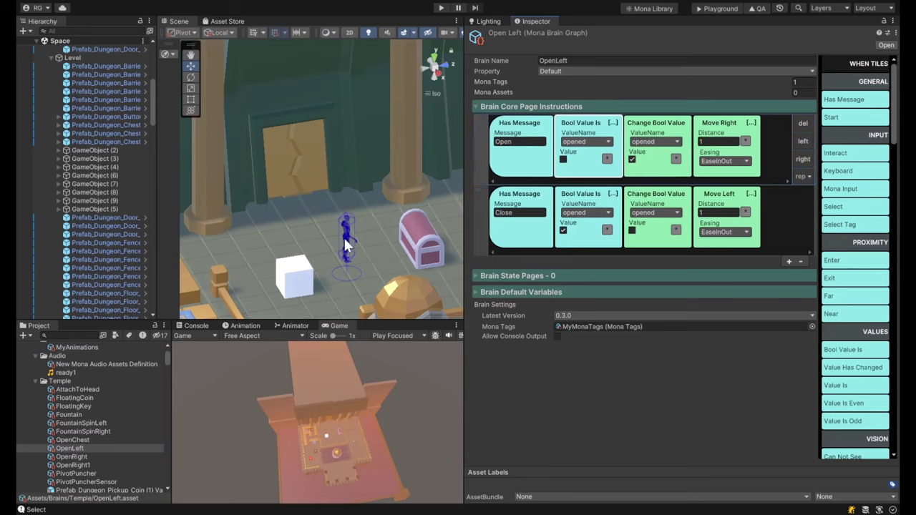
- Open the Vehicle2 graph assigned to GlobalBrainRunner and examine its Near and Far instructions that message the Door tag
scroll(104, 80, up, 10)
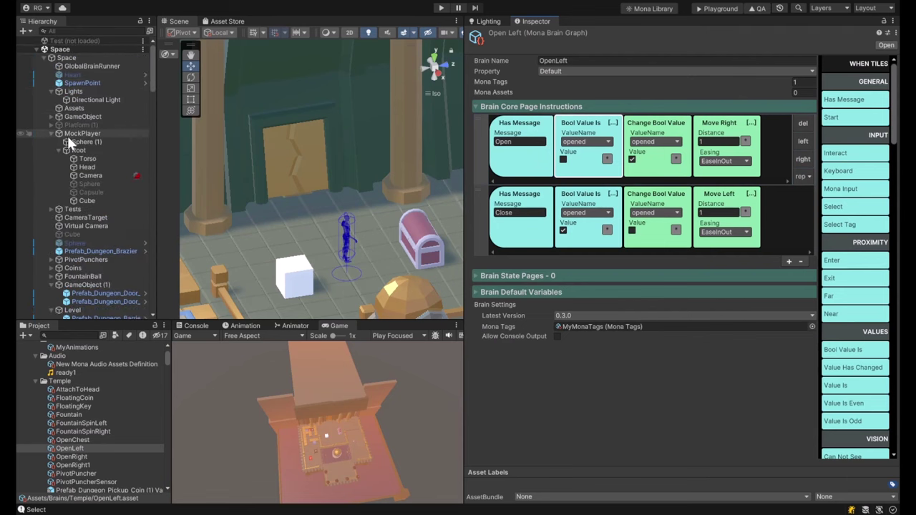
click(70, 133)
click(81, 66)
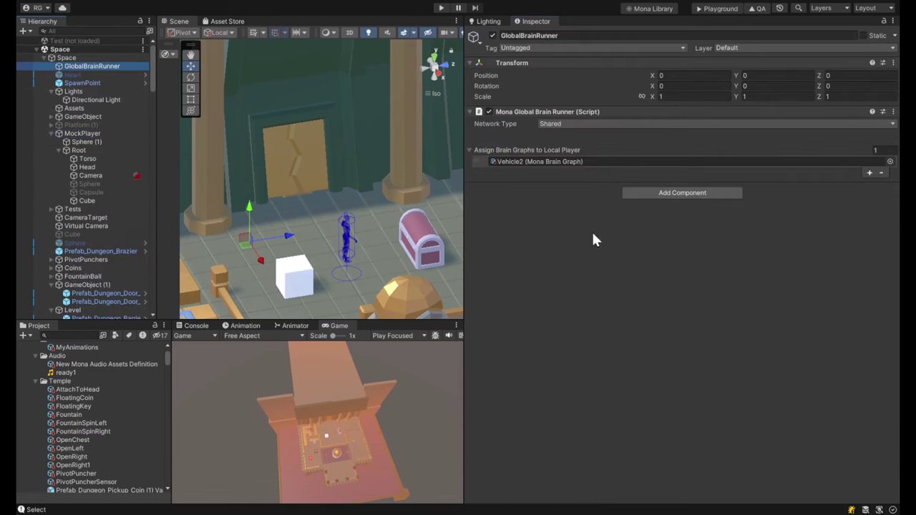
double_click(542, 161)
scroll(674, 257, down, 10)
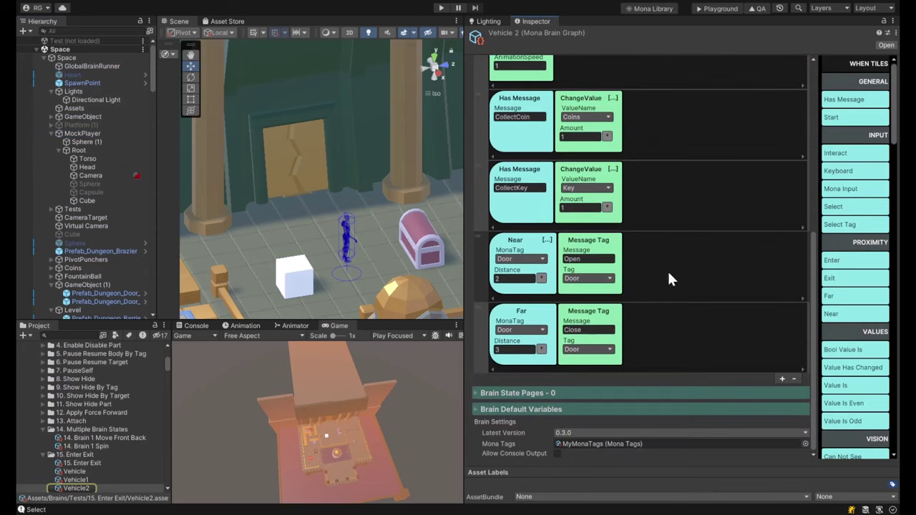
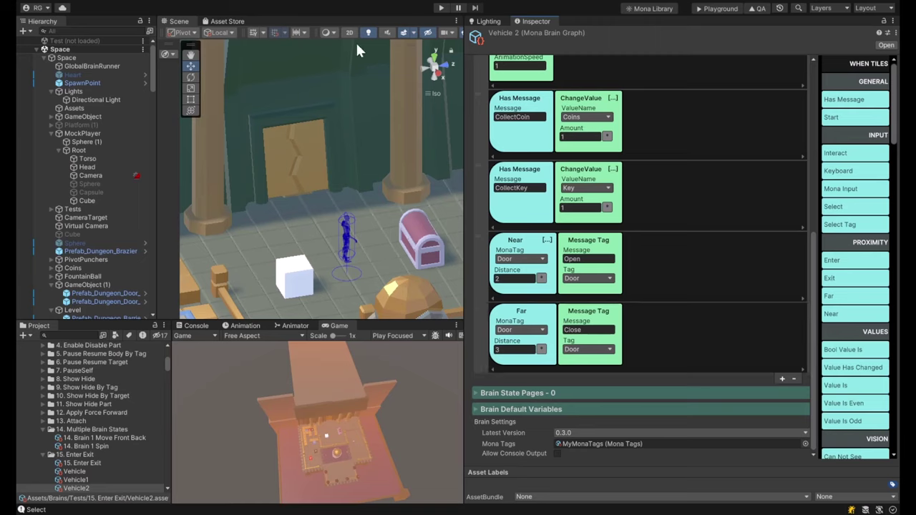
- Run the scene, move the player cube up to the doors to test their opening, and end play mode
click(441, 8)
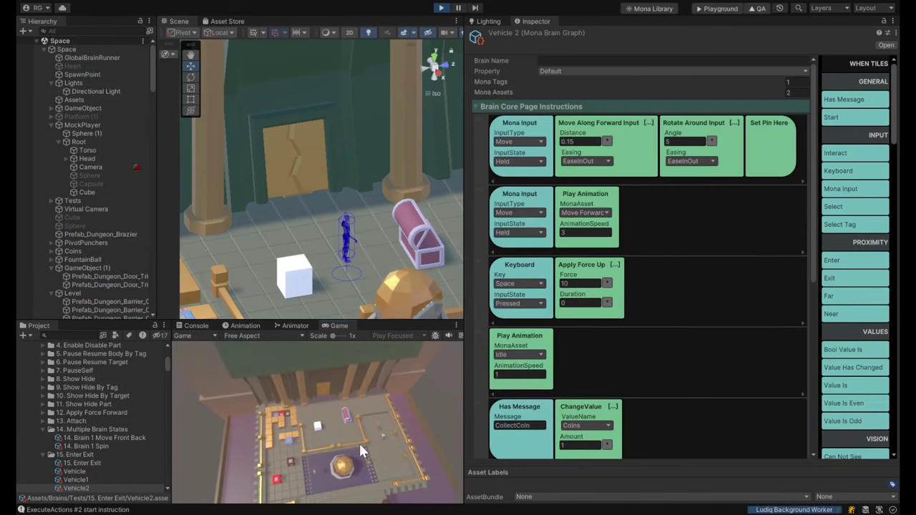
key(d)
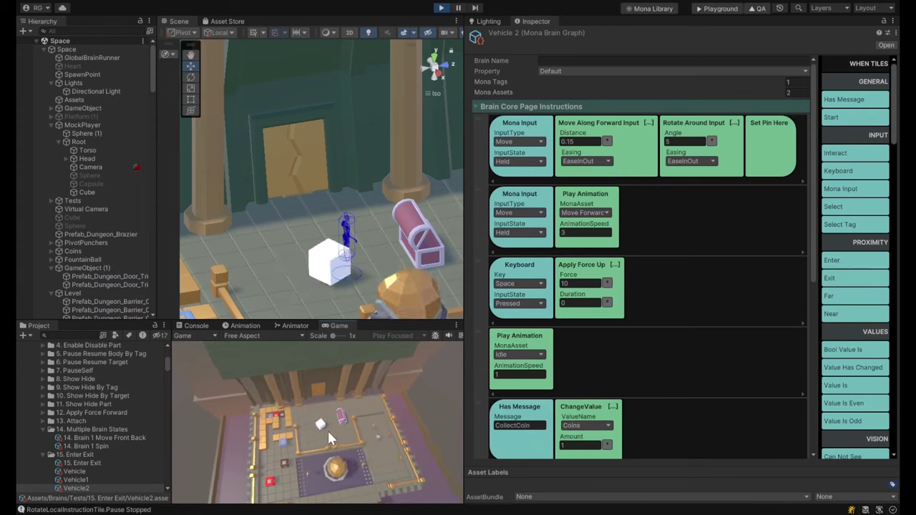
key(w)
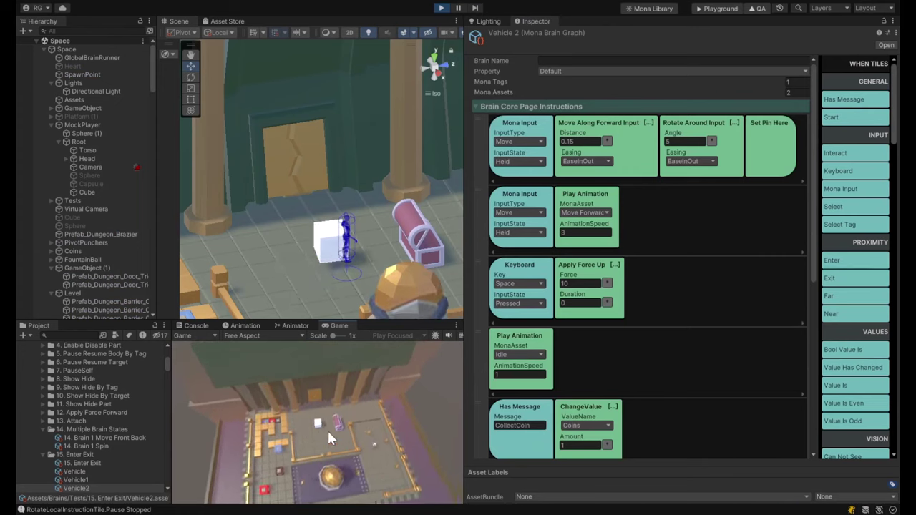
key(w)
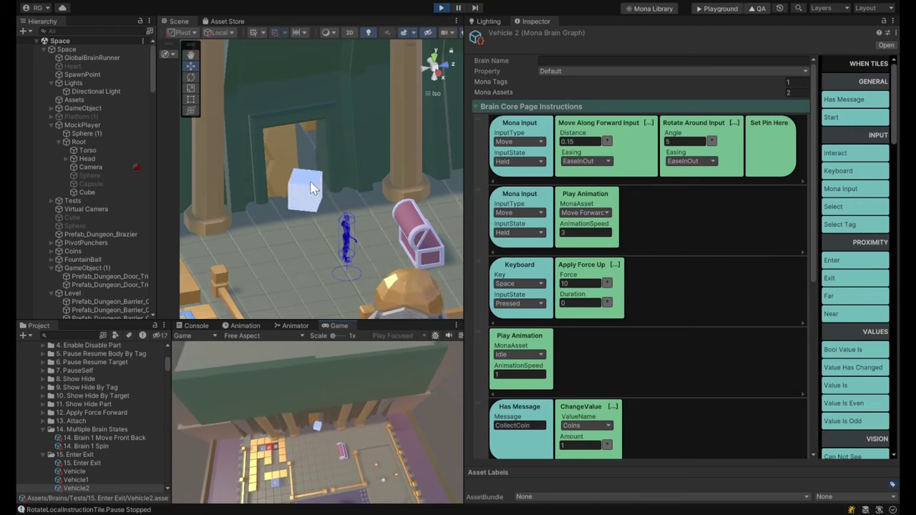
click(441, 8)
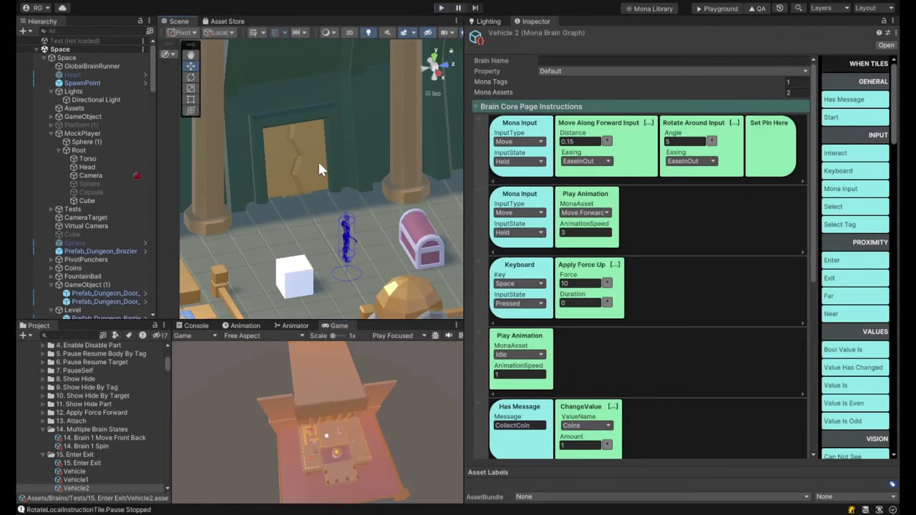
- In the right door's OpenRight1 graph, use Move Left for the Open message and Move Right for Close, and test the doors in play mode
click(318, 161)
scroll(644, 239, down, 5)
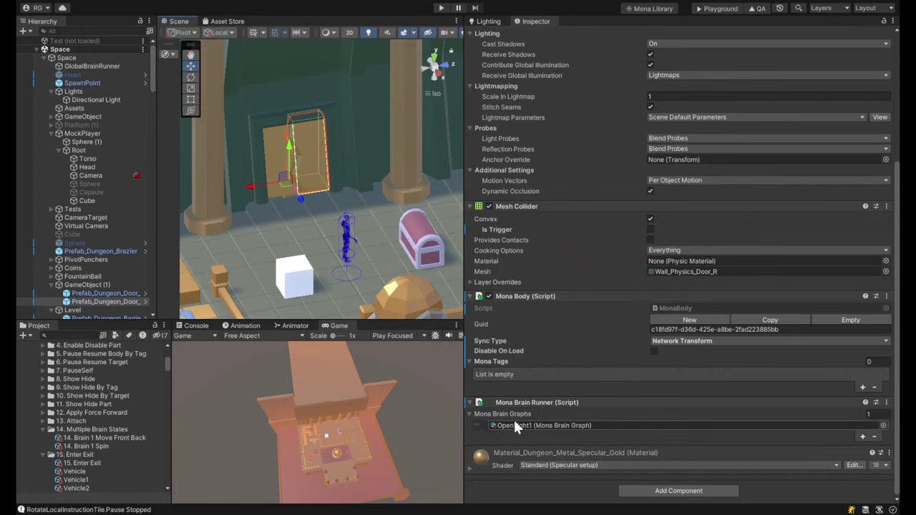
click(514, 426)
double_click(516, 426)
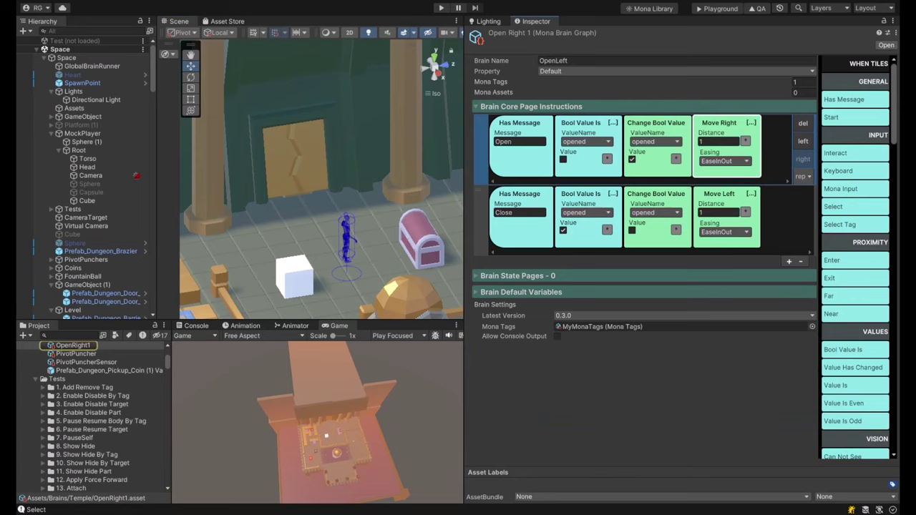
click(803, 141)
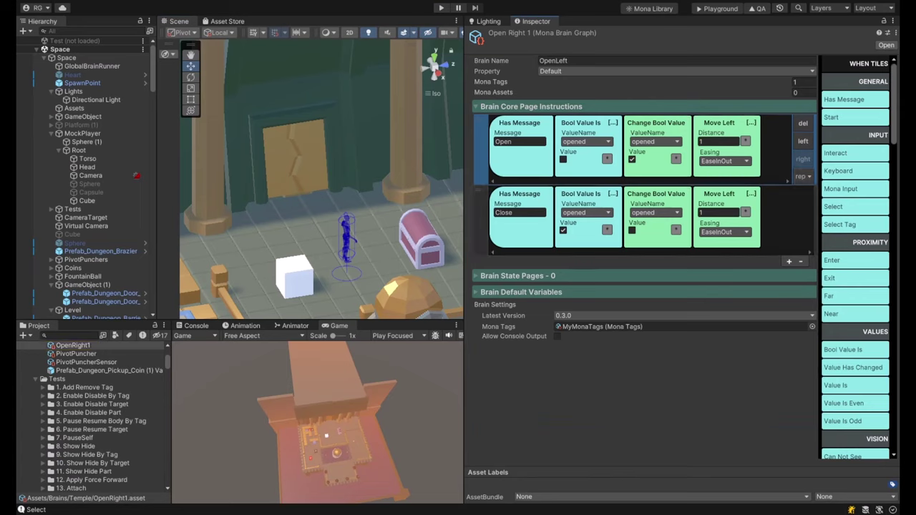
click(744, 204)
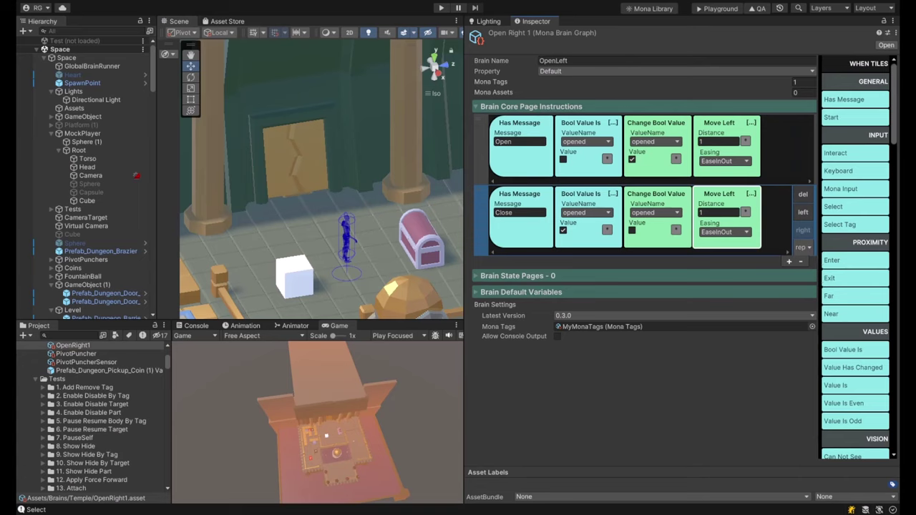
click(803, 229)
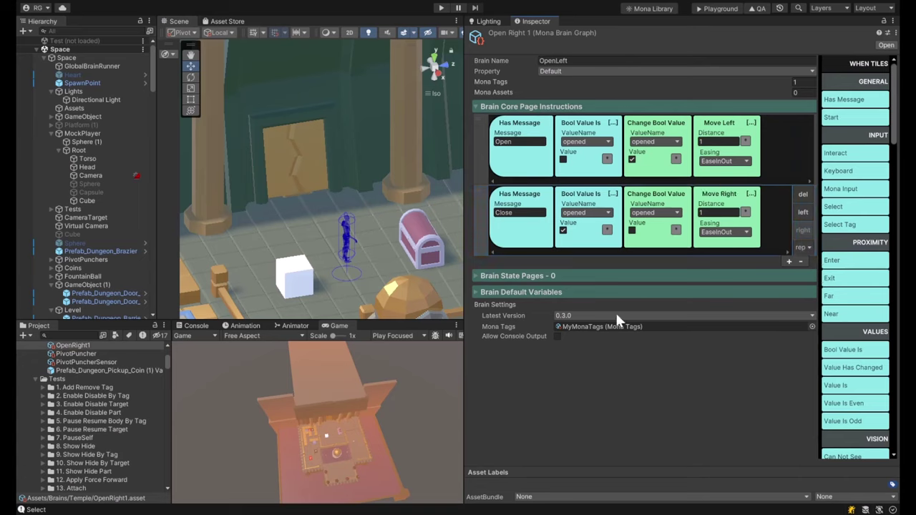
click(441, 8)
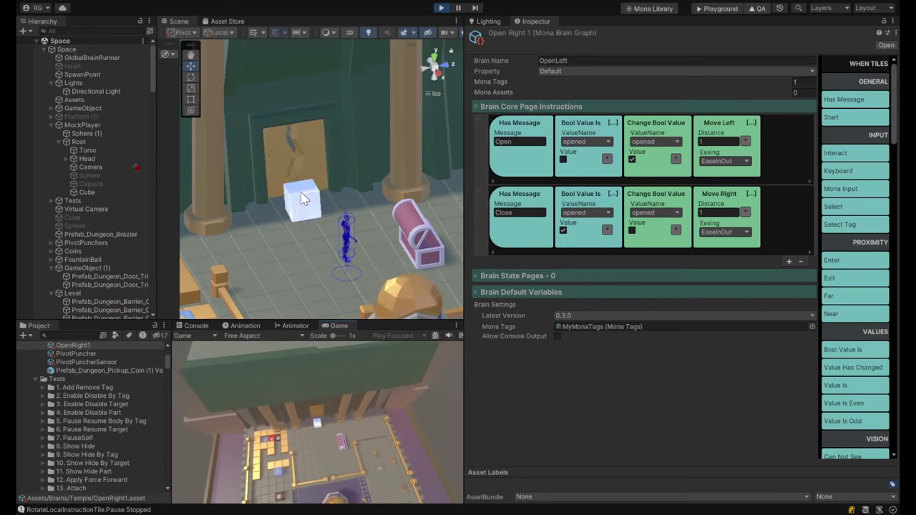
click(440, 8)
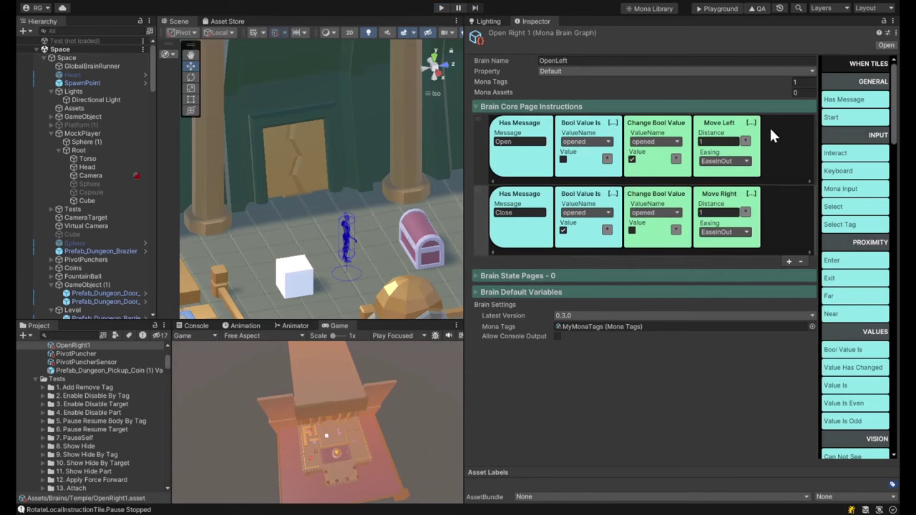
- Add a Set Pin Here tile to the end of both the Open and Close instructions in OpenRight1
click(783, 152)
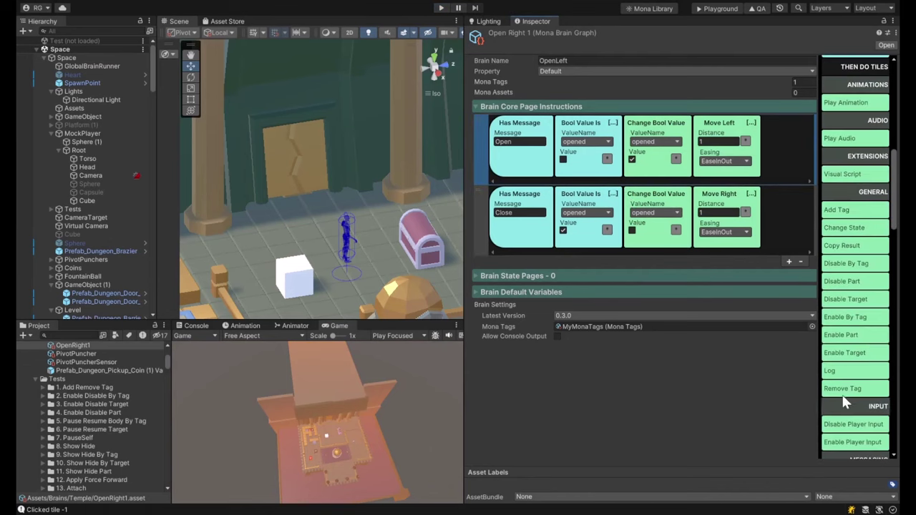
scroll(845, 403, down, 5)
click(848, 343)
click(778, 228)
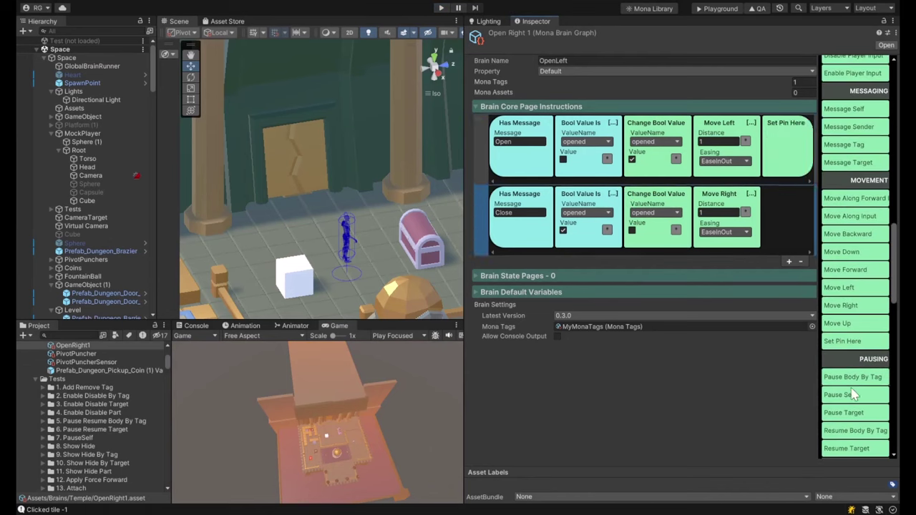
click(848, 341)
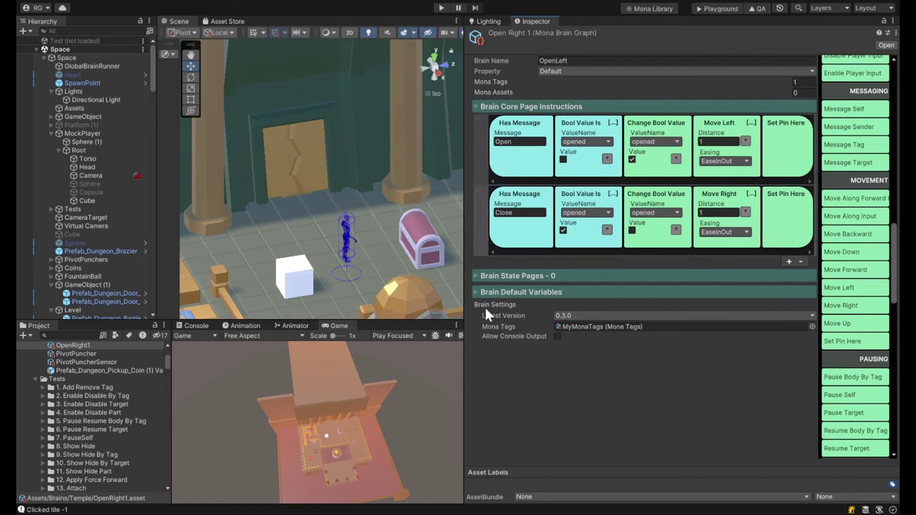
- Add a Set Pin Here tile to the end of both the Open and Close instructions in the left door's OpenLeft graph
click(100, 301)
click(98, 293)
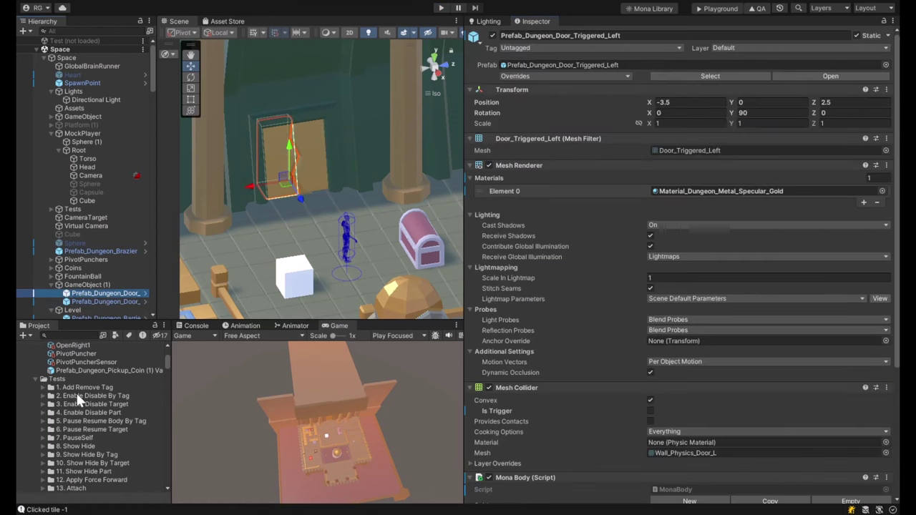
scroll(82, 388, up, 4)
click(70, 423)
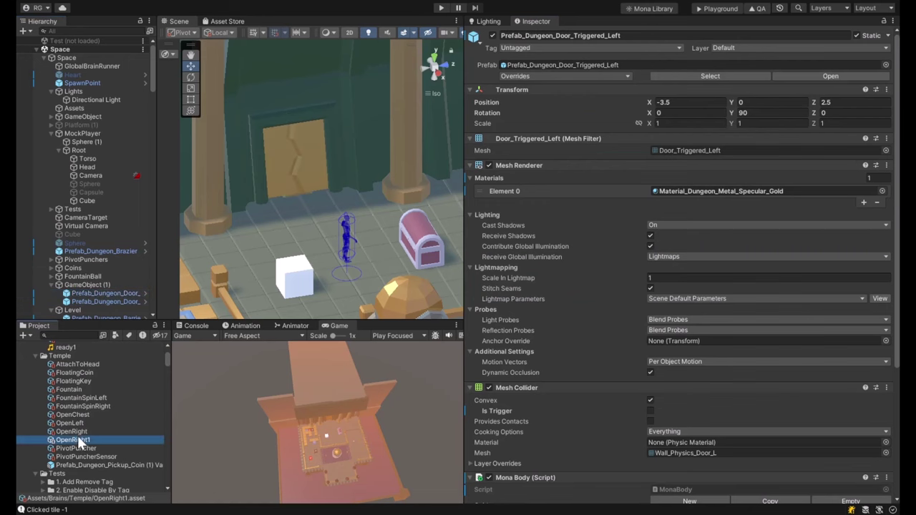
click(771, 158)
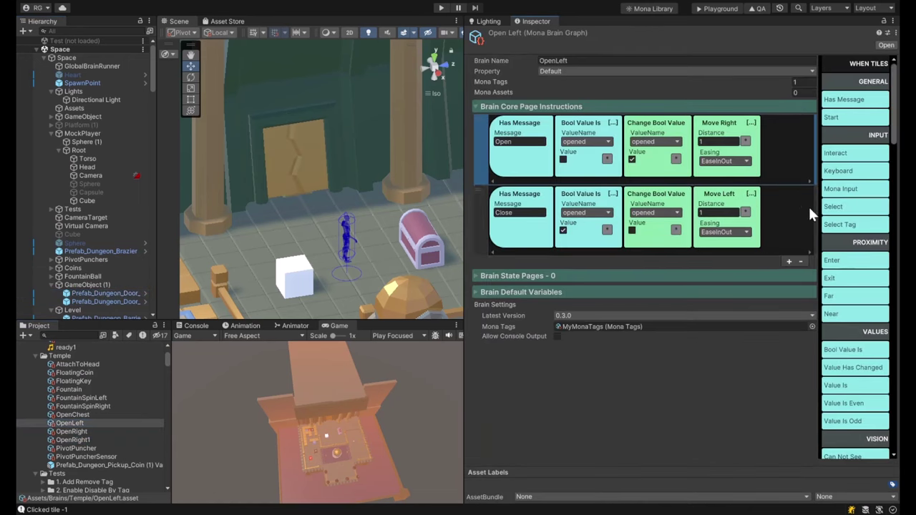
scroll(838, 423, down, 10)
scroll(843, 424, down, 4)
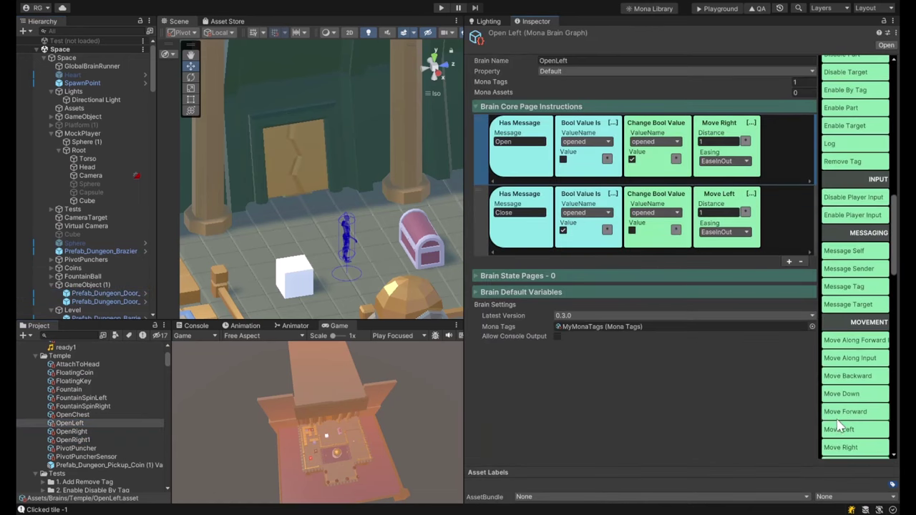
click(840, 369)
click(785, 223)
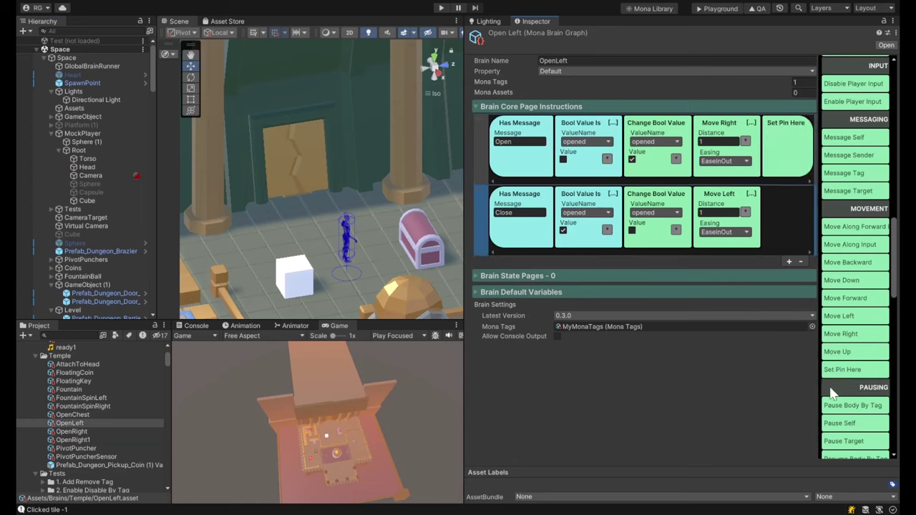
click(839, 371)
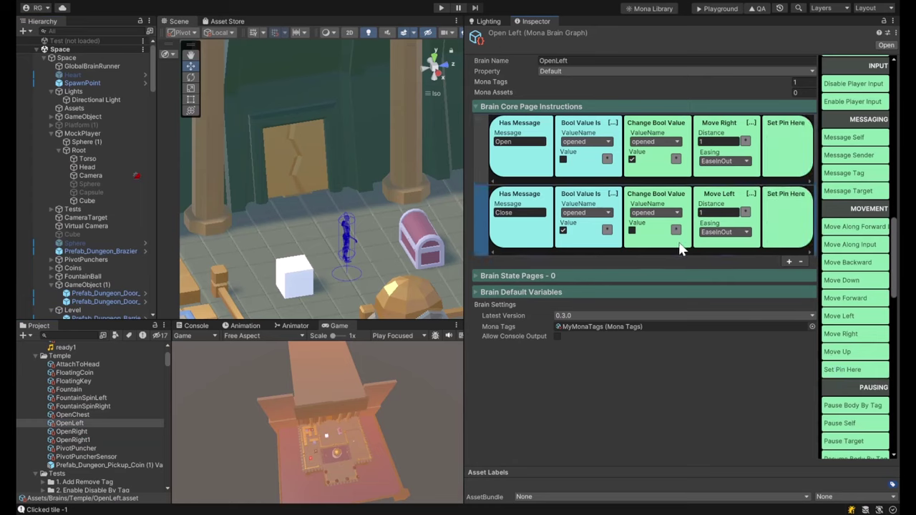
- Run the scene to test both doors with the player cube, and end play mode
click(443, 8)
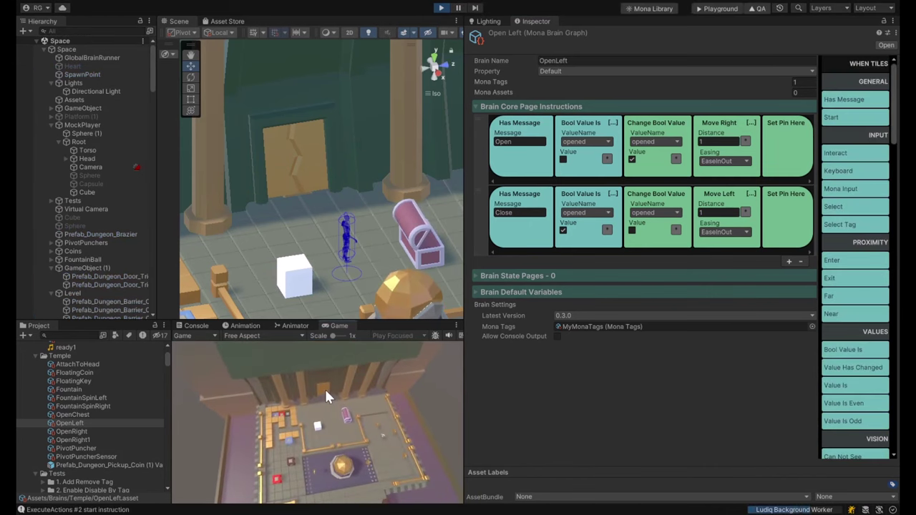
click(340, 313)
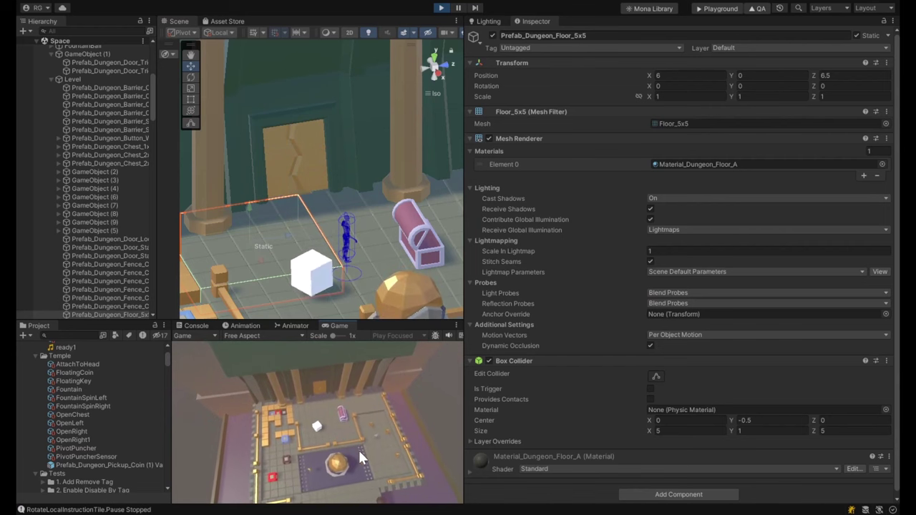
key(ctrl+p)
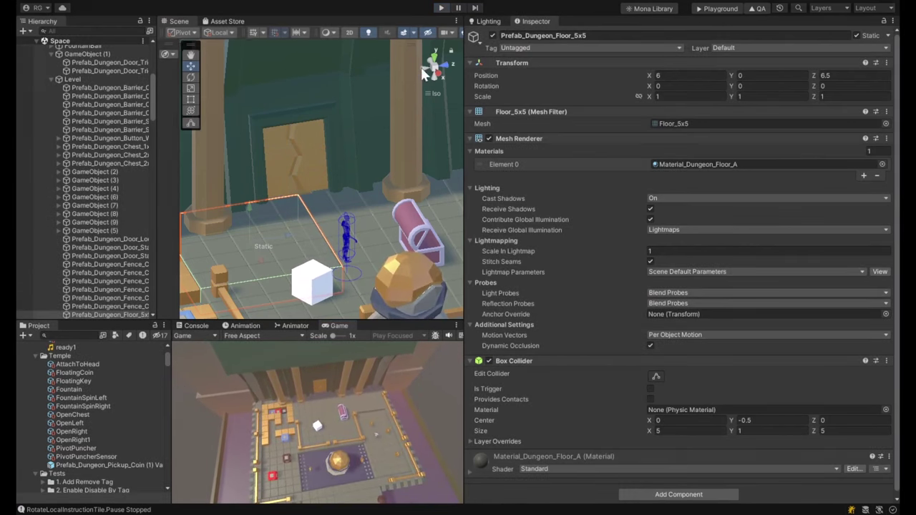
- Select the right door in the scene and reopen the OpenLeft graph to review its instructions
click(311, 177)
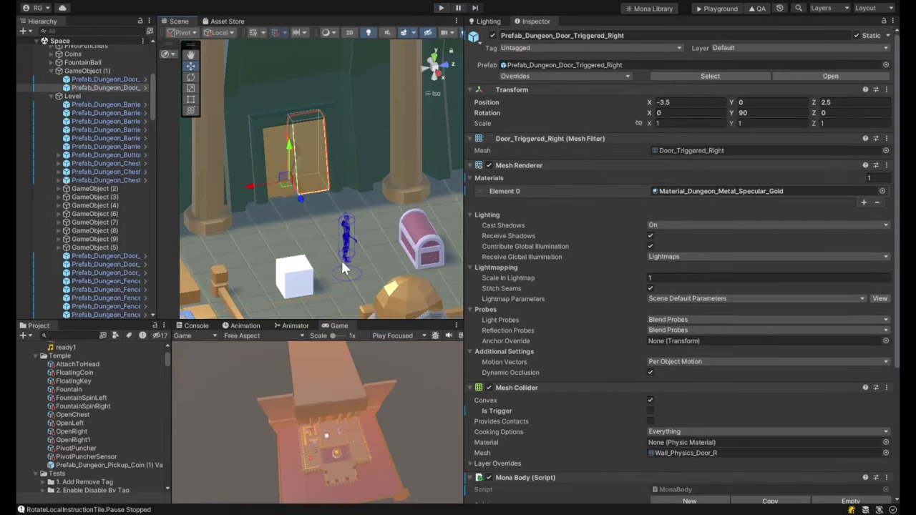
click(82, 431)
click(78, 423)
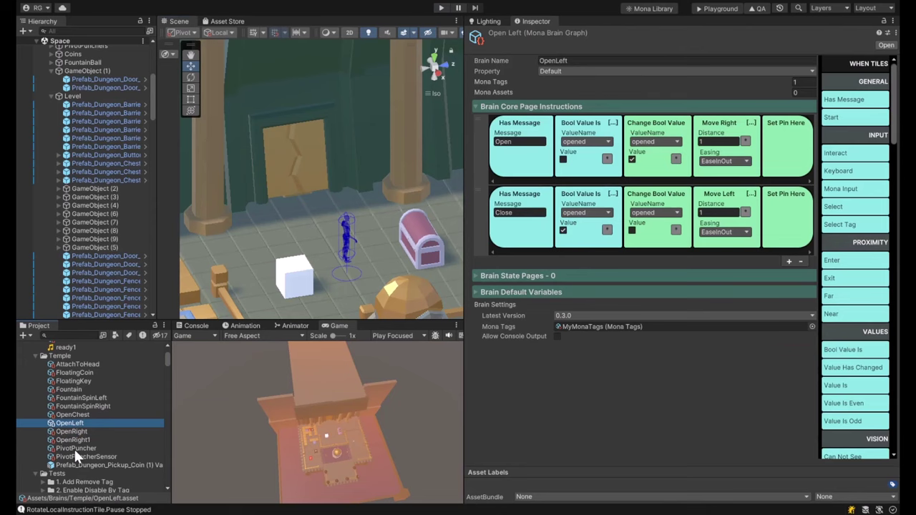
- In GlobalBrainRunner's Vehicle2 graph, add a Value Is tile to the Near Door instruction, requiring Key to equal 1 before the Open message
scroll(104, 101, up, 10)
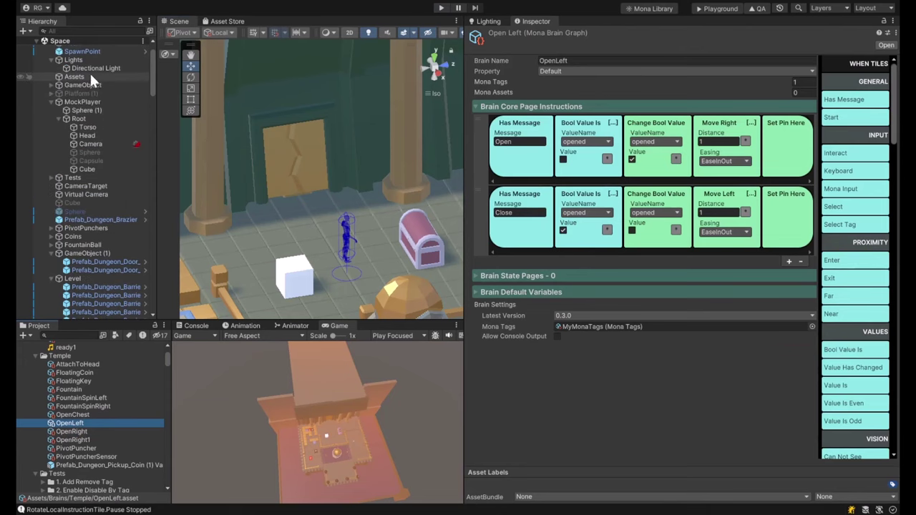
click(96, 72)
click(93, 66)
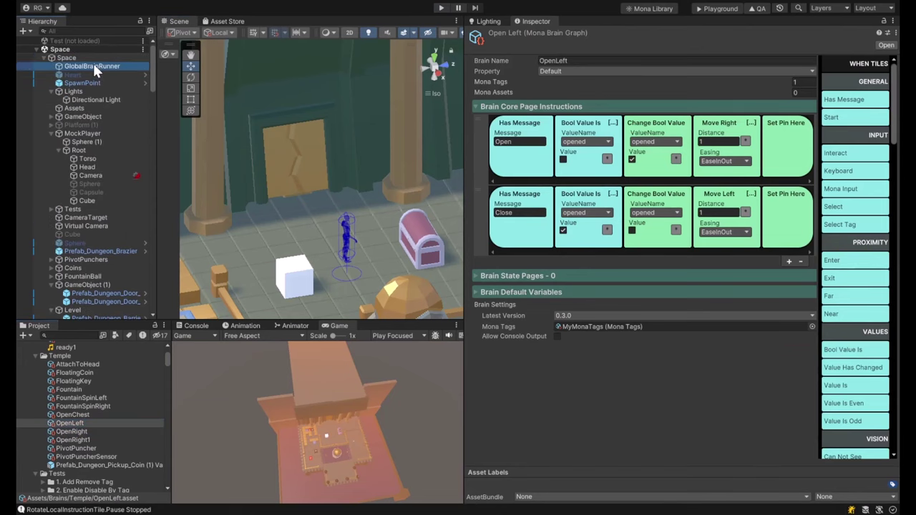
scroll(87, 449, down, 10)
scroll(61, 381, up, 5)
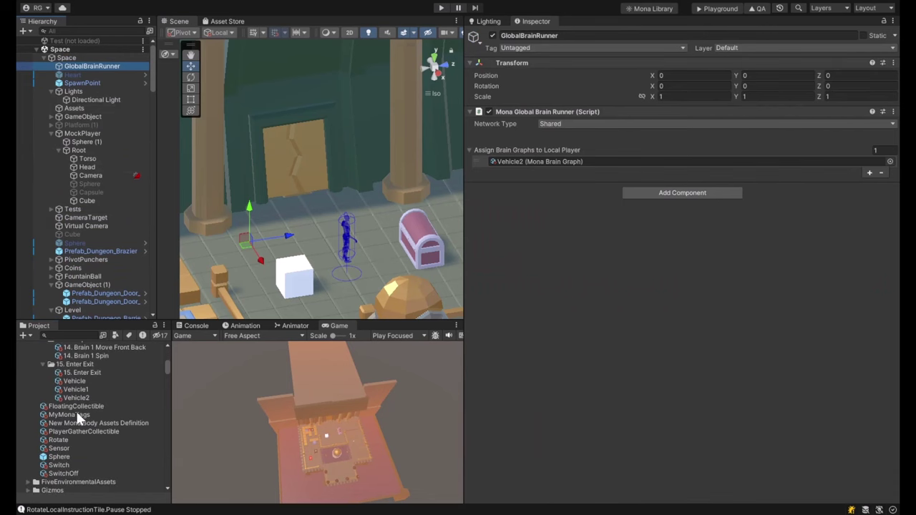
click(74, 397)
scroll(684, 279, down, 10)
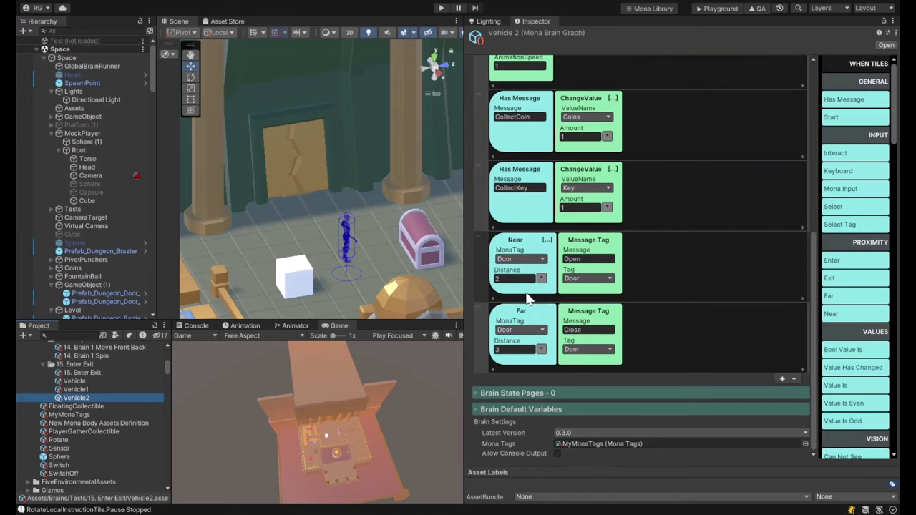
click(588, 244)
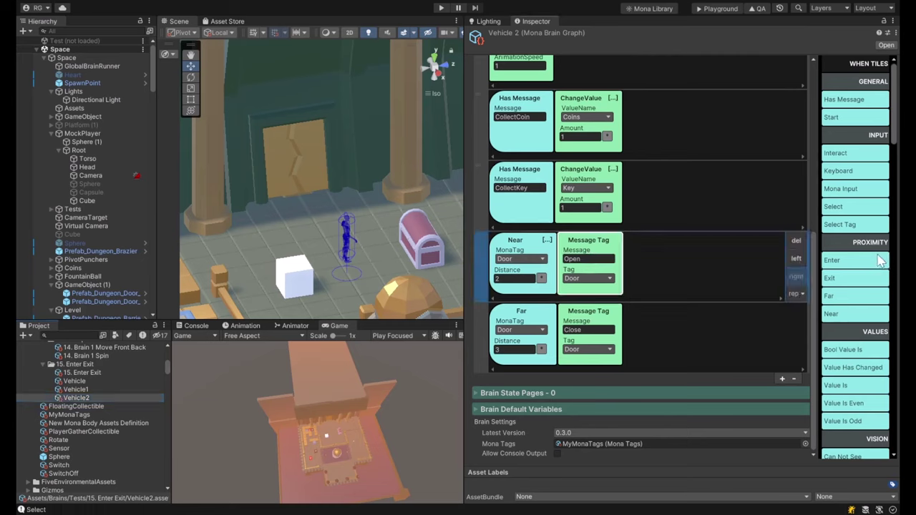
click(843, 386)
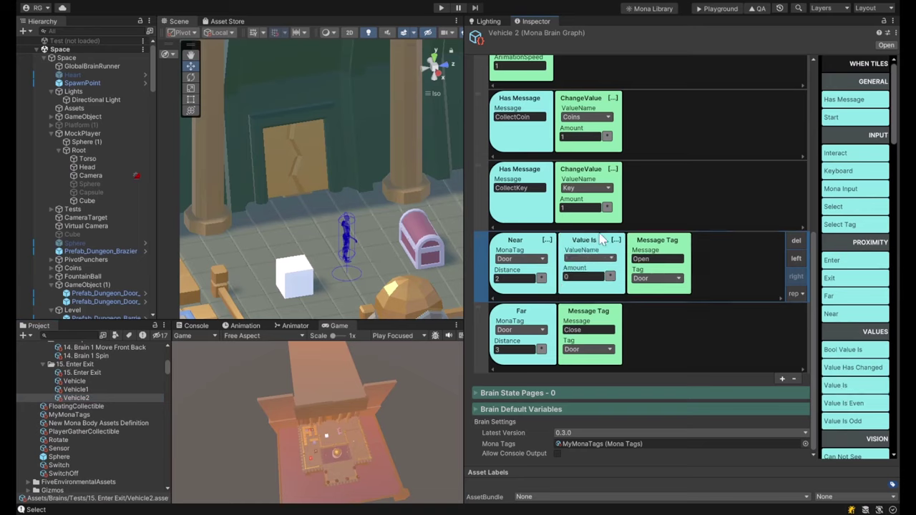
click(582, 279)
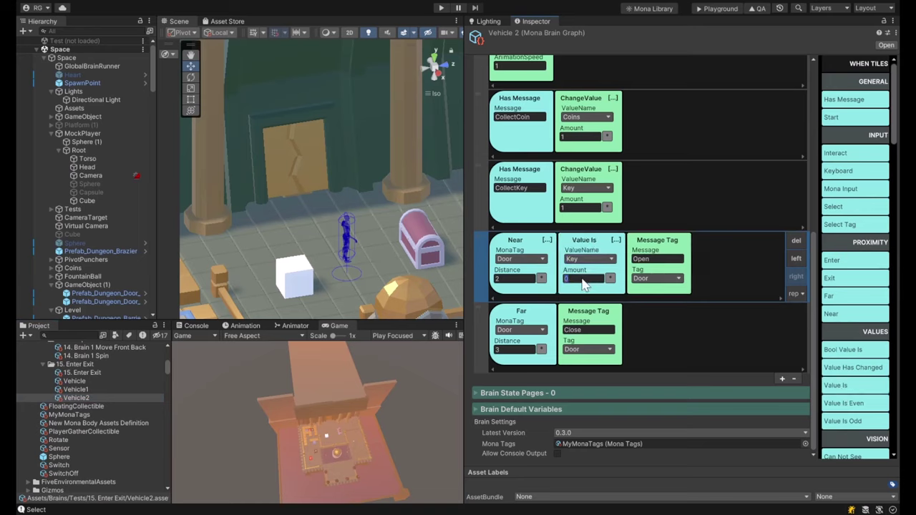
click(617, 241)
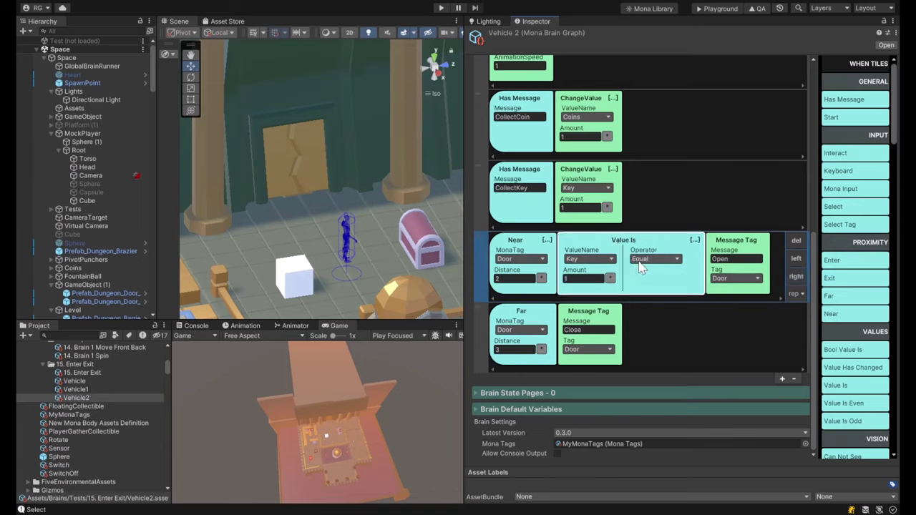
click(650, 207)
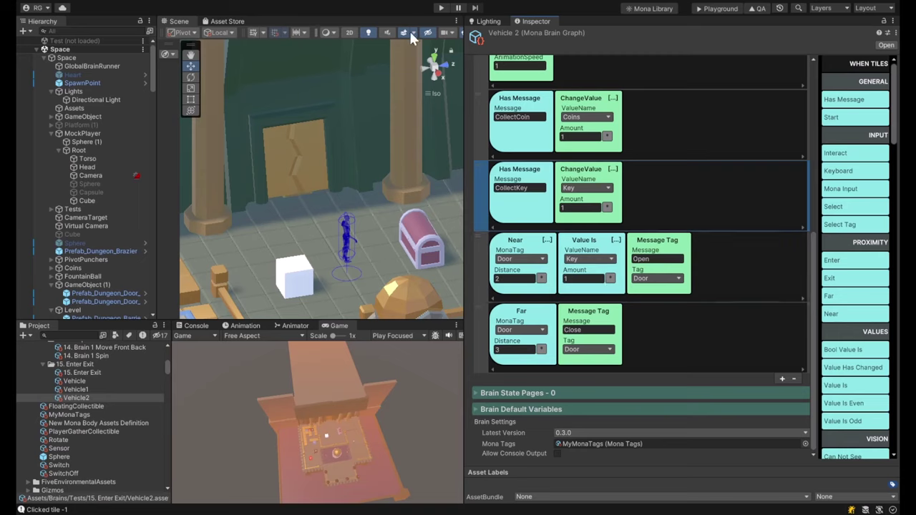
- Run the scene and move the player cube up to the doors to test them without a key
click(441, 8)
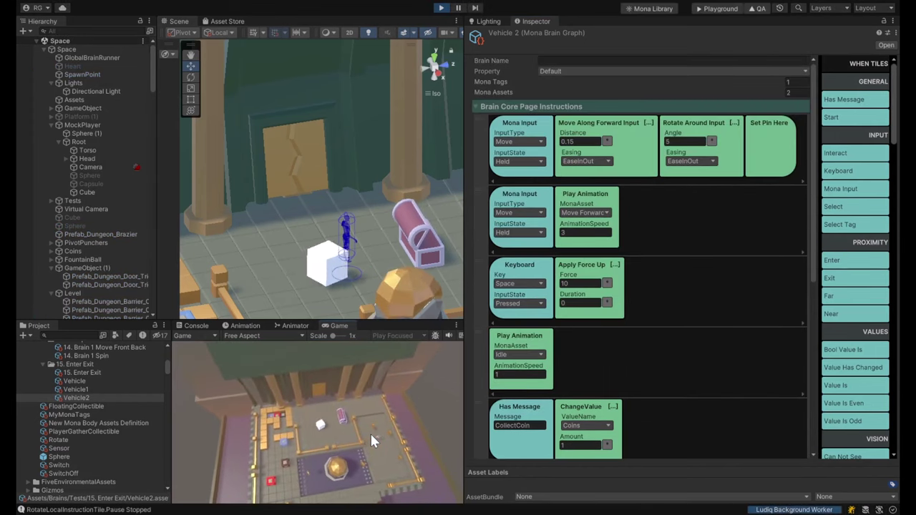
key(w)
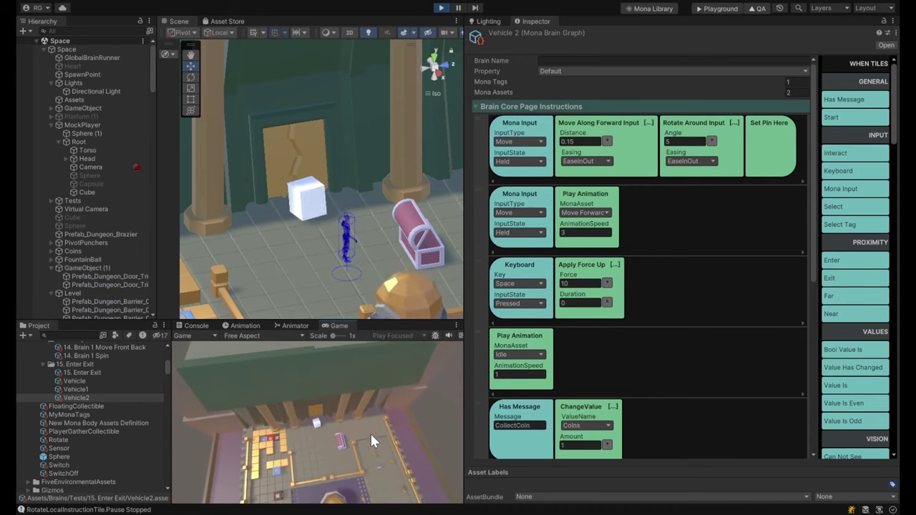
key(a)
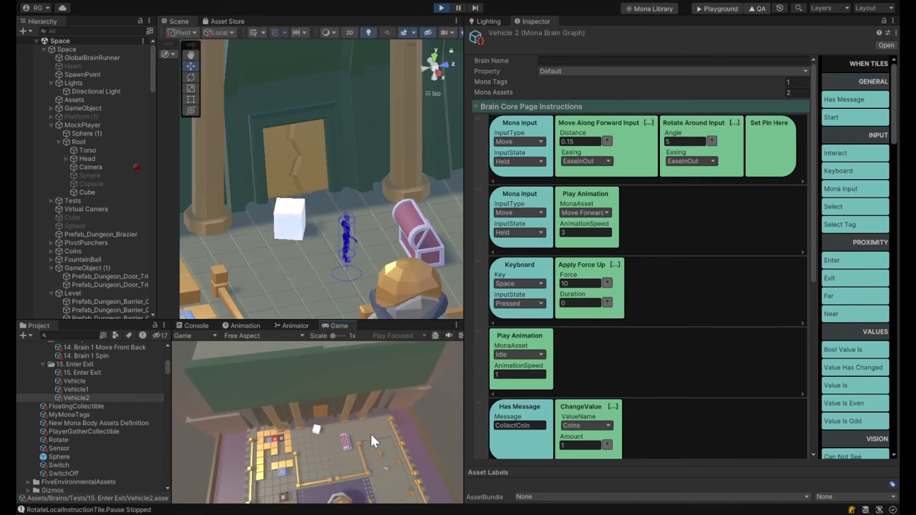
key(w)
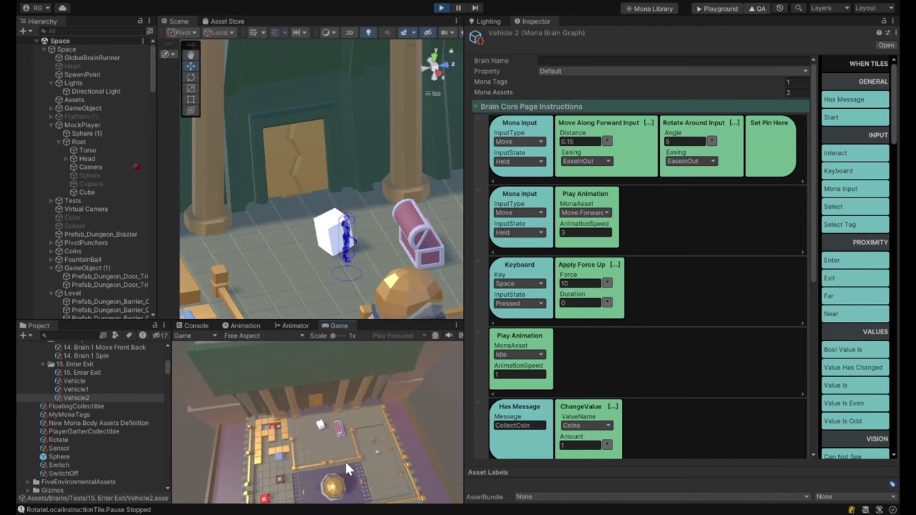
- Move the player cube past the chest into the fenced area beside it to pick up the key
key(w)
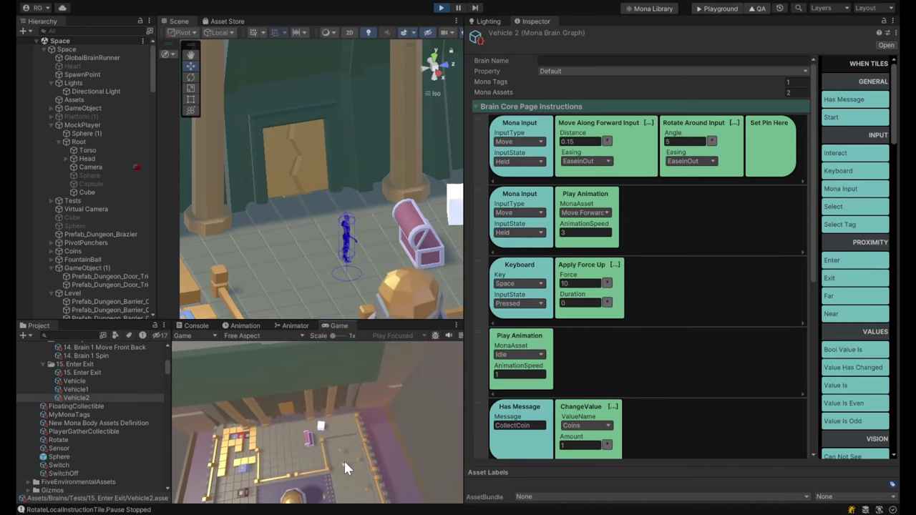
key(w)
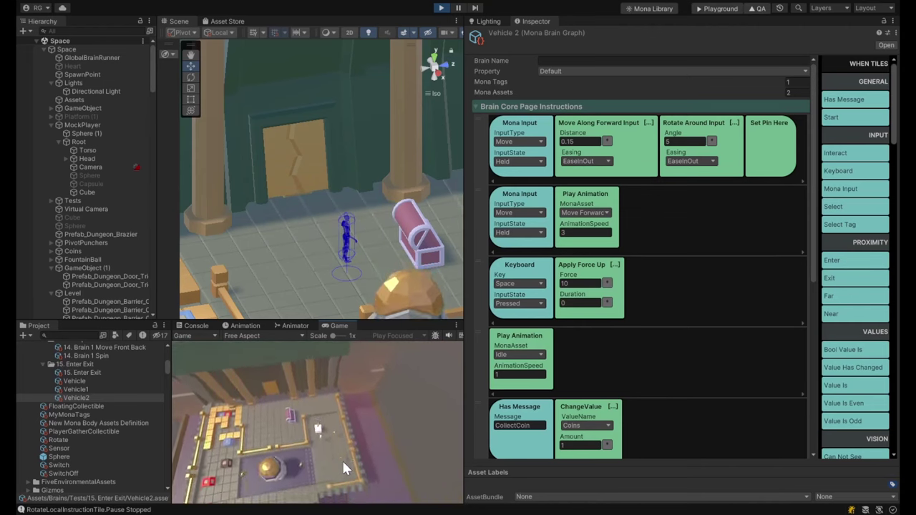
key(w)
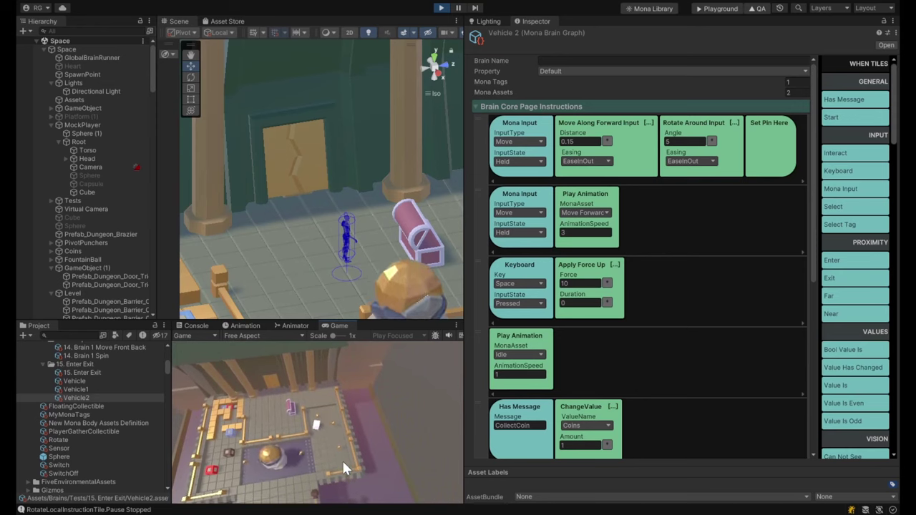
key(w)
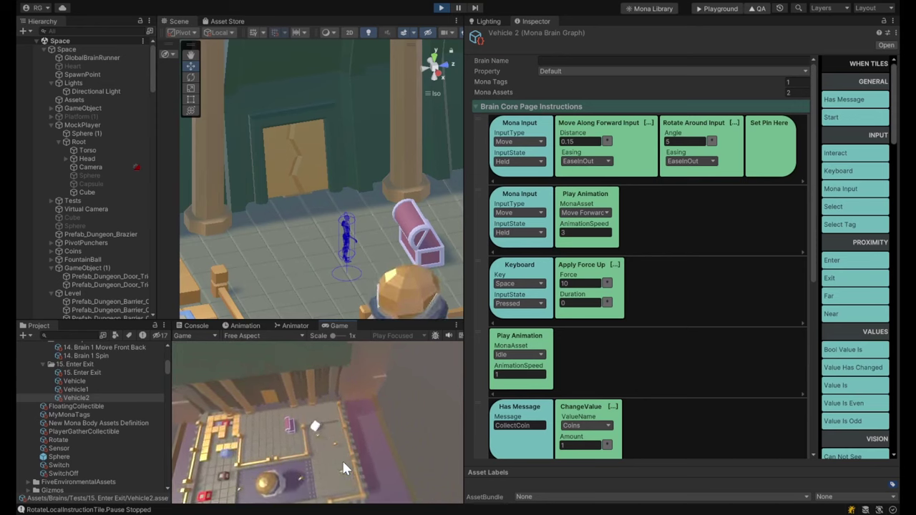
key(w)
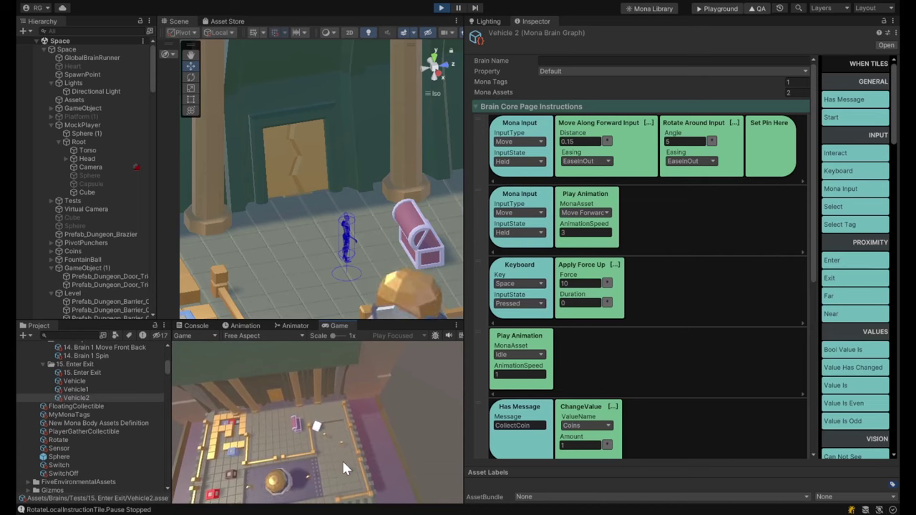
key(w)
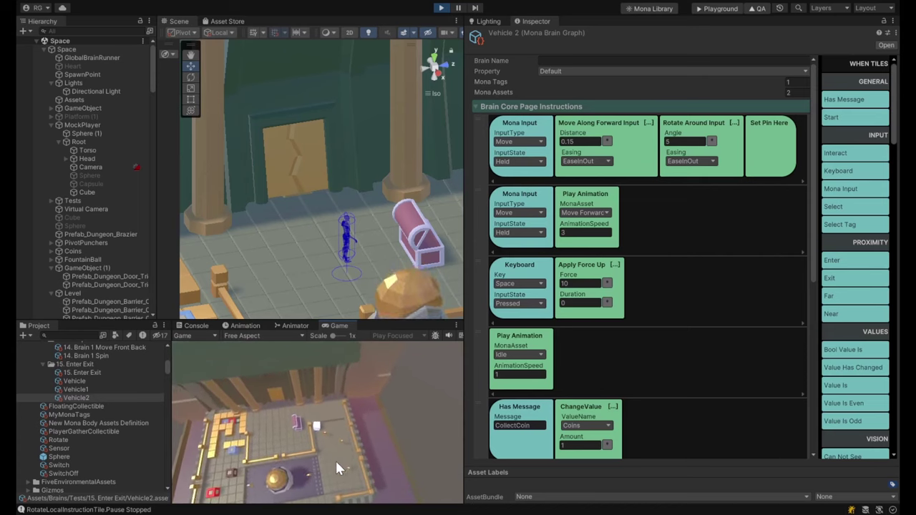
key(w)
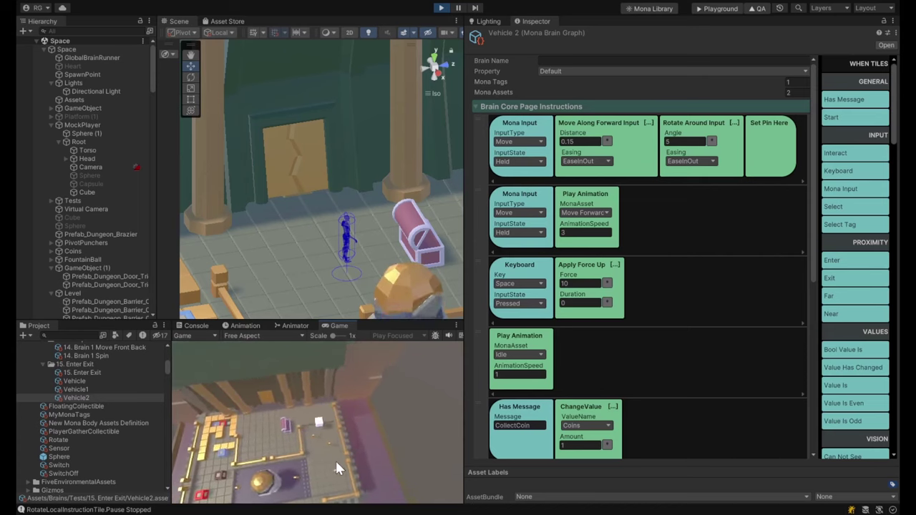
key(w)
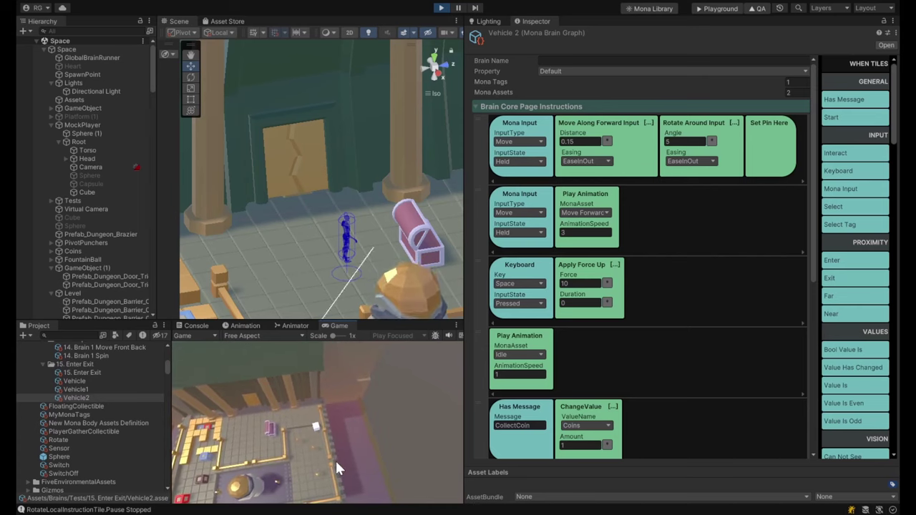
key(w)
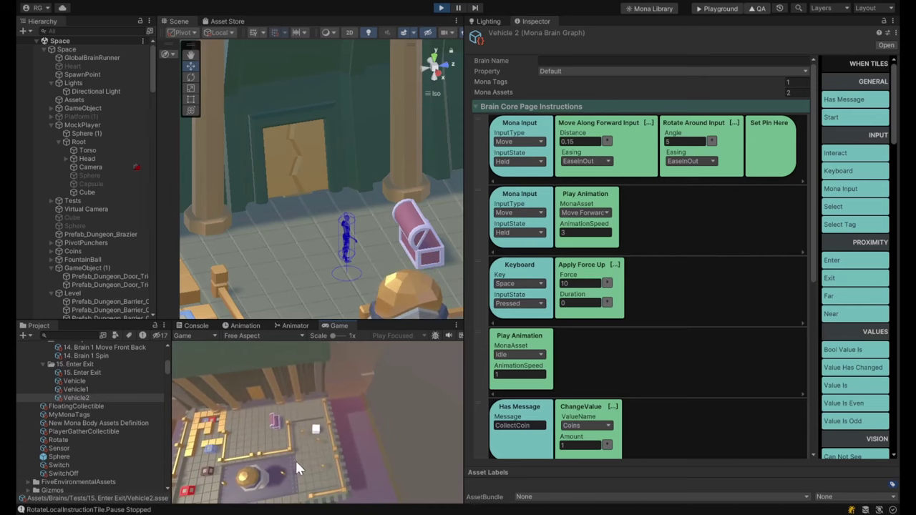
- Bring the player cube back to the doors with the key, test opening and closing them, and pass through the doorway
key(w)
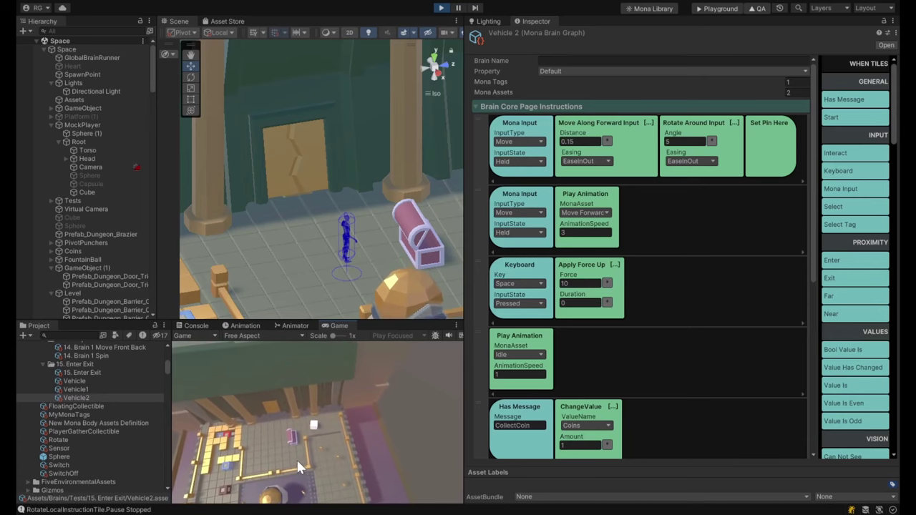
key(w)
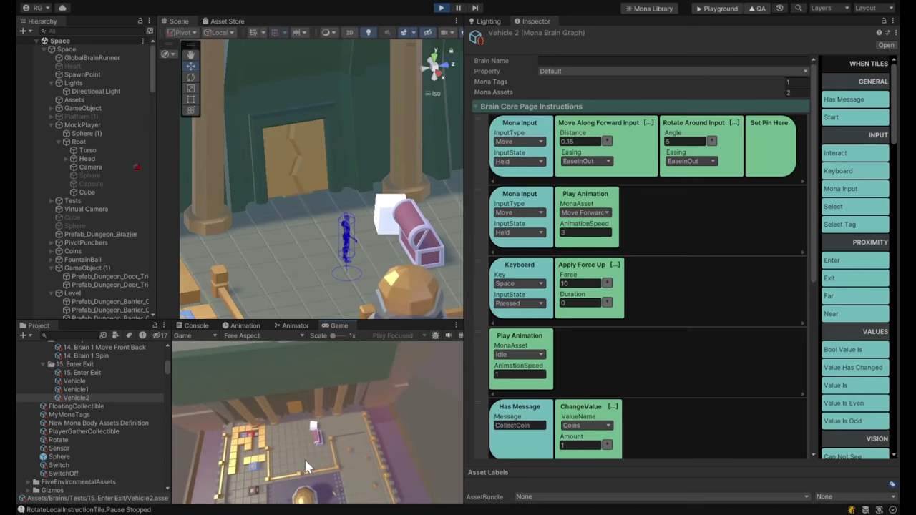
key(w)
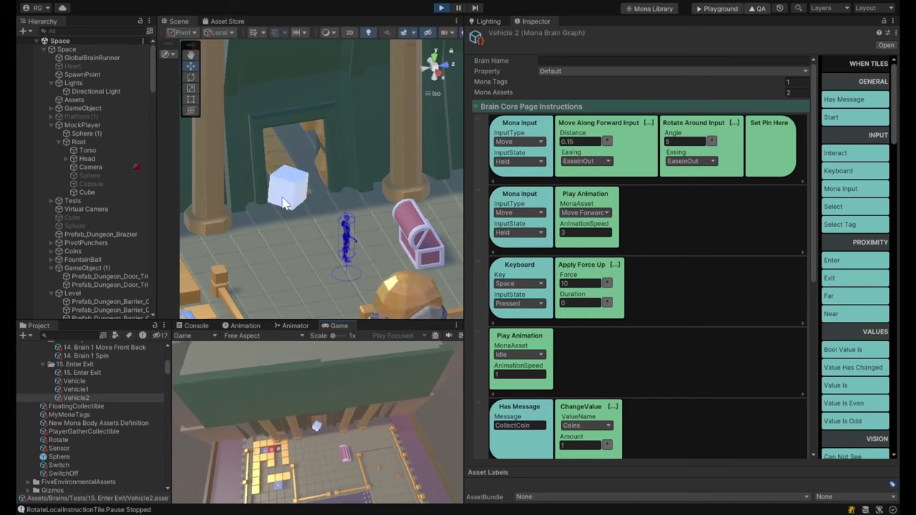
key(w)
key(w)
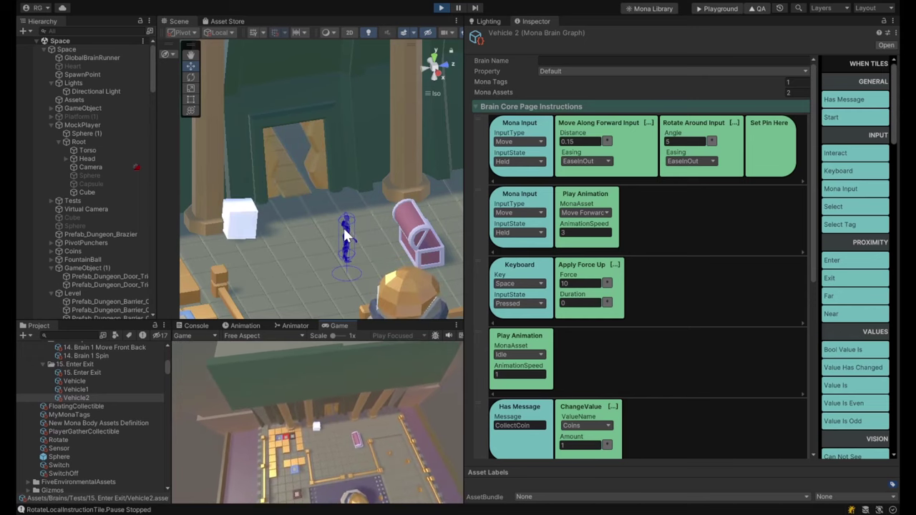
key(w)
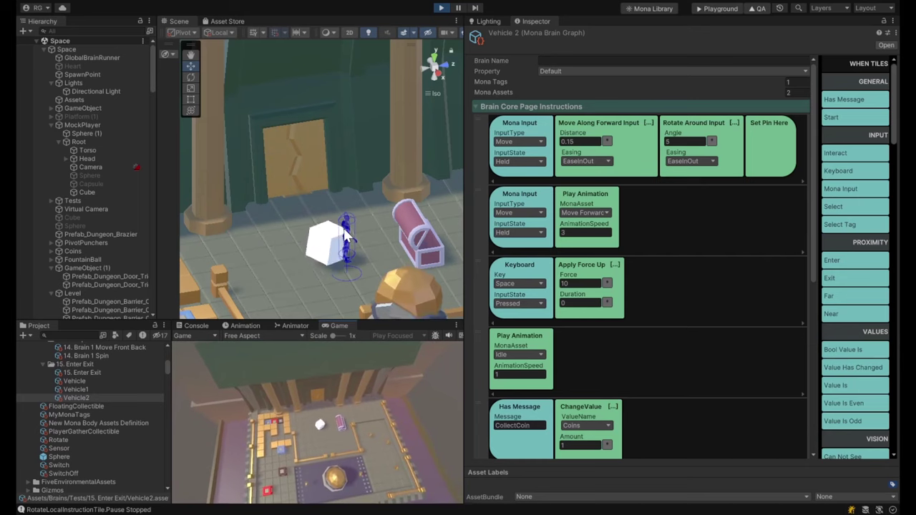
key(w)
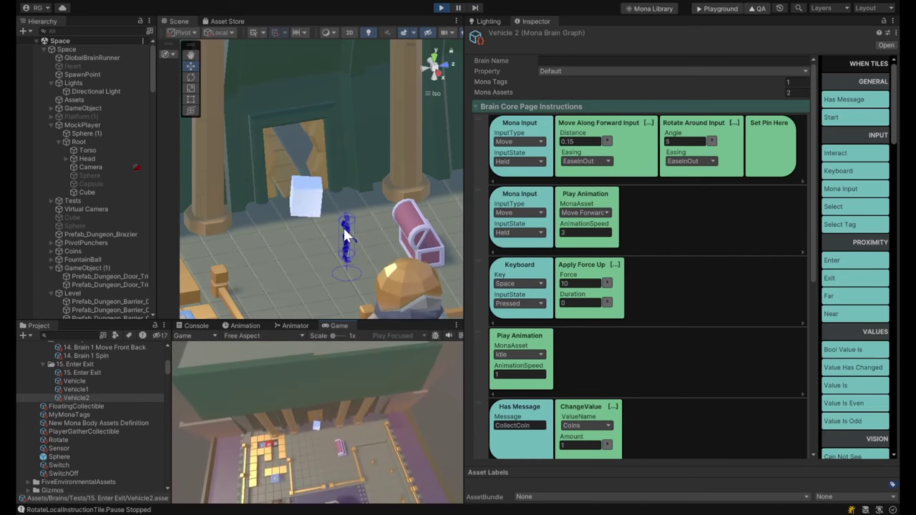
key(w)
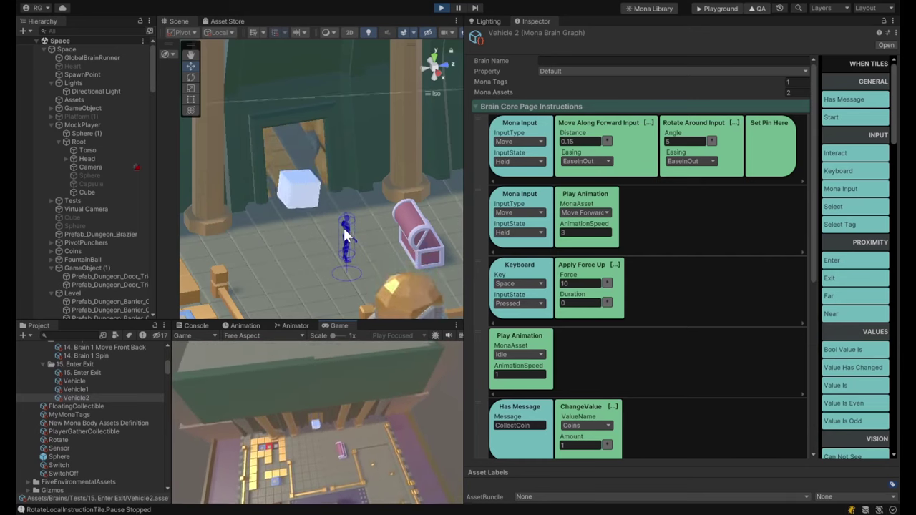
key(w)
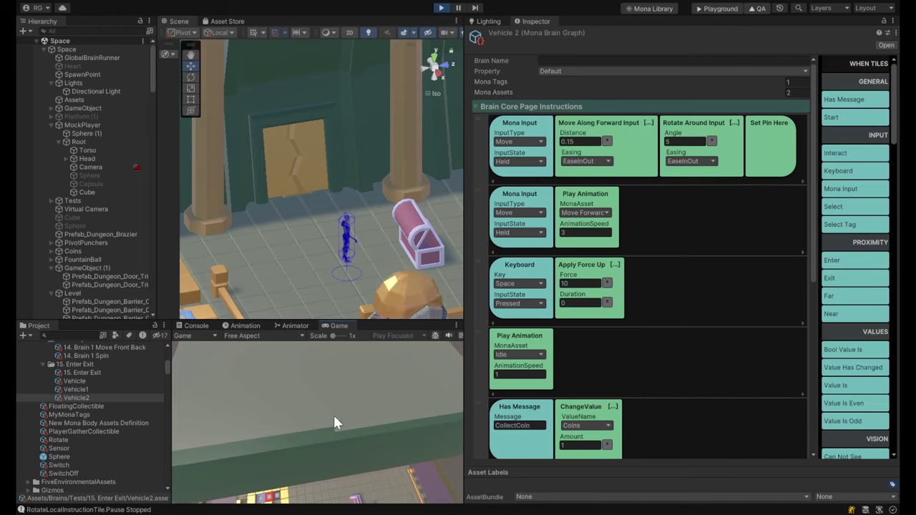
- Switch the scene view to perspective and examine the room behind the doors, including its ramp, chests and floor plates
scroll(311, 148, up, 3)
scroll(299, 132, up, 5)
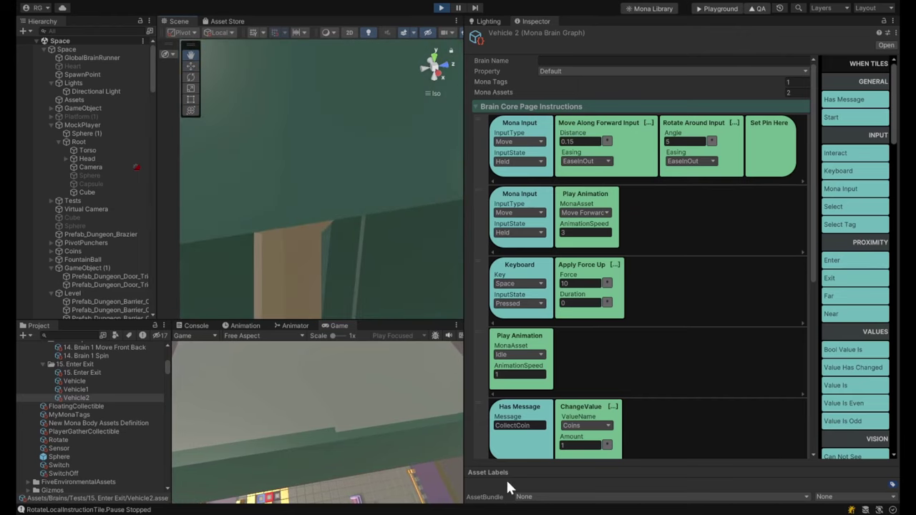
click(434, 68)
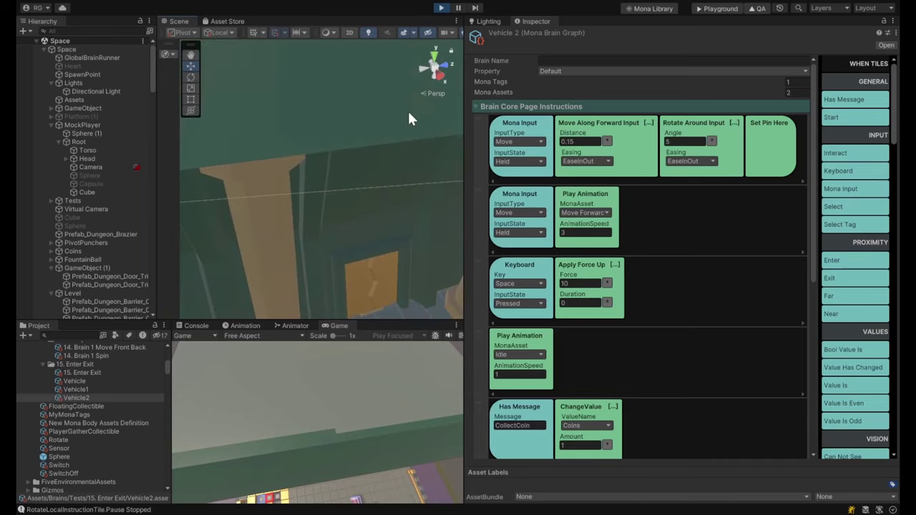
right_drag(408, 119, 284, 185)
key(w)
drag(283, 185, 298, 206)
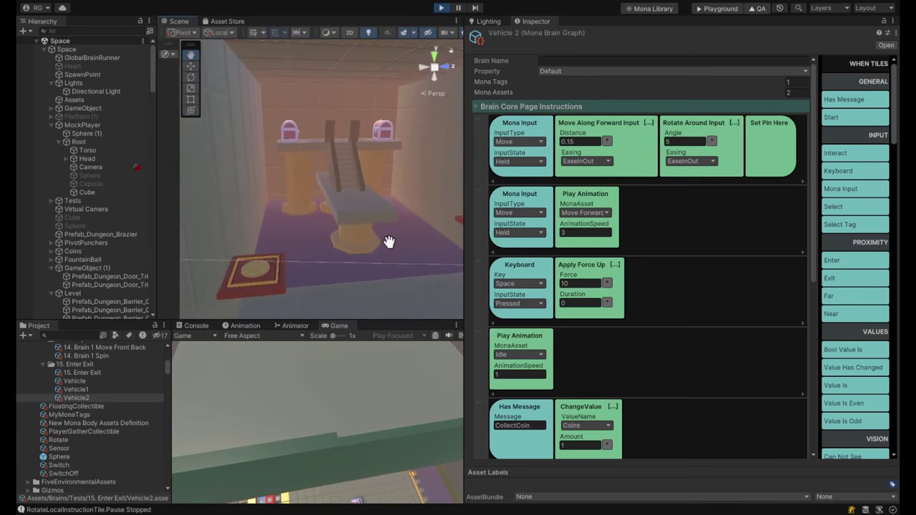
key(w)
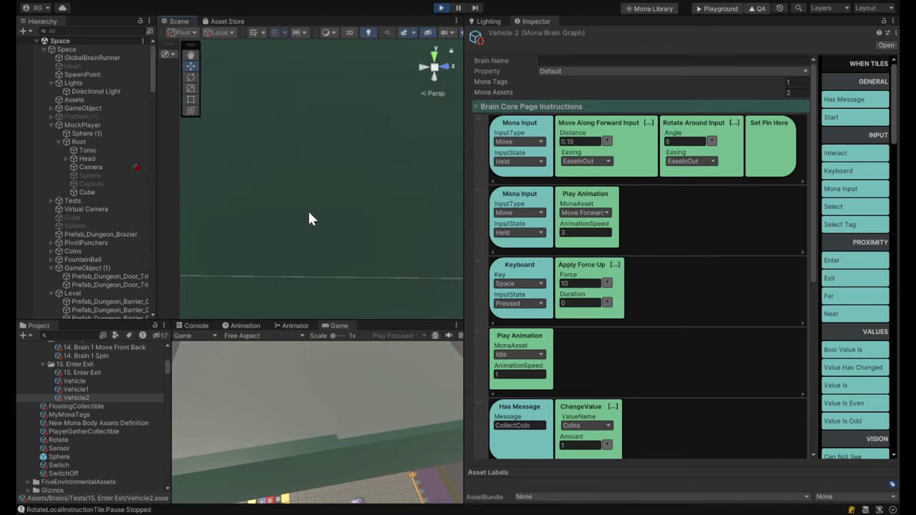
right_drag(310, 209, 389, 275)
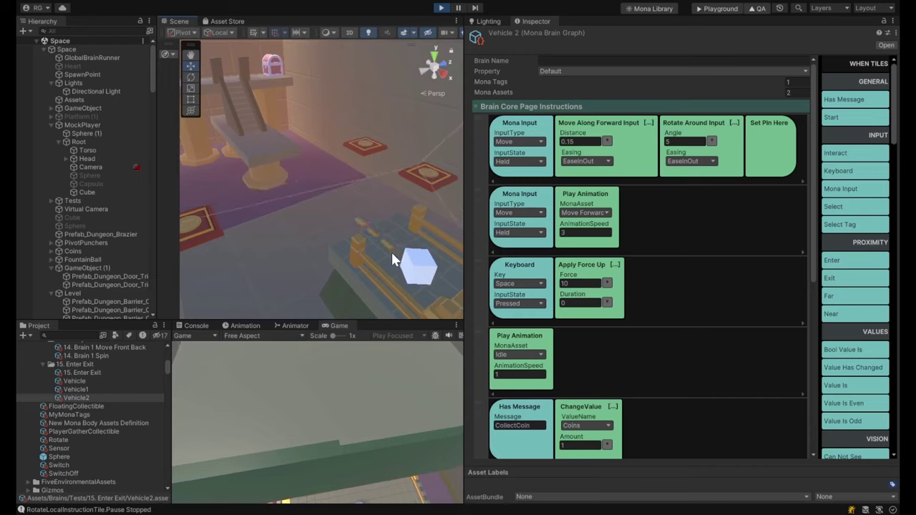
right_drag(306, 252, 301, 200)
right_drag(379, 214, 410, 198)
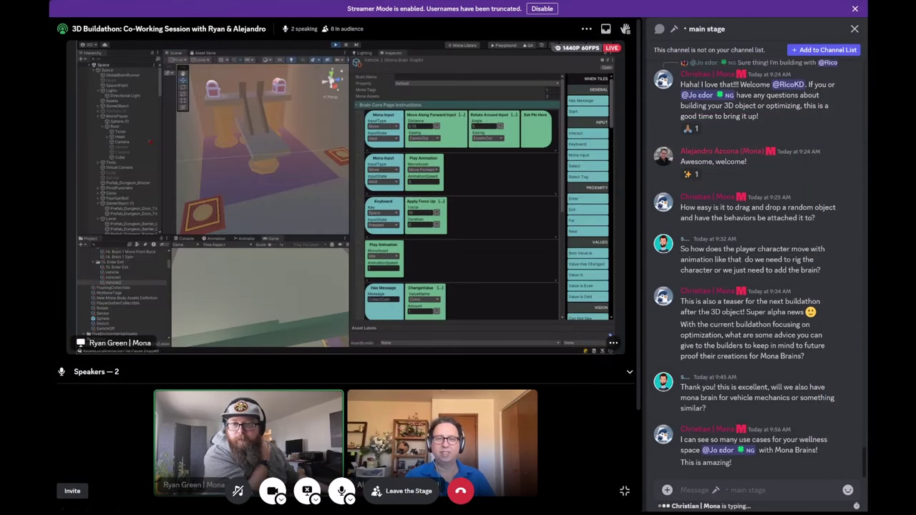
scroll(343, 251, down, 3)
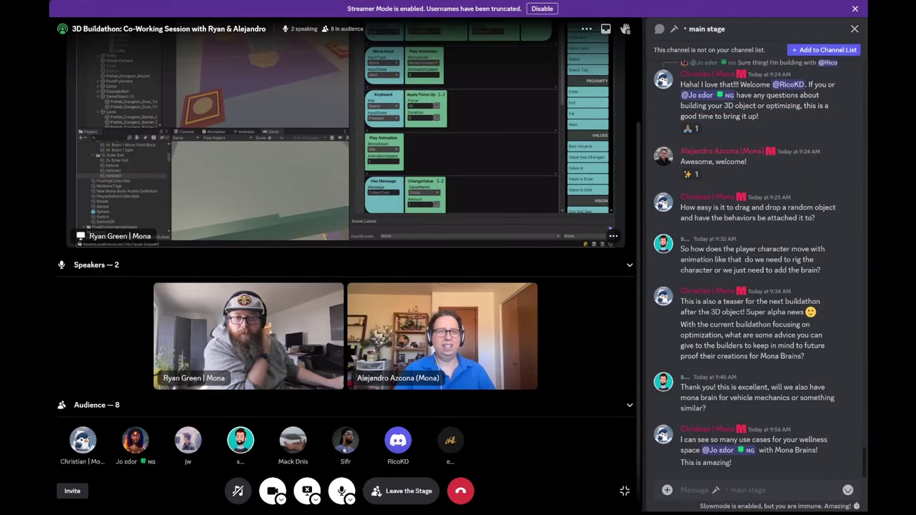